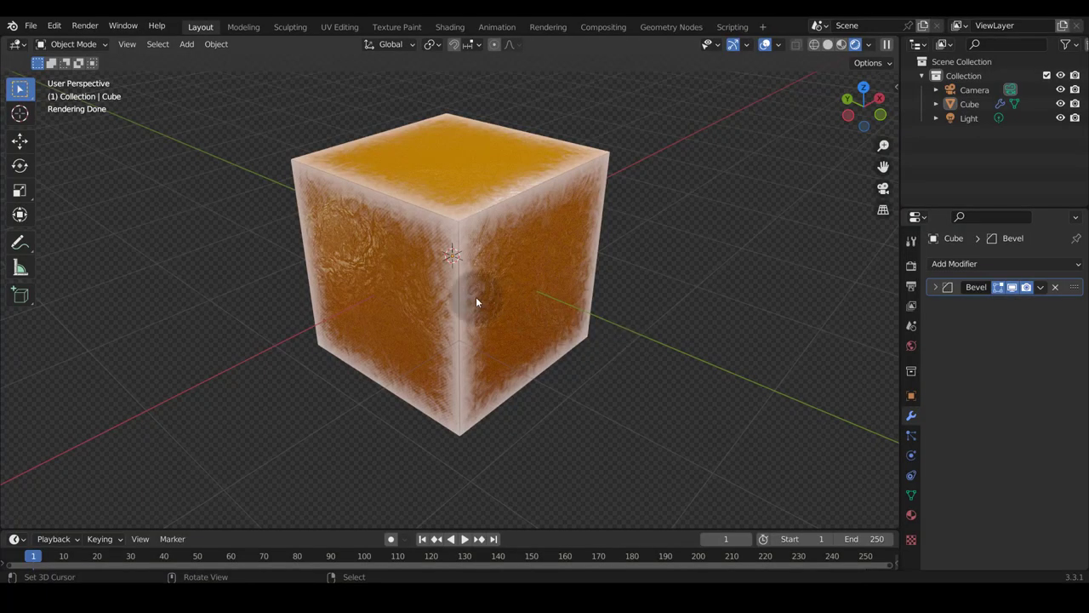
- Inspect the finished glowing cube and its material node tree, then delete the cube
{"action": "middle_click_drag", "start_coordinate": [475, 296], "coordinate": [387, 219]}
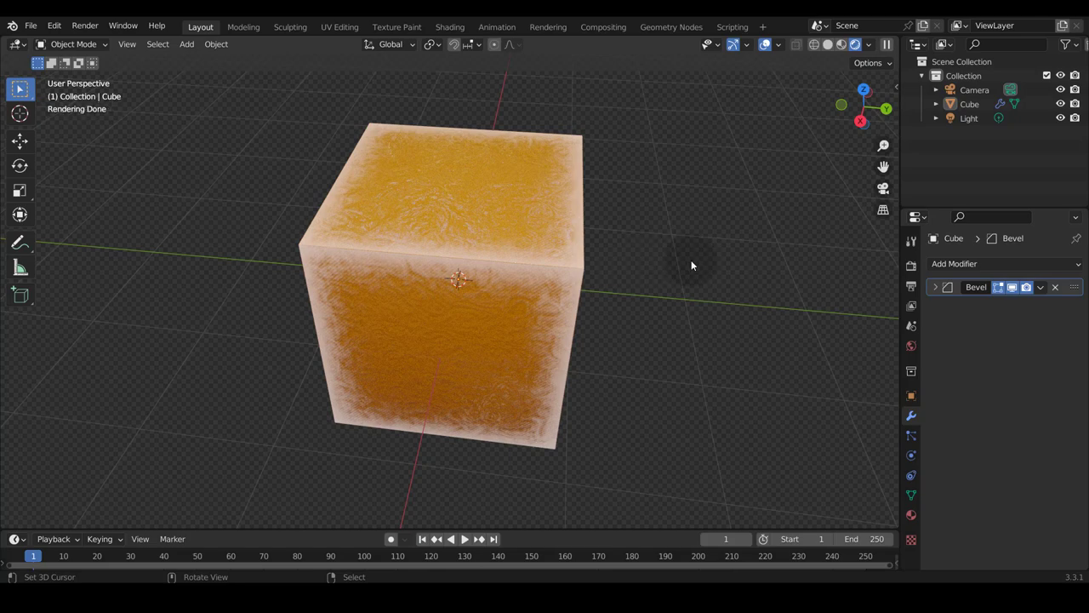
{"action": "middle_click_drag", "start_coordinate": [600, 247], "coordinate": [545, 238]}
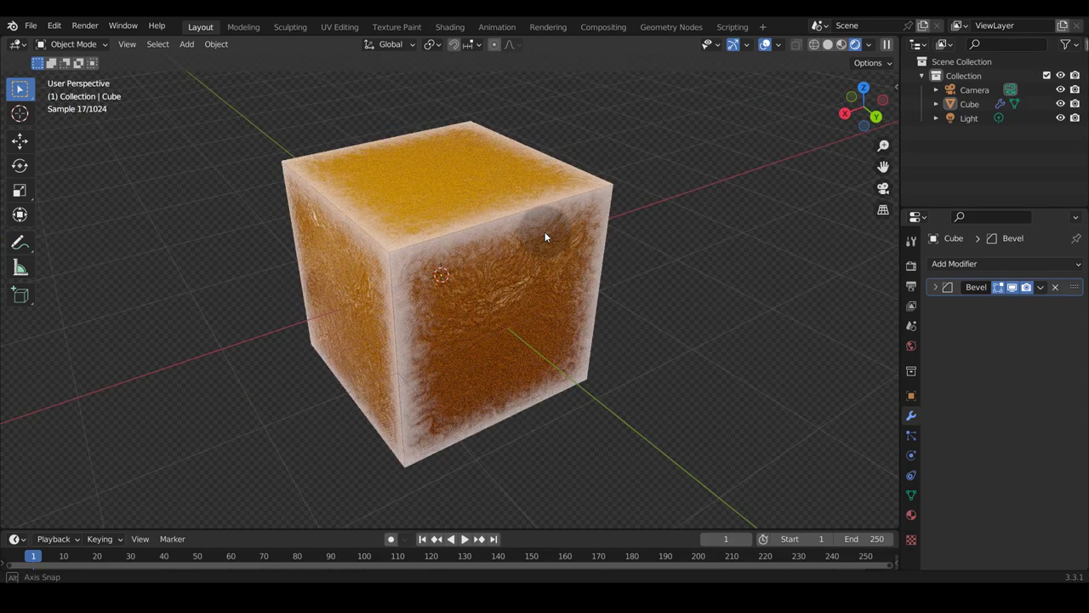
{"action": "left_click", "coordinate": [522, 238]}
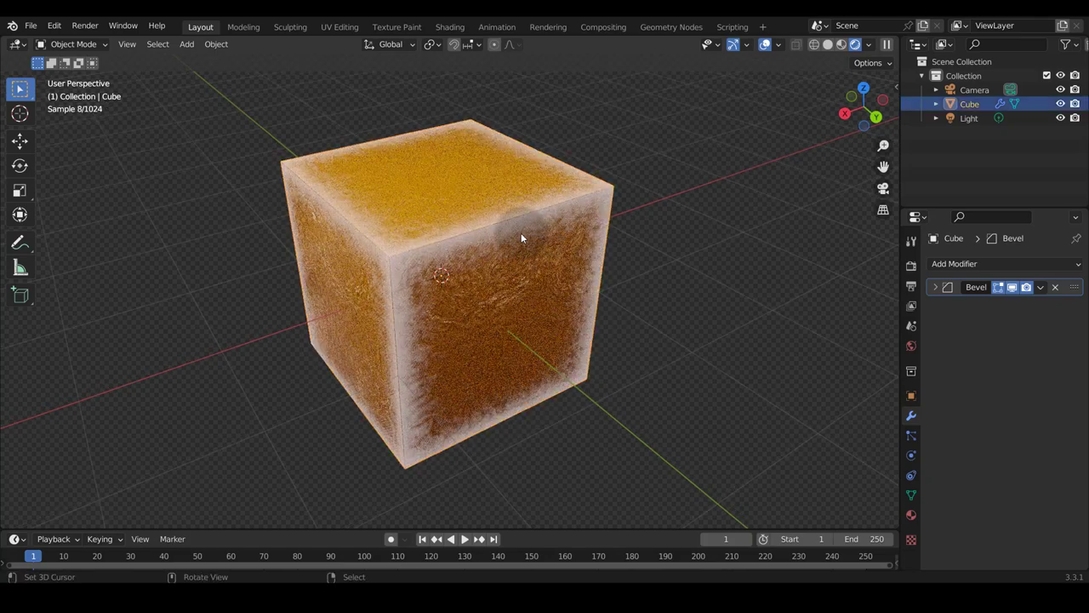
{"action": "left_click", "coordinate": [449, 26]}
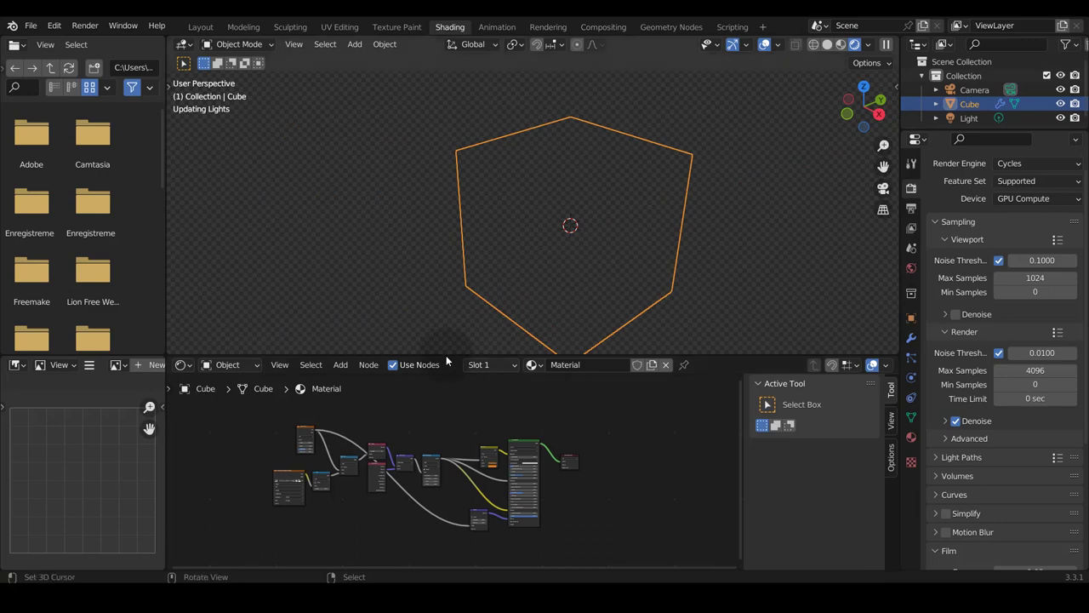
{"action": "left_click_drag", "start_coordinate": [446, 355], "coordinate": [461, 300]}
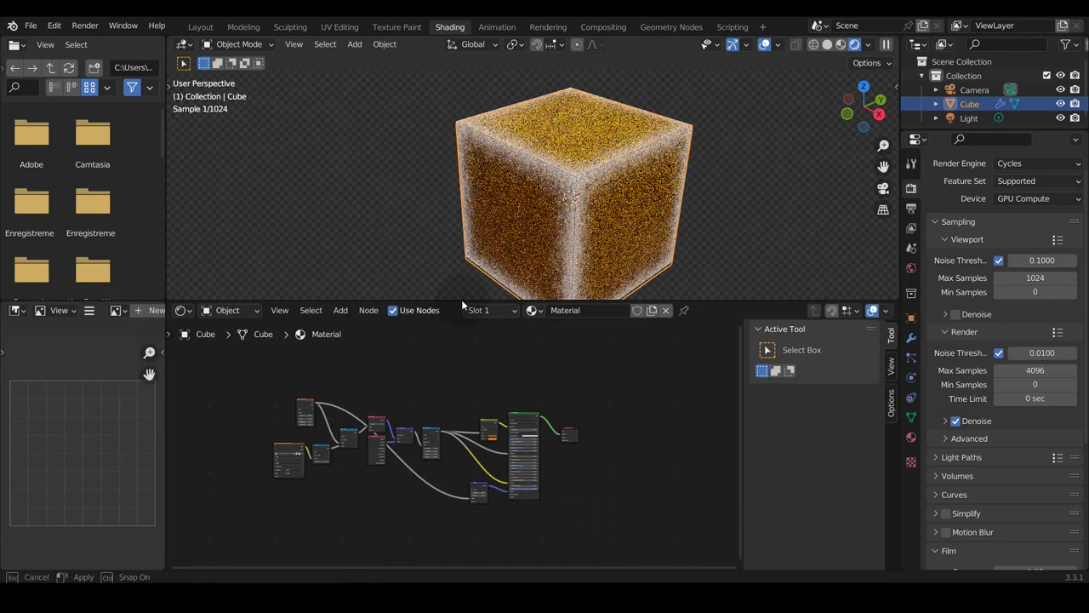
{"action": "scroll", "coordinate": [383, 409], "scroll_direction": "up", "scroll_amount": 1}
{"action": "mouse_move", "coordinate": [471, 459]}
{"action": "middle_mouse_down"}
{"action": "mouse_move", "coordinate": [523, 419]}
{"action": "mouse_move", "coordinate": [497, 399]}
{"action": "middle_mouse_up"}
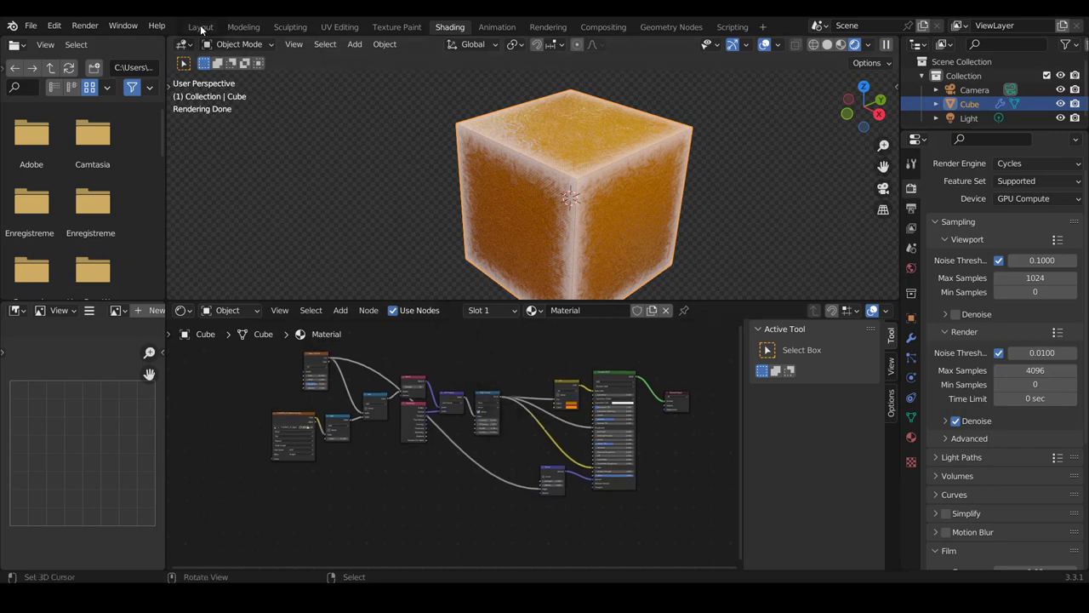
{"action": "left_click", "coordinate": [201, 28]}
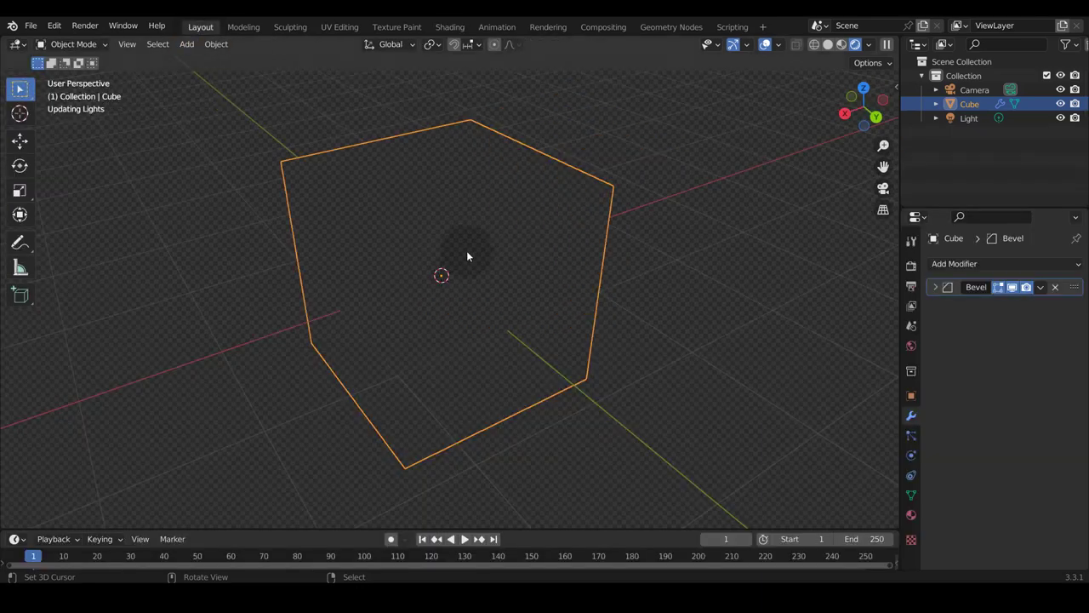
{"action": "key", "text": "Delete"}
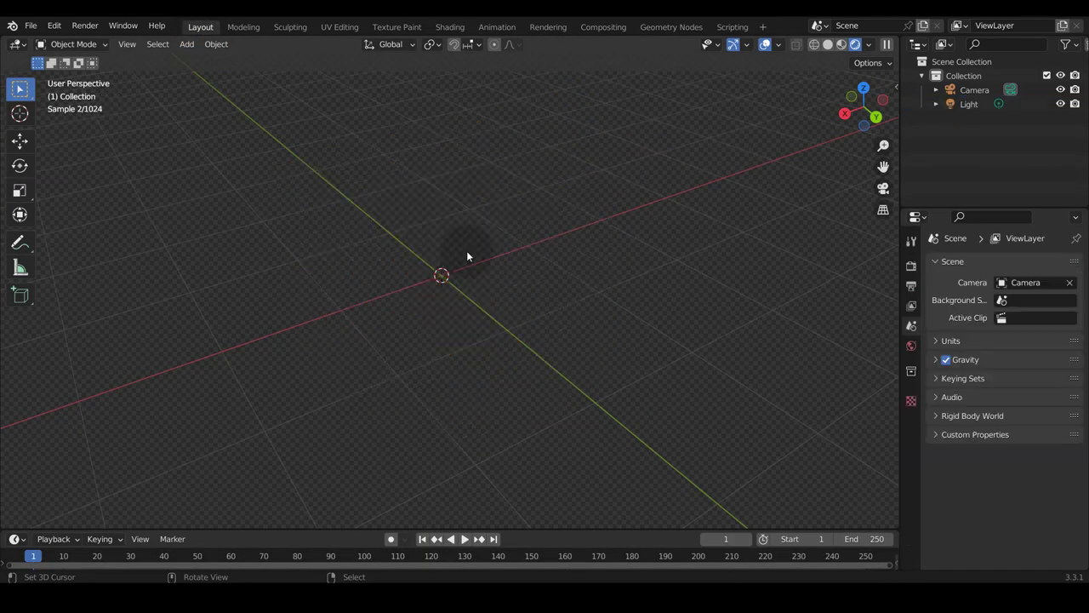
- Start a new General scene, discarding the old one without saving
{"action": "left_click", "coordinate": [32, 28]}
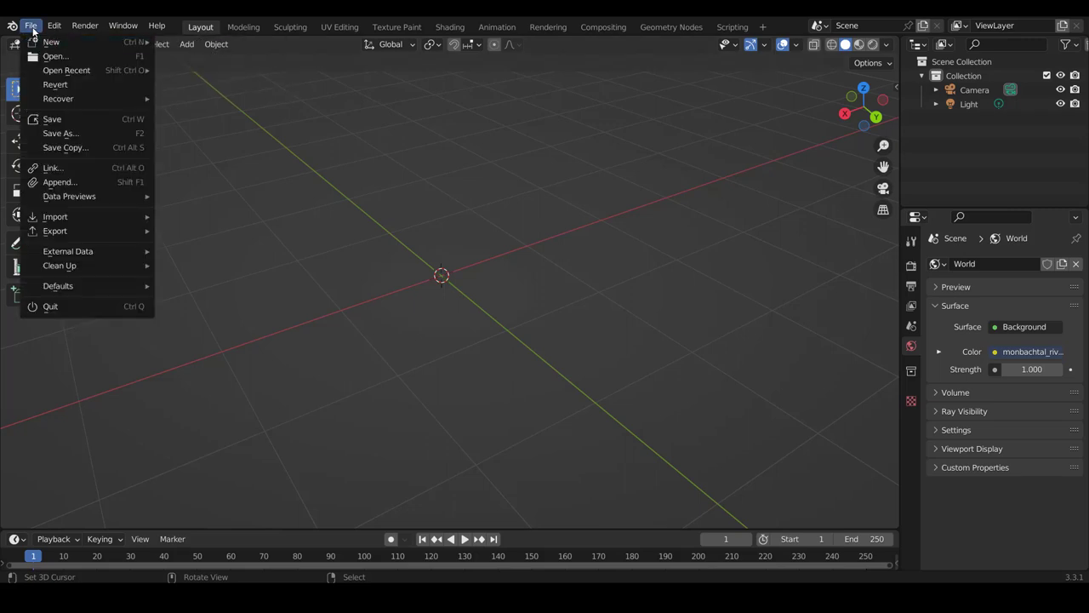
{"action": "mouse_move", "coordinate": [52, 42]}
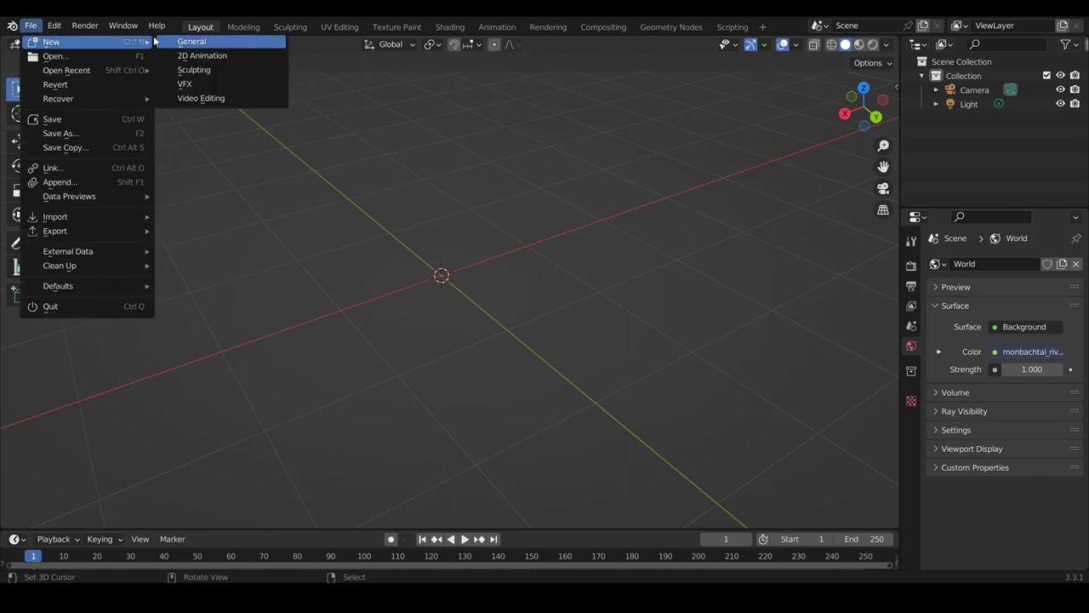
{"action": "left_click", "coordinate": [204, 42]}
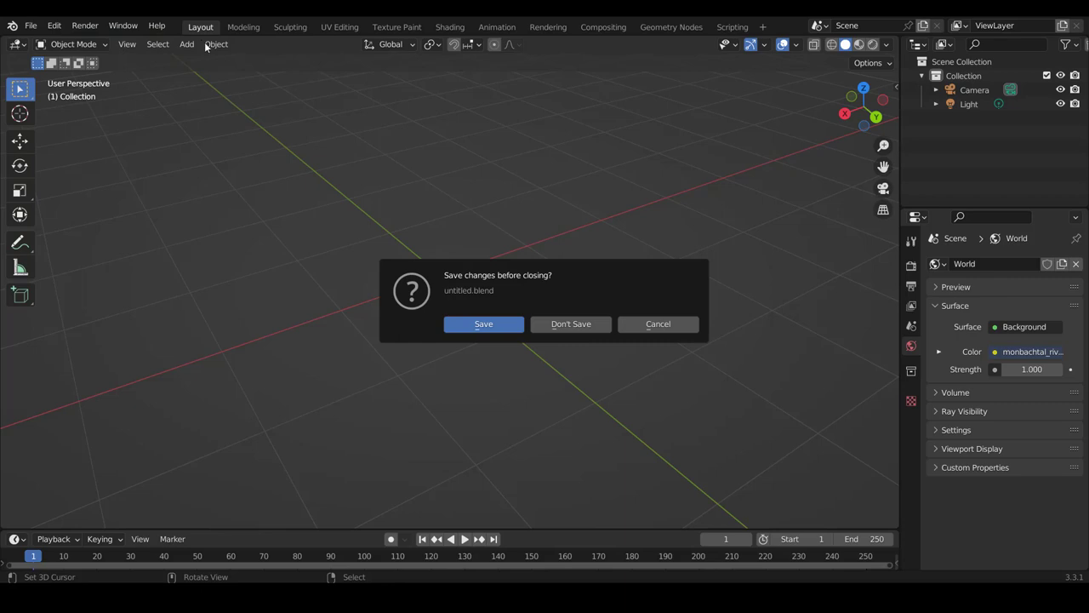
{"action": "left_click", "coordinate": [576, 324]}
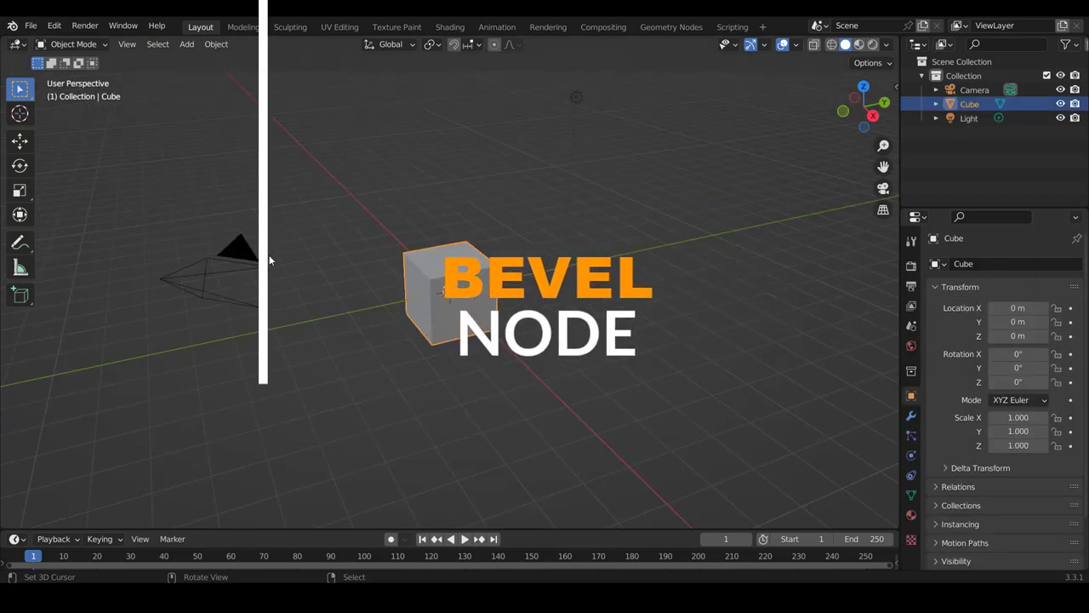
- Delete the camera and the light so only the default cube remains
{"action": "left_click", "coordinate": [230, 258]}
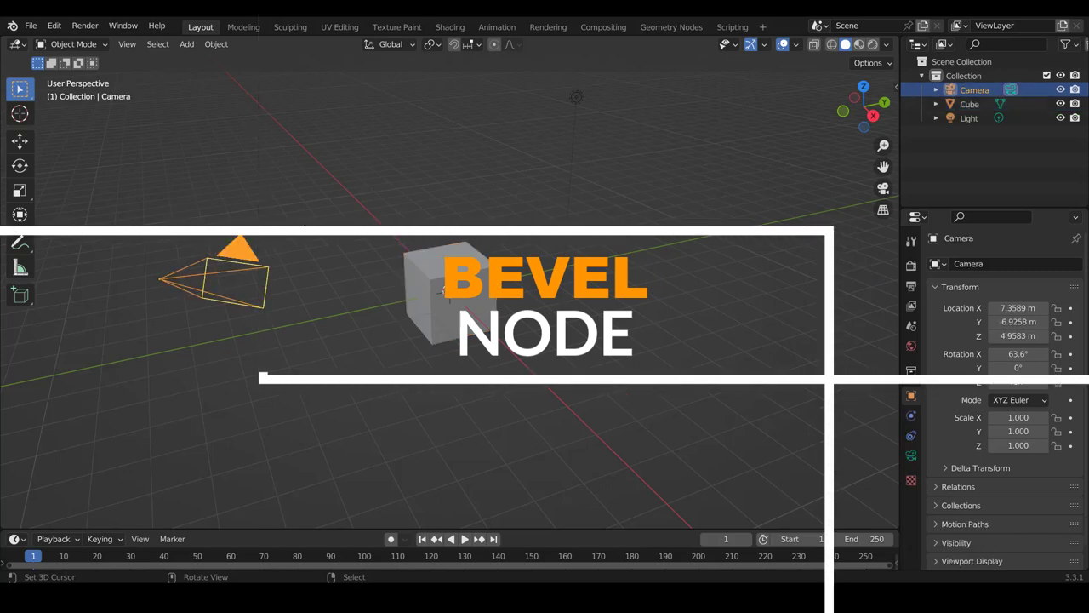
{"action": "left_click", "coordinate": [577, 100], "text": "shift"}
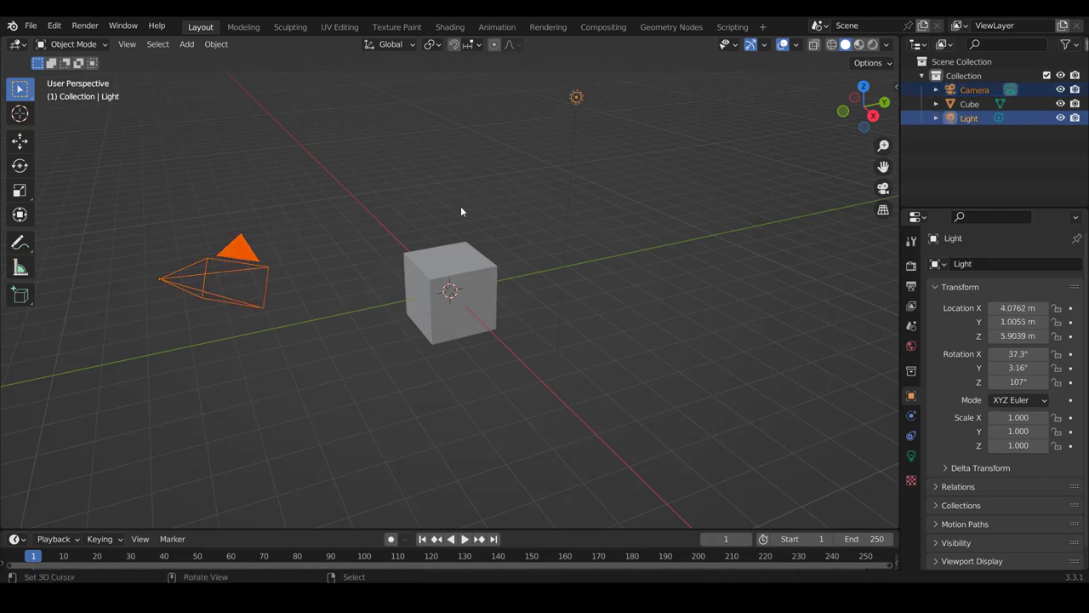
{"action": "key", "text": "Delete"}
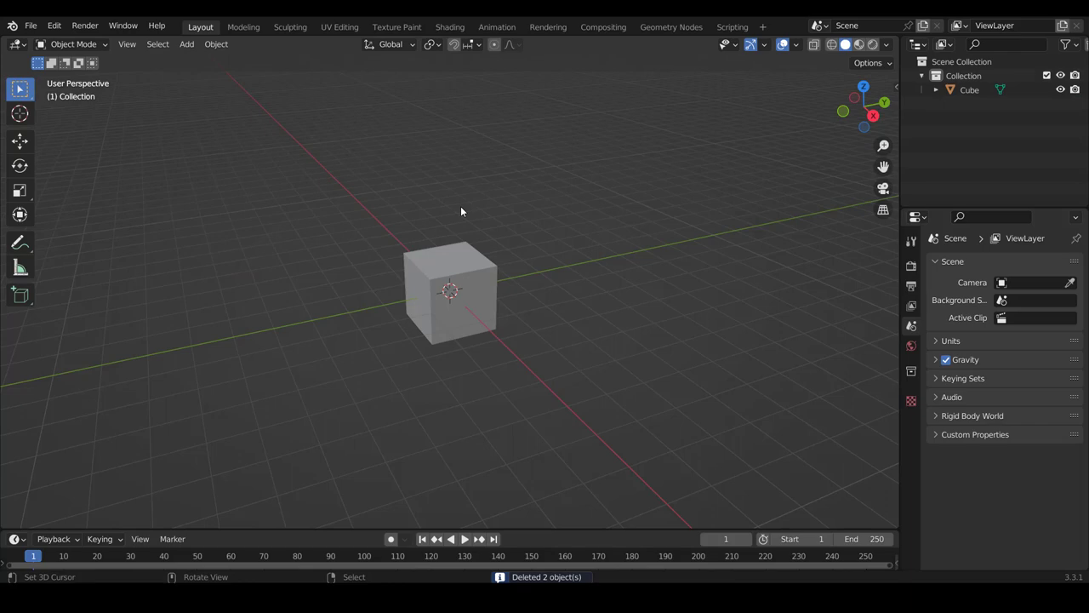
{"action": "mouse_move", "coordinate": [544, 317]}
{"action": "middle_mouse_down"}
{"action": "mouse_move", "coordinate": [662, 332]}
{"action": "mouse_move", "coordinate": [545, 316]}
{"action": "mouse_move", "coordinate": [540, 298]}
{"action": "mouse_move", "coordinate": [645, 156]}
{"action": "middle_mouse_up"}
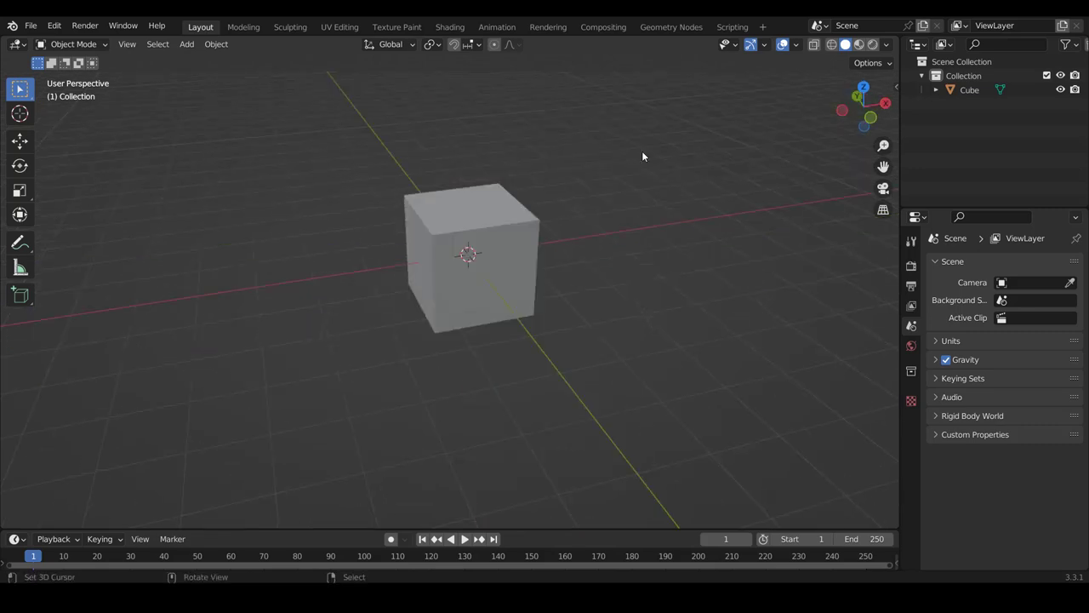
- Enable Cavity in the solid viewport shading options to accentuate edges
{"action": "left_click", "coordinate": [886, 45]}
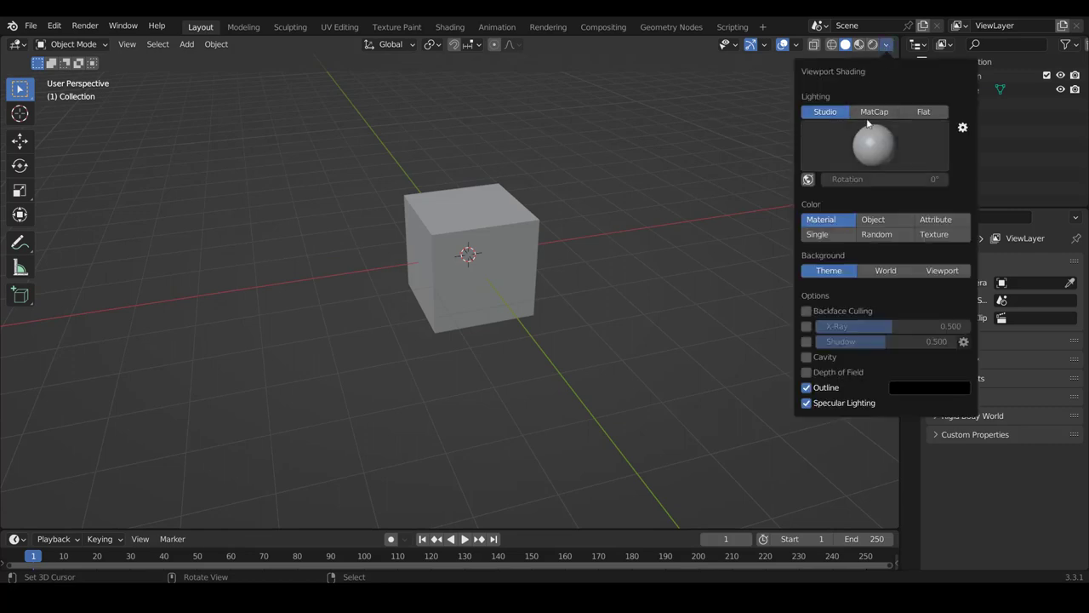
{"action": "left_click", "coordinate": [807, 357]}
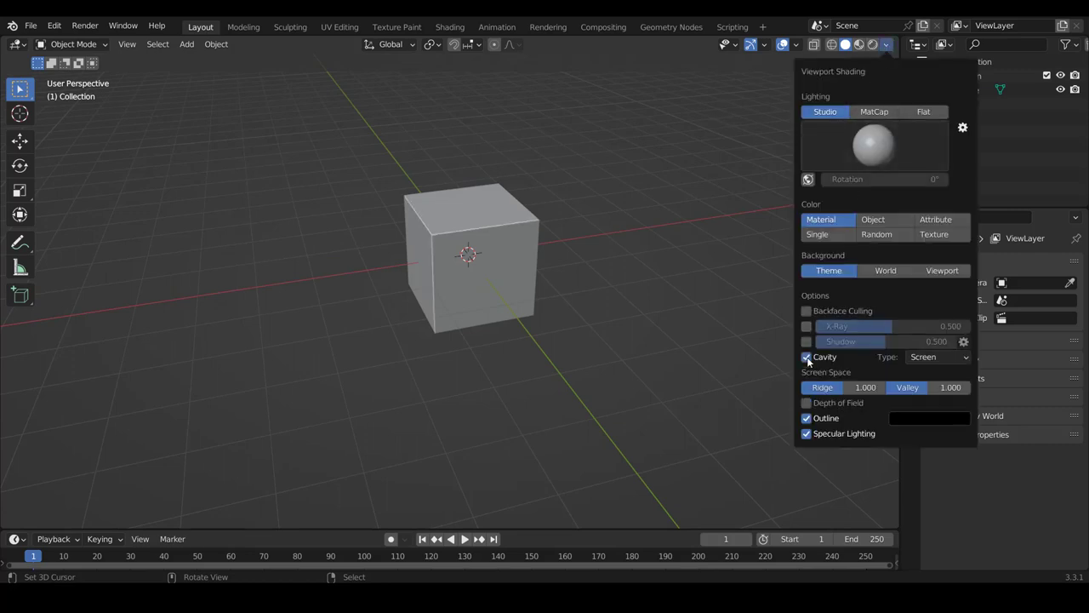
{"action": "scroll", "coordinate": [808, 360], "scroll_direction": "up", "scroll_amount": 5}
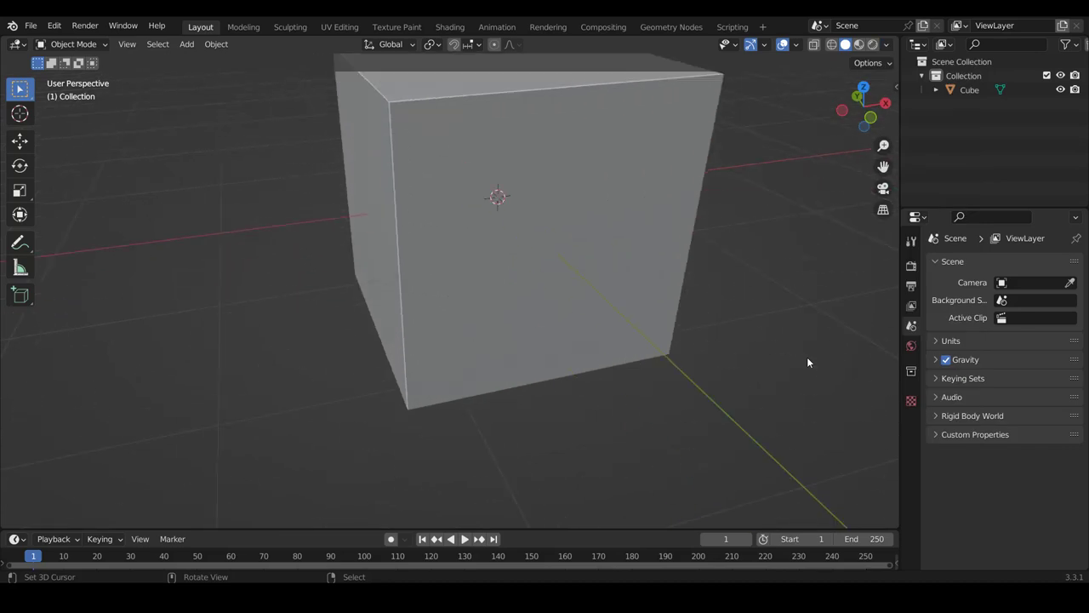
{"action": "scroll", "coordinate": [808, 360], "scroll_direction": "up", "scroll_amount": 1}
{"action": "scroll", "coordinate": [807, 357], "scroll_direction": "down", "scroll_amount": 2}
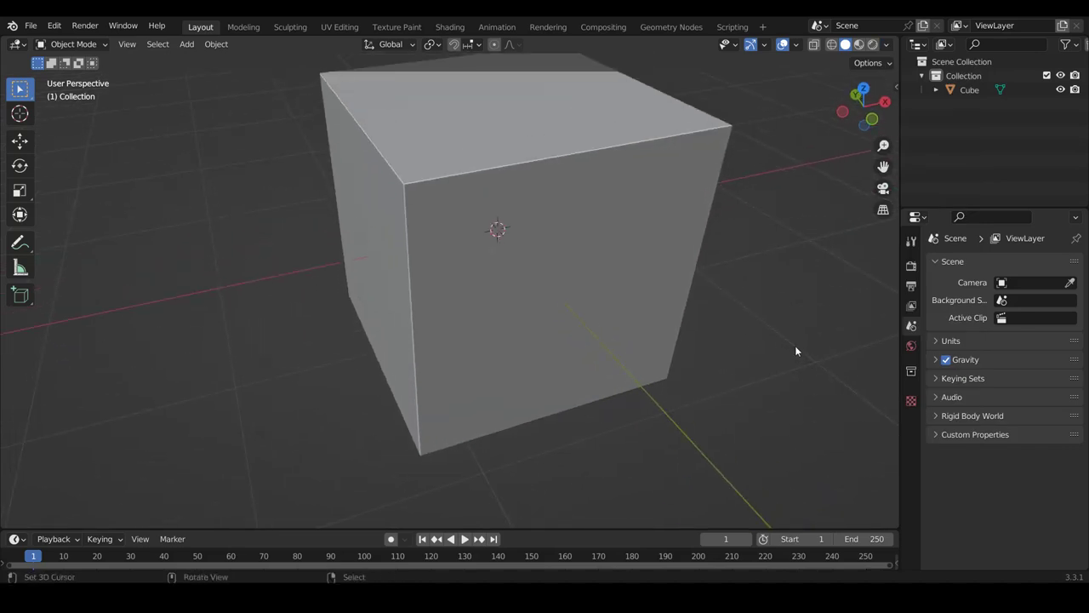
{"action": "scroll", "coordinate": [641, 198], "scroll_direction": "down", "scroll_amount": 1}
- Select the cube and show its Modifier Properties
{"action": "middle_click_drag", "start_coordinate": [641, 199], "coordinate": [593, 153]}
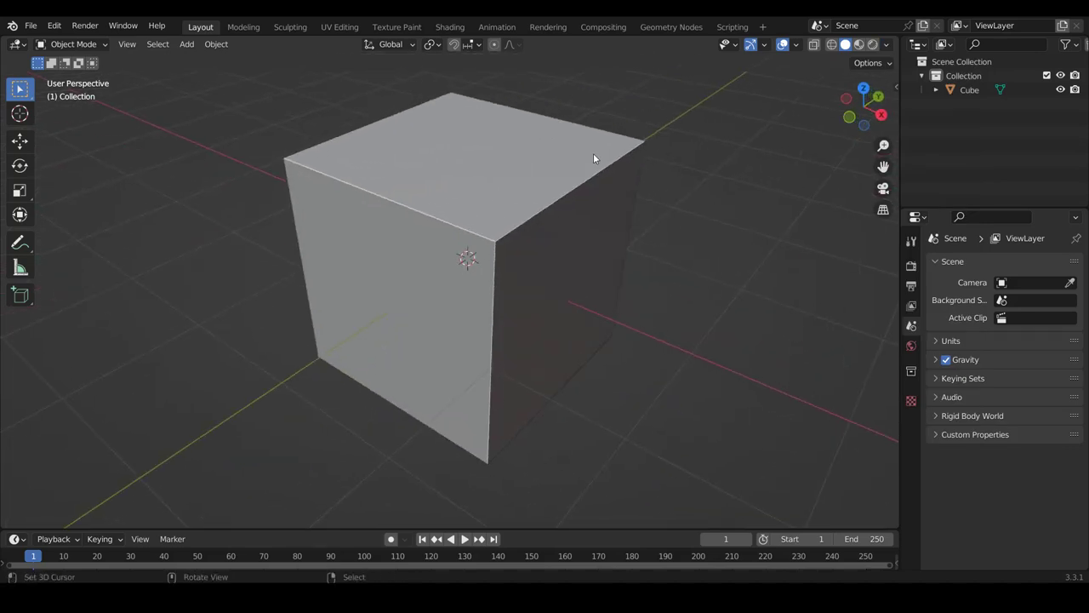
{"action": "left_click", "coordinate": [545, 206]}
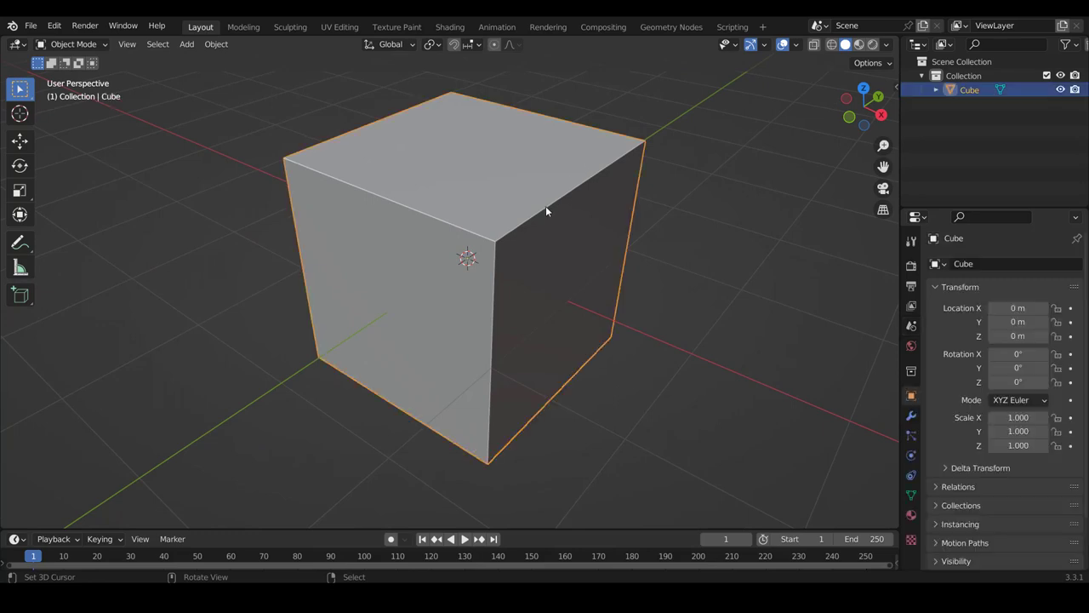
{"action": "left_click", "coordinate": [910, 416]}
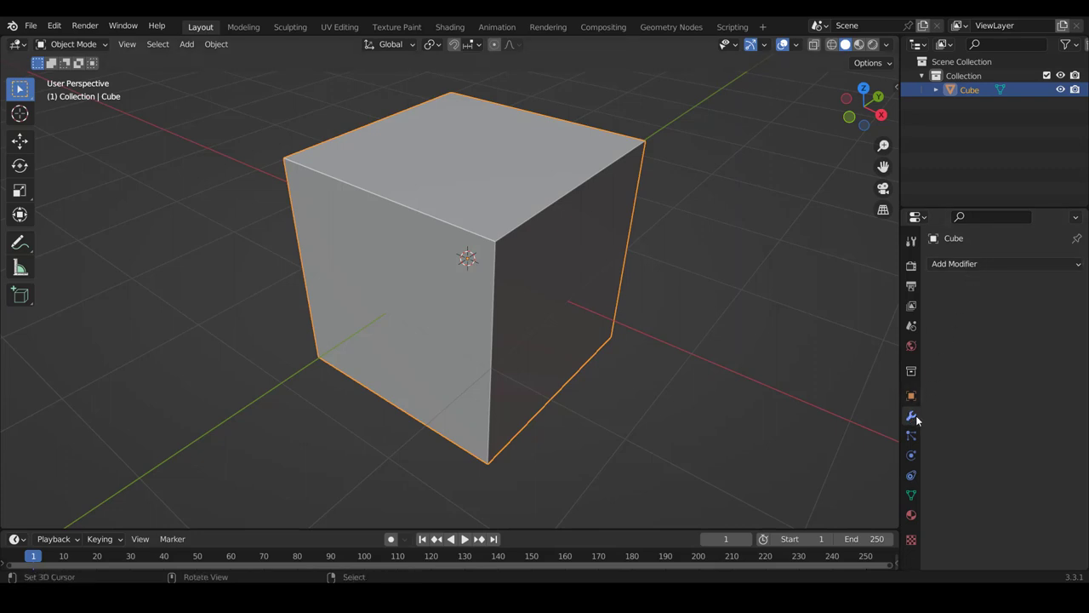
- Add a Bevel modifier to the cube and raise its segments to 4
{"action": "left_click", "coordinate": [962, 264]}
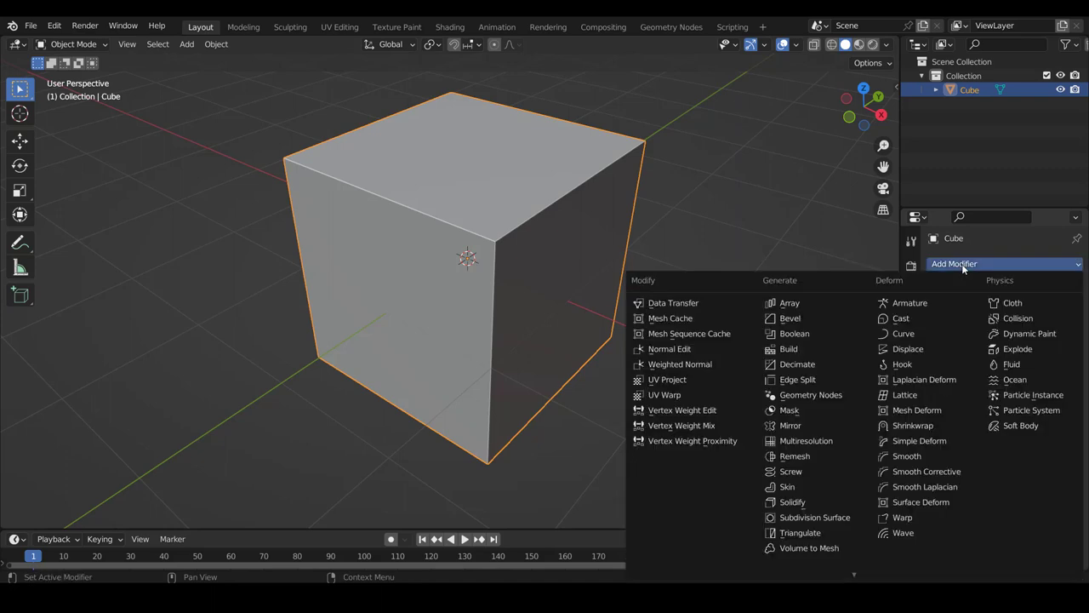
{"action": "left_click", "coordinate": [802, 318]}
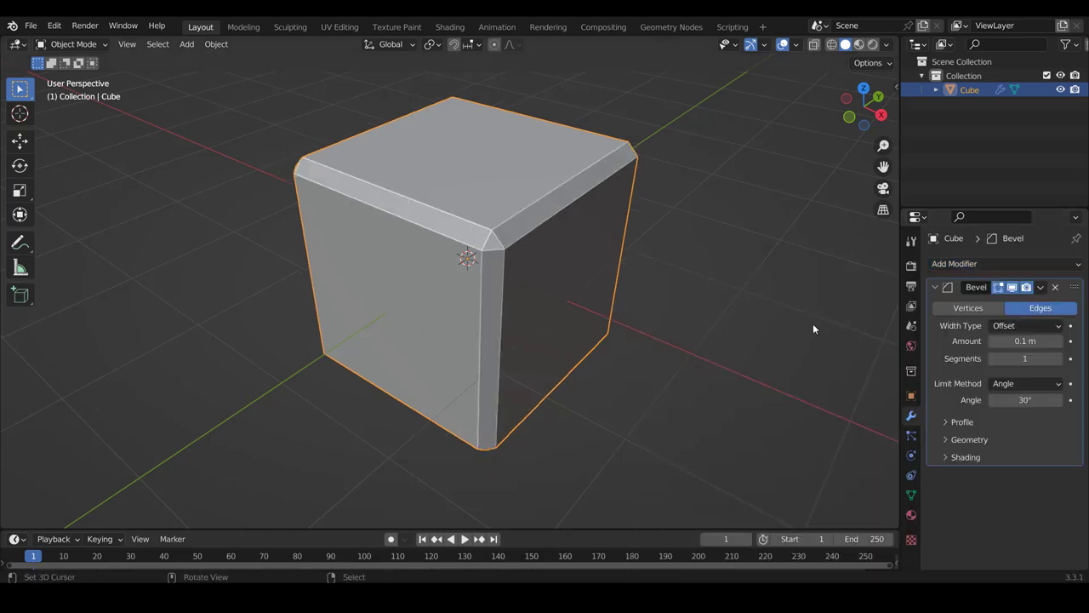
{"action": "left_click_drag", "start_coordinate": [900, 361], "coordinate": [819, 361]}
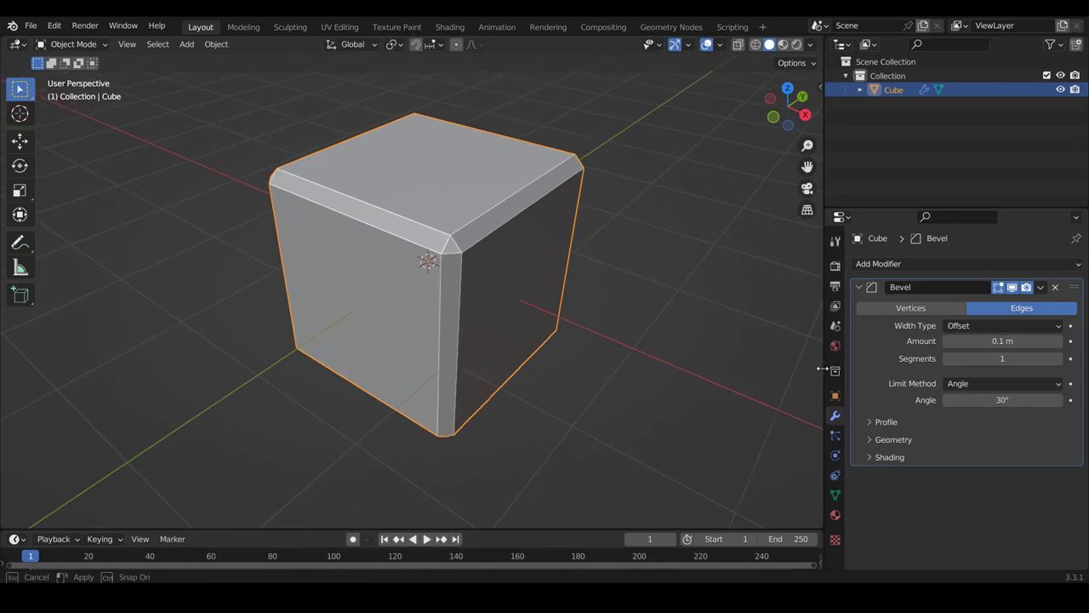
{"action": "left_click", "coordinate": [1056, 358]}
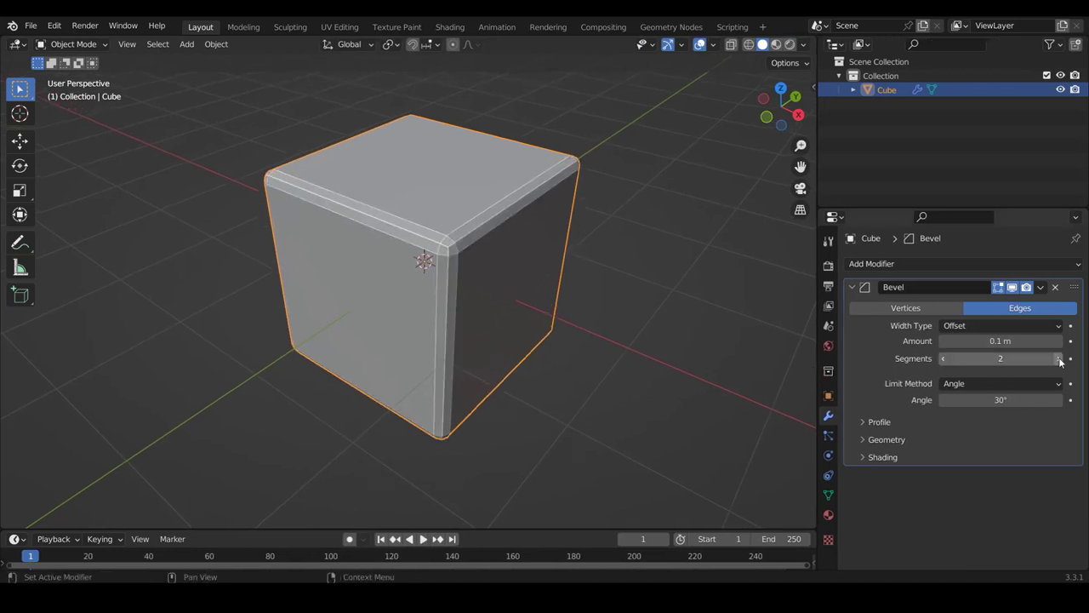
{"action": "left_click", "coordinate": [1056, 359]}
{"action": "left_click", "coordinate": [1057, 358]}
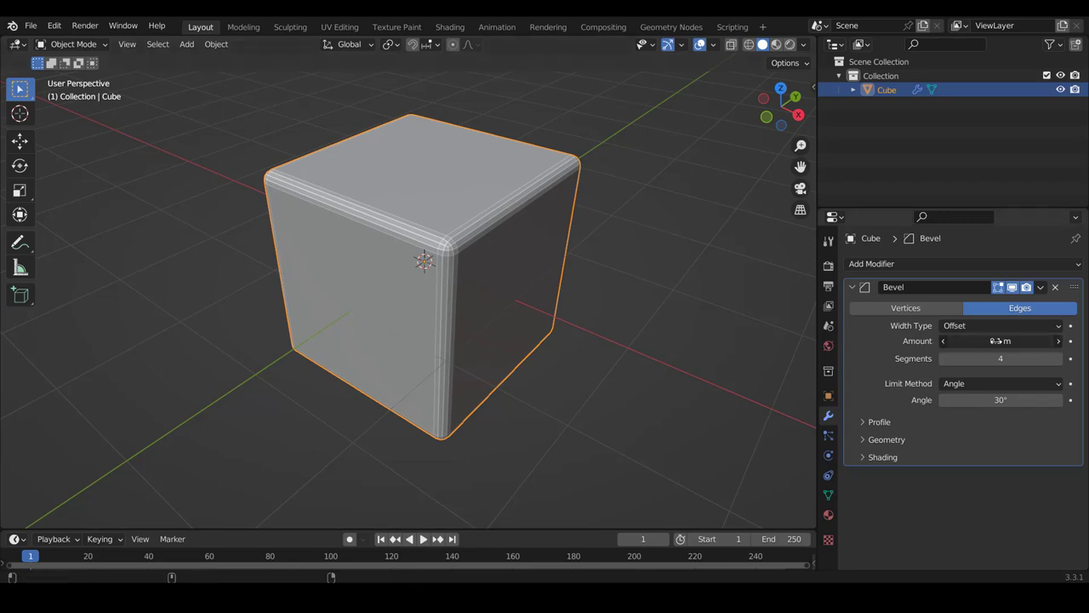
- Lower the Bevel amount to 0.004 m, check the edges, and collapse the modifier panel
{"action": "left_click_drag", "start_coordinate": [995, 341], "coordinate": [945, 340]}
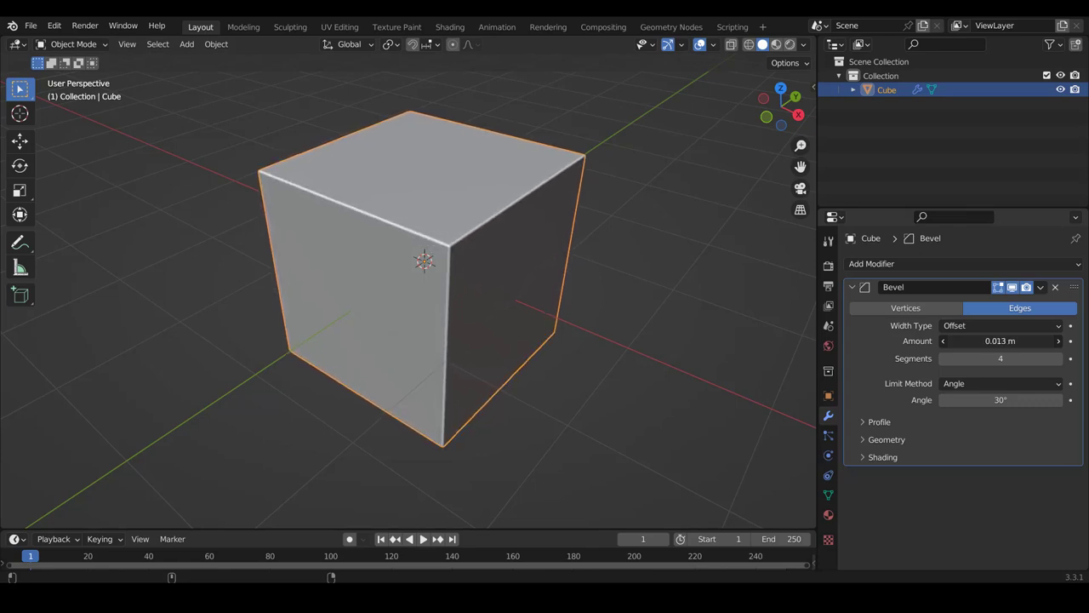
{"action": "scroll", "coordinate": [435, 204], "scroll_direction": "up", "scroll_amount": 4}
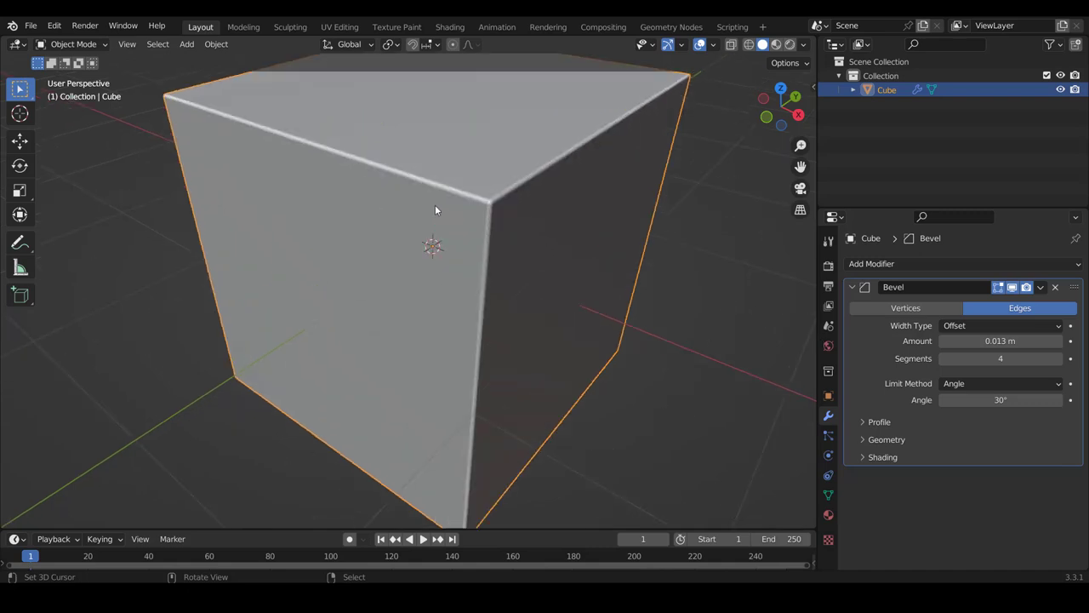
{"action": "scroll", "coordinate": [429, 203], "scroll_direction": "up", "scroll_amount": 4}
{"action": "scroll", "coordinate": [429, 203], "scroll_direction": "down", "scroll_amount": 6}
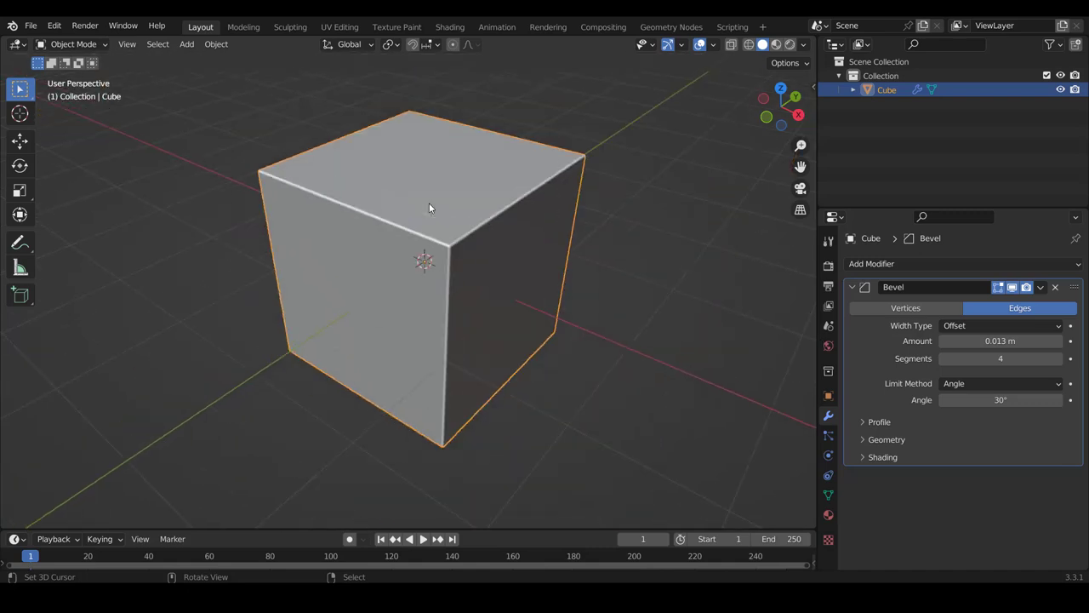
{"action": "scroll", "coordinate": [429, 207], "scroll_direction": "up", "scroll_amount": 1}
{"action": "scroll", "coordinate": [453, 243], "scroll_direction": "up", "scroll_amount": 1}
{"action": "scroll", "coordinate": [453, 243], "scroll_direction": "up", "scroll_amount": 1}
{"action": "scroll", "coordinate": [453, 243], "scroll_direction": "up", "scroll_amount": 2}
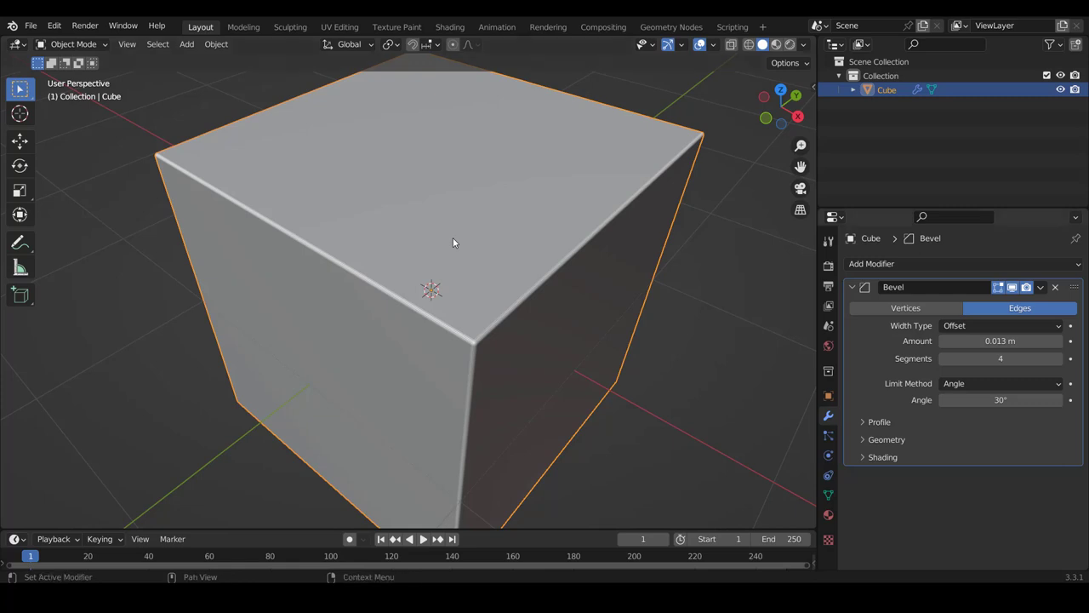
{"action": "mouse_move", "coordinate": [1000, 341]}
{"action": "left_mouse_down"}
{"action": "mouse_move", "coordinate": [954, 340]}
{"action": "mouse_move", "coordinate": [966, 341]}
{"action": "left_mouse_up"}
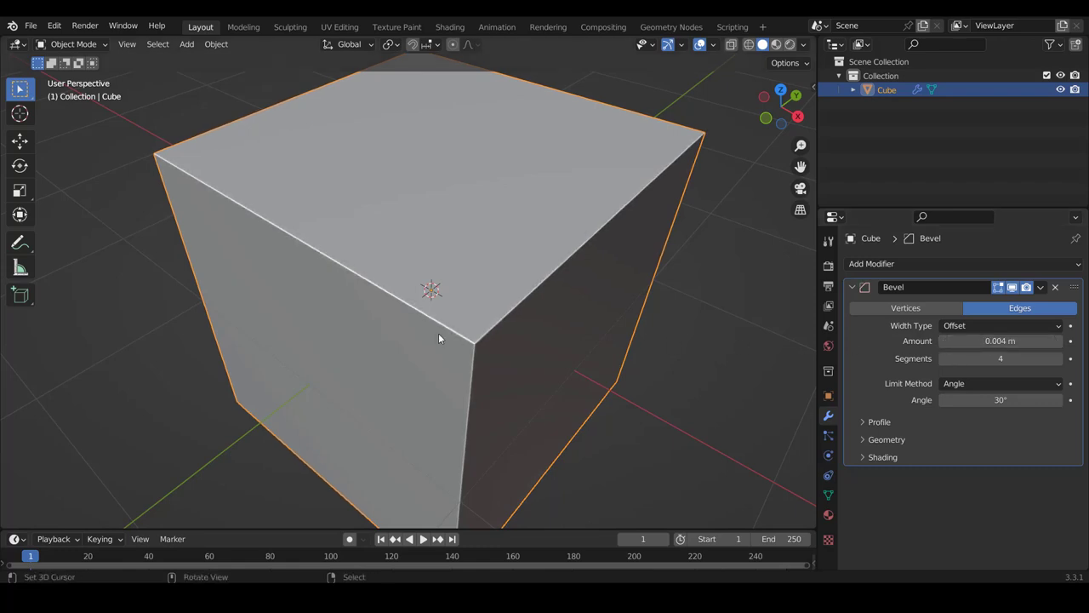
{"action": "scroll", "coordinate": [439, 338], "scroll_direction": "down", "scroll_amount": 3}
{"action": "scroll", "coordinate": [348, 335], "scroll_direction": "down", "scroll_amount": 1}
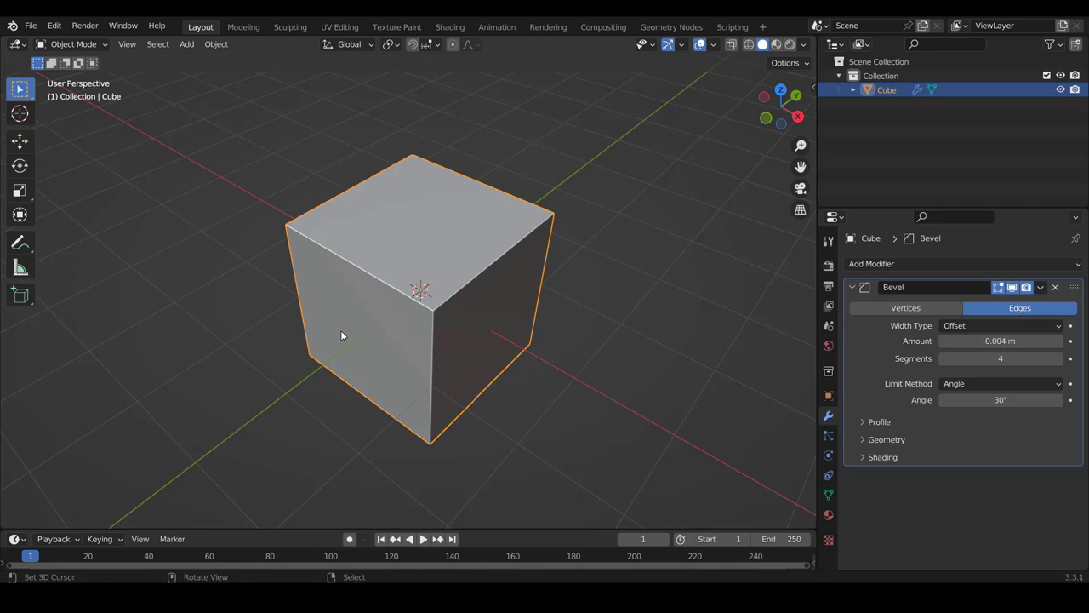
{"action": "middle_click_drag", "start_coordinate": [367, 324], "coordinate": [476, 278]}
{"action": "scroll", "coordinate": [475, 278], "scroll_direction": "up", "scroll_amount": 1}
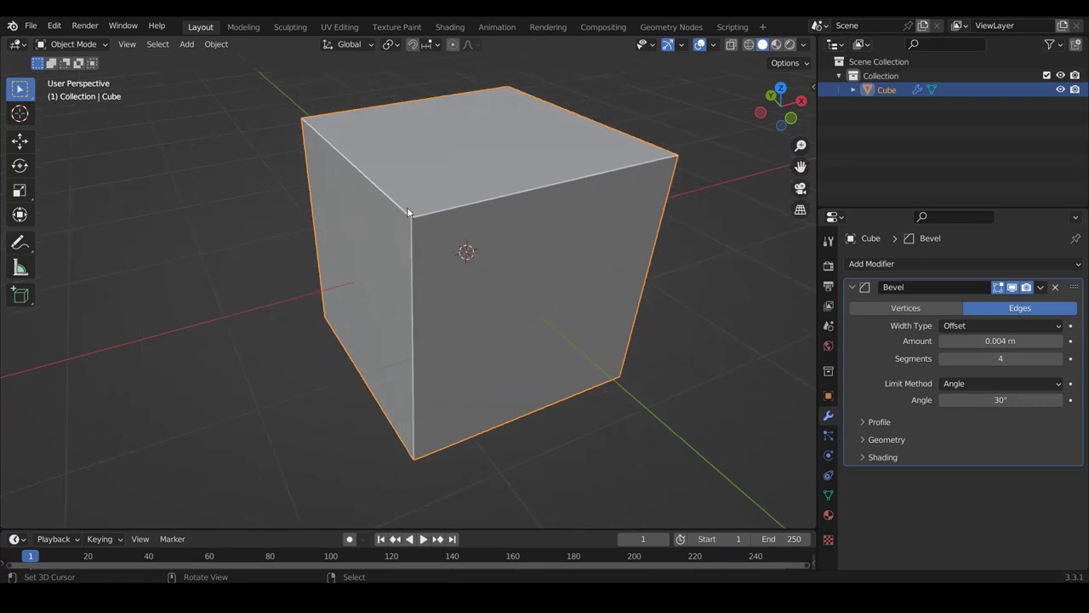
{"action": "left_click", "coordinate": [851, 291]}
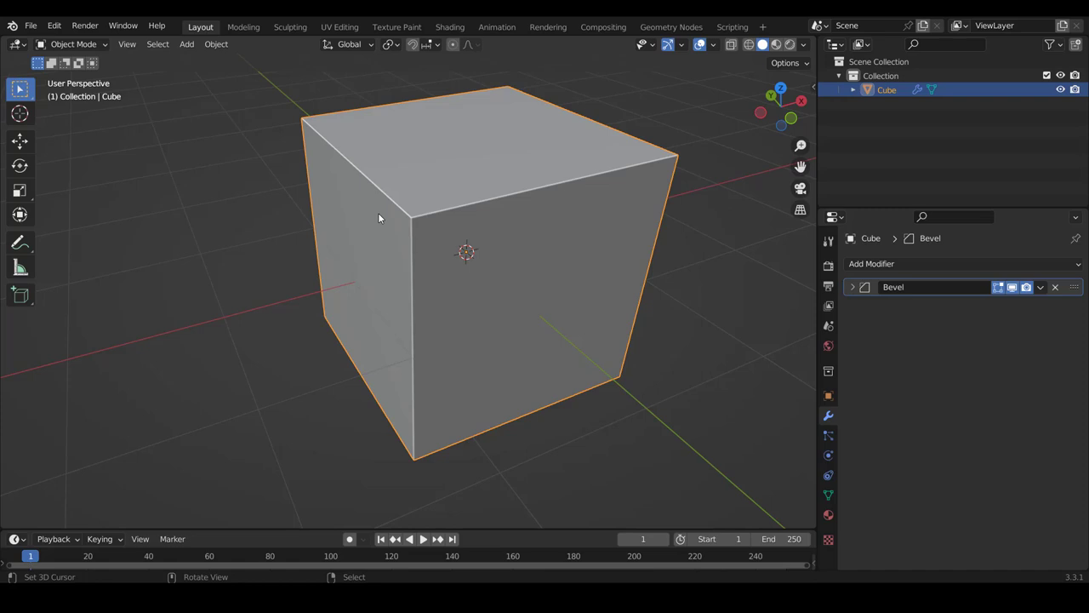
- Switch to the Shading workspace and frame the Principled BSDF and Material Output nodes
{"action": "left_click", "coordinate": [446, 27]}
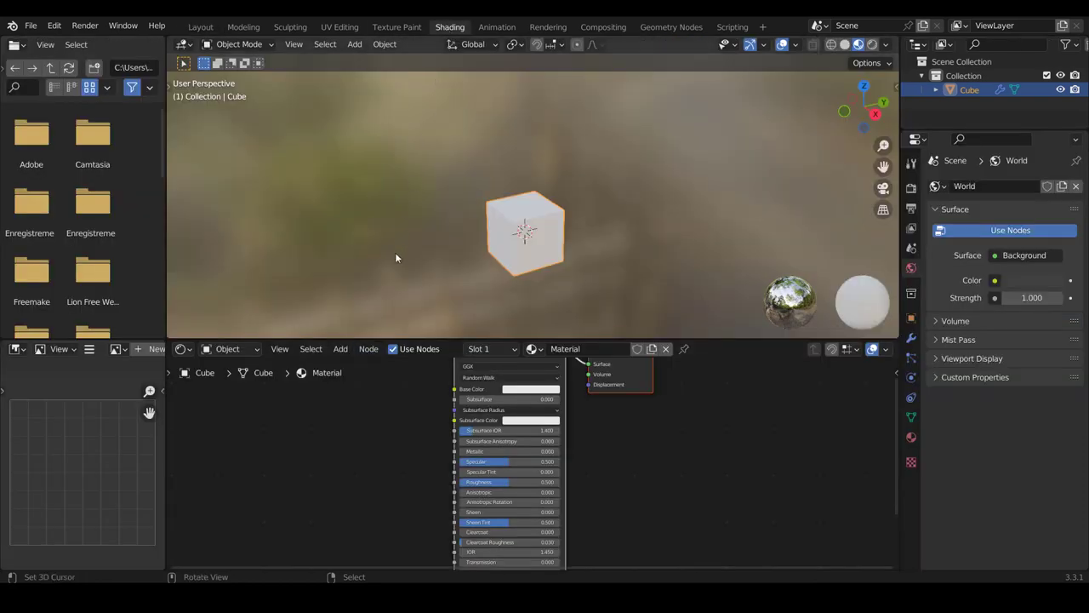
{"action": "left_click_drag", "start_coordinate": [377, 338], "coordinate": [380, 271]}
{"action": "scroll", "coordinate": [517, 427], "scroll_direction": "down", "scroll_amount": 2}
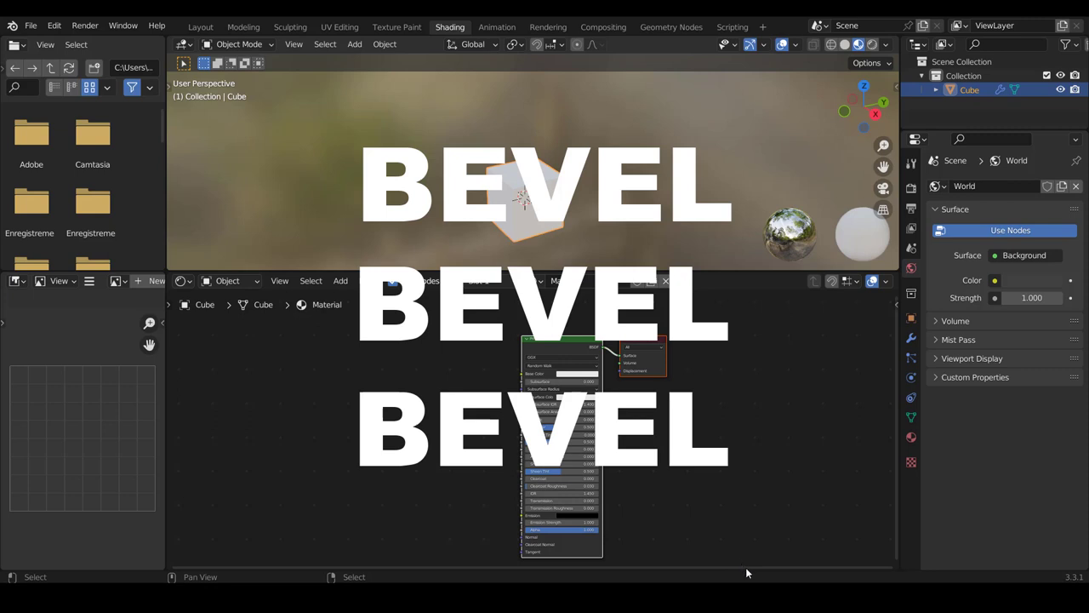
{"action": "middle_click_drag", "start_coordinate": [351, 406], "coordinate": [401, 406]}
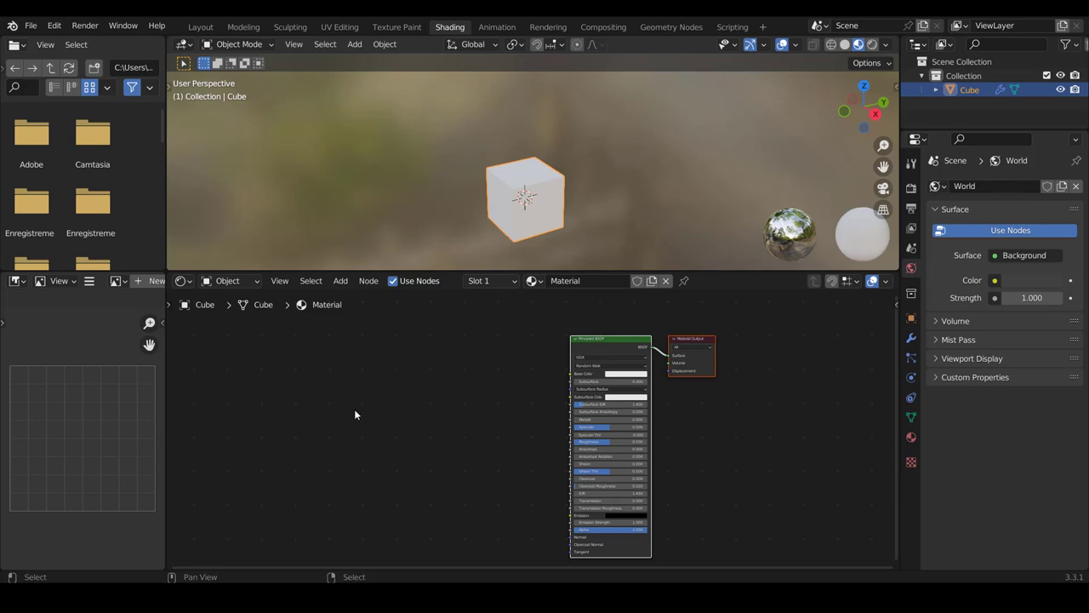
- Add a Bevel input node and link its Normal to the Principled BSDF Base Color
{"action": "left_click", "coordinate": [341, 281]}
{"action": "mouse_move", "coordinate": [360, 318]}
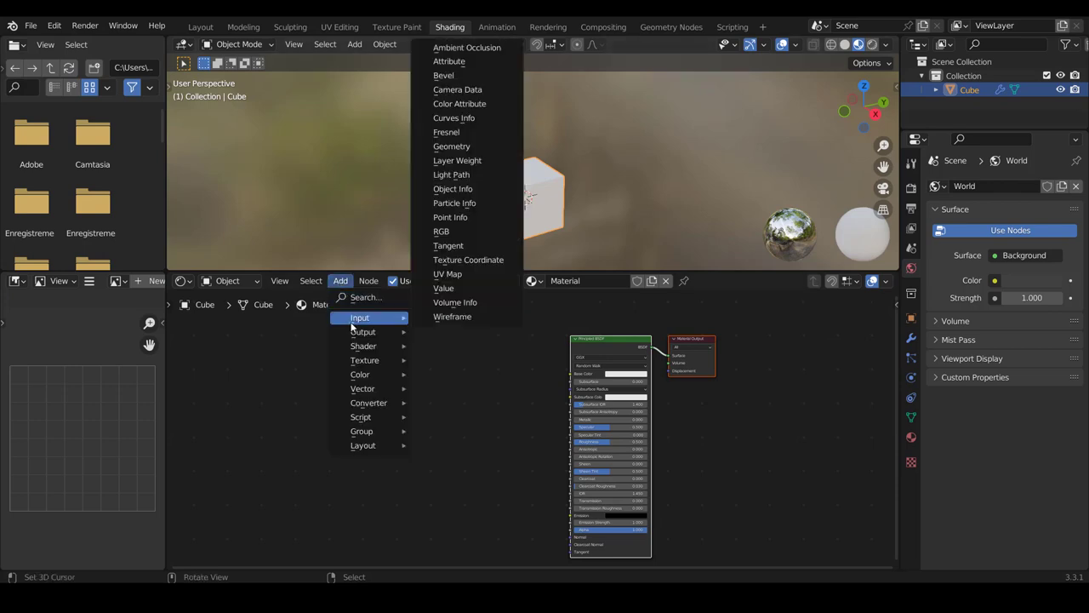
{"action": "left_click", "coordinate": [454, 76]}
{"action": "left_click", "coordinate": [460, 383]}
{"action": "scroll", "coordinate": [449, 370], "scroll_direction": "up", "scroll_amount": 1}
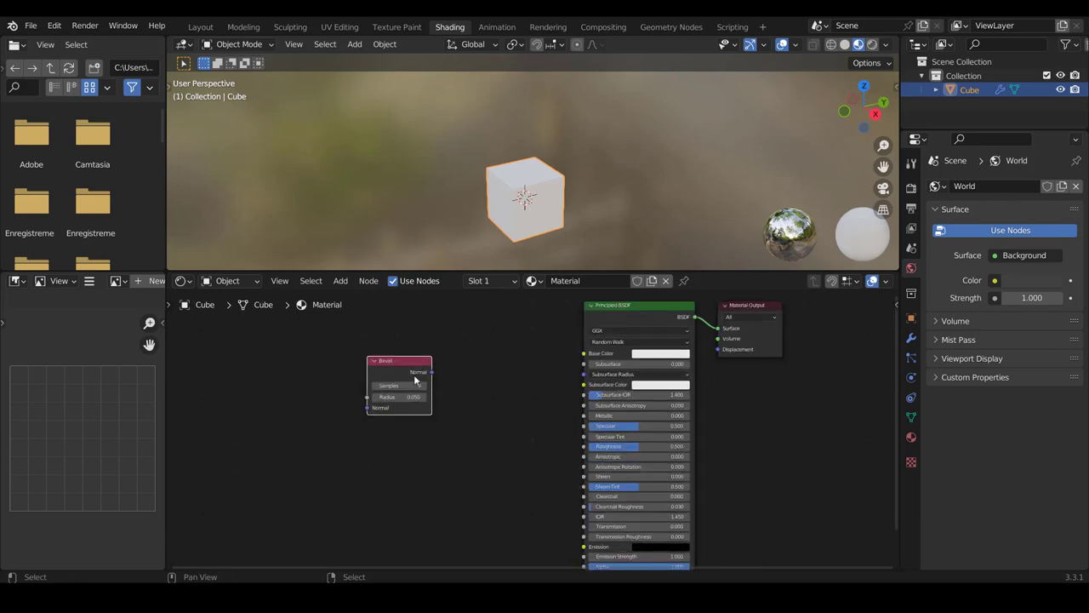
{"action": "scroll", "coordinate": [448, 370], "scroll_direction": "up", "scroll_amount": 1}
{"action": "scroll", "coordinate": [449, 370], "scroll_direction": "up", "scroll_amount": 1}
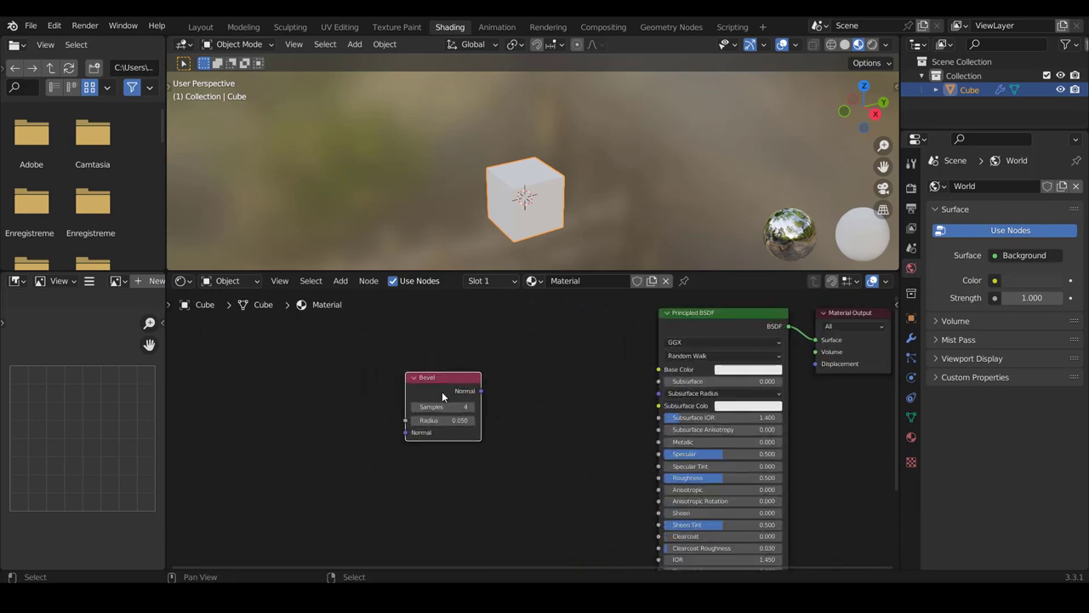
{"action": "scroll", "coordinate": [442, 391], "scroll_direction": "up", "scroll_amount": 1}
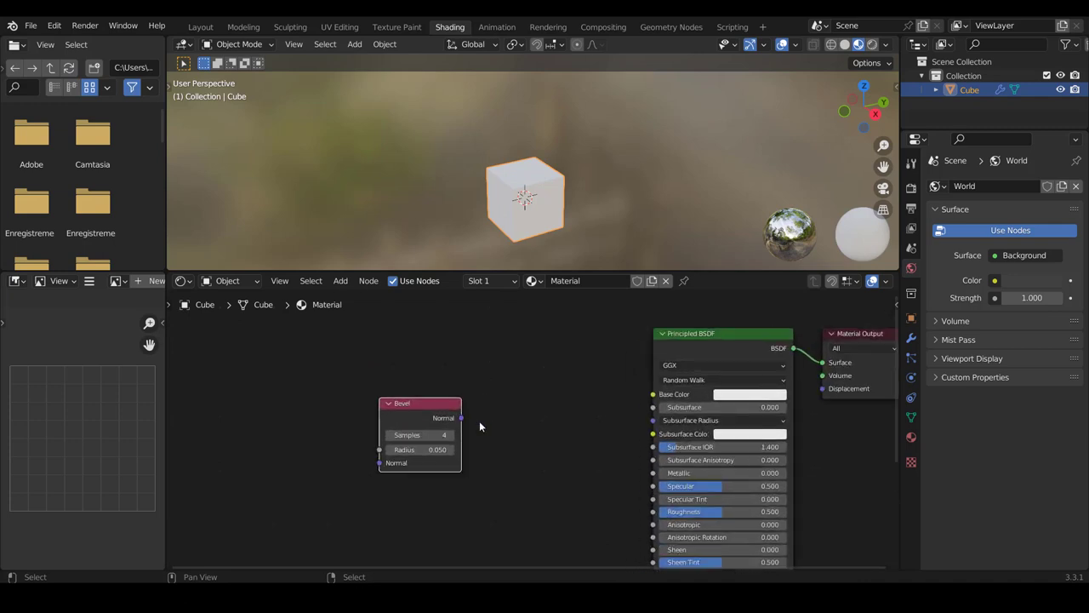
{"action": "left_click_drag", "start_coordinate": [460, 418], "coordinate": [652, 396]}
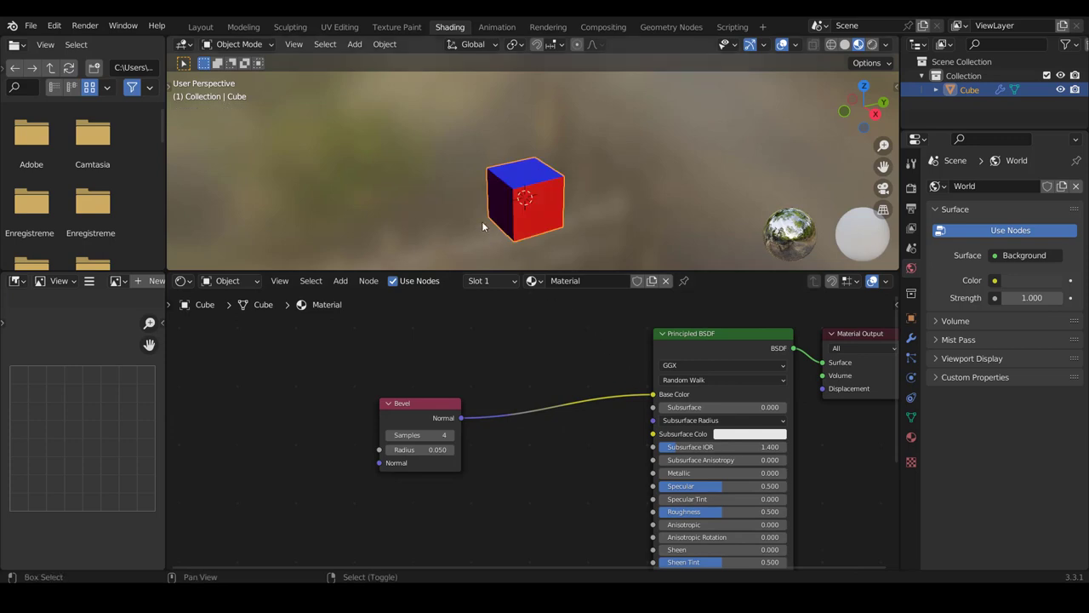
- Resize the 3D preview and node editor areas and move the Bevel node lower
{"action": "scroll", "coordinate": [482, 227], "scroll_direction": "down", "scroll_amount": 1, "text": "shift"}
{"action": "left_click_drag", "start_coordinate": [449, 271], "coordinate": [450, 330]}
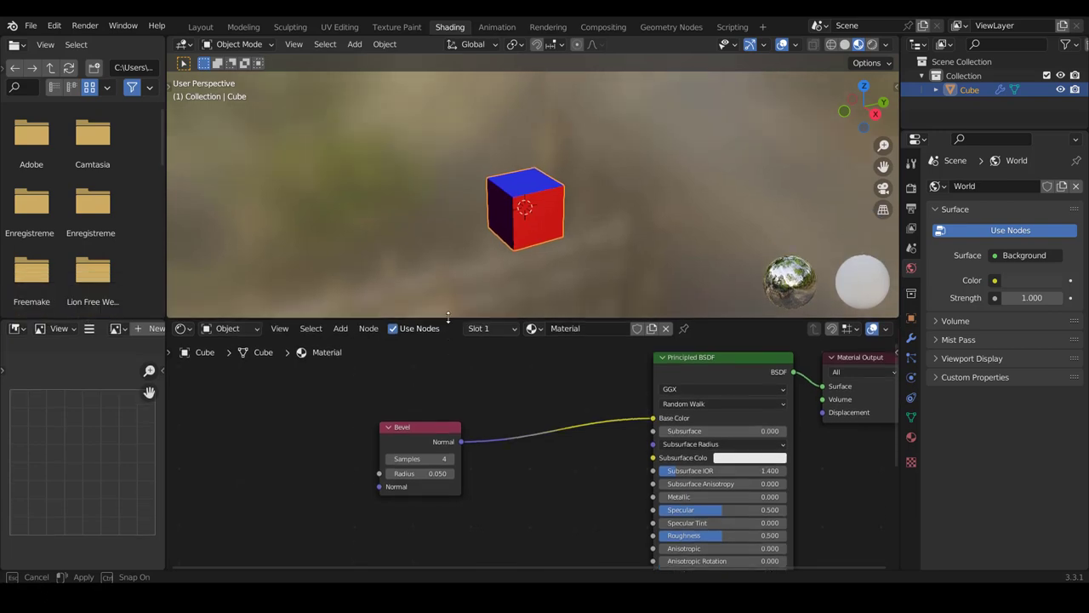
{"action": "scroll", "coordinate": [450, 326], "scroll_direction": "right", "scroll_amount": 5}
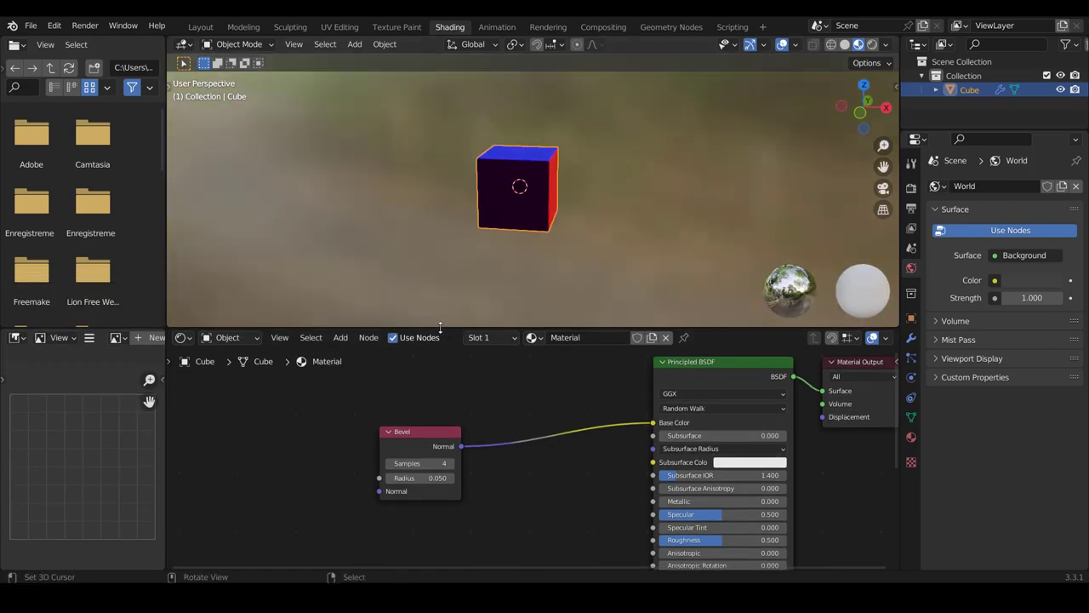
{"action": "left_click_drag", "start_coordinate": [440, 328], "coordinate": [442, 304]}
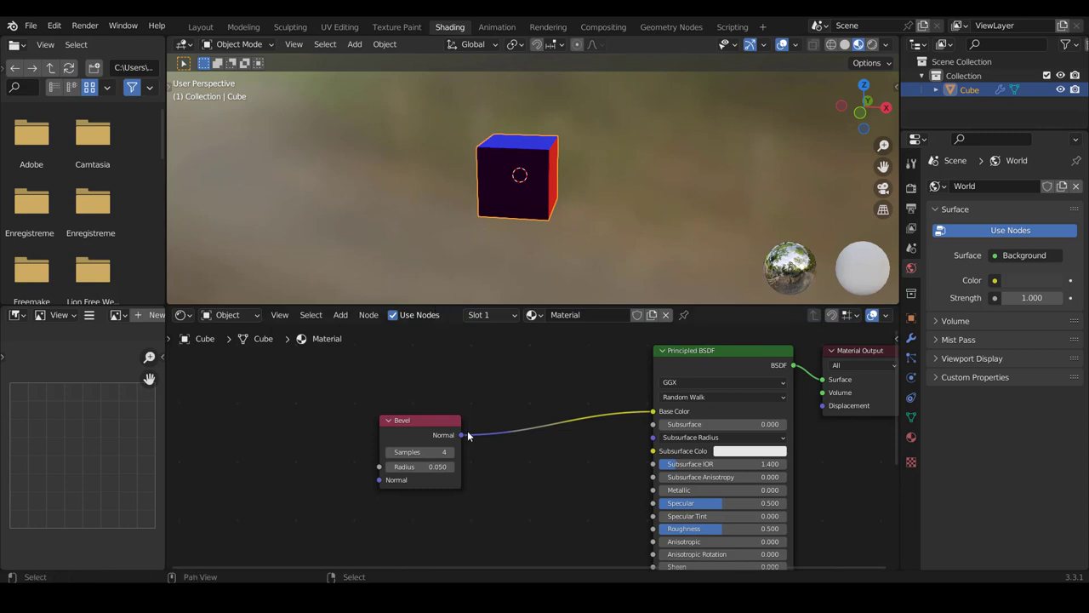
{"action": "scroll", "coordinate": [467, 435], "scroll_direction": "up", "scroll_amount": 1}
{"action": "scroll", "coordinate": [426, 432], "scroll_direction": "up", "scroll_amount": 1}
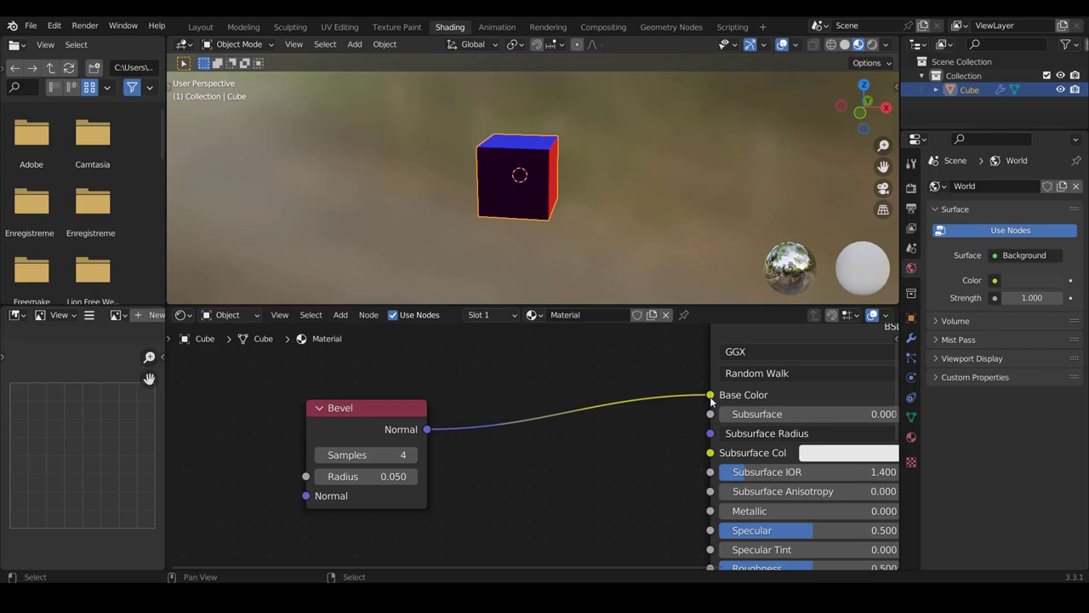
{"action": "left_click_drag", "start_coordinate": [428, 432], "coordinate": [441, 440]}
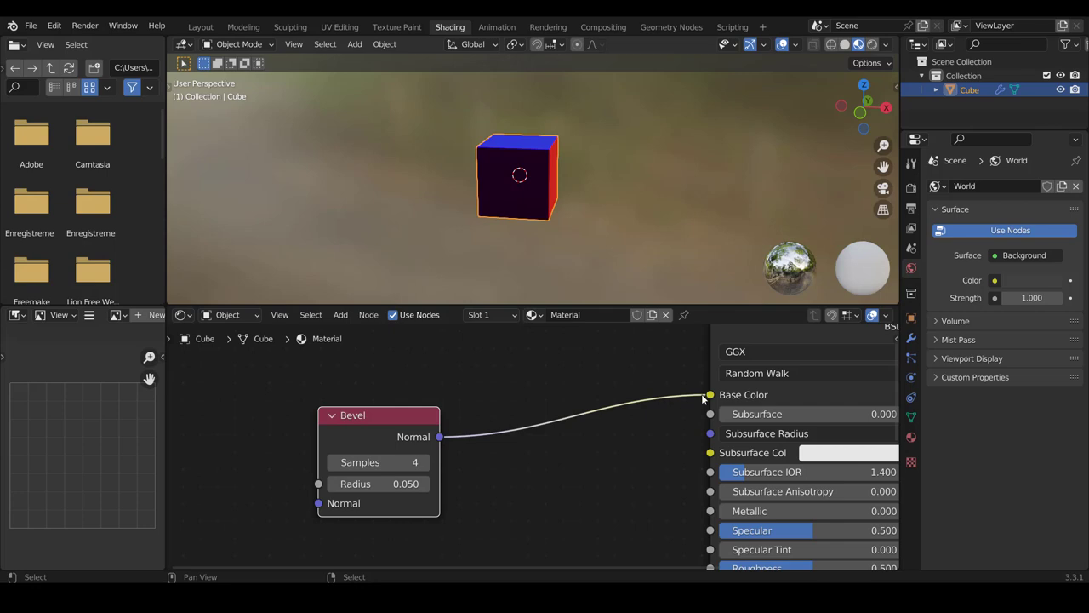
{"action": "scroll", "coordinate": [698, 401], "scroll_direction": "down", "scroll_amount": 2}
{"action": "scroll", "coordinate": [652, 425], "scroll_direction": "down", "scroll_amount": 1}
{"action": "scroll", "coordinate": [595, 408], "scroll_direction": "down", "scroll_amount": 1}
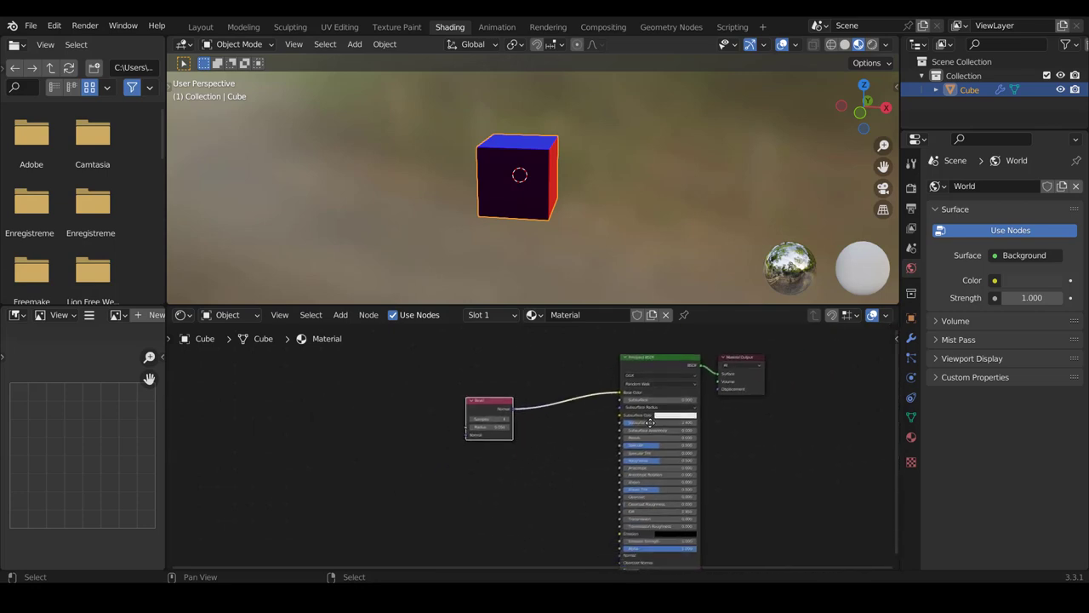
{"action": "left_click_drag", "start_coordinate": [492, 400], "coordinate": [481, 442]}
{"action": "scroll", "coordinate": [480, 442], "scroll_direction": "up", "scroll_amount": 1}
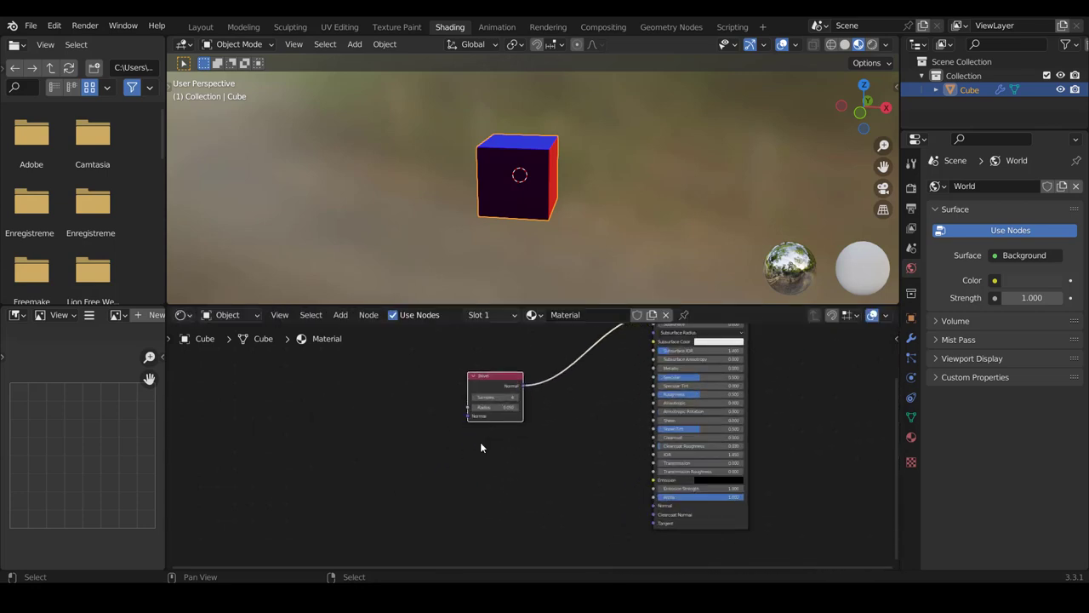
{"action": "scroll", "coordinate": [480, 442], "scroll_direction": "up", "scroll_amount": 1}
- Move the Bevel Normal link from Base Color to the Principled BSDF Normal input
{"action": "left_click_drag", "start_coordinate": [636, 345], "coordinate": [575, 373]}
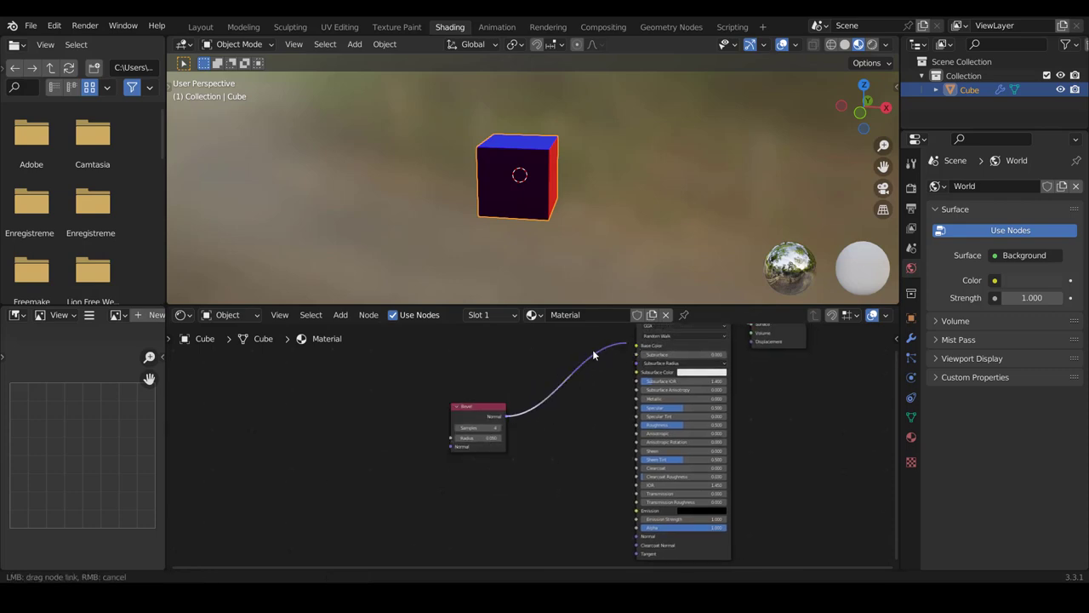
{"action": "scroll", "coordinate": [544, 362], "scroll_direction": "up", "scroll_amount": 2}
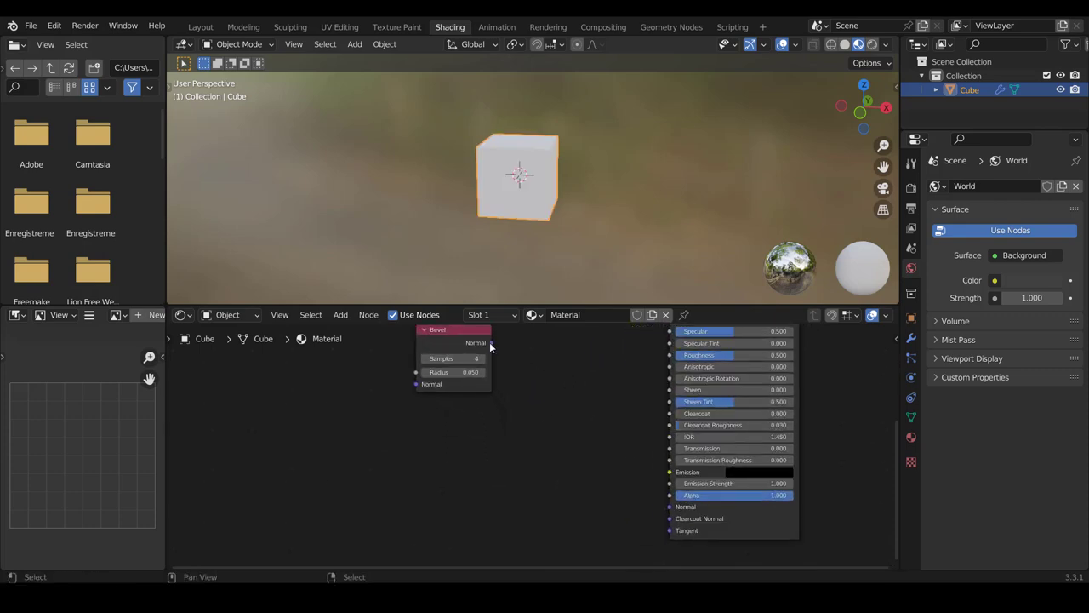
{"action": "mouse_move", "coordinate": [491, 343]}
{"action": "left_mouse_down"}
{"action": "mouse_move", "coordinate": [537, 494]}
{"action": "mouse_move", "coordinate": [668, 509]}
{"action": "left_mouse_up"}
{"action": "scroll", "coordinate": [669, 509], "scroll_direction": "down", "scroll_amount": 1}
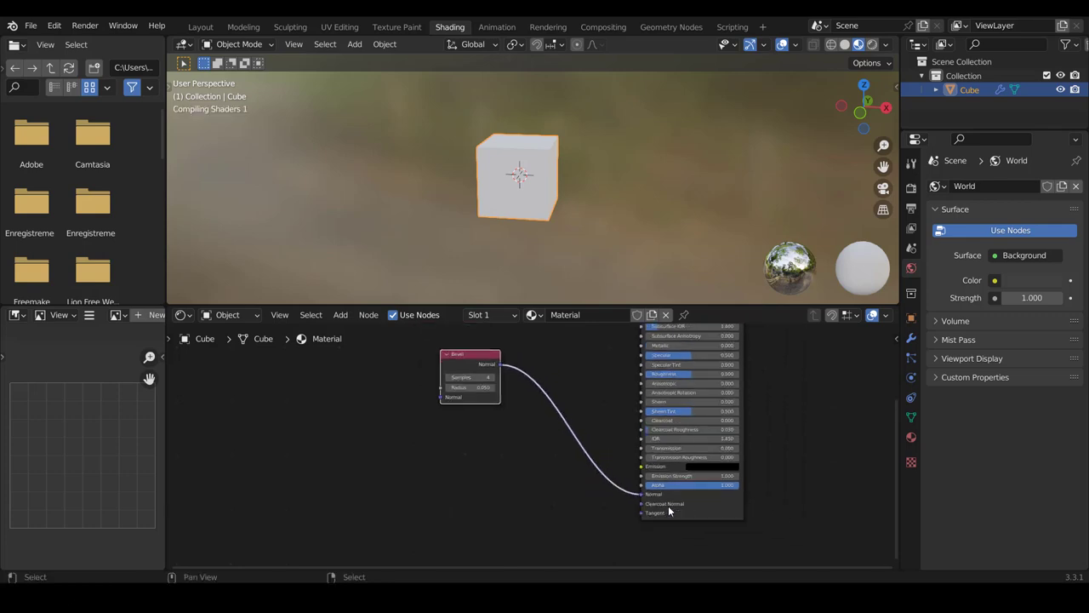
{"action": "scroll", "coordinate": [669, 510], "scroll_direction": "up", "scroll_amount": 3}
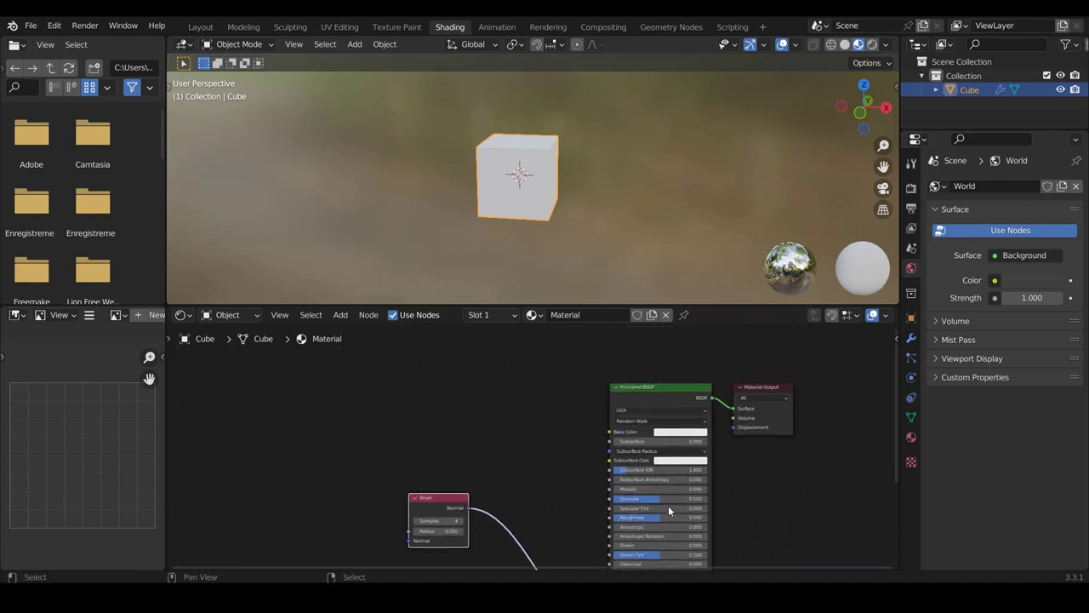
{"action": "scroll", "coordinate": [570, 395], "scroll_direction": "down", "scroll_amount": 5}
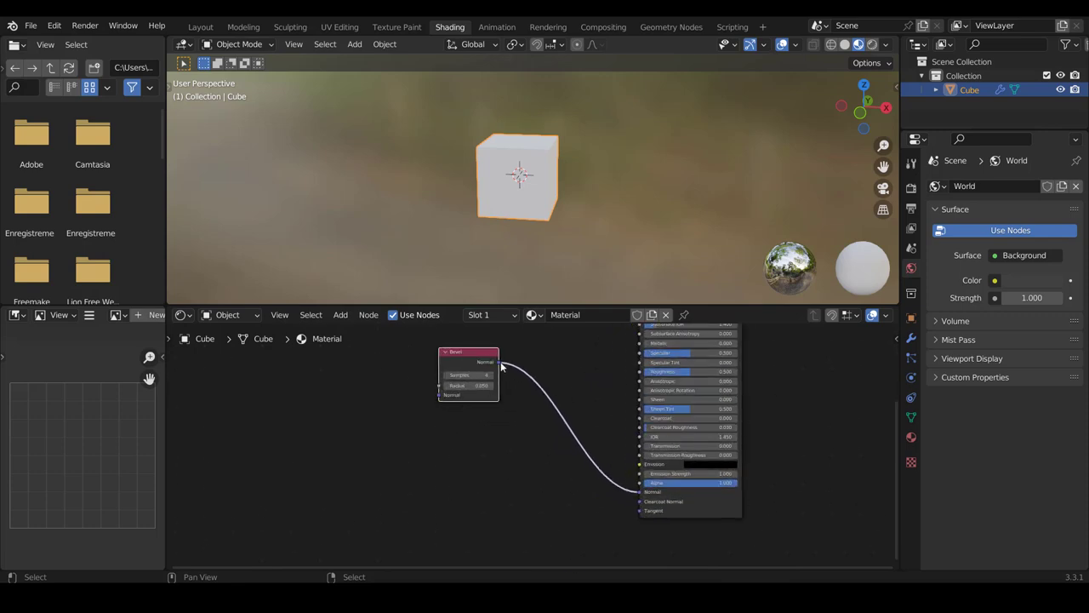
- Reposition the Bevel node and disconnect its Normal link from the shader's Normal input
{"action": "mouse_move", "coordinate": [485, 355]}
{"action": "left_mouse_down"}
{"action": "mouse_move", "coordinate": [489, 381]}
{"action": "mouse_move", "coordinate": [503, 377]}
{"action": "left_mouse_up"}
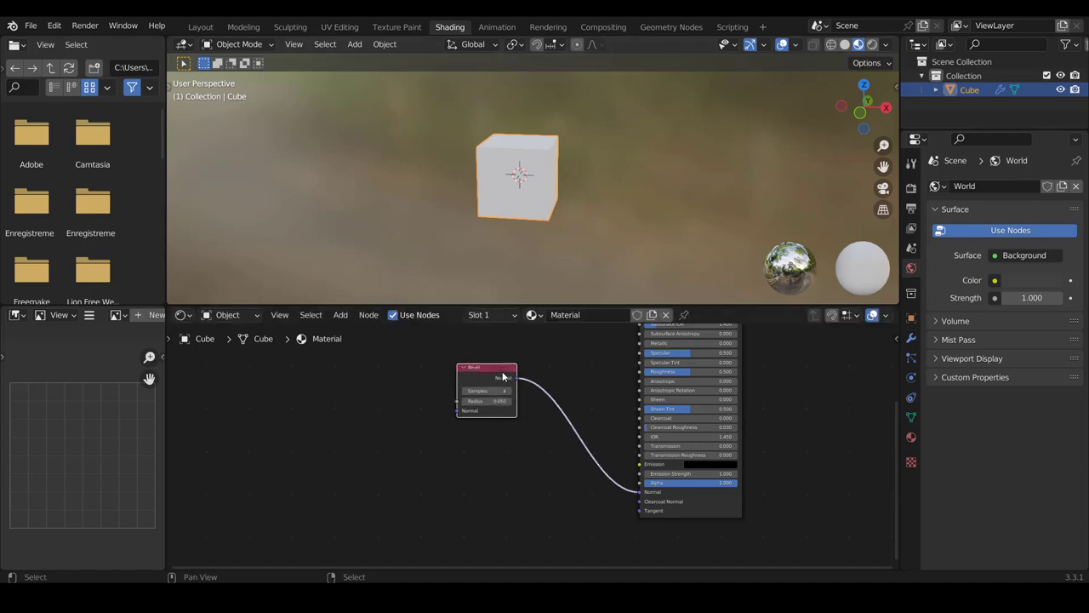
{"action": "scroll", "coordinate": [524, 383], "scroll_direction": "down", "scroll_amount": 1}
{"action": "scroll", "coordinate": [544, 389], "scroll_direction": "down", "scroll_amount": 2}
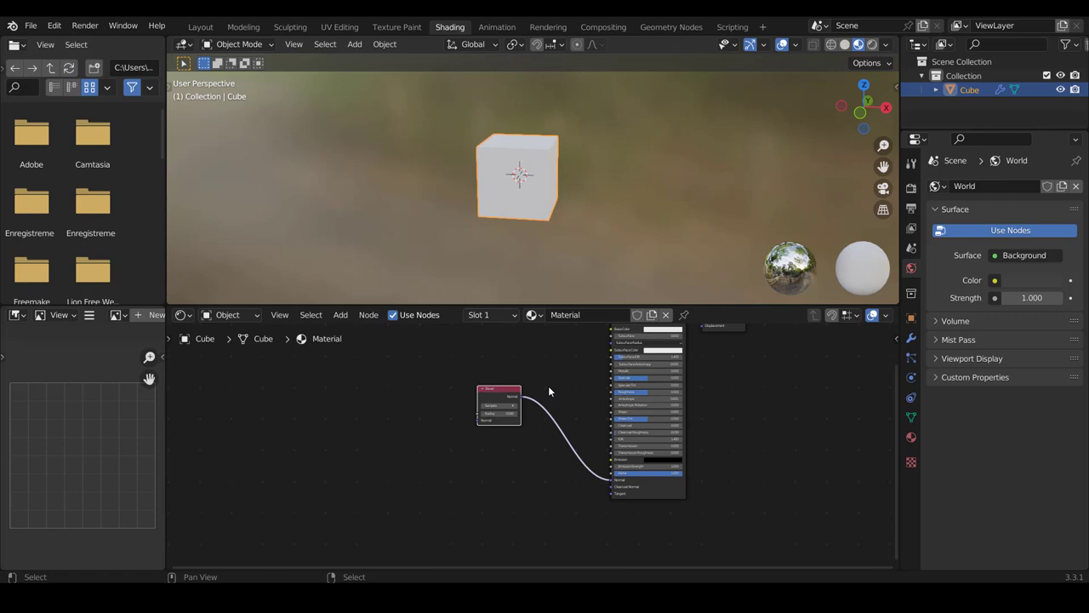
{"action": "middle_click_drag", "start_coordinate": [549, 389], "coordinate": [563, 424]}
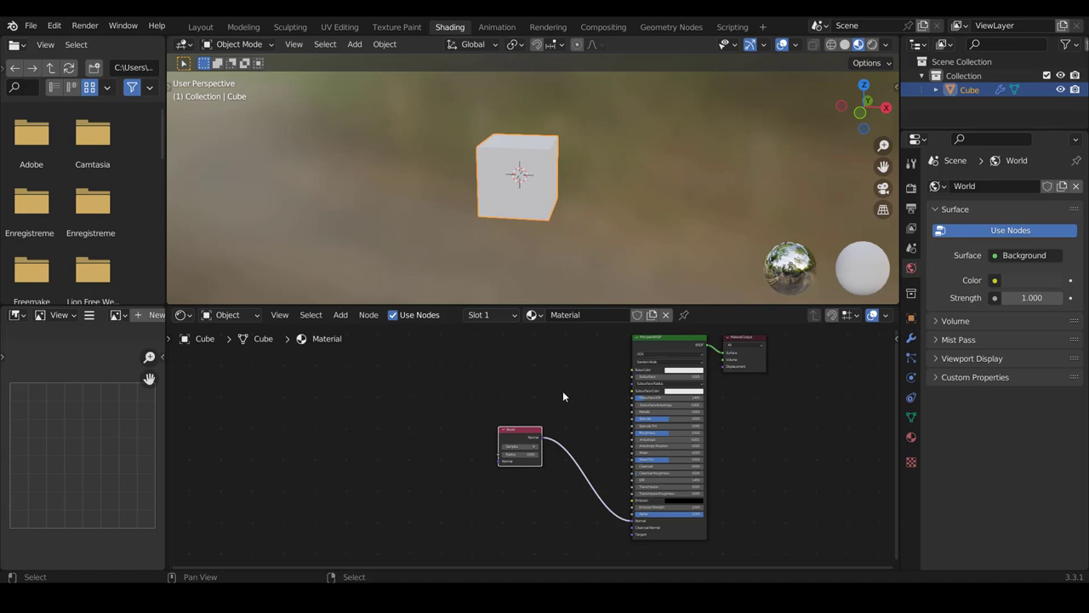
{"action": "left_click_drag", "start_coordinate": [533, 431], "coordinate": [527, 387]}
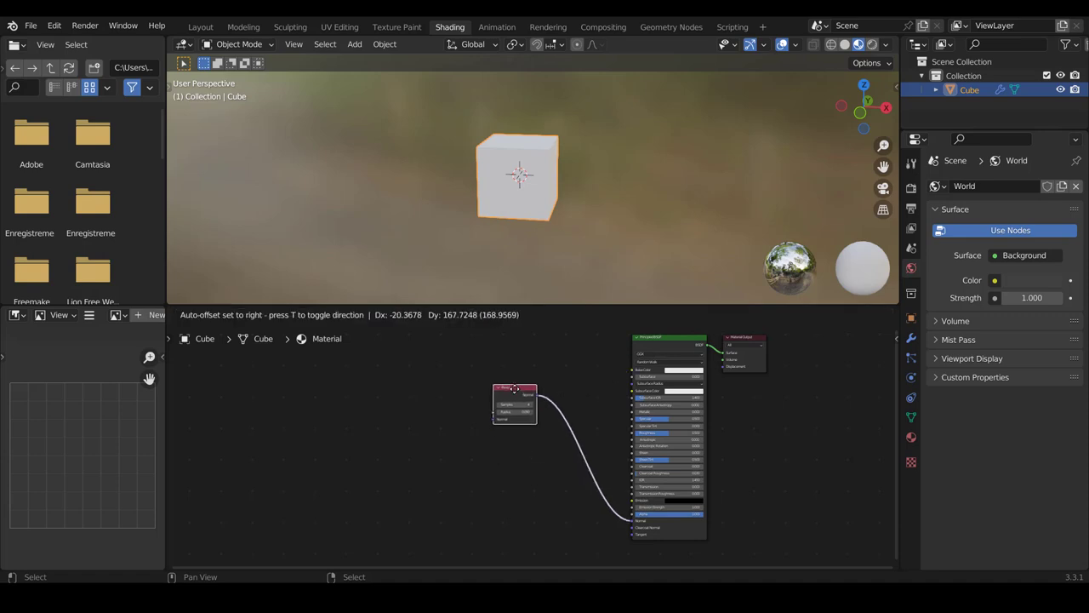
{"action": "left_click_drag", "start_coordinate": [632, 520], "coordinate": [586, 483]}
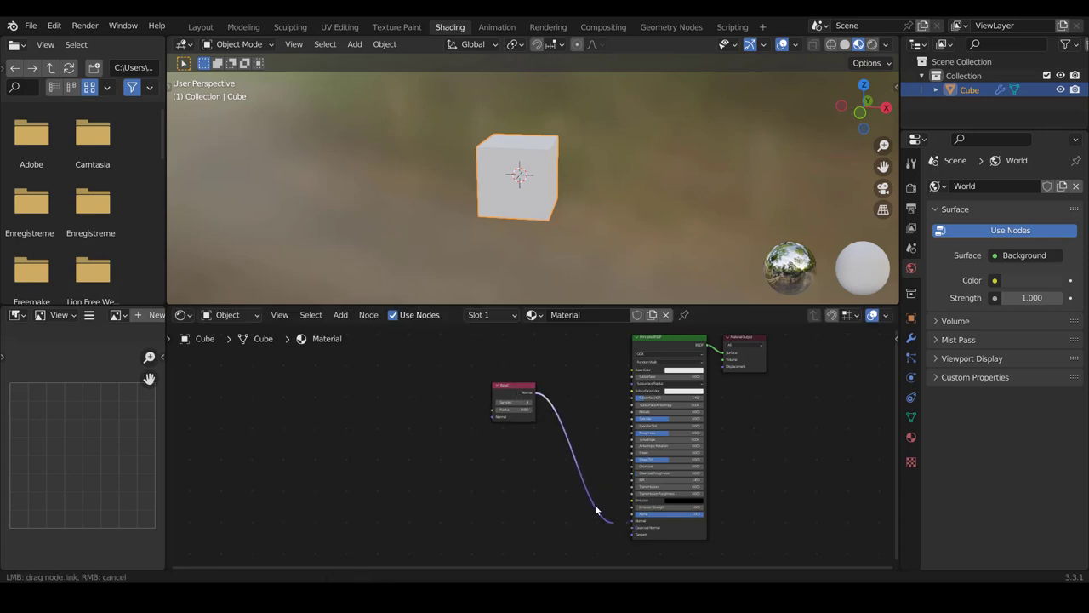
{"action": "middle_click_drag", "start_coordinate": [584, 469], "coordinate": [594, 499]}
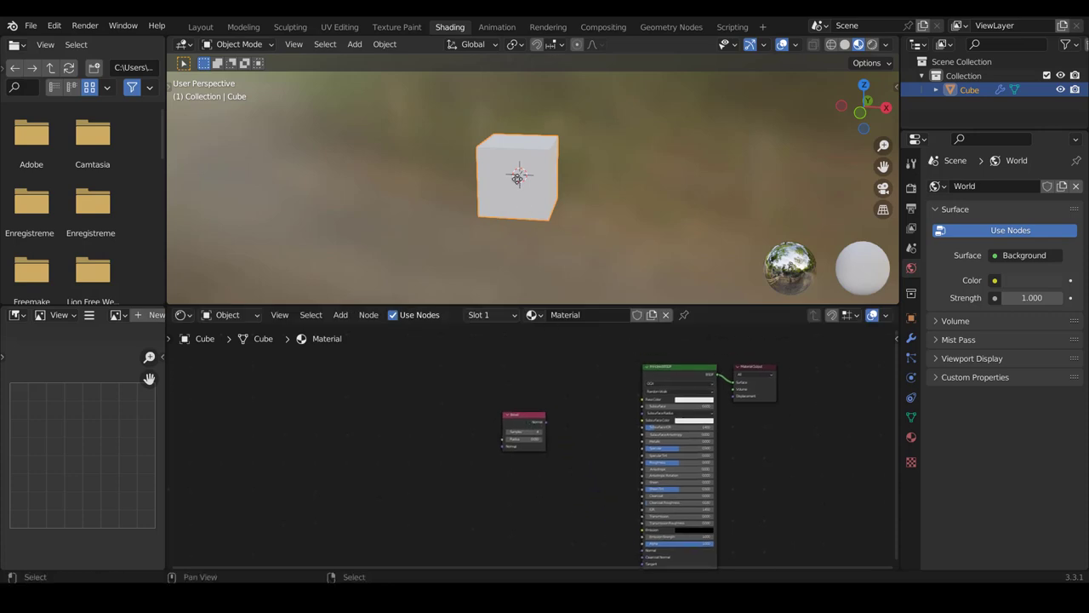
{"action": "middle_click_drag", "start_coordinate": [511, 153], "coordinate": [510, 152]}
{"action": "scroll", "coordinate": [511, 152], "scroll_direction": "up", "scroll_amount": 2}
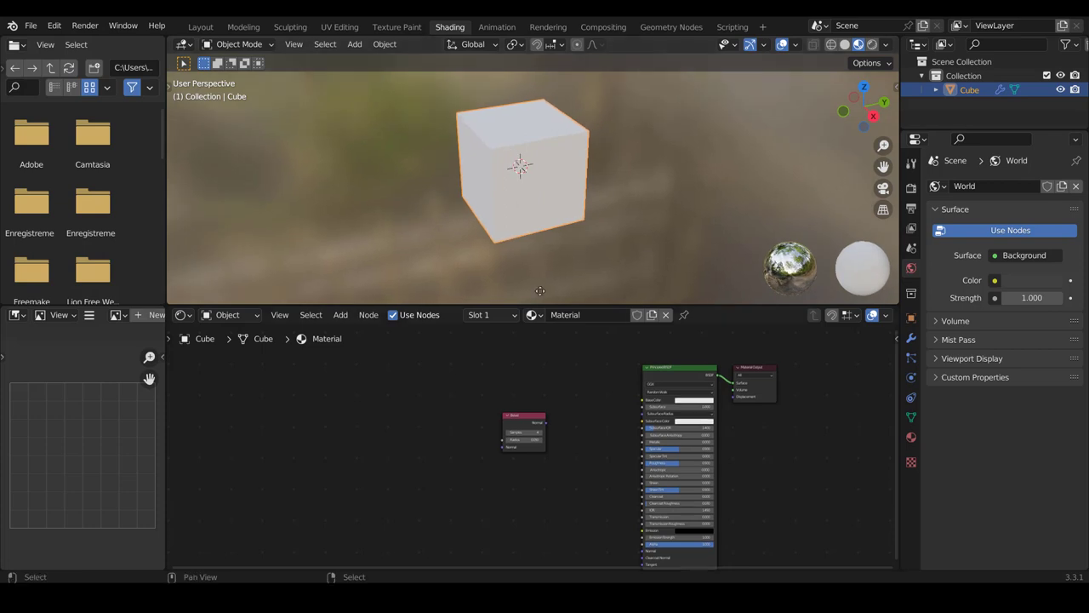
{"action": "middle_click_drag", "start_coordinate": [517, 424], "coordinate": [571, 439]}
{"action": "left_click_drag", "start_coordinate": [571, 439], "coordinate": [520, 385]}
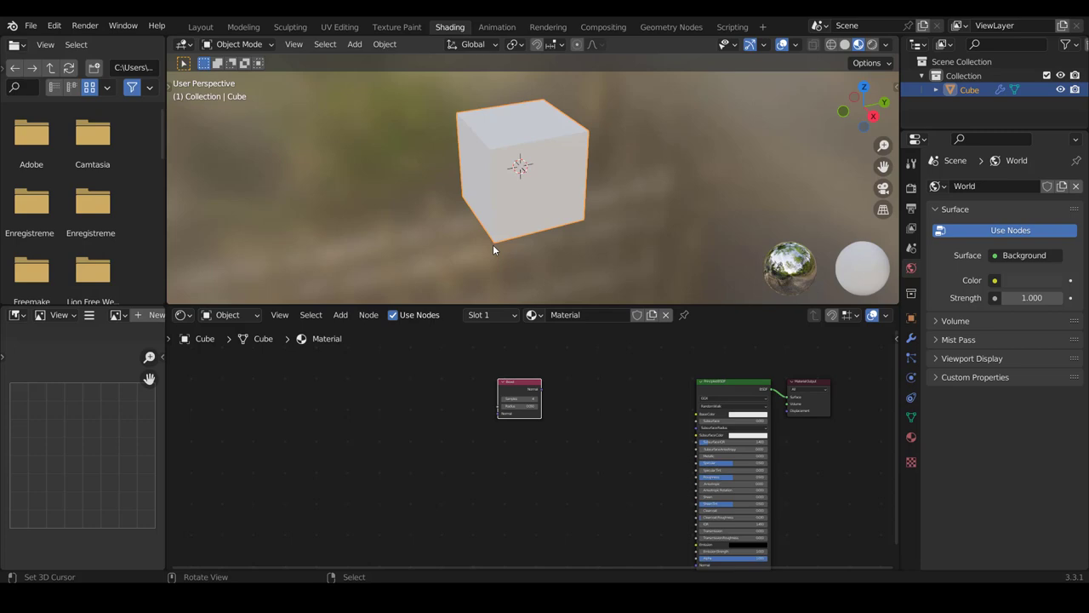
{"action": "middle_click_drag", "start_coordinate": [493, 245], "coordinate": [503, 234]}
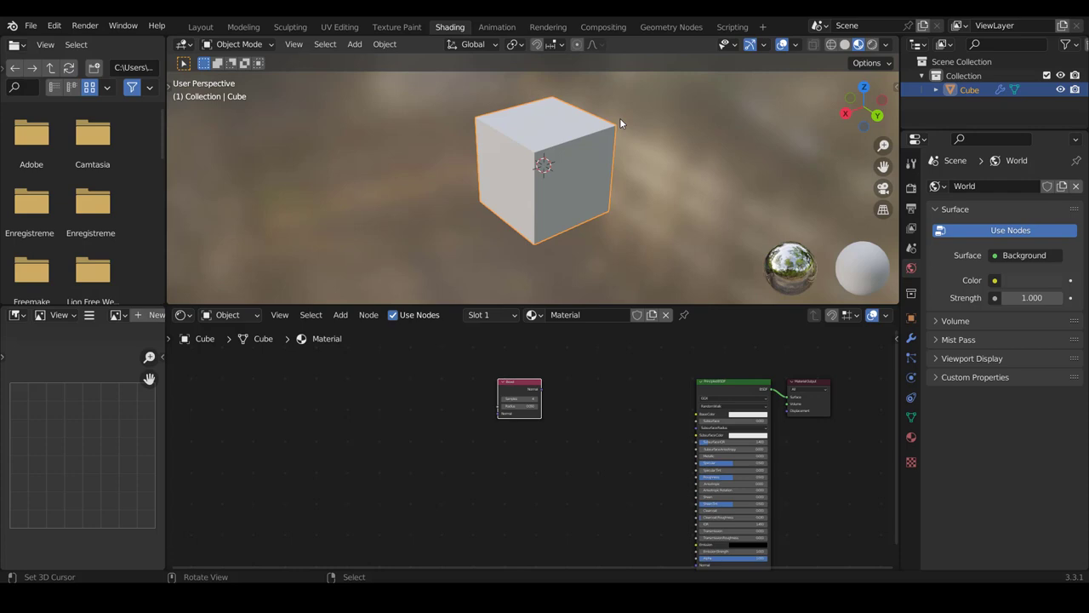
- Add a Geometry input node below the Bevel node
{"action": "left_click", "coordinate": [340, 317]}
{"action": "mouse_move", "coordinate": [361, 352]}
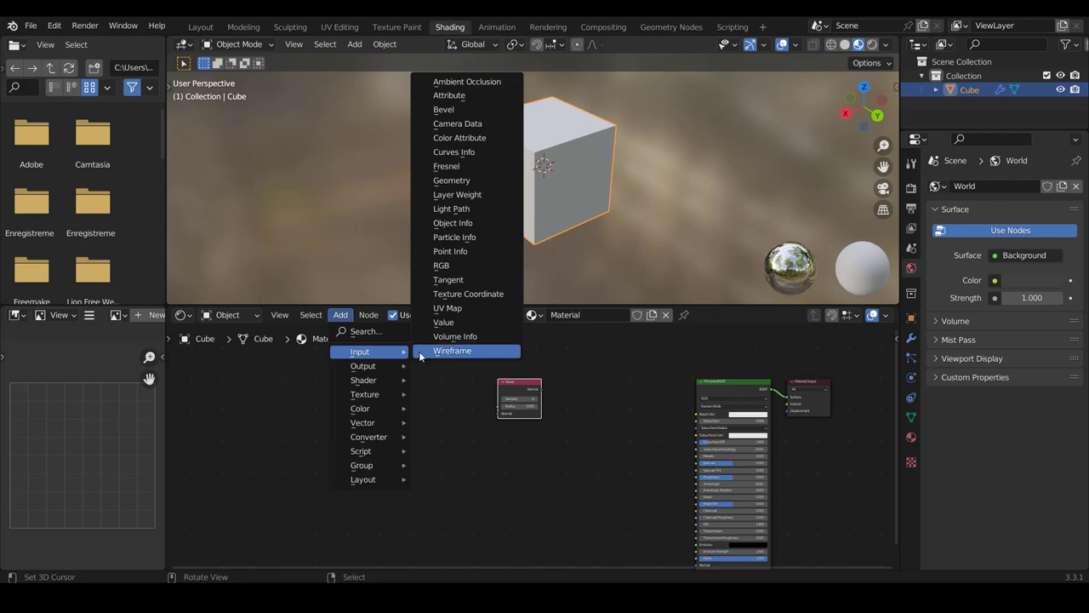
{"action": "left_click", "coordinate": [452, 181]}
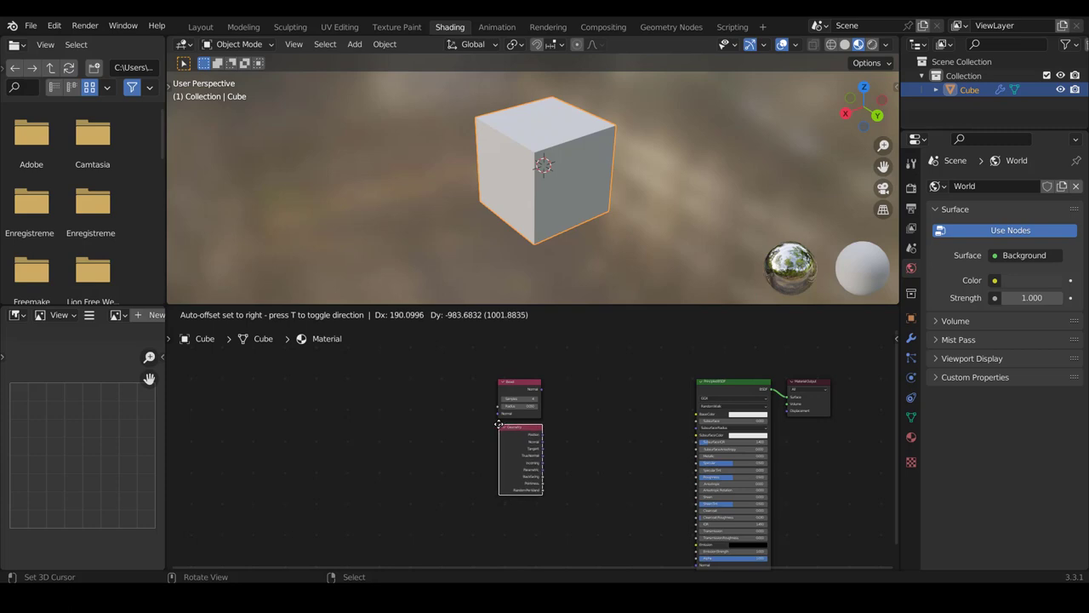
{"action": "left_click", "coordinate": [501, 425]}
{"action": "scroll", "coordinate": [500, 428], "scroll_direction": "up", "scroll_amount": 2}
{"action": "scroll", "coordinate": [499, 423], "scroll_direction": "up", "scroll_amount": 1}
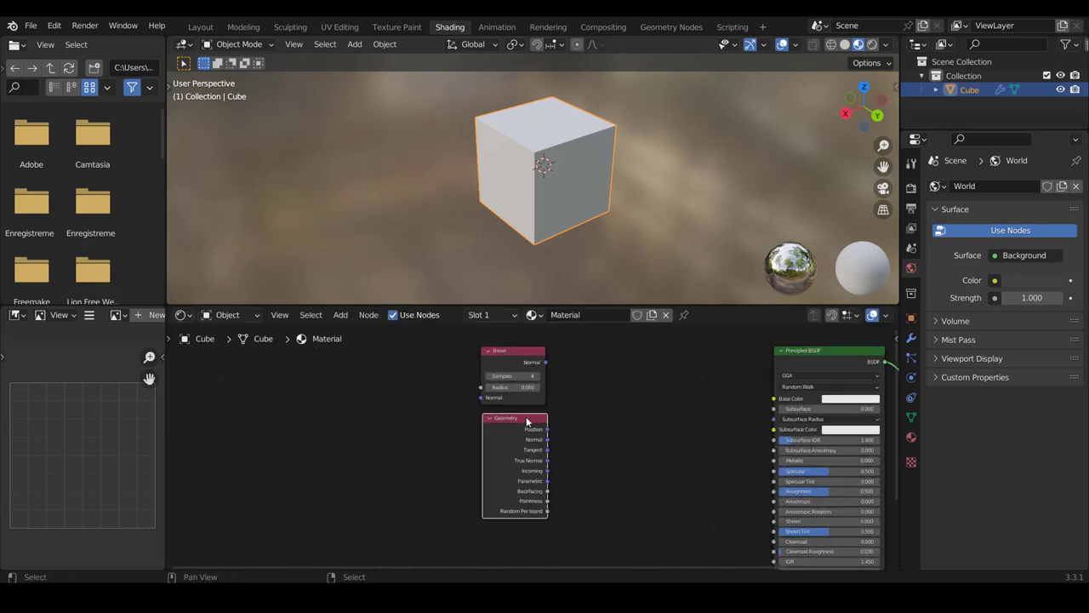
{"action": "scroll", "coordinate": [534, 428], "scroll_direction": "up", "scroll_amount": 1}
{"action": "scroll", "coordinate": [536, 429], "scroll_direction": "up", "scroll_amount": 1}
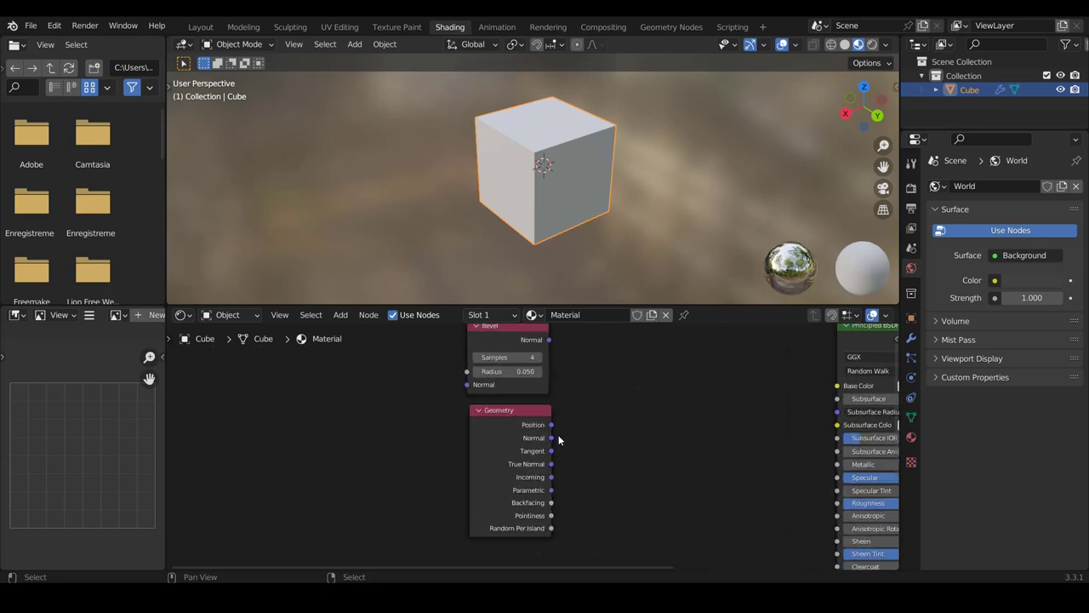
- Try pulling links from the Geometry and Bevel Normal outputs, cancelling the link search
{"action": "left_click_drag", "start_coordinate": [550, 437], "coordinate": [597, 430]}
{"action": "mouse_move", "coordinate": [549, 340]}
{"action": "left_mouse_down"}
{"action": "mouse_move", "coordinate": [599, 416]}
{"action": "mouse_move", "coordinate": [600, 374]}
{"action": "left_mouse_up"}
{"action": "left_click_drag", "start_coordinate": [549, 339], "coordinate": [627, 409]}
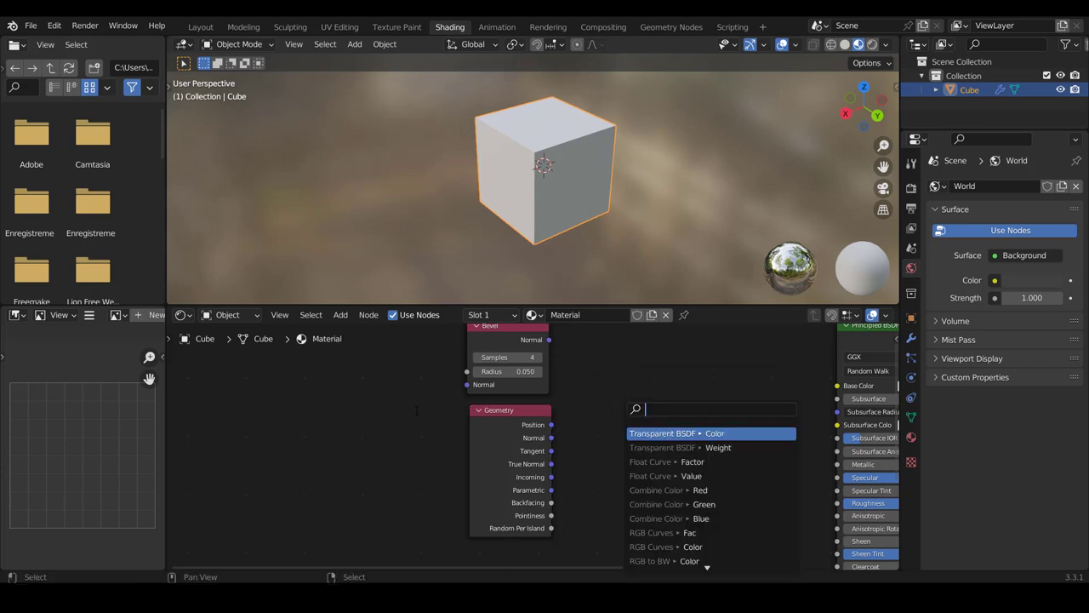
{"action": "key", "text": "Escape"}
{"action": "scroll", "coordinate": [415, 410], "scroll_direction": "down", "scroll_amount": 2}
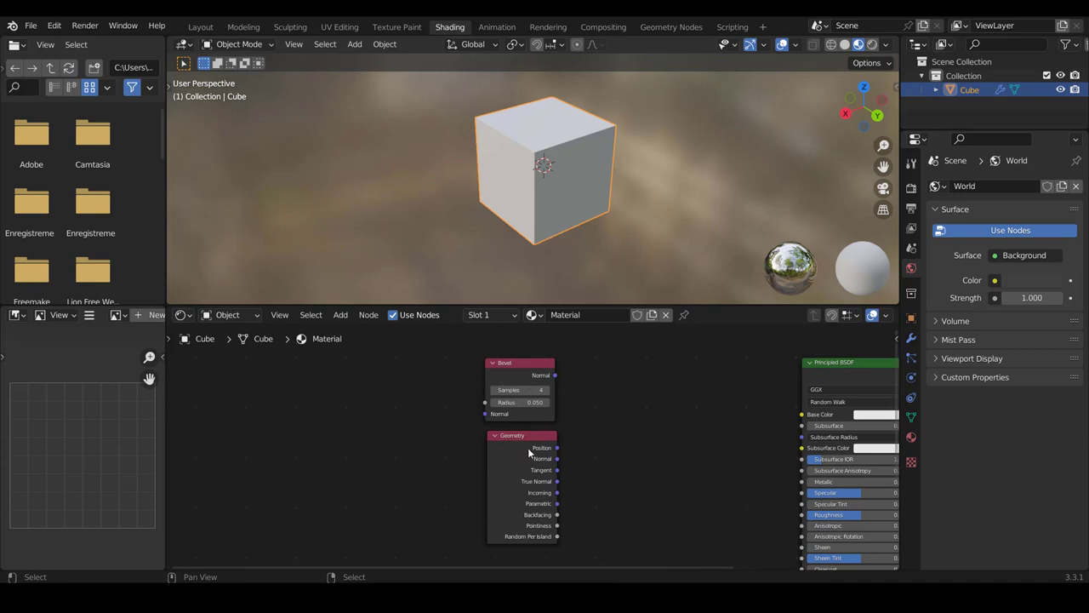
{"action": "scroll", "coordinate": [528, 448], "scroll_direction": "up", "scroll_amount": 2}
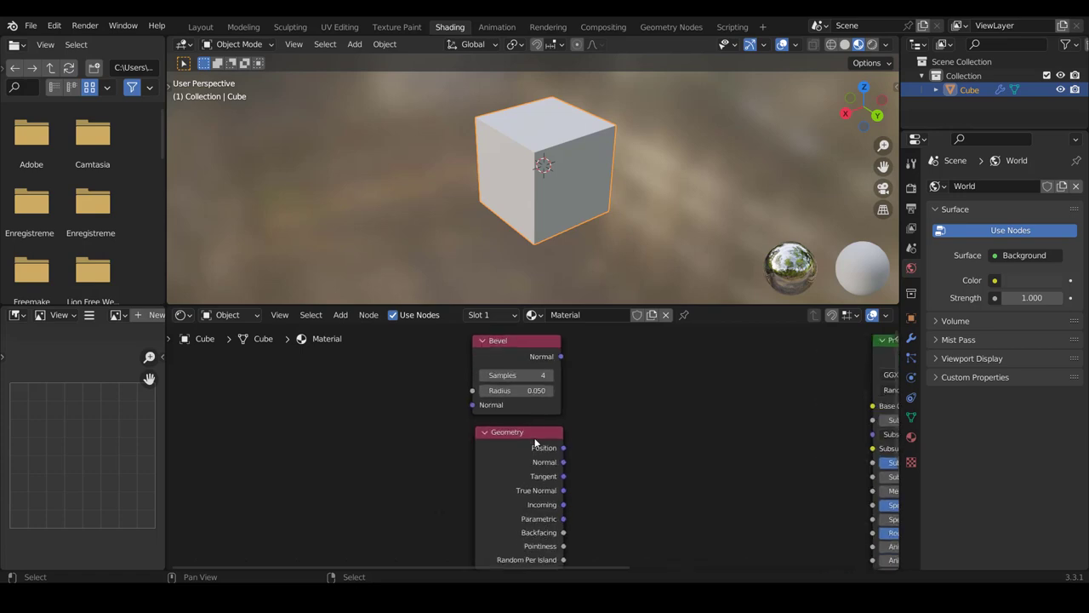
{"action": "scroll", "coordinate": [535, 442], "scroll_direction": "down", "scroll_amount": 2}
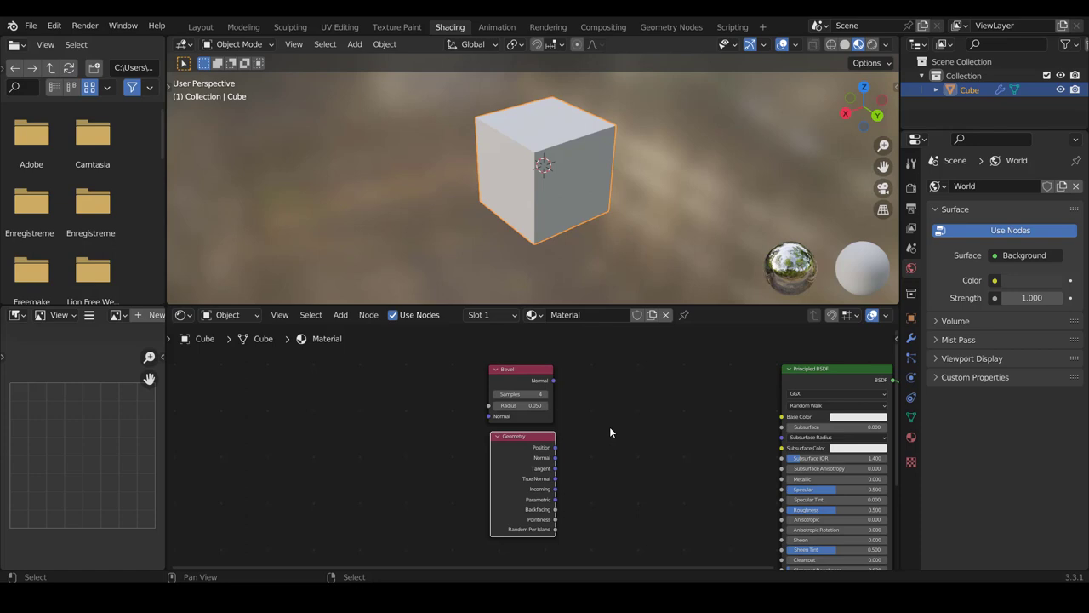
{"action": "left_click", "coordinate": [341, 317]}
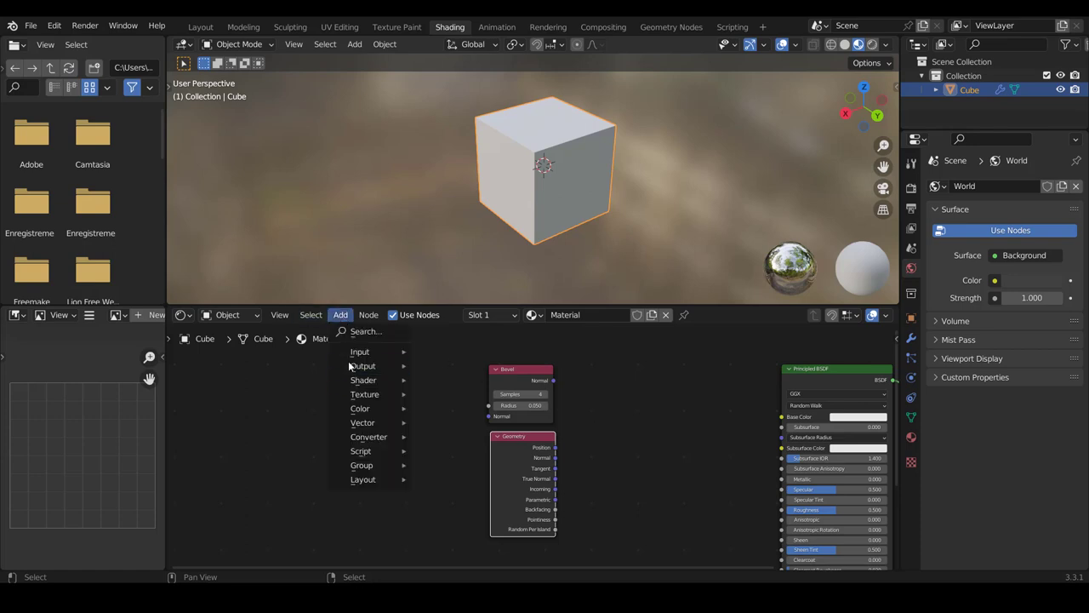
{"action": "mouse_move", "coordinate": [369, 436]}
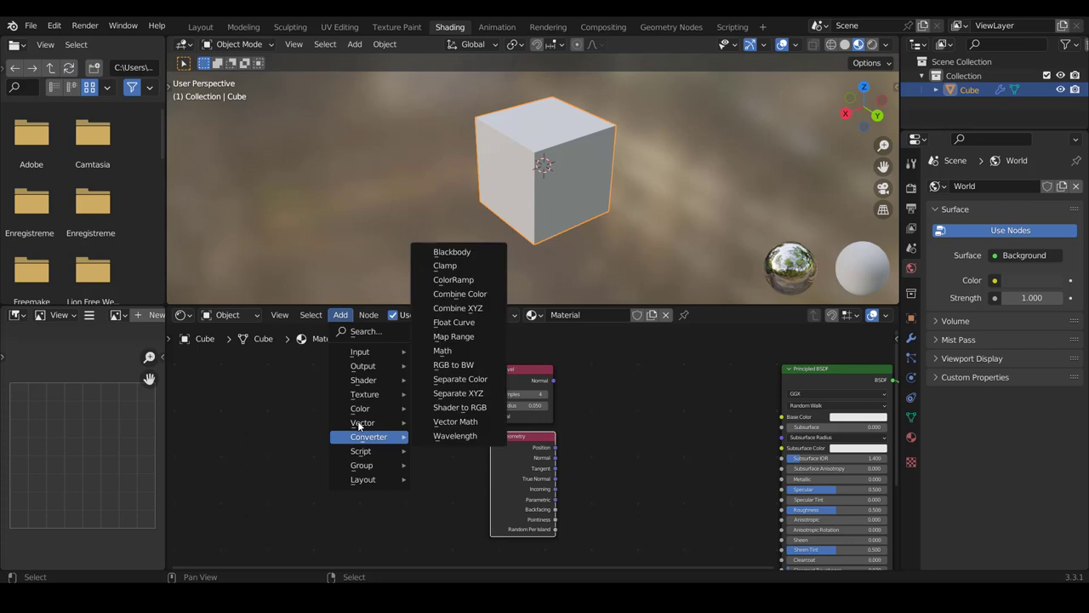
- Add a Vector Math Add node and wire Bevel Normal and Geometry Normal into its two Vector inputs
{"action": "left_click", "coordinate": [453, 421]}
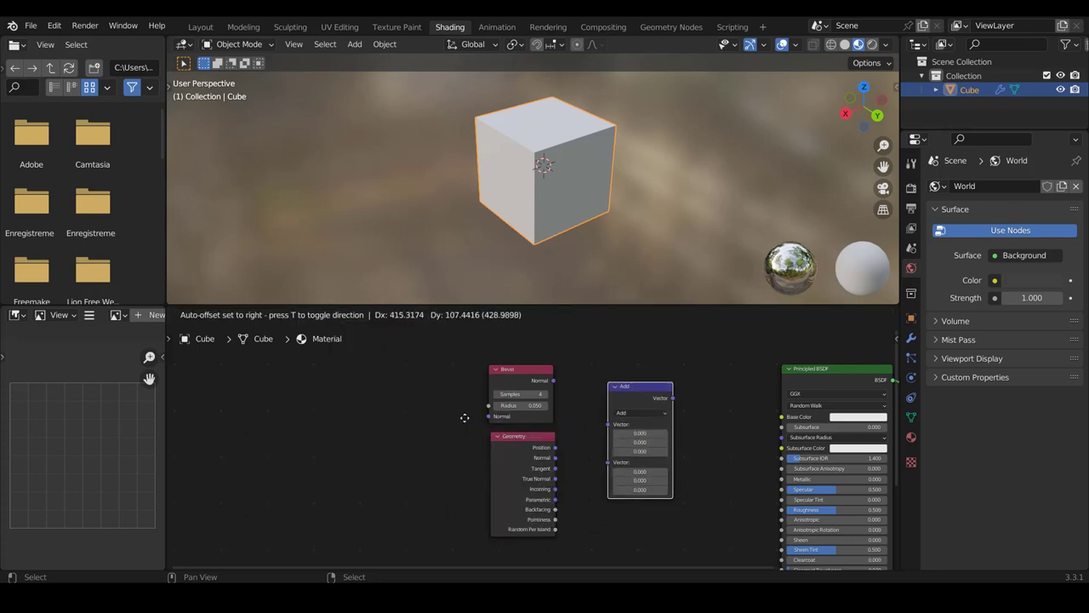
{"action": "left_click", "coordinate": [565, 382]}
{"action": "scroll", "coordinate": [558, 362], "scroll_direction": "up", "scroll_amount": 1}
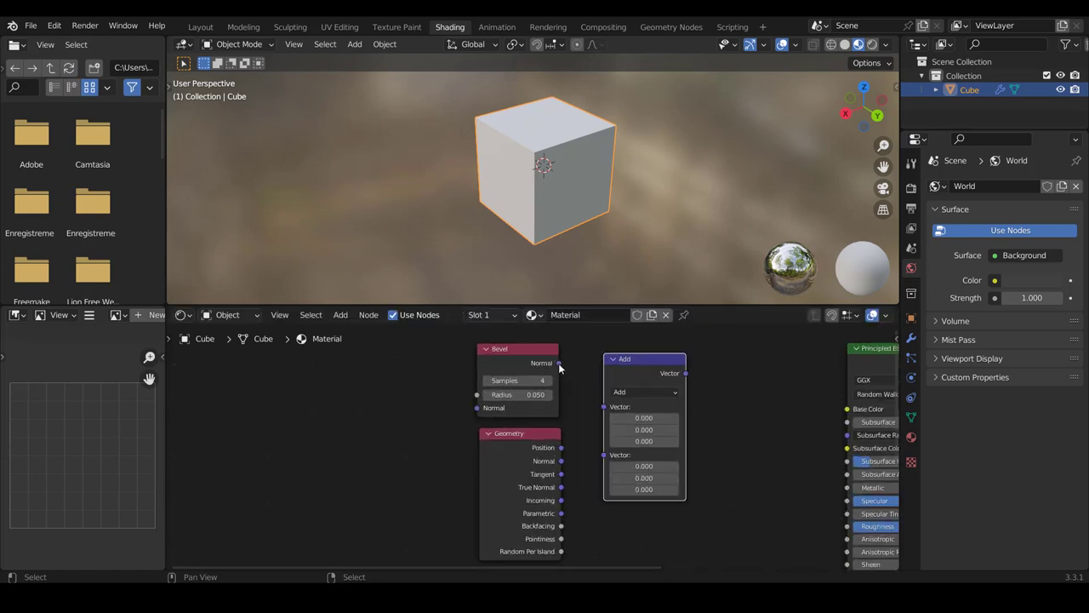
{"action": "left_click_drag", "start_coordinate": [559, 363], "coordinate": [576, 392]}
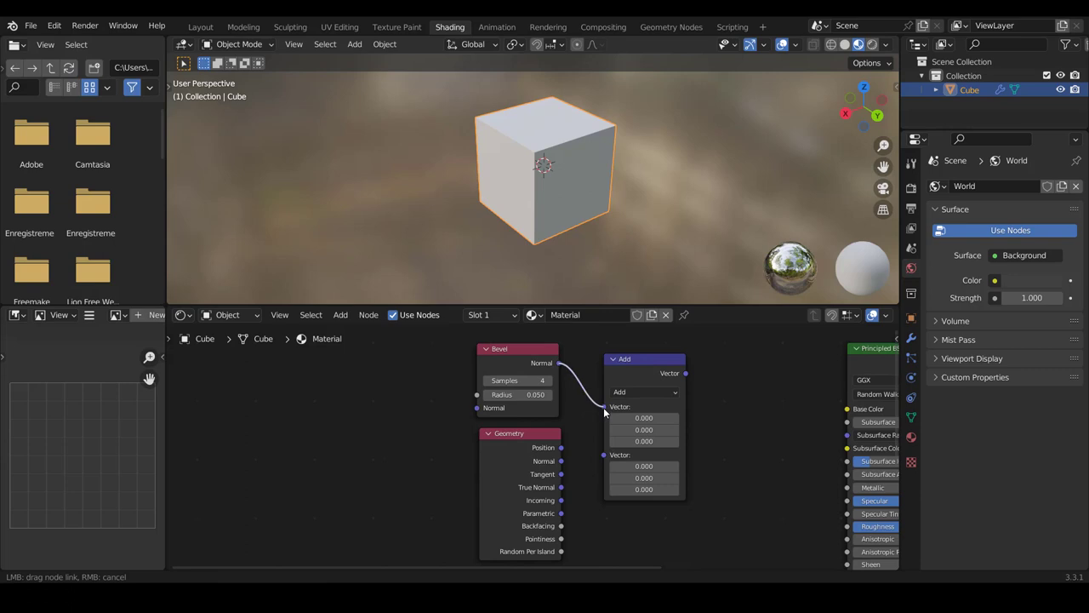
{"action": "left_click_drag", "start_coordinate": [576, 391], "coordinate": [605, 408]}
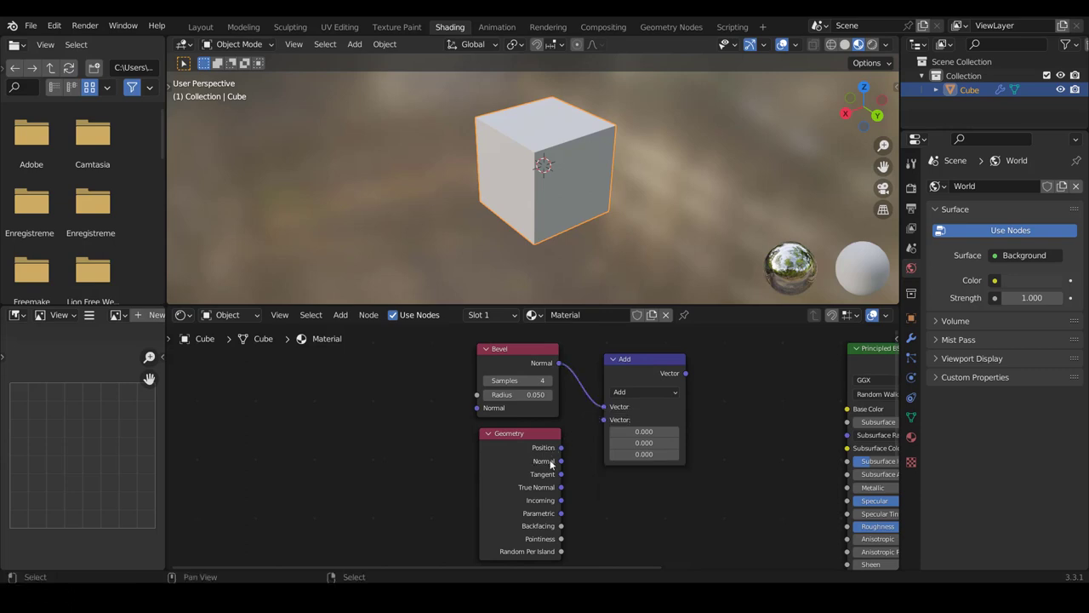
{"action": "left_click_drag", "start_coordinate": [561, 460], "coordinate": [603, 419]}
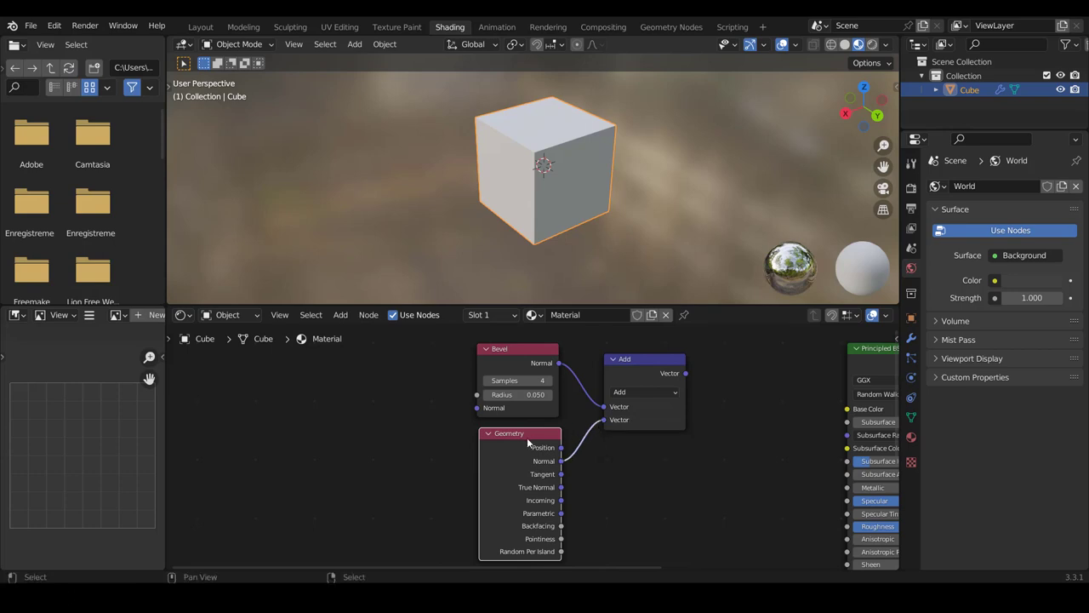
{"action": "left_click_drag", "start_coordinate": [528, 443], "coordinate": [525, 443]}
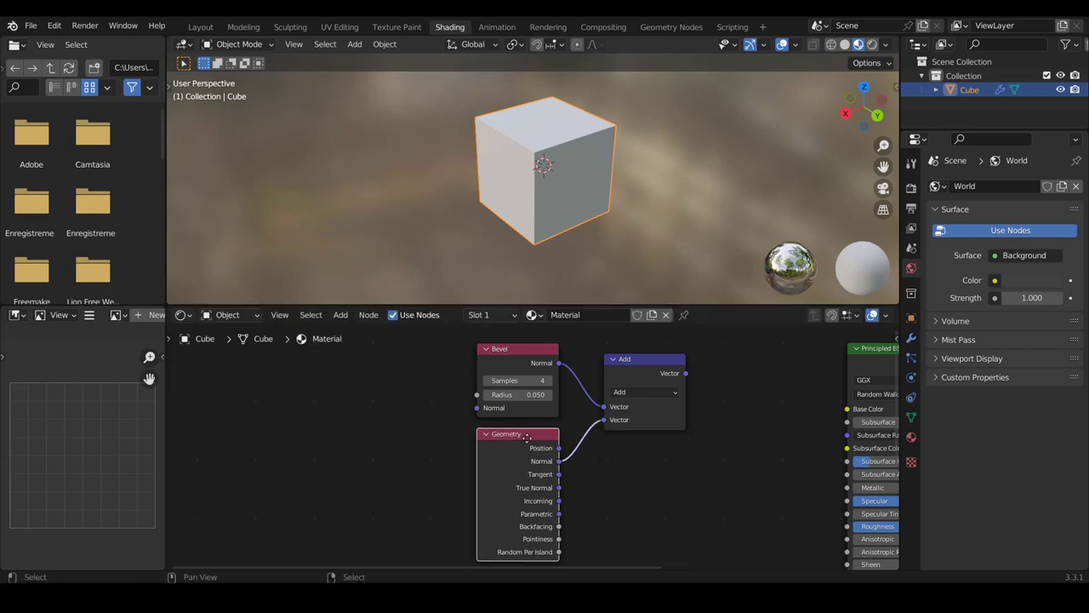
{"action": "left_click_drag", "start_coordinate": [604, 420], "coordinate": [605, 412]}
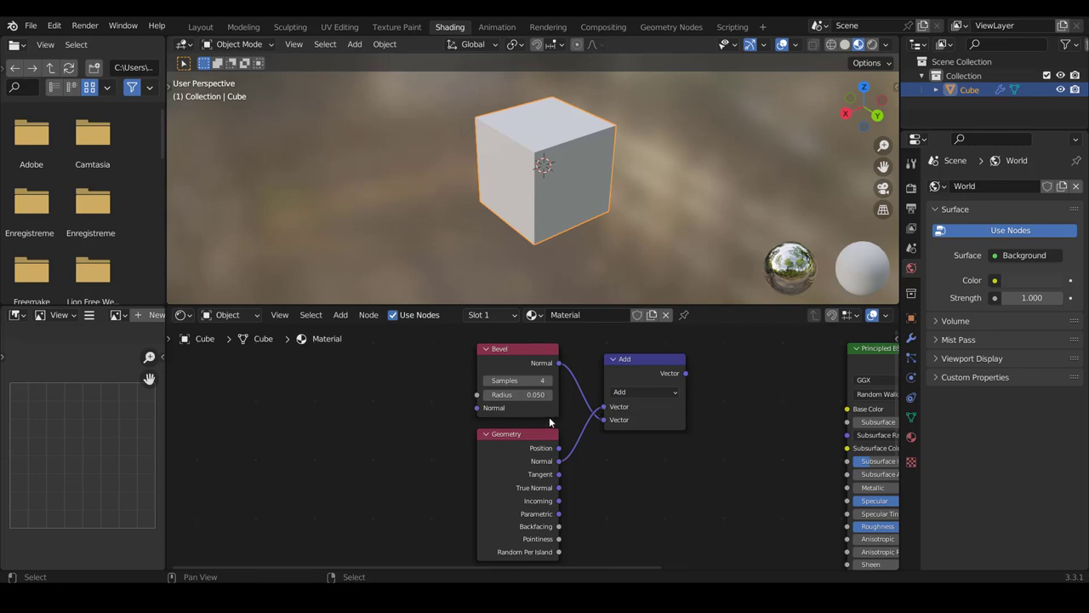
{"action": "left_click", "coordinate": [608, 419]}
{"action": "scroll", "coordinate": [606, 438], "scroll_direction": "down", "scroll_amount": 2}
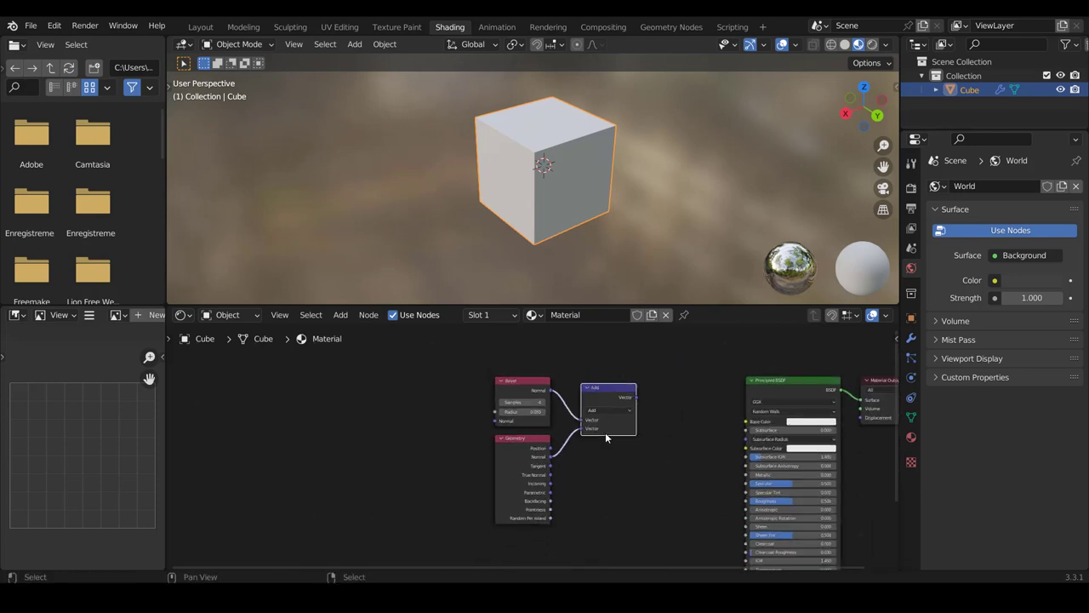
{"action": "left_click_drag", "start_coordinate": [434, 353], "coordinate": [643, 481]}
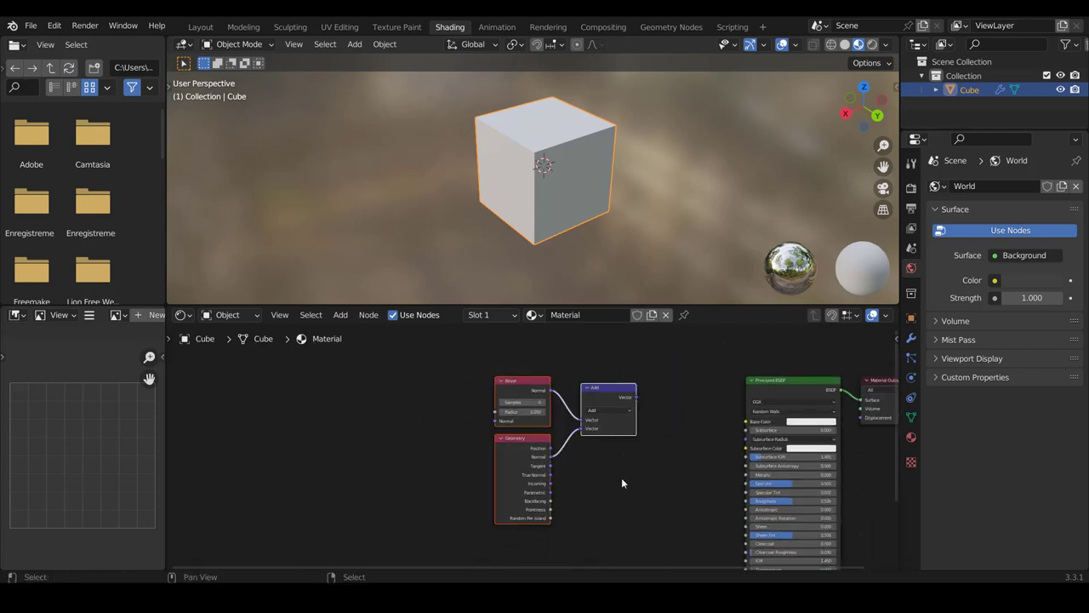
{"action": "middle_click_drag", "start_coordinate": [621, 477], "coordinate": [527, 466]}
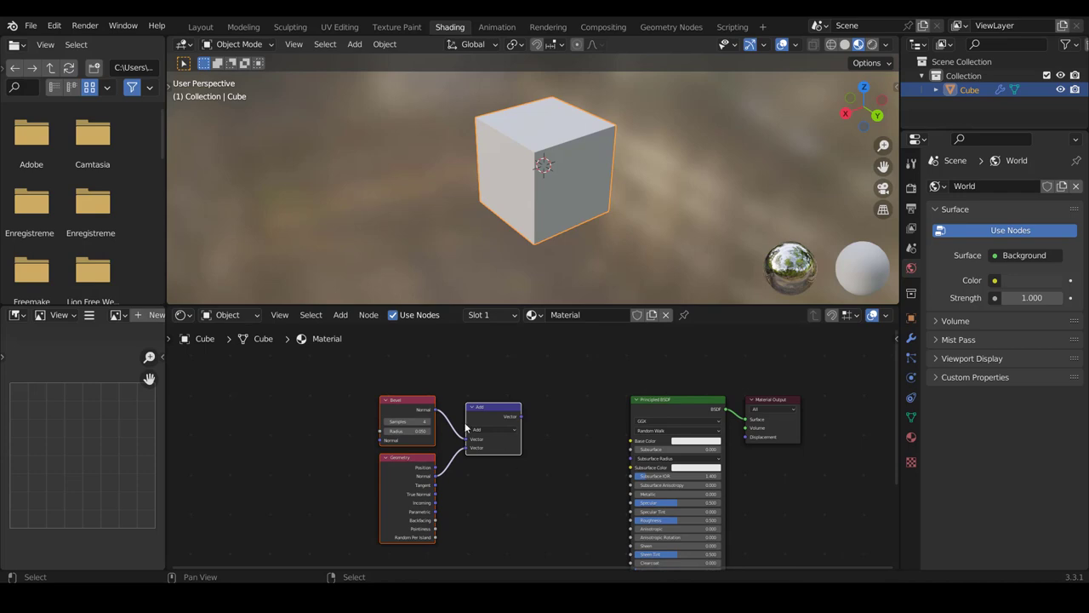
{"action": "scroll", "coordinate": [467, 429], "scroll_direction": "up", "scroll_amount": 1}
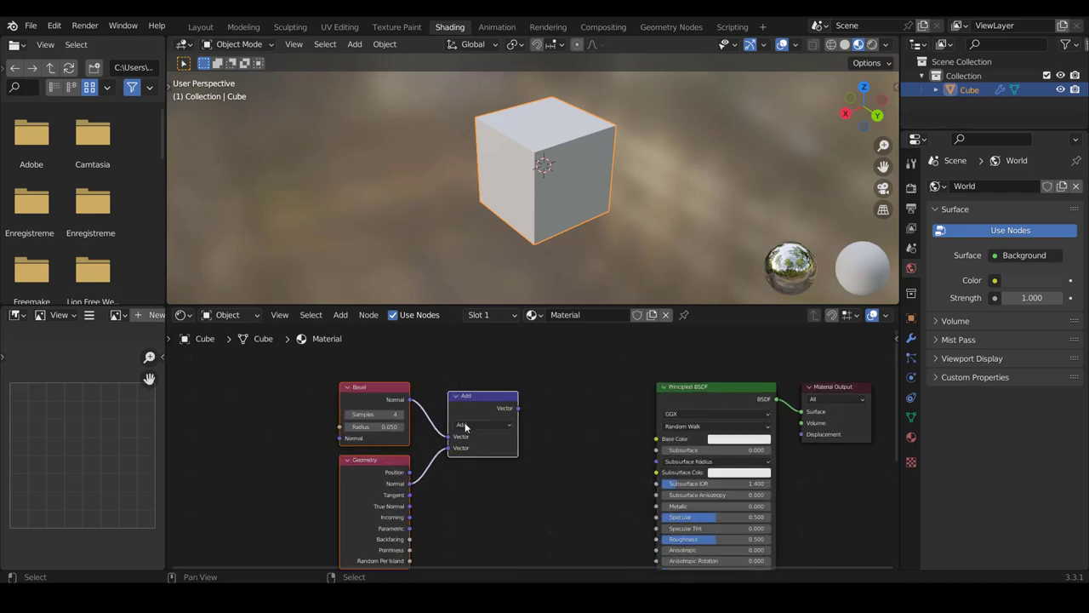
{"action": "left_click", "coordinate": [488, 393]}
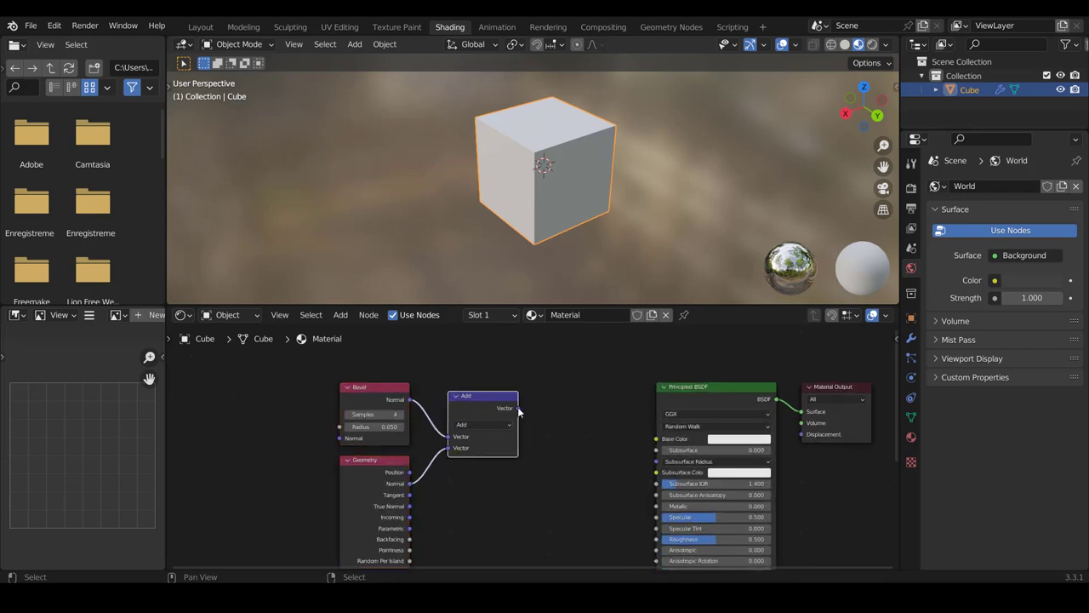
{"action": "left_click_drag", "start_coordinate": [518, 409], "coordinate": [655, 441]}
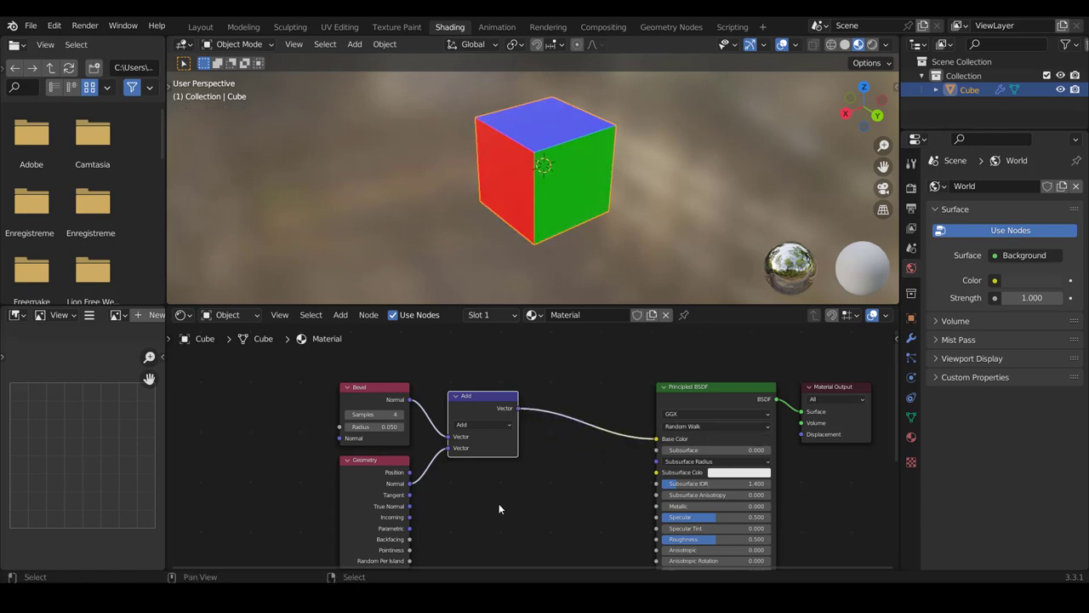
{"action": "scroll", "coordinate": [499, 508], "scroll_direction": "down", "scroll_amount": 2}
{"action": "scroll", "coordinate": [499, 504], "scroll_direction": "up", "scroll_amount": 1, "text": "ctrl"}
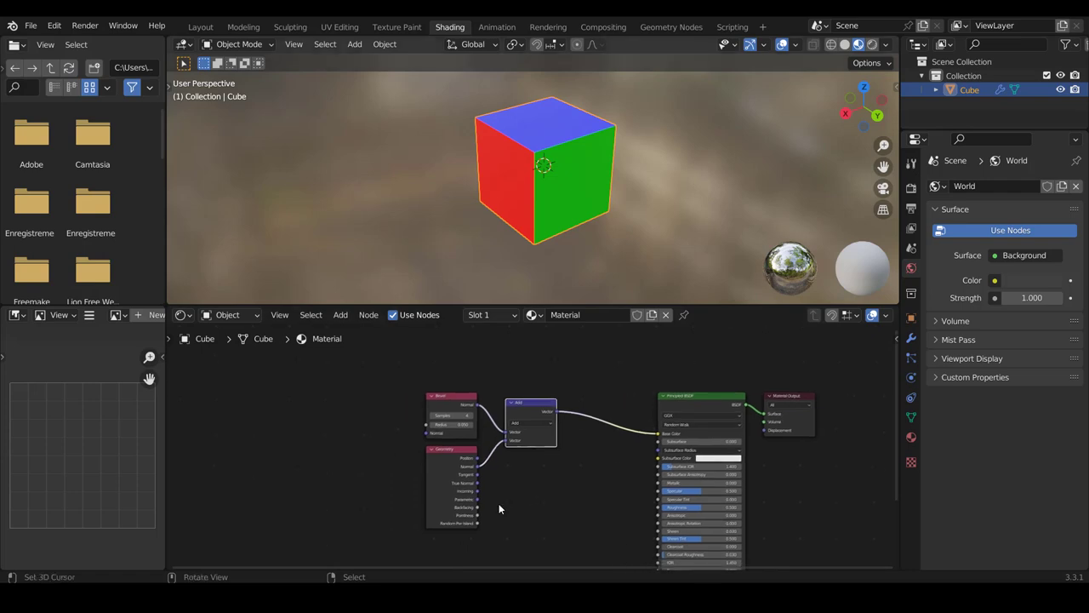
{"action": "middle_click_drag", "start_coordinate": [499, 503], "coordinate": [596, 181]}
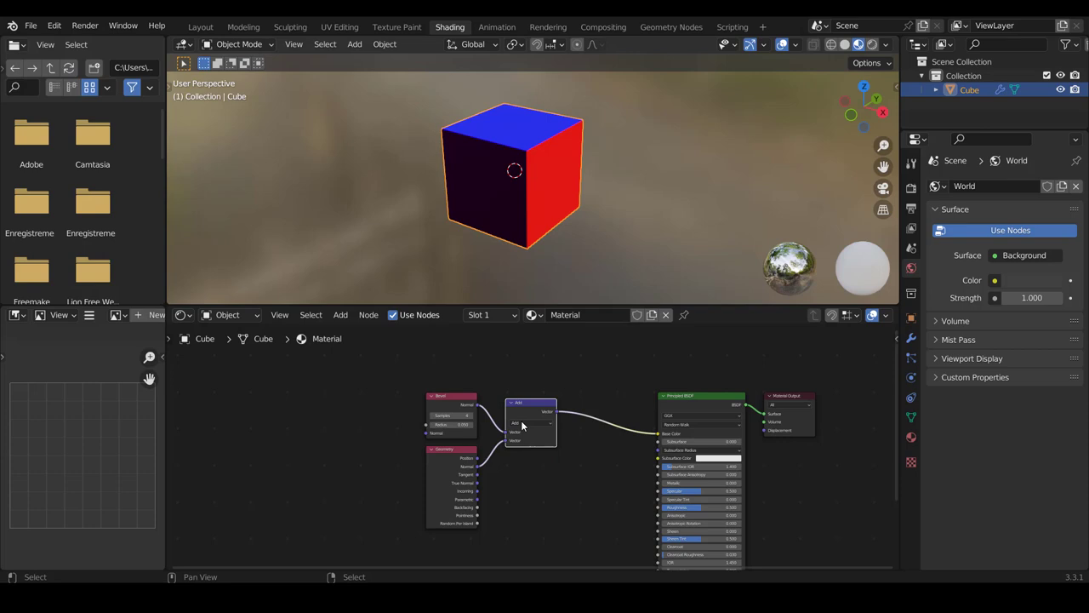
{"action": "middle_click_drag", "start_coordinate": [477, 238], "coordinate": [410, 175]}
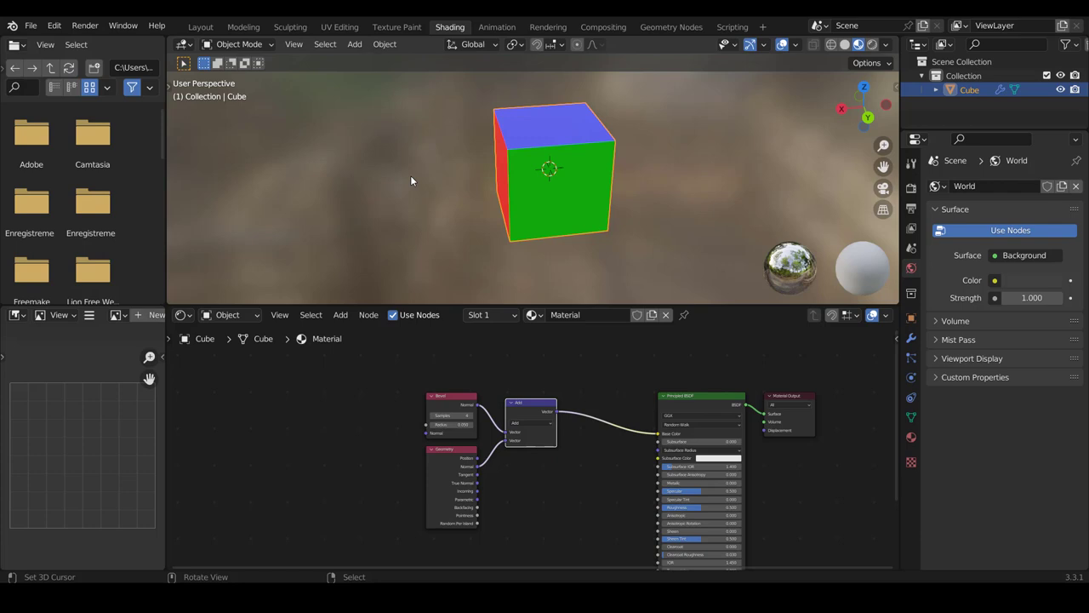
{"action": "middle_click_drag", "start_coordinate": [410, 175], "coordinate": [531, 183]}
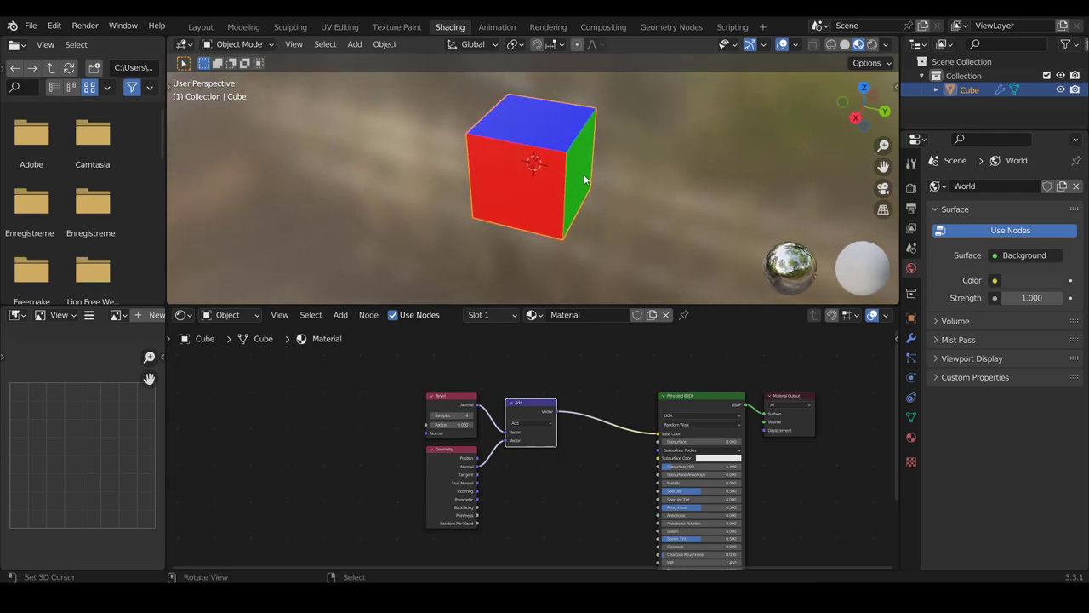
{"action": "key", "text": "shift"}
{"action": "mouse_move", "coordinate": [527, 566]}
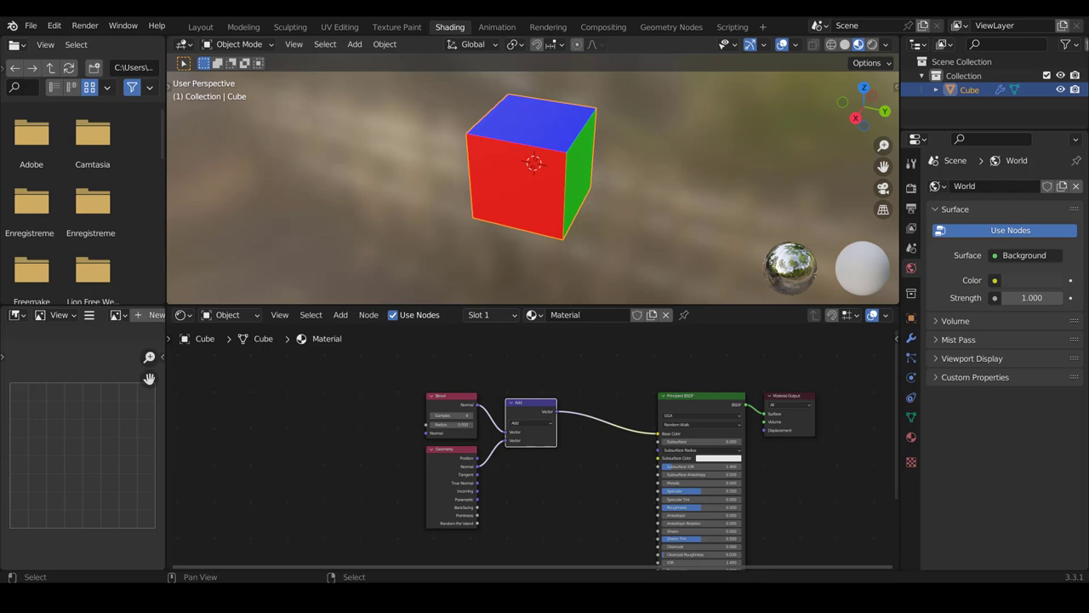
{"action": "scroll", "coordinate": [483, 462], "scroll_direction": "down", "scroll_amount": 2}
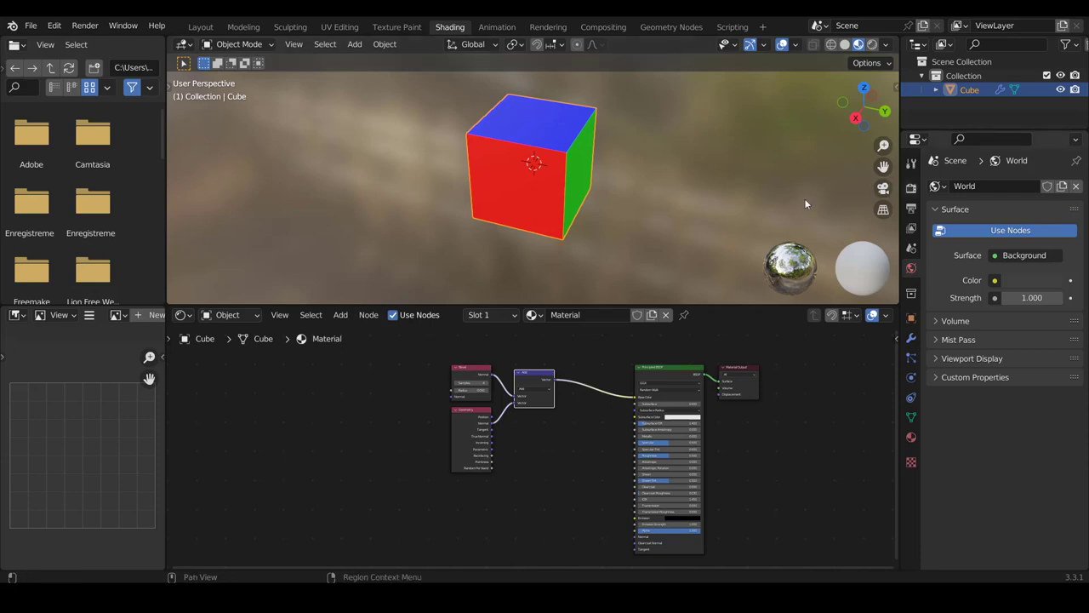
- Set the render engine to Cycles with the GPU Compute device, then check the coloured faces
{"action": "left_click", "coordinate": [911, 188]}
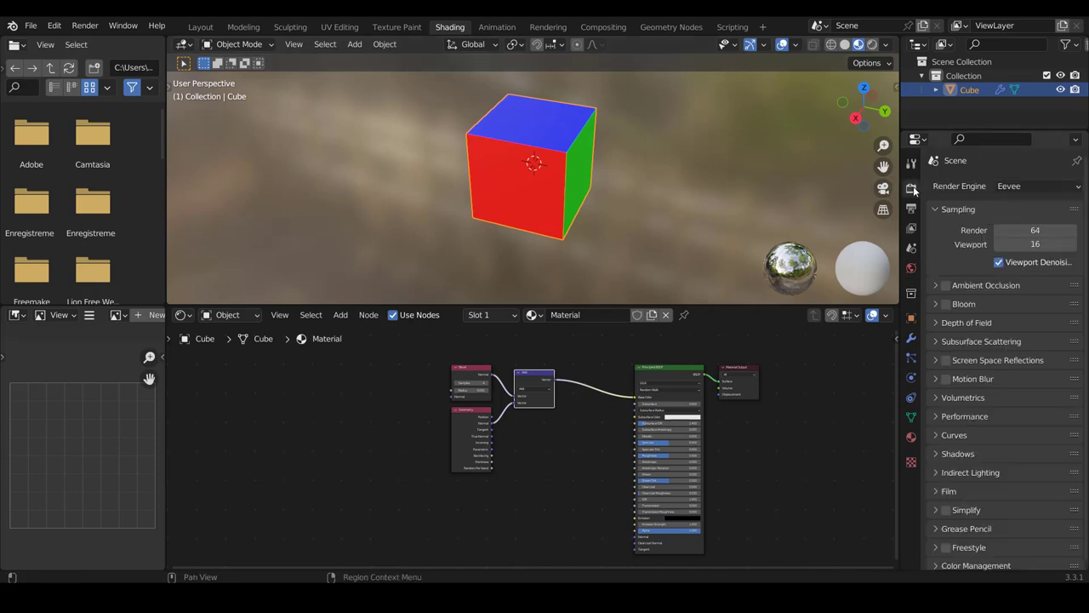
{"action": "left_click", "coordinate": [1023, 187]}
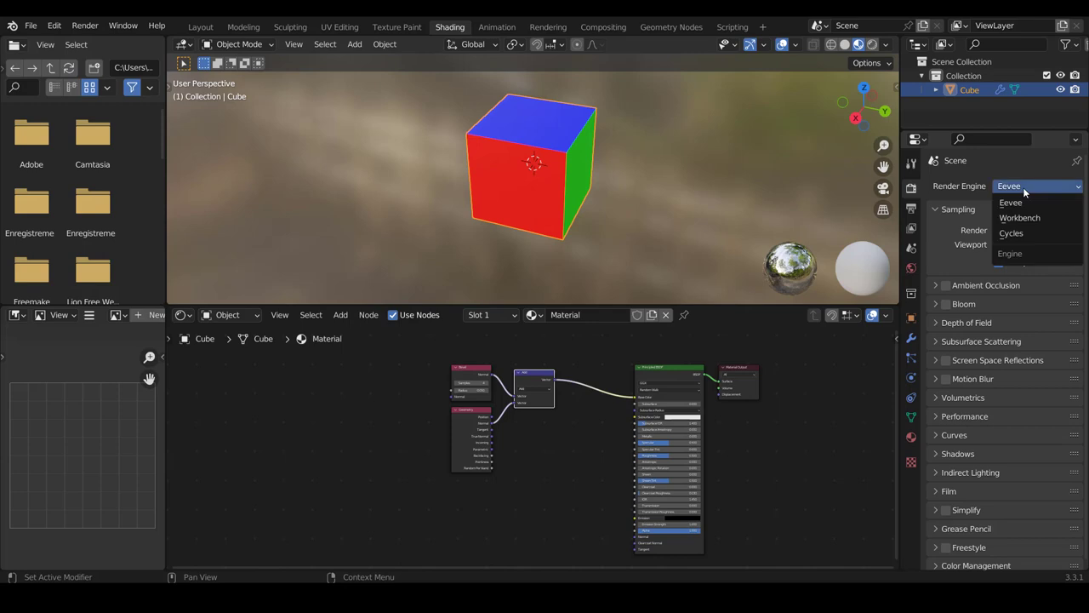
{"action": "left_click", "coordinate": [1028, 234]}
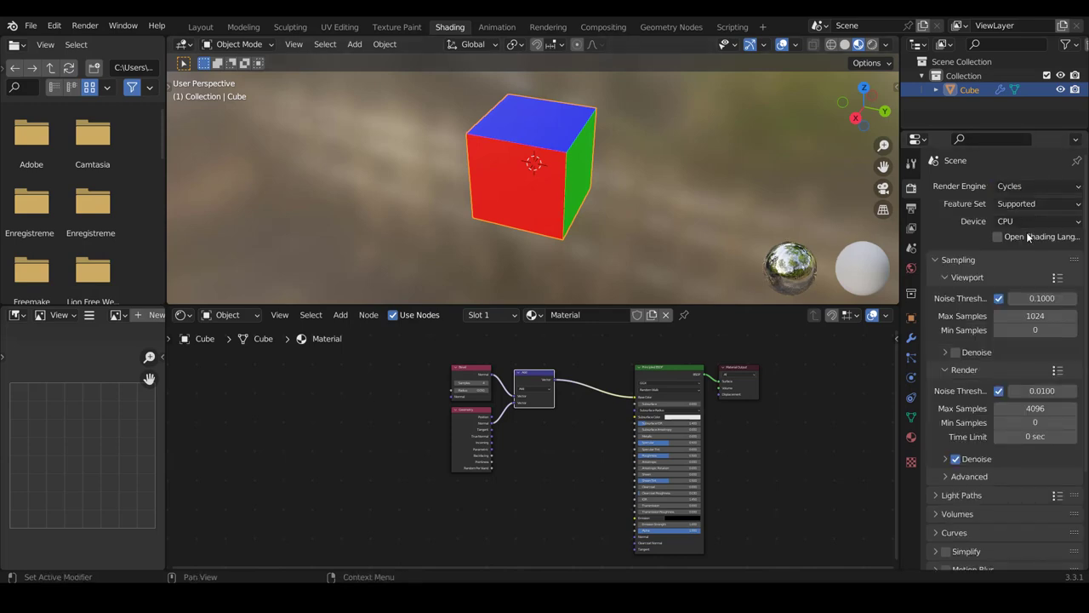
{"action": "left_click", "coordinate": [1006, 222]}
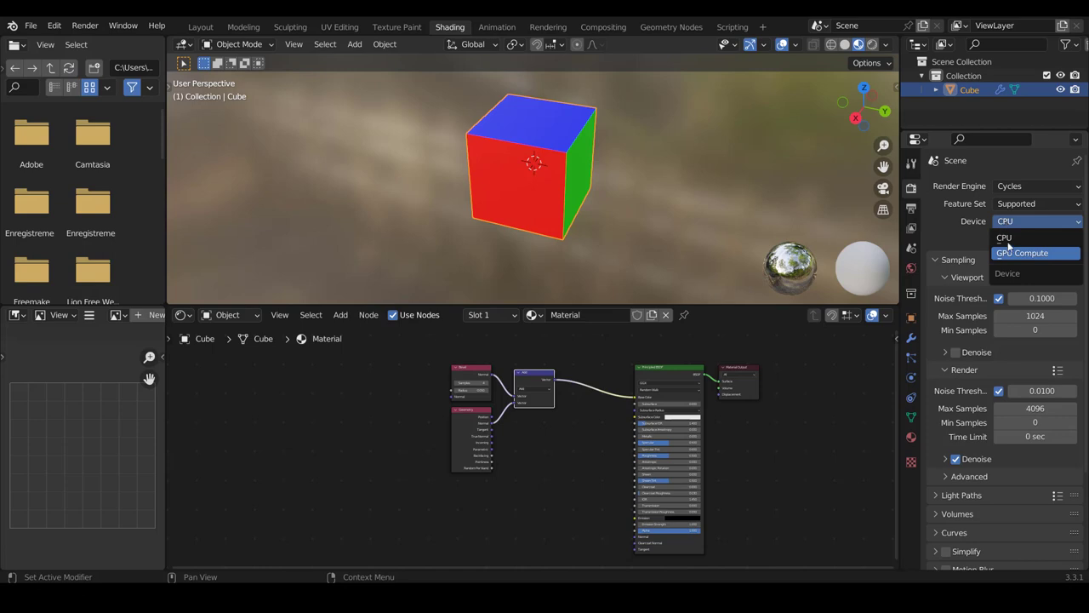
{"action": "left_click", "coordinate": [1012, 254]}
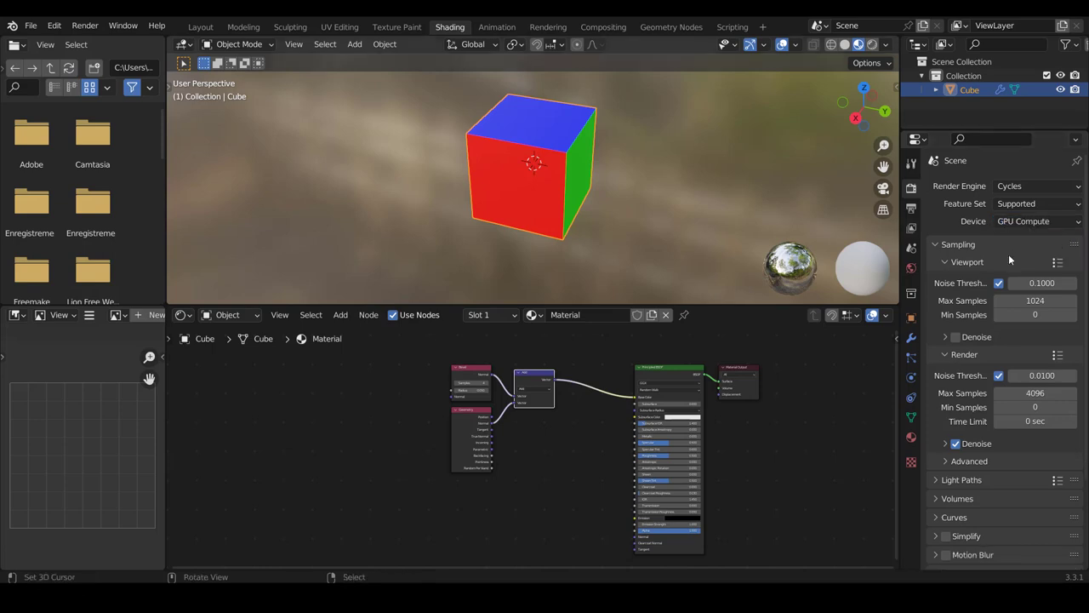
{"action": "middle_click_drag", "start_coordinate": [870, 226], "coordinate": [584, 170]}
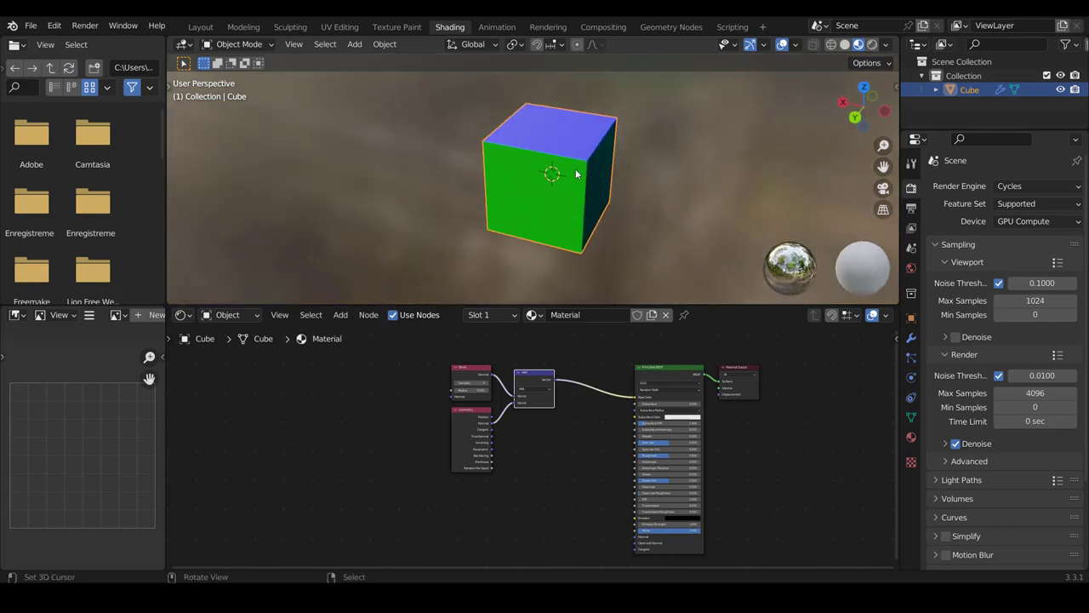
{"action": "middle_click_drag", "start_coordinate": [576, 171], "coordinate": [601, 163]}
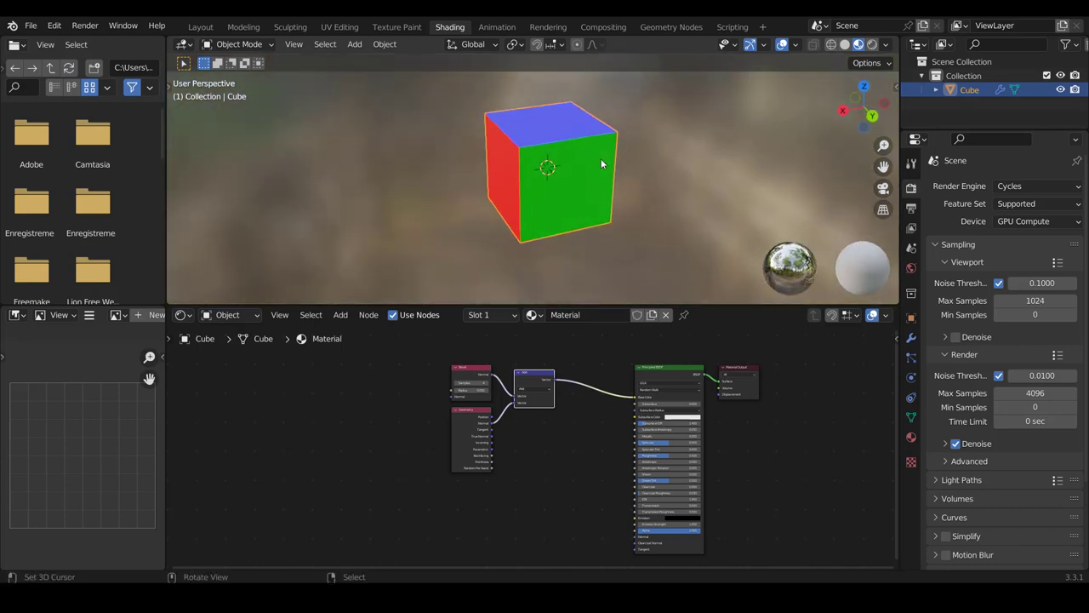
- Drive the World background Color with an Environment Texture, leaving no image loaded
{"action": "left_click", "coordinate": [911, 268]}
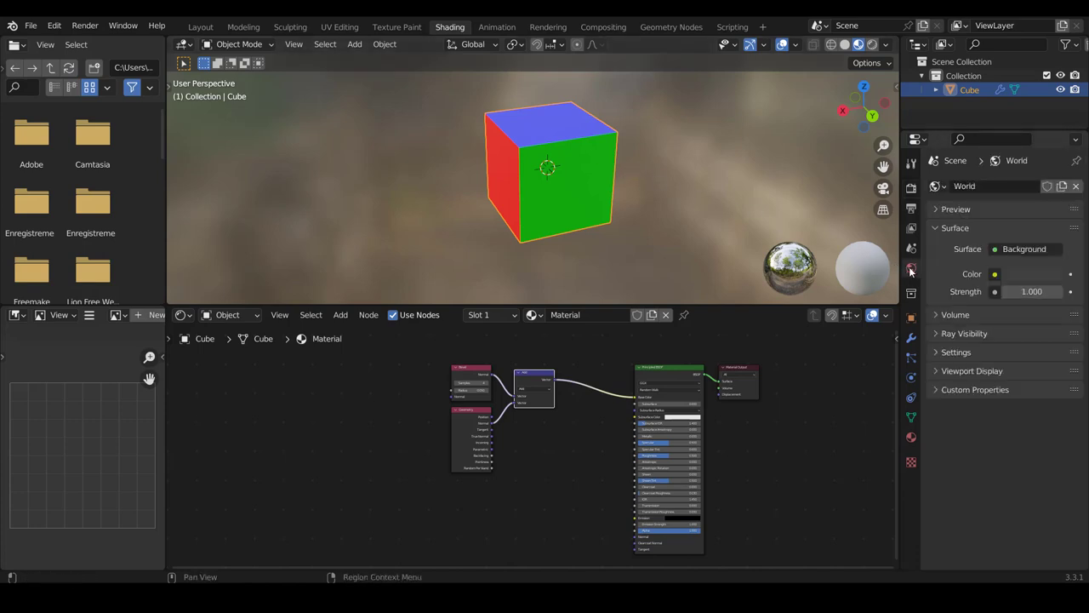
{"action": "left_click", "coordinate": [995, 274]}
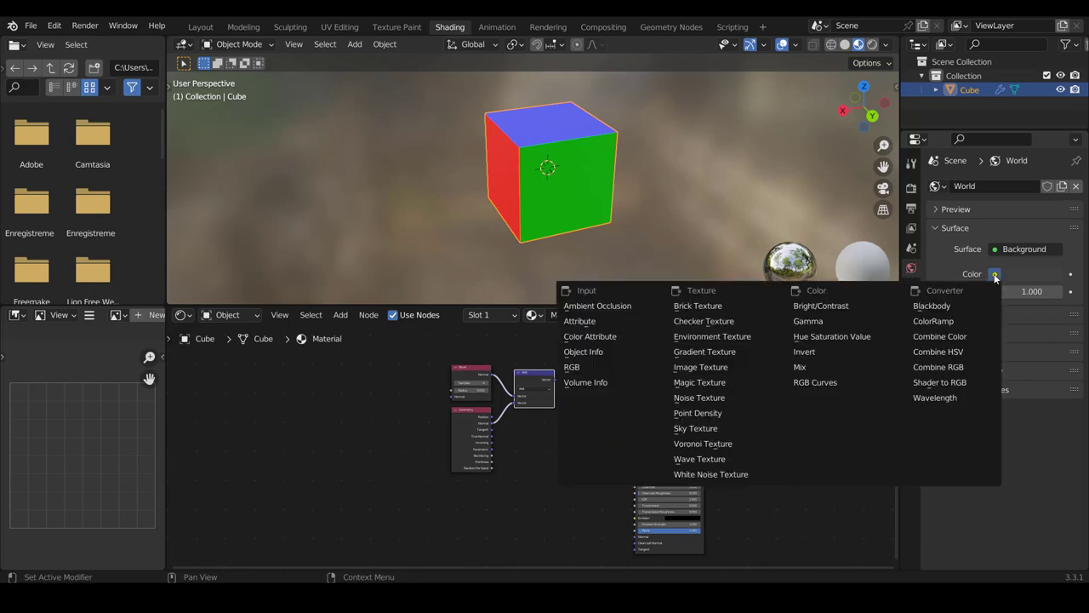
{"action": "left_click", "coordinate": [696, 337]}
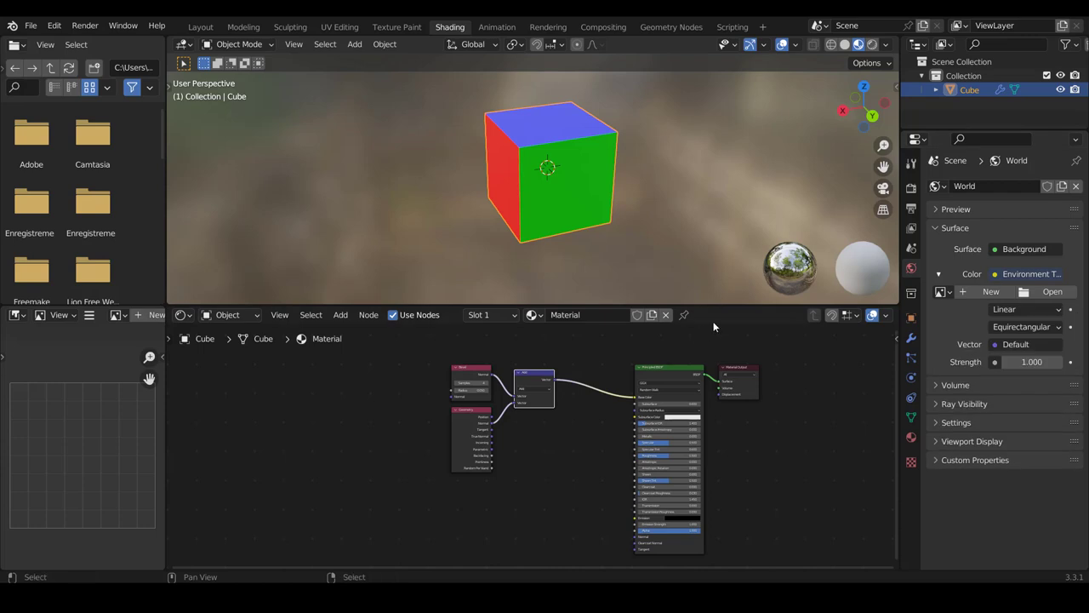
{"action": "right_click", "coordinate": [473, 595]}
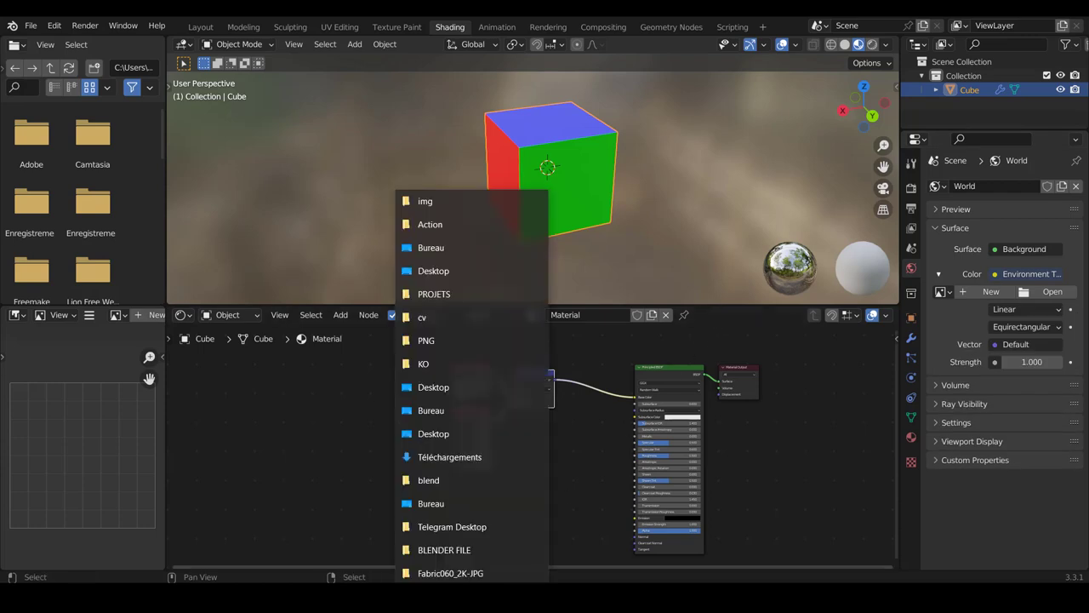
{"action": "left_click", "coordinate": [588, 503]}
- In File Explorer, look through TUTO BEVEL's HDRI and BUMP subfolders, then close the window
{"action": "key", "text": "super+d"}
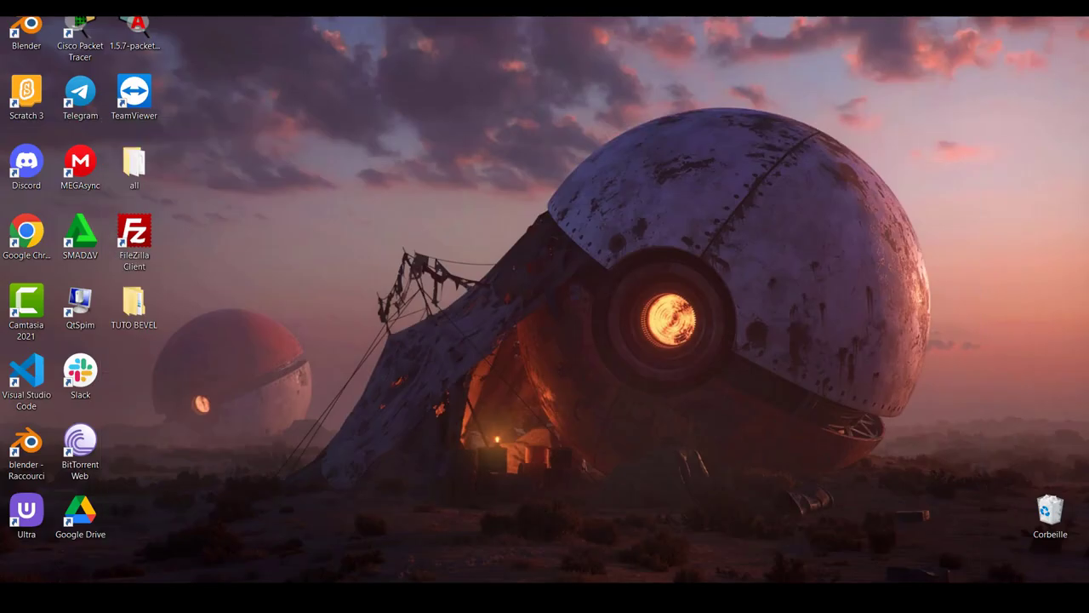
{"action": "double_click", "coordinate": [133, 313]}
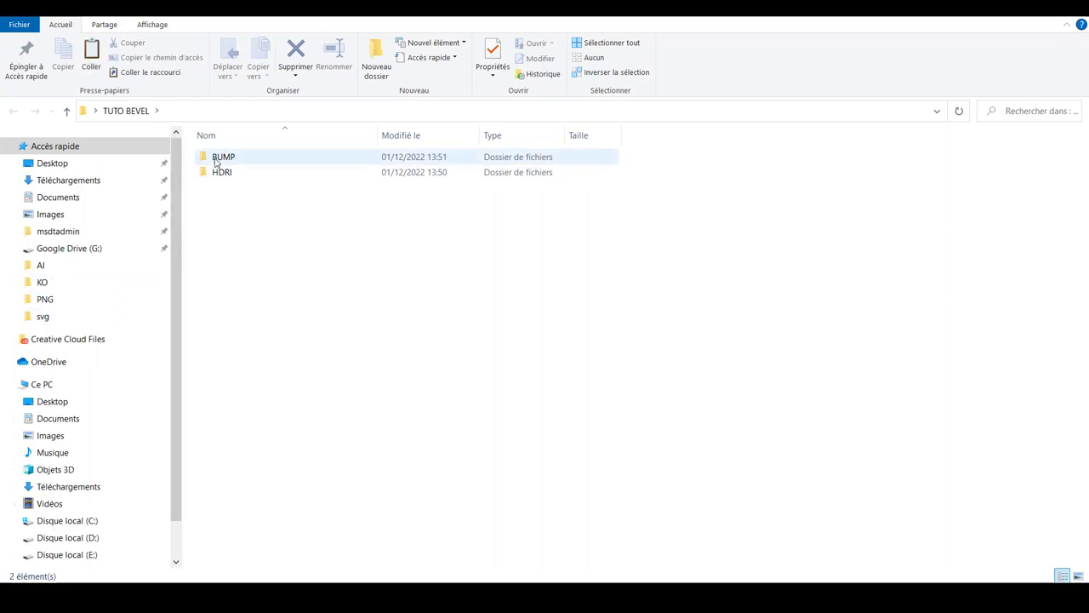
{"action": "double_click", "coordinate": [224, 174]}
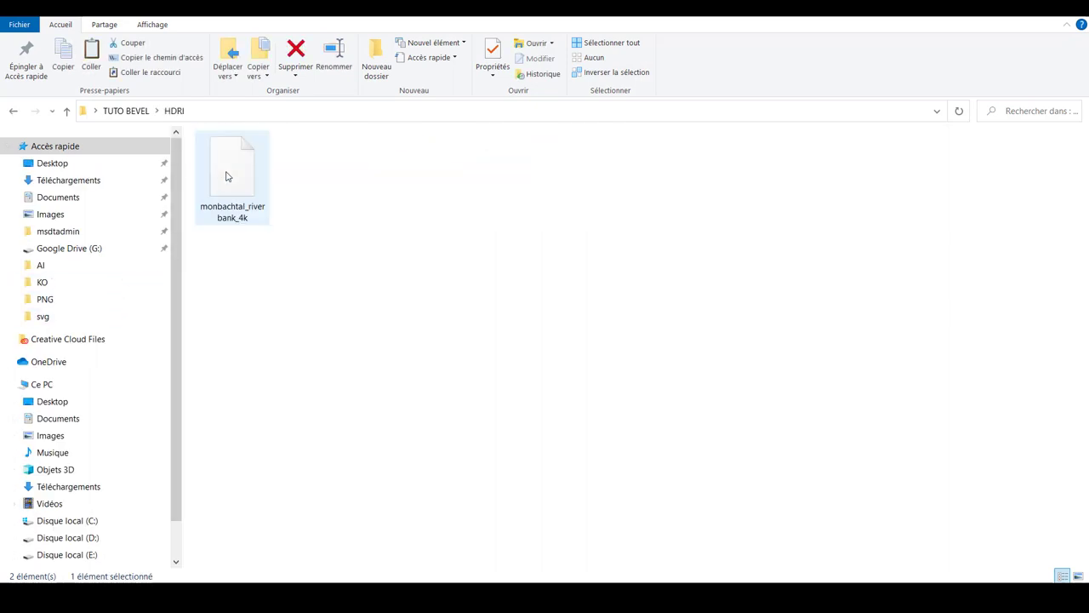
{"action": "key", "text": "alt+Left"}
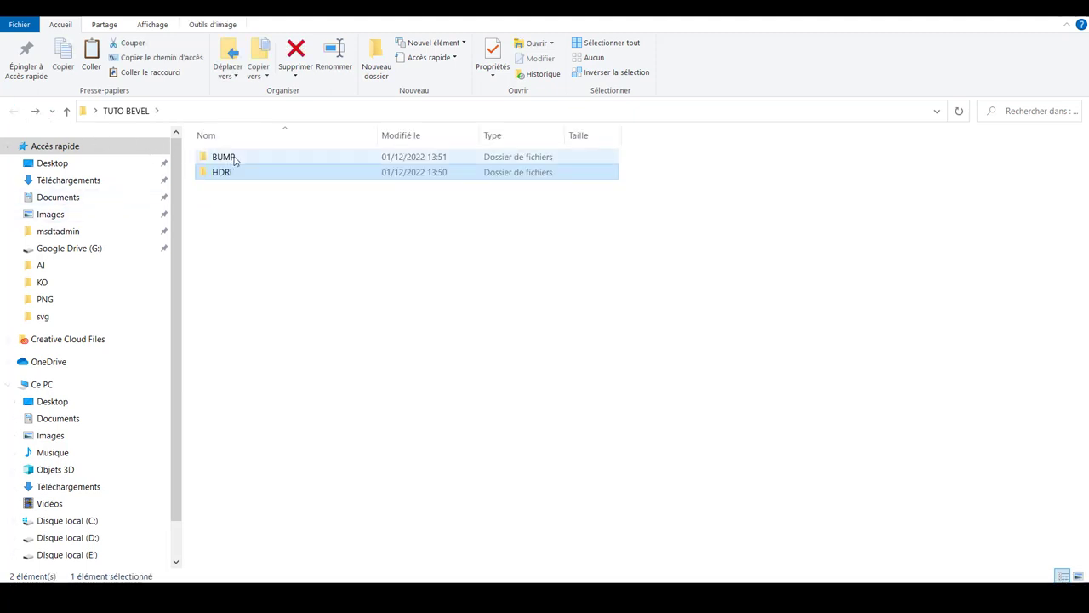
{"action": "mouse_move", "coordinate": [223, 158]}
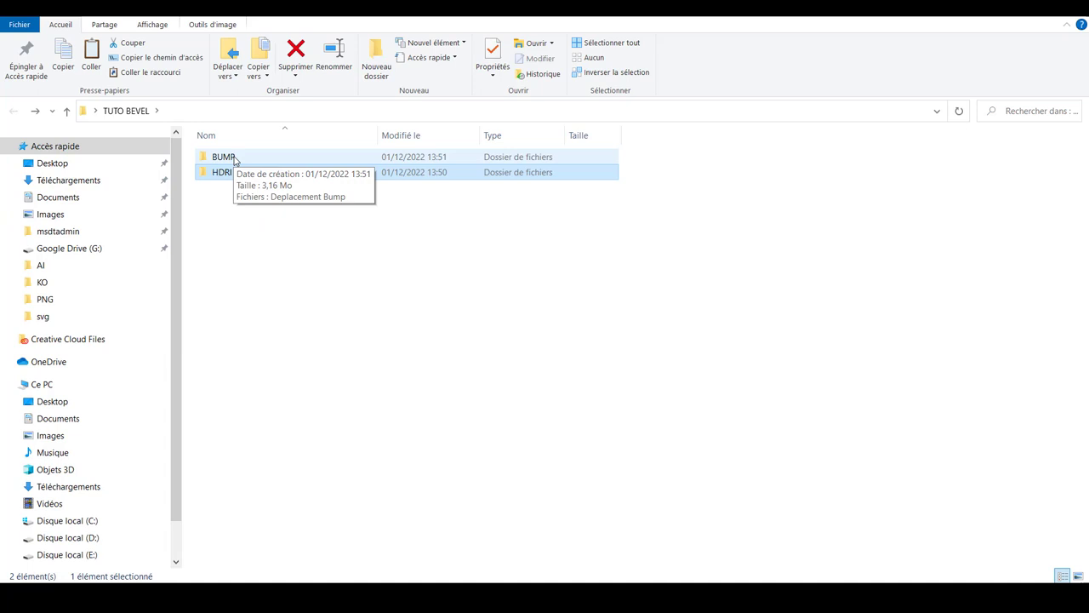
{"action": "double_click", "coordinate": [235, 160]}
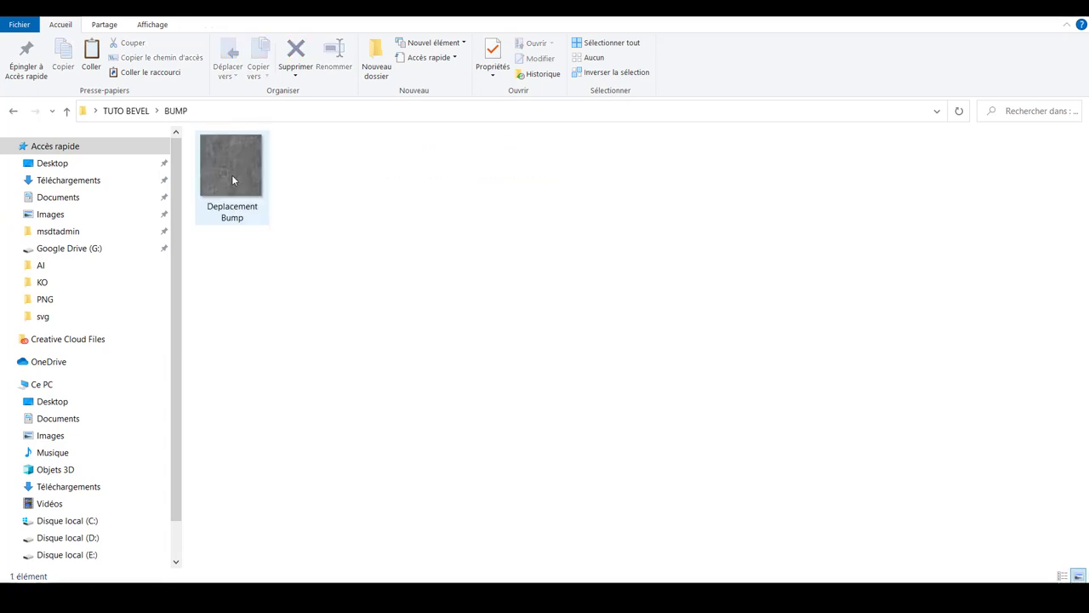
{"action": "left_click", "coordinate": [1007, 15]}
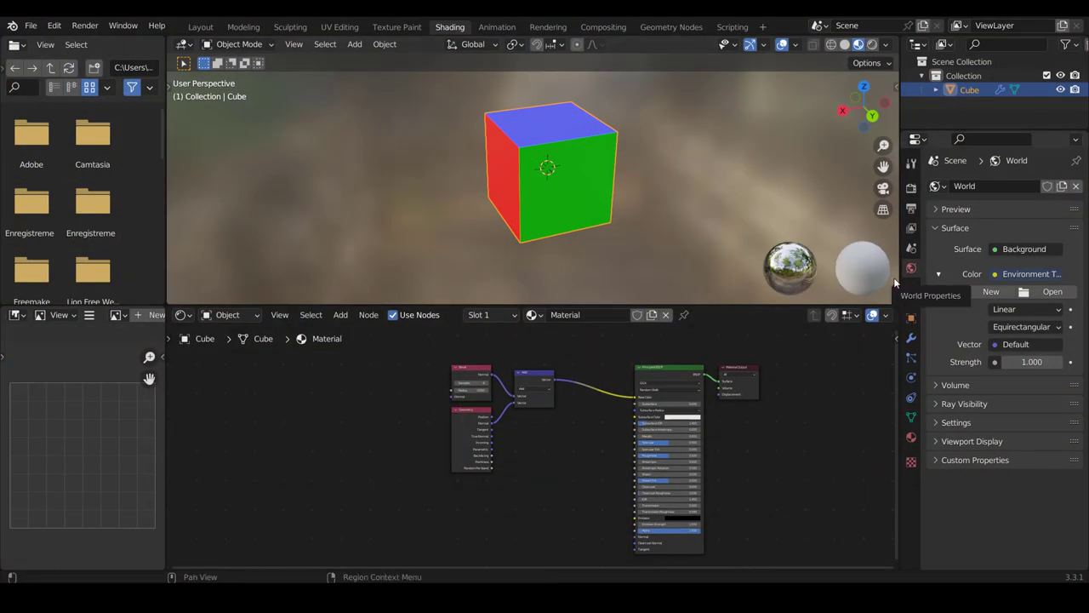
- Load the monbachtal riverbank HDR from Desktop > TUTO BEVEL > HDRI as the Environment Texture image
{"action": "left_click", "coordinate": [1049, 293]}
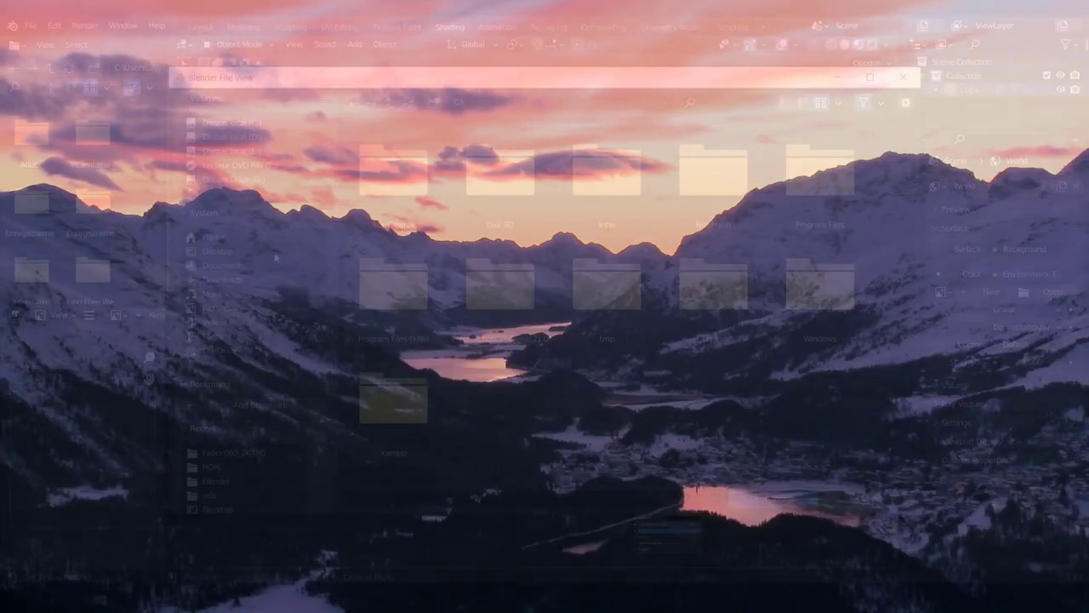
{"action": "left_click", "coordinate": [223, 252]}
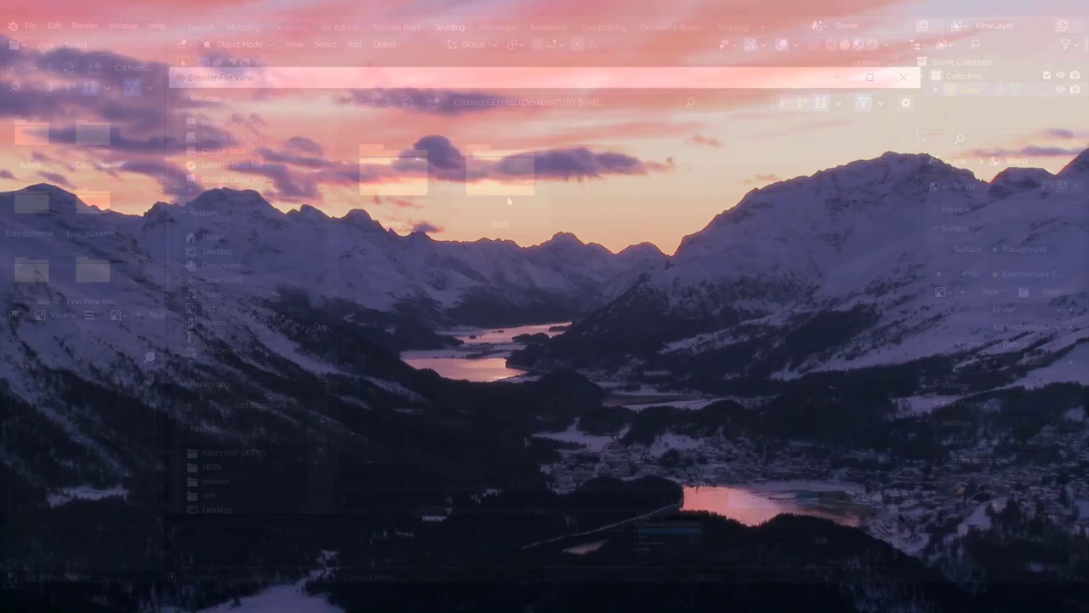
{"action": "left_click", "coordinate": [507, 201]}
{"action": "double_click", "coordinate": [507, 179]}
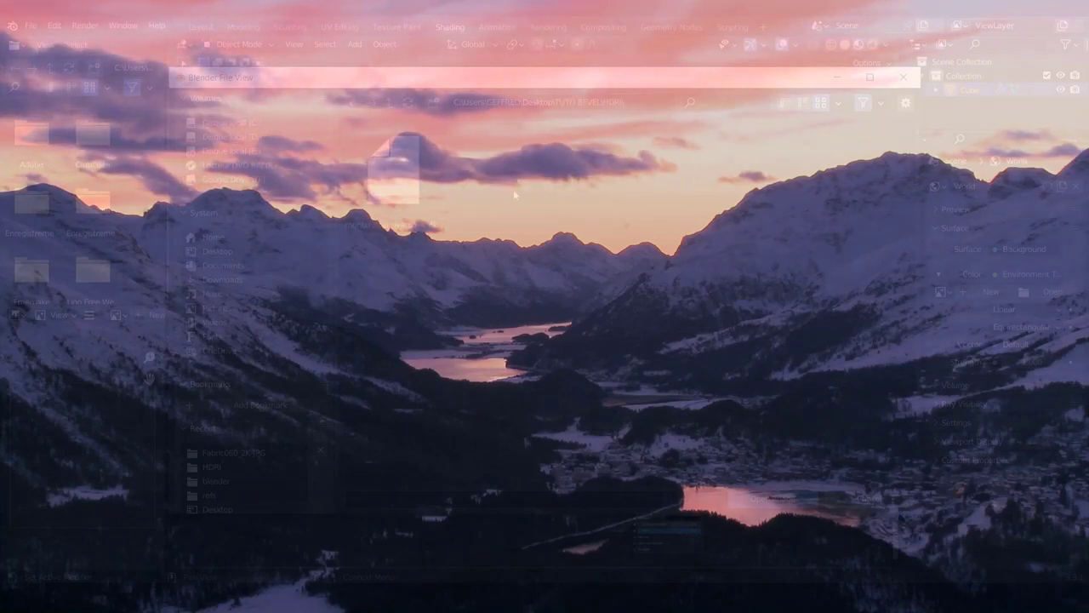
{"action": "double_click", "coordinate": [401, 198]}
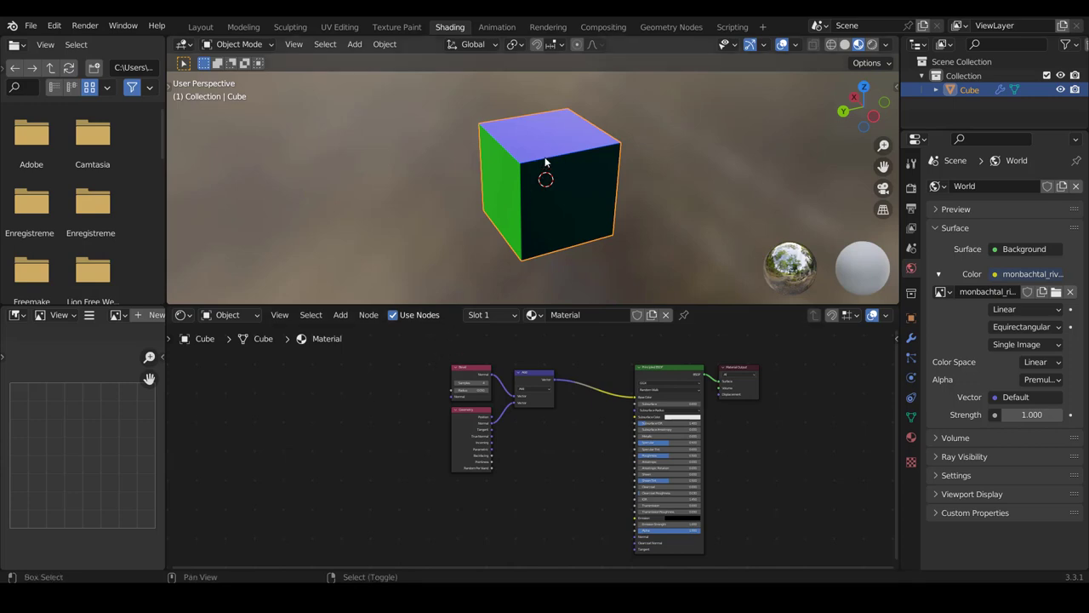
- Switch the viewport to solid shading and orbit around the grey cube
{"action": "key", "text": "z"}
{"action": "key", "text": "shift"}
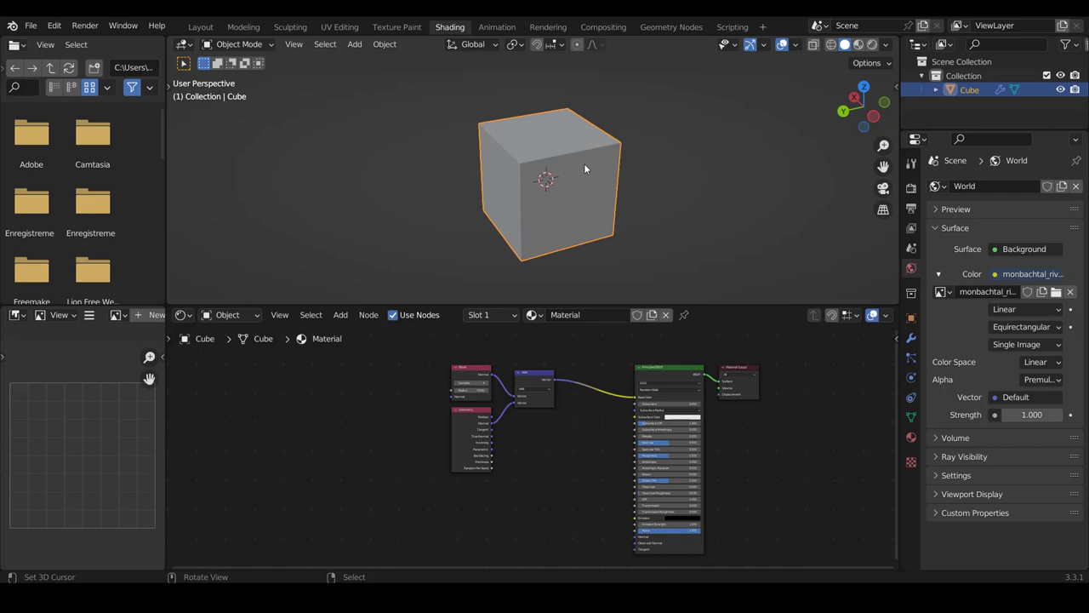
{"action": "middle_click_drag", "start_coordinate": [584, 164], "coordinate": [514, 190]}
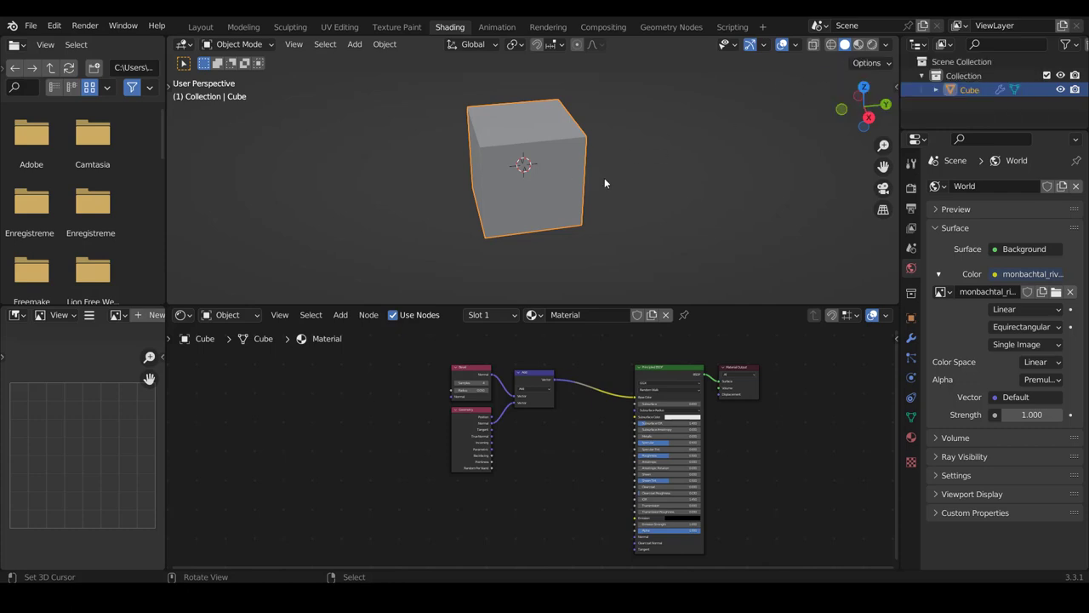
{"action": "key", "text": "shift"}
- Switch to rendered shading, enlarge the 3D viewport, and show the Render Properties
{"action": "key", "text": "shift+z"}
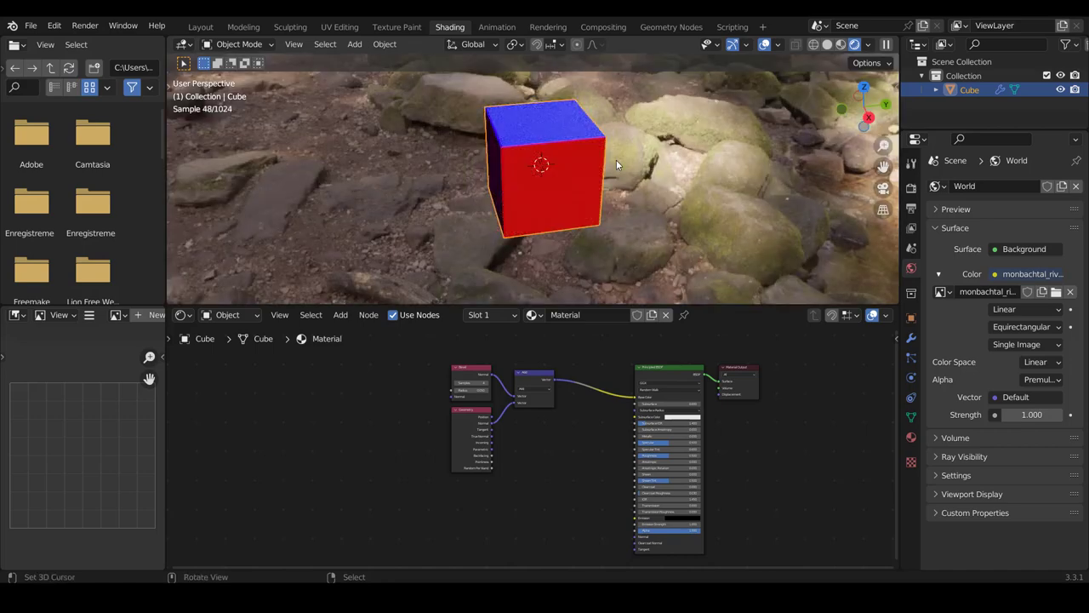
{"action": "middle_click_drag", "start_coordinate": [617, 164], "coordinate": [725, 302]}
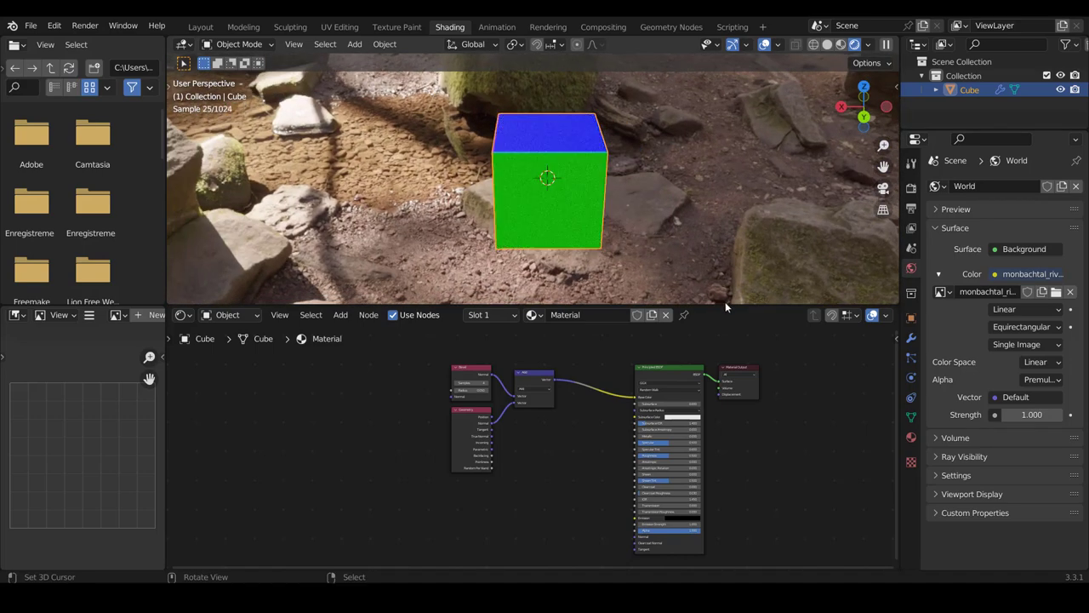
{"action": "left_click_drag", "start_coordinate": [726, 304], "coordinate": [726, 329]}
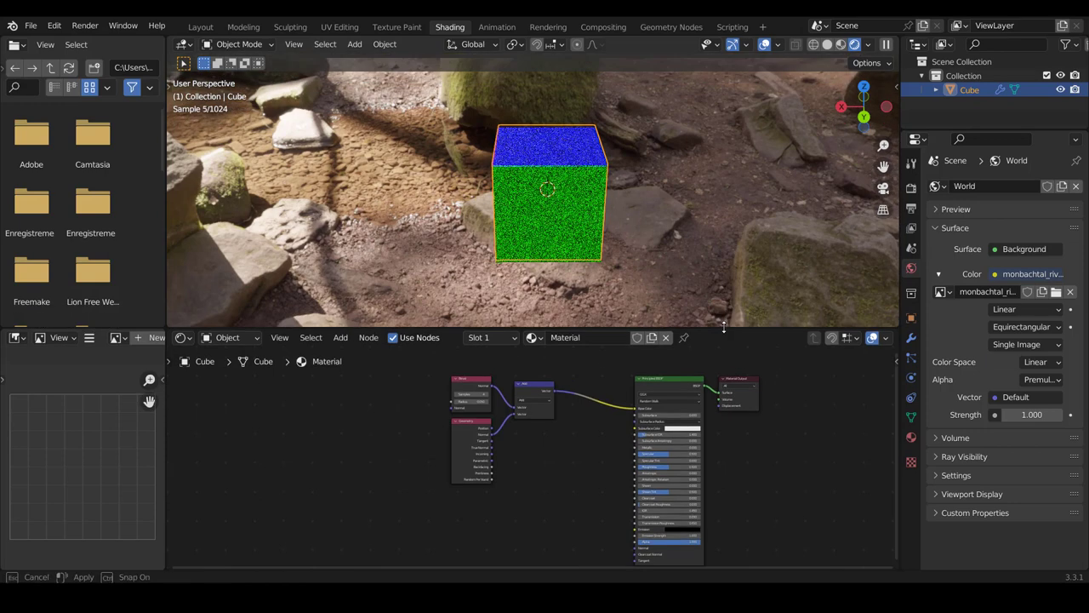
{"action": "middle_click_drag", "start_coordinate": [553, 200], "coordinate": [584, 194]}
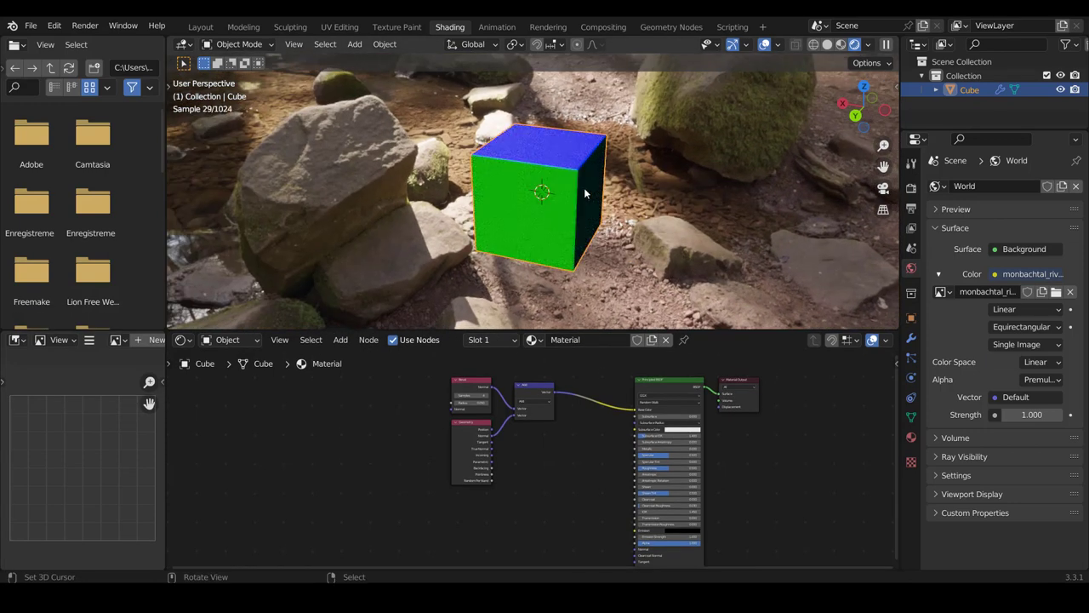
{"action": "left_click", "coordinate": [911, 188]}
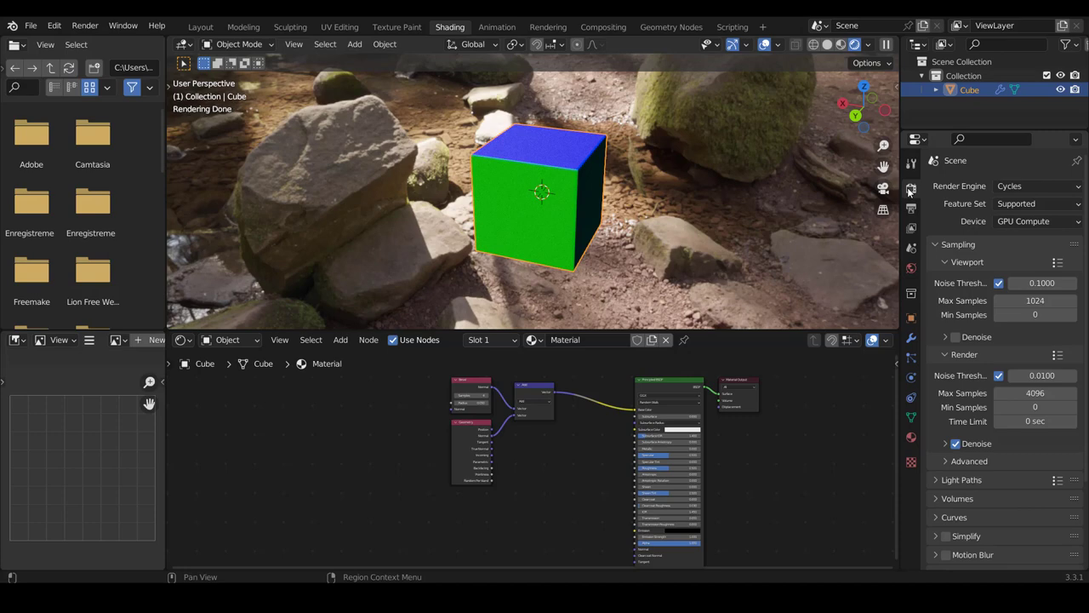
- Turn on Film > Transparent in Render Properties and orbit to a frontal view of the cube
{"action": "scroll", "coordinate": [966, 358], "scroll_direction": "down", "scroll_amount": 3}
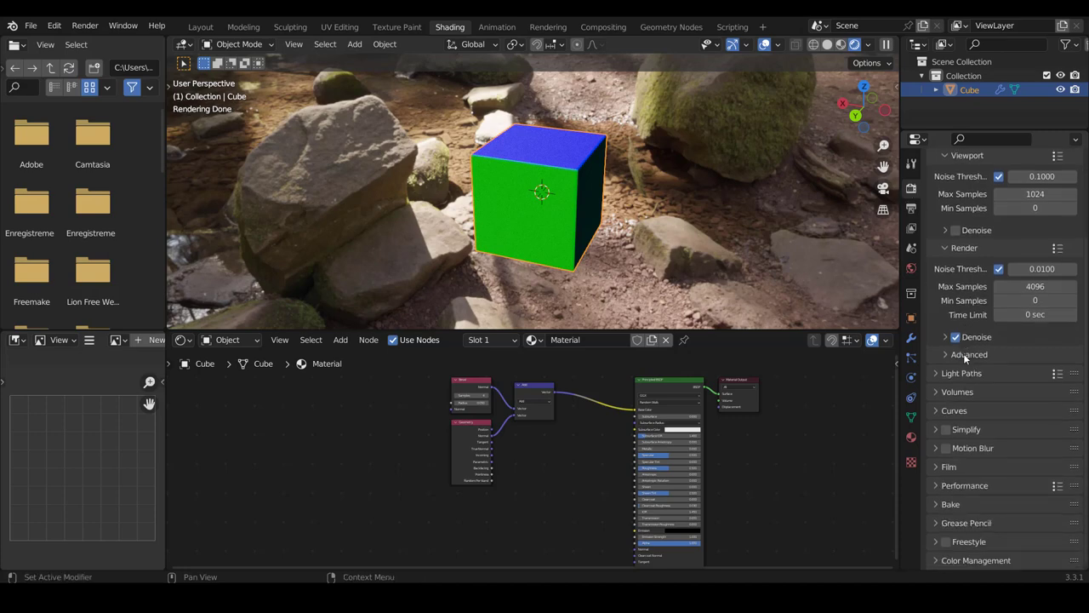
{"action": "left_click", "coordinate": [936, 467]}
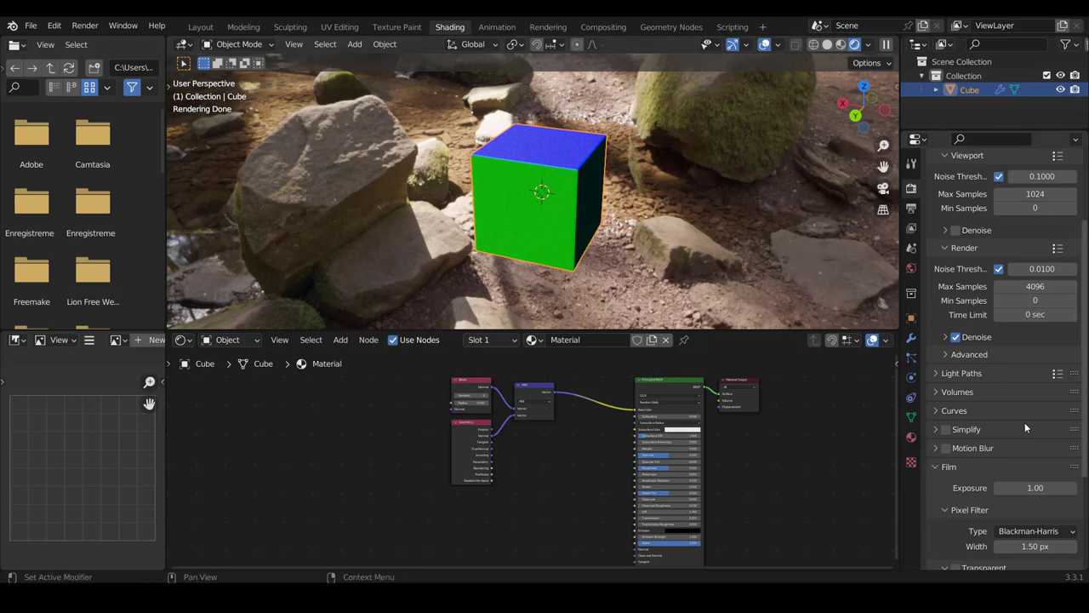
{"action": "scroll", "coordinate": [1025, 422], "scroll_direction": "down", "scroll_amount": 3}
{"action": "scroll", "coordinate": [1025, 423], "scroll_direction": "down", "scroll_amount": 2}
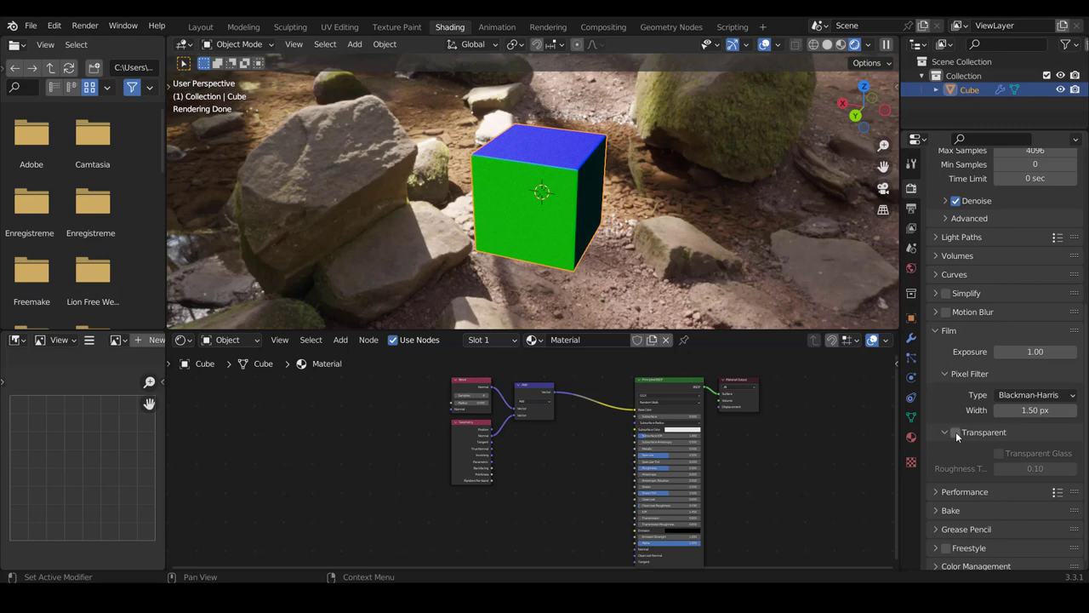
{"action": "left_click", "coordinate": [956, 432]}
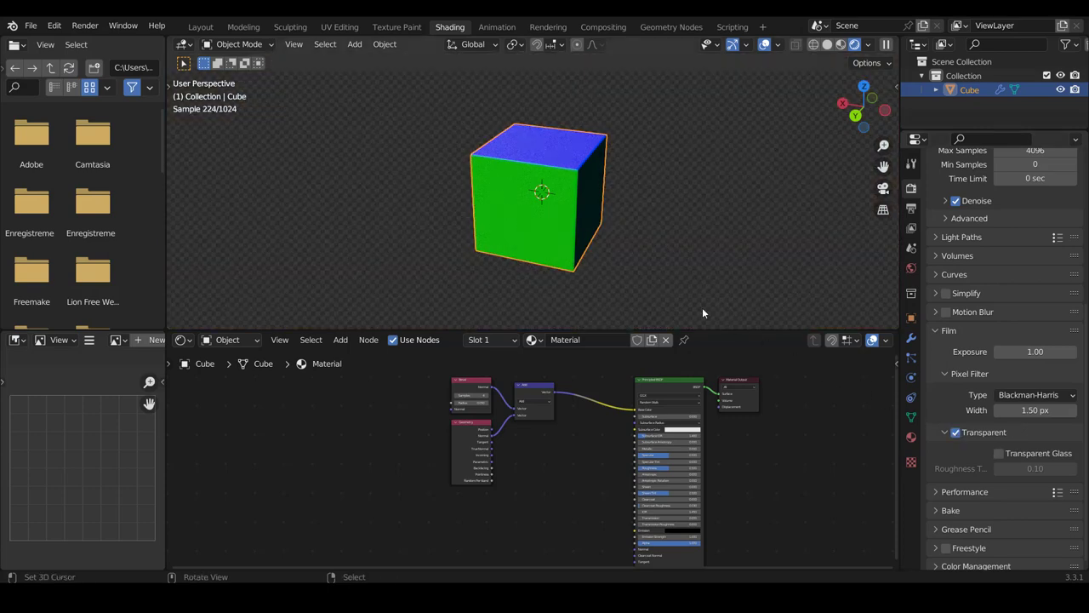
{"action": "middle_click_drag", "start_coordinate": [702, 307], "coordinate": [449, 183]}
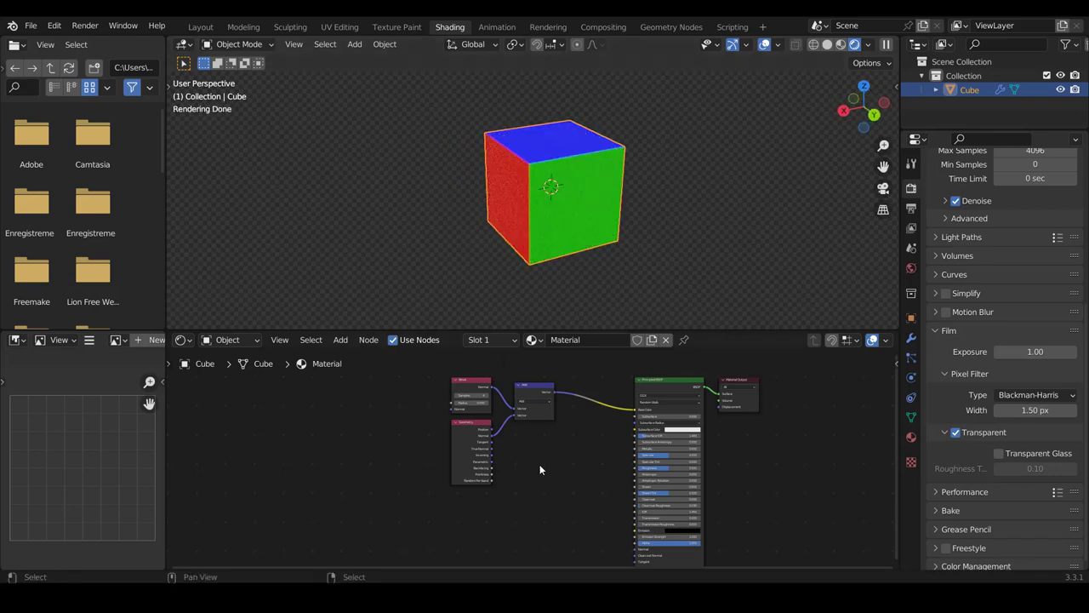
- Box-select the Bevel, Geometry and Add nodes and drag them further left
{"action": "scroll", "coordinate": [539, 466], "scroll_direction": "down", "scroll_amount": 1}
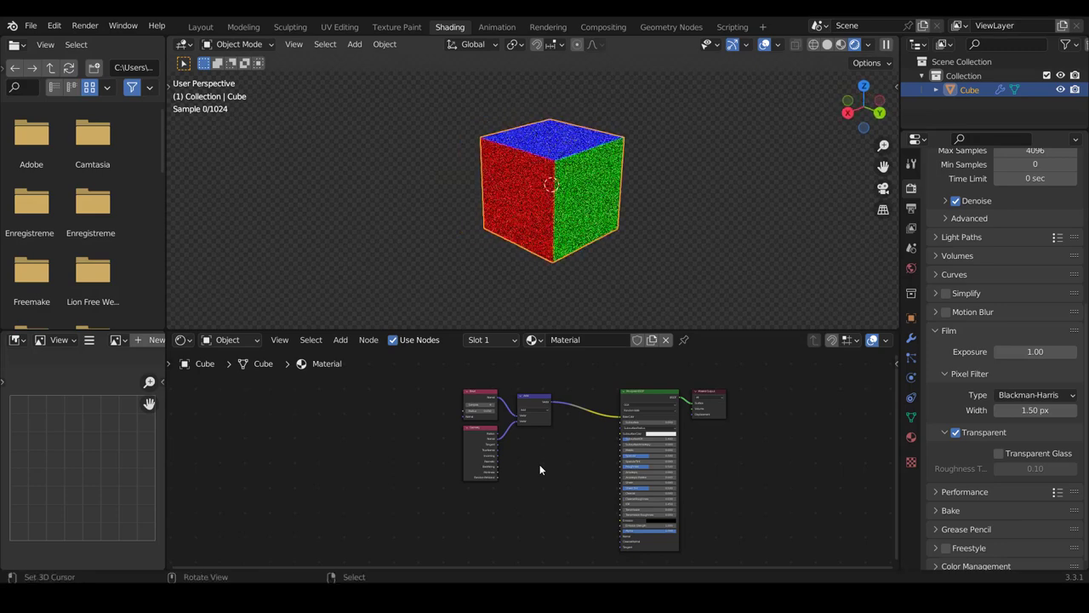
{"action": "middle_click_drag", "start_coordinate": [548, 468], "coordinate": [594, 474]}
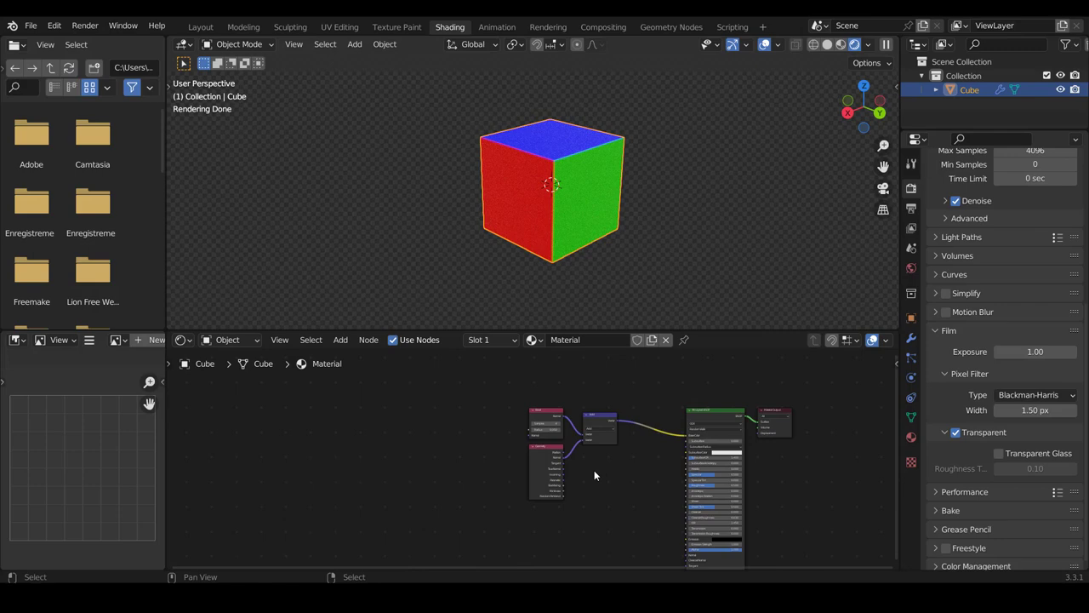
{"action": "scroll", "coordinate": [594, 474], "scroll_direction": "up", "scroll_amount": 2}
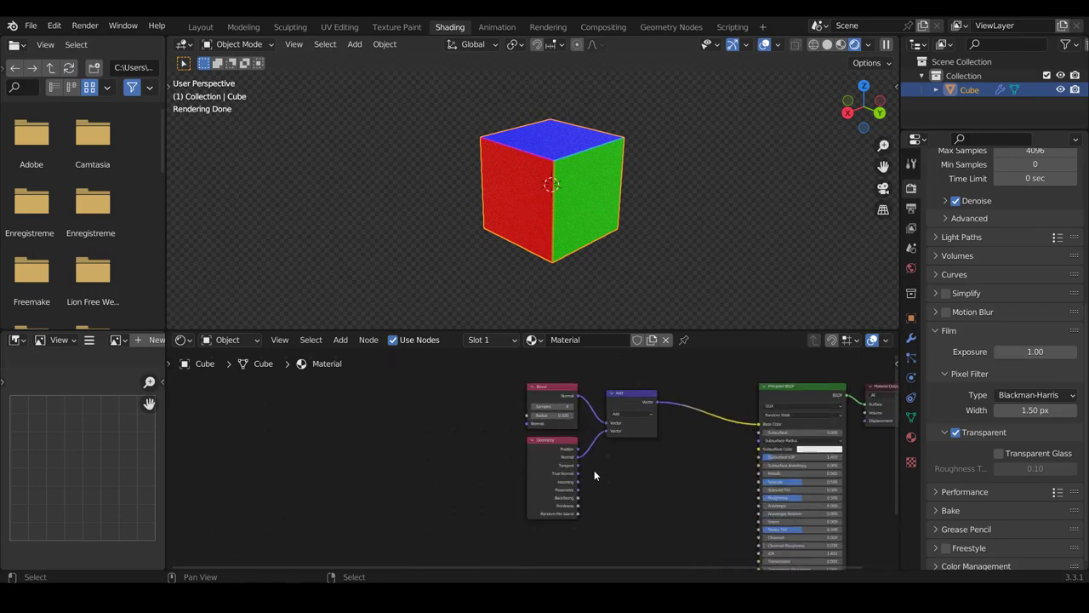
{"action": "left_click_drag", "start_coordinate": [506, 368], "coordinate": [656, 517]}
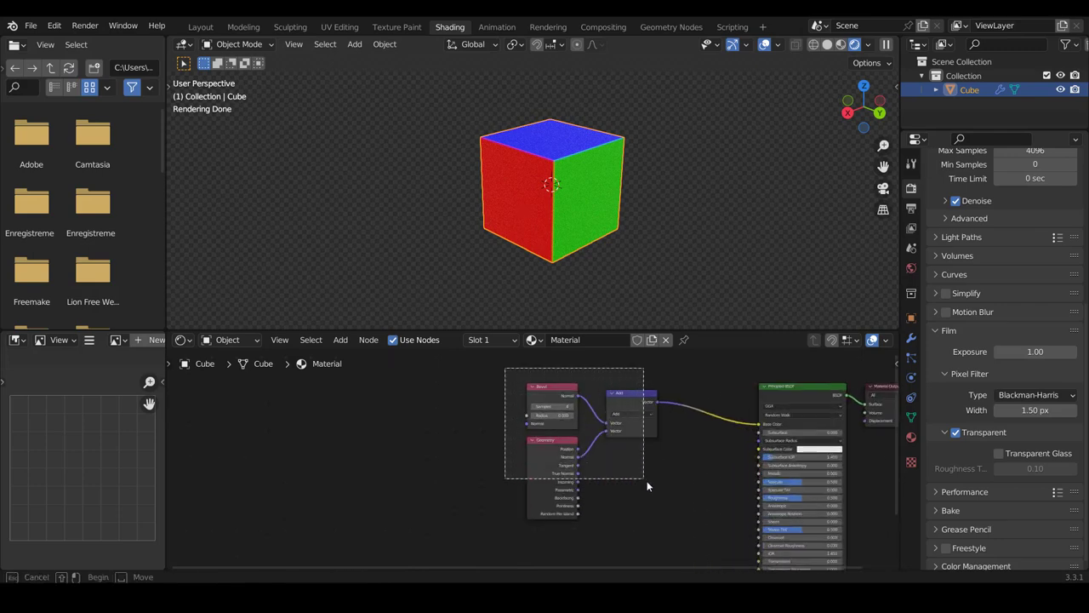
{"action": "left_click_drag", "start_coordinate": [633, 403], "coordinate": [575, 409]}
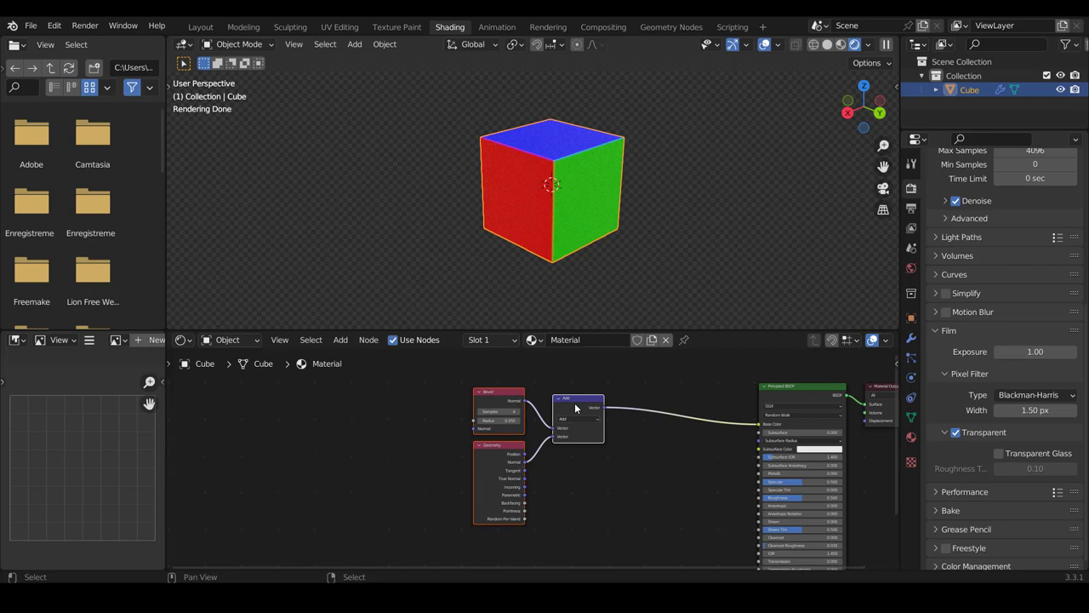
- Add a Converter > Map Range node onto the Add-to-Base Color link
{"action": "left_click", "coordinate": [341, 340]}
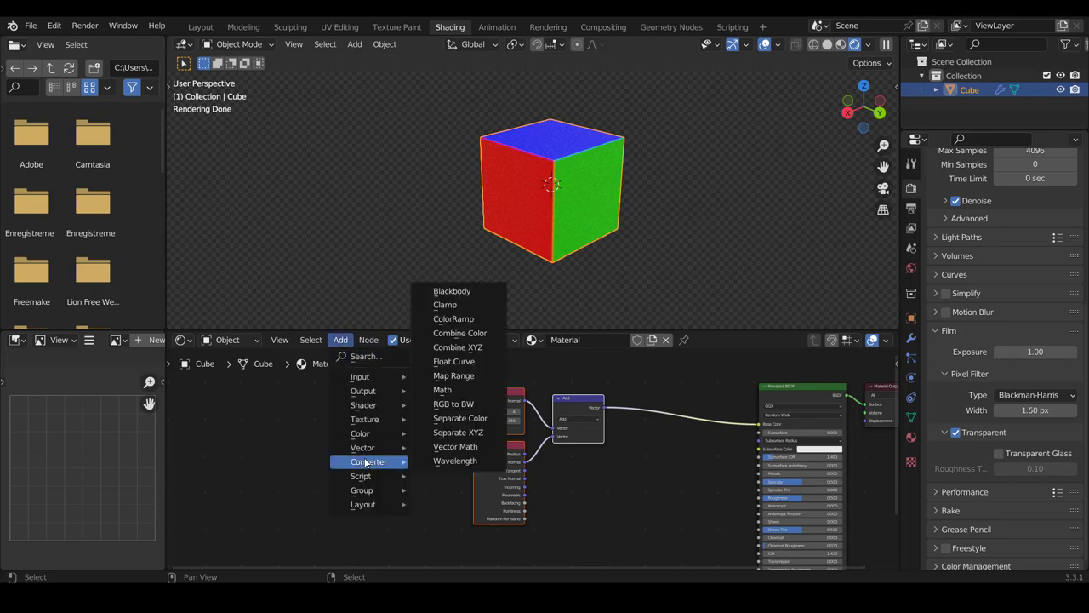
{"action": "mouse_move", "coordinate": [368, 462]}
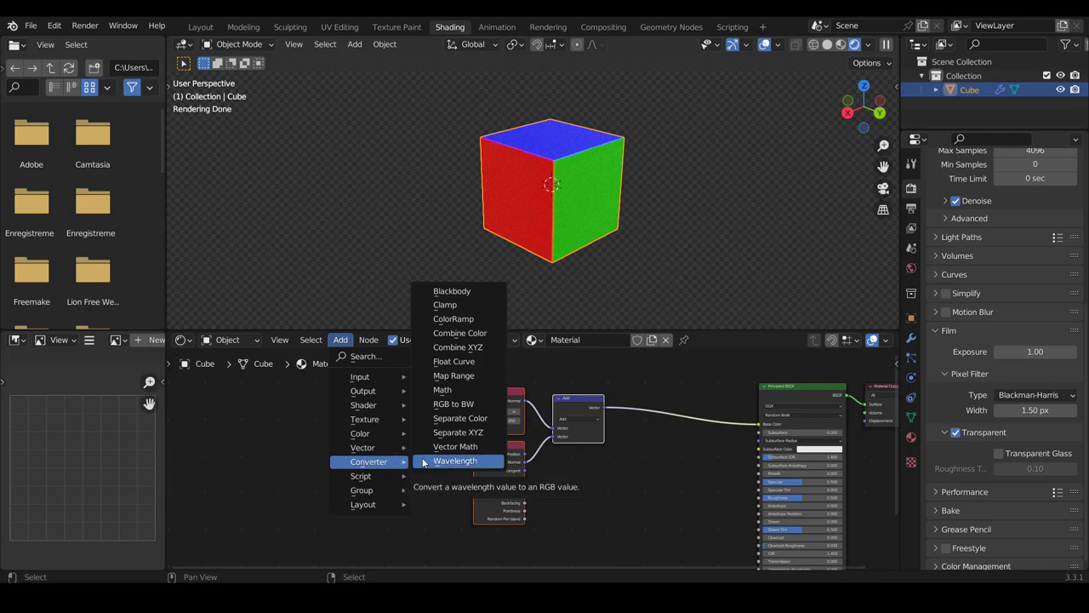
{"action": "left_click", "coordinate": [457, 379]}
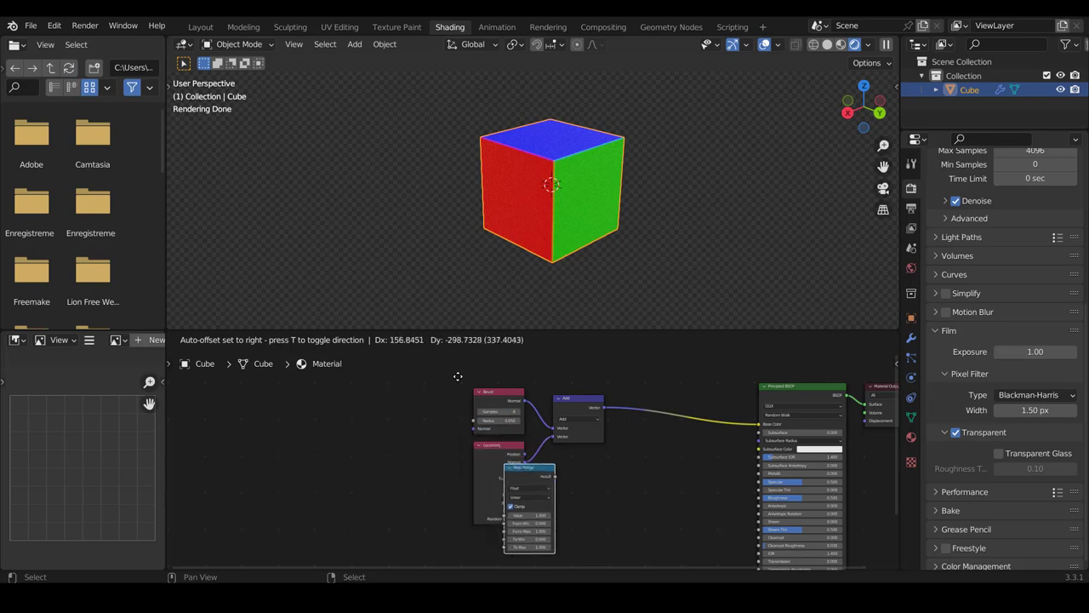
{"action": "left_click", "coordinate": [653, 385]}
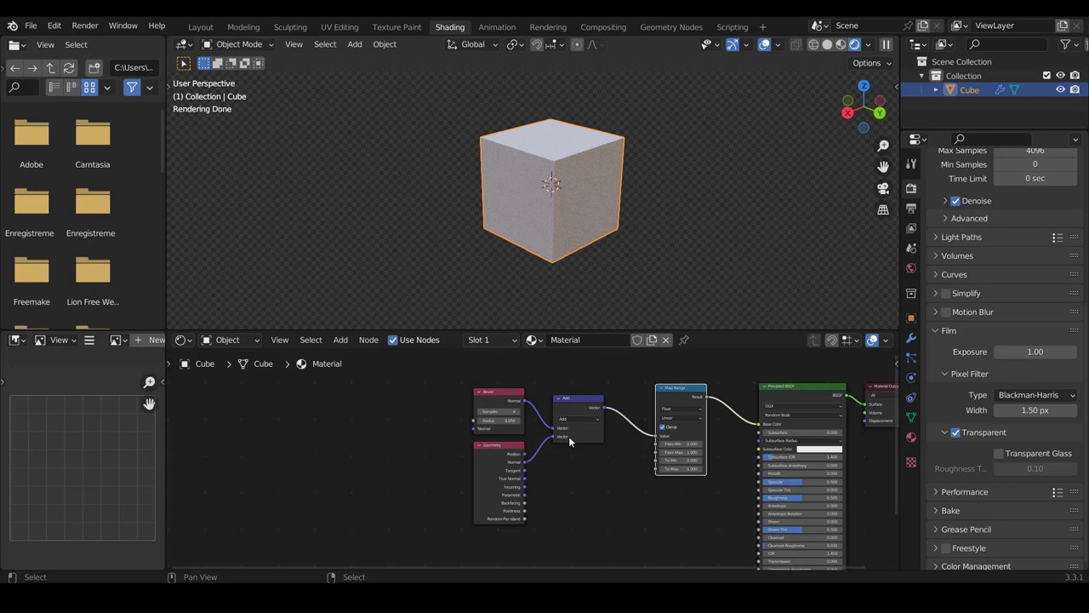
- Move the Principled BSDF and Material Output nodes right and nudge Map Range to space them out
{"action": "scroll", "coordinate": [568, 435], "scroll_direction": "right", "scroll_amount": 3}
{"action": "scroll", "coordinate": [569, 436], "scroll_direction": "right", "scroll_amount": 3}
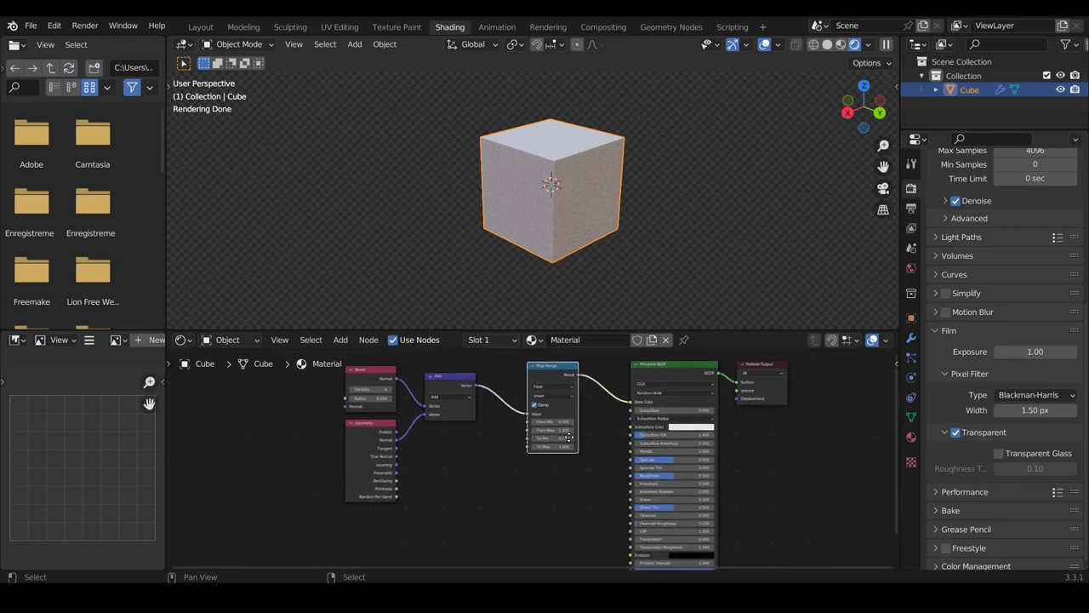
{"action": "scroll", "coordinate": [569, 436], "scroll_direction": "right", "scroll_amount": 3}
{"action": "middle_click_drag", "start_coordinate": [568, 436], "coordinate": [545, 413]}
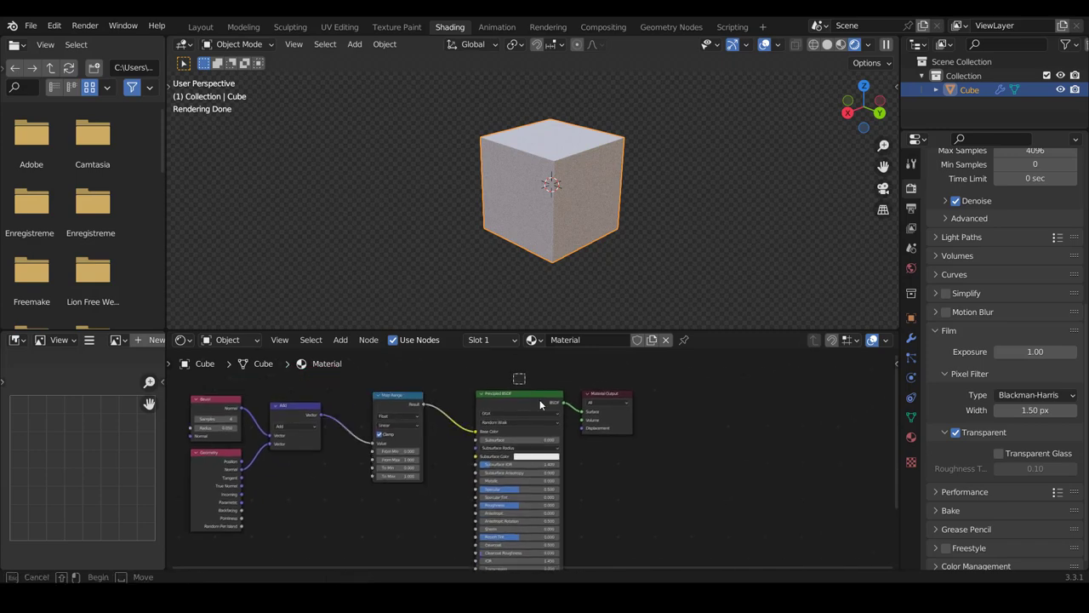
{"action": "left_click_drag", "start_coordinate": [513, 378], "coordinate": [618, 428]}
{"action": "left_click_drag", "start_coordinate": [543, 403], "coordinate": [594, 403]}
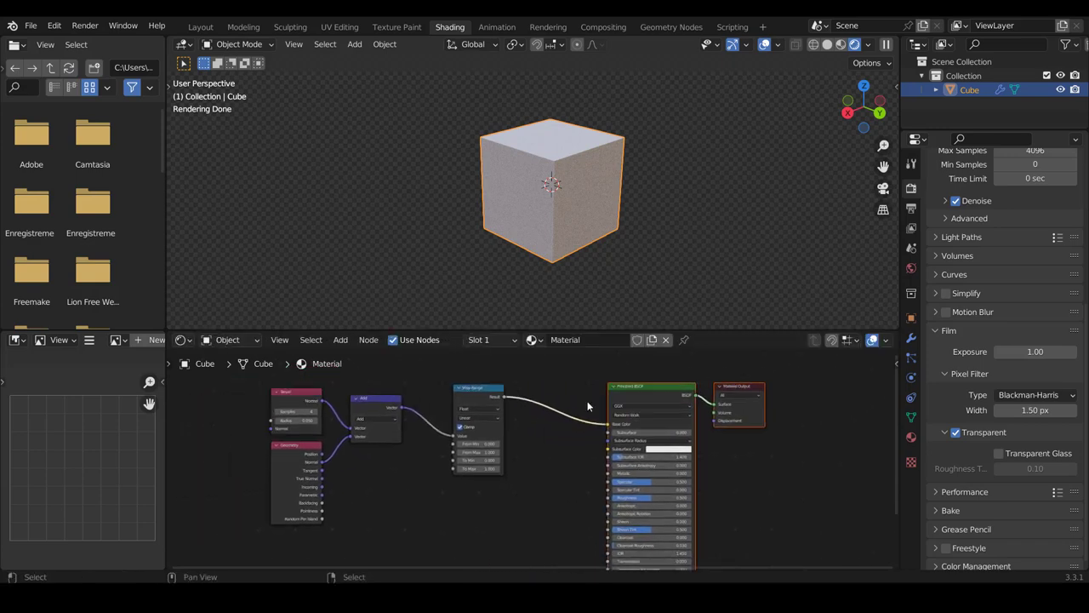
{"action": "scroll", "coordinate": [433, 448], "scroll_direction": "up", "scroll_amount": 2}
{"action": "scroll", "coordinate": [432, 449], "scroll_direction": "up", "scroll_amount": 1}
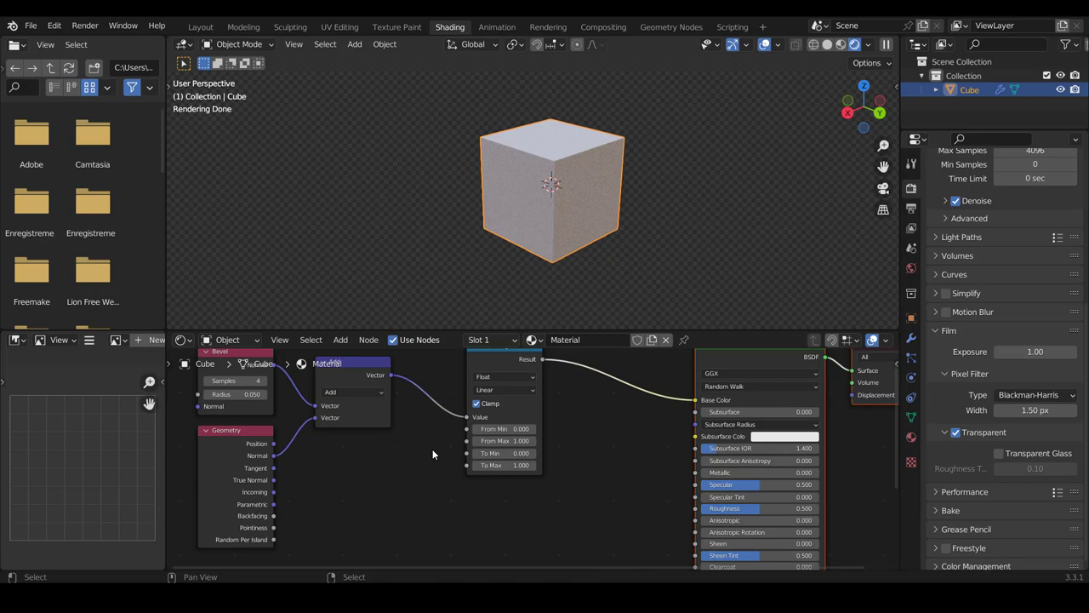
{"action": "scroll", "coordinate": [433, 449], "scroll_direction": "down", "scroll_amount": 2}
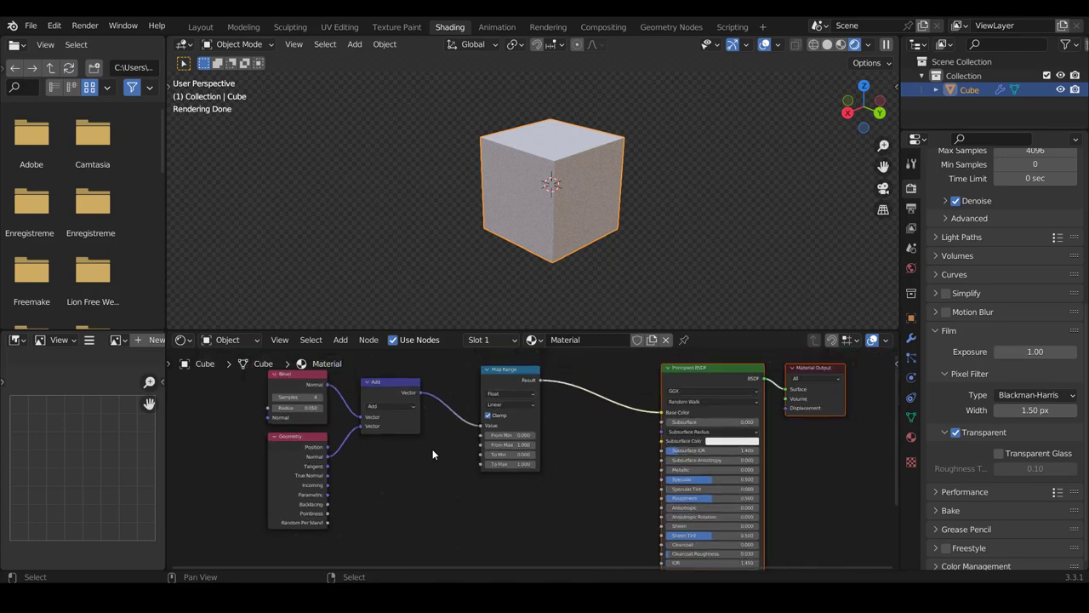
{"action": "middle_click_drag", "start_coordinate": [432, 449], "coordinate": [432, 450]}
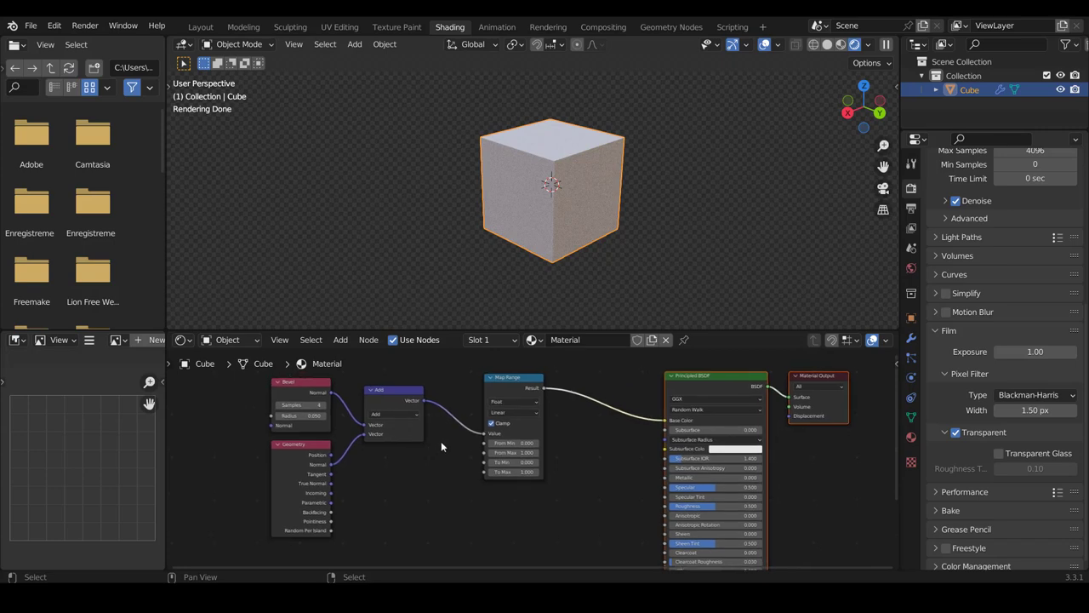
{"action": "left_click_drag", "start_coordinate": [512, 377], "coordinate": [529, 378]}
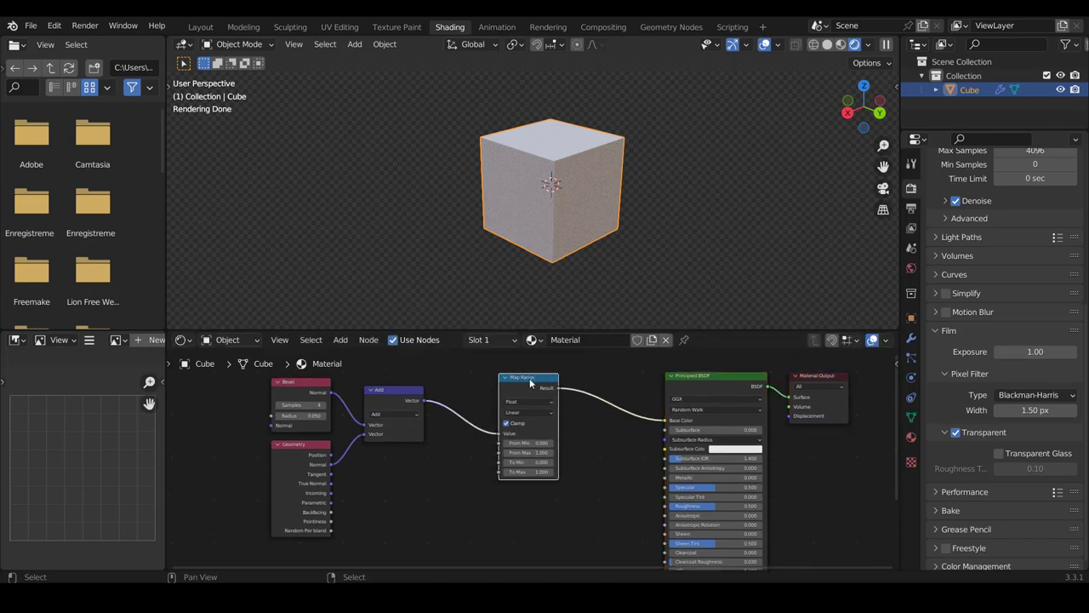
{"action": "scroll", "coordinate": [430, 449], "scroll_direction": "up", "scroll_amount": 4}
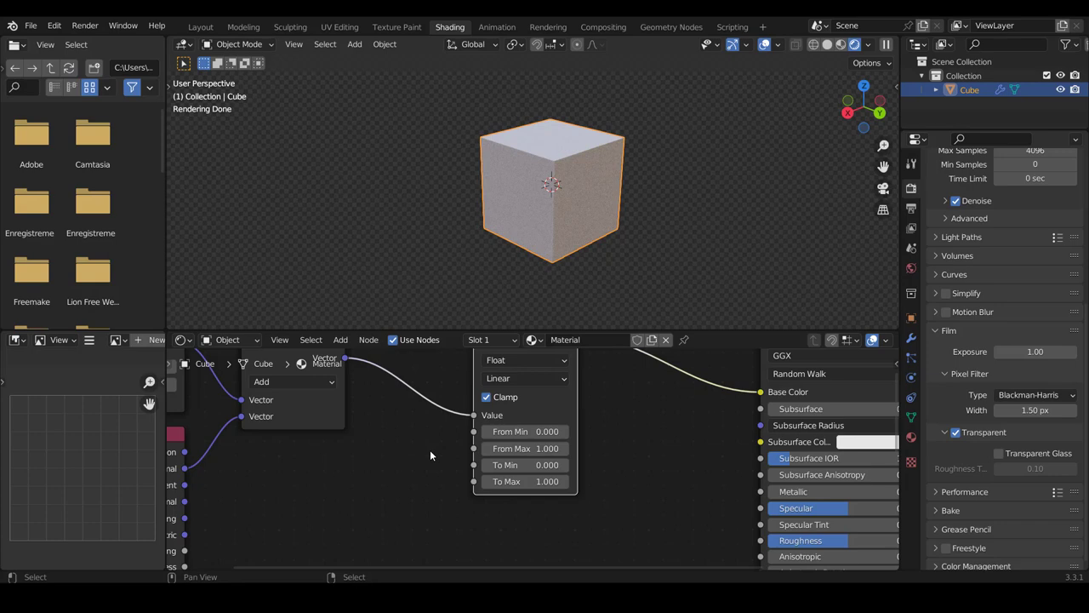
{"action": "scroll", "coordinate": [431, 455], "scroll_direction": "down", "scroll_amount": 1}
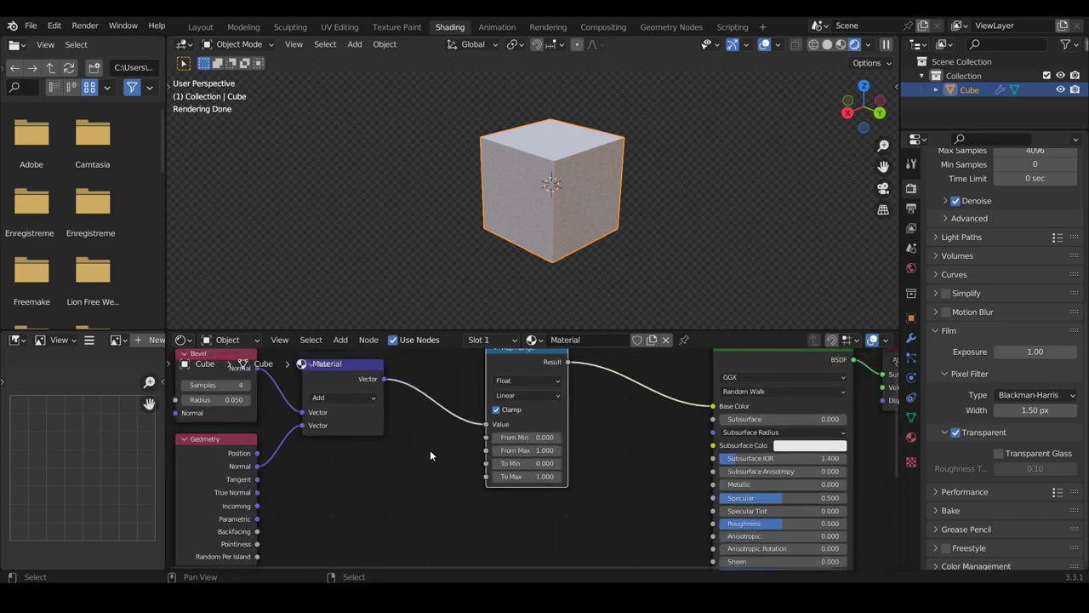
{"action": "scroll", "coordinate": [527, 464], "scroll_direction": "up", "scroll_amount": 2}
{"action": "double_click", "coordinate": [476, 466]}
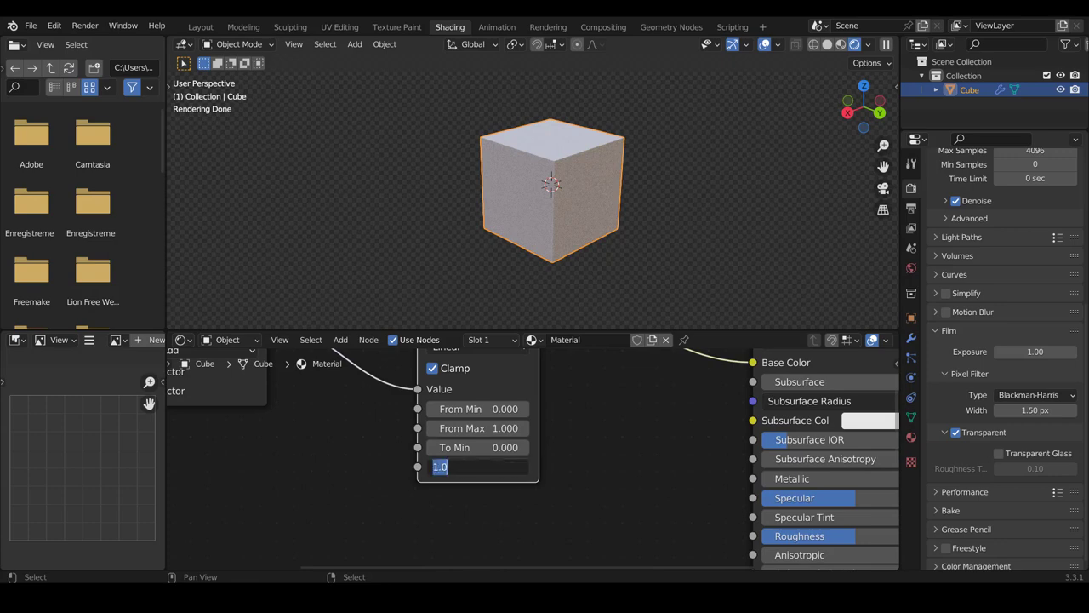
{"action": "type", "text": "0"}
{"action": "key", "text": "Return"}
{"action": "left_click", "coordinate": [477, 447]}
{"action": "type", "text": "1"}
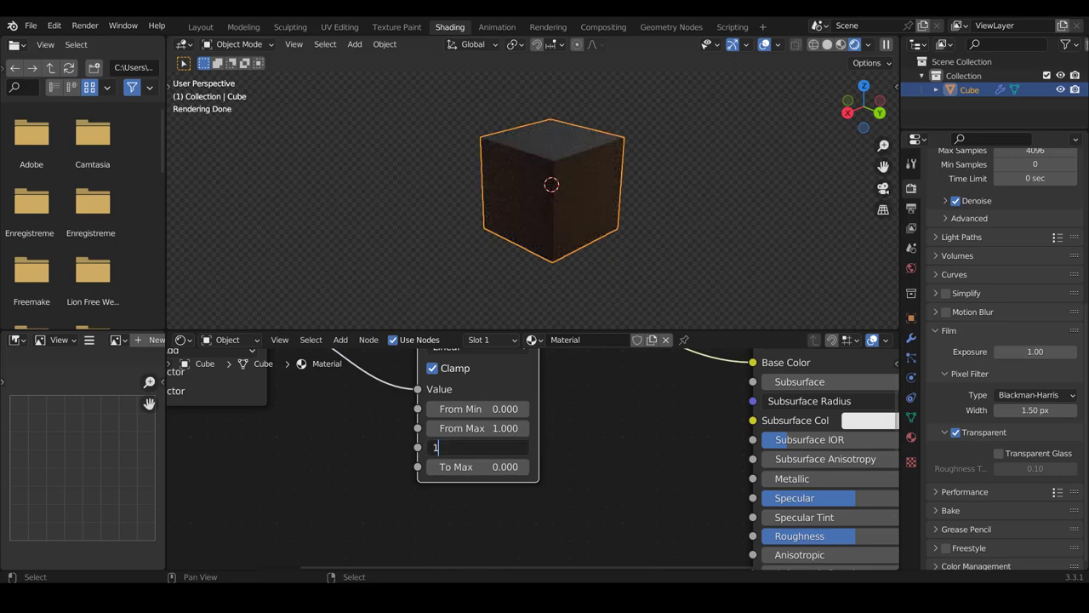
{"action": "key", "text": "Return"}
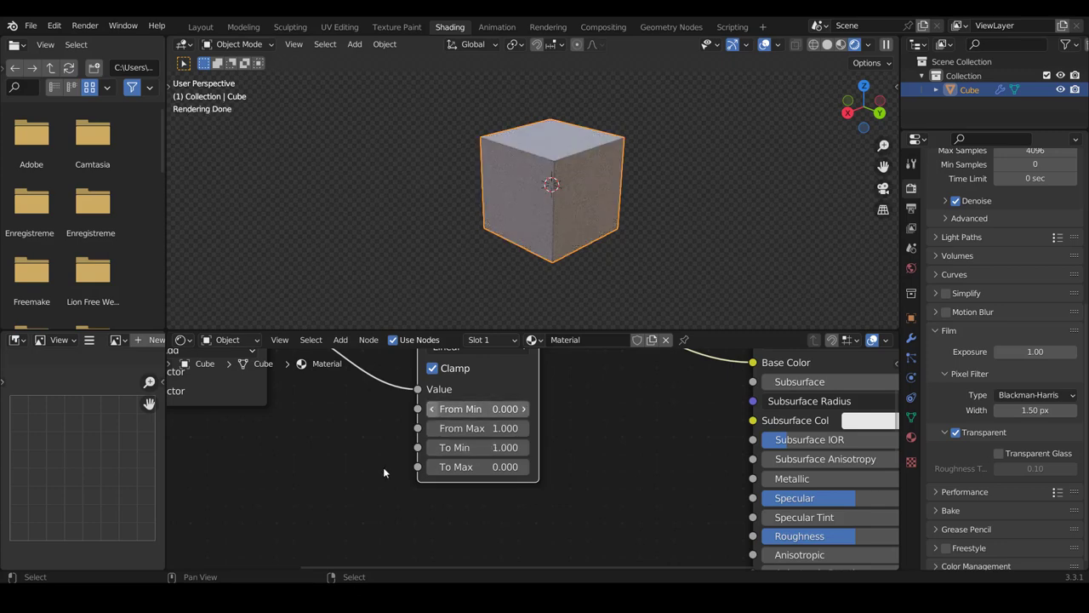
{"action": "scroll", "coordinate": [382, 467], "scroll_direction": "down", "scroll_amount": 2}
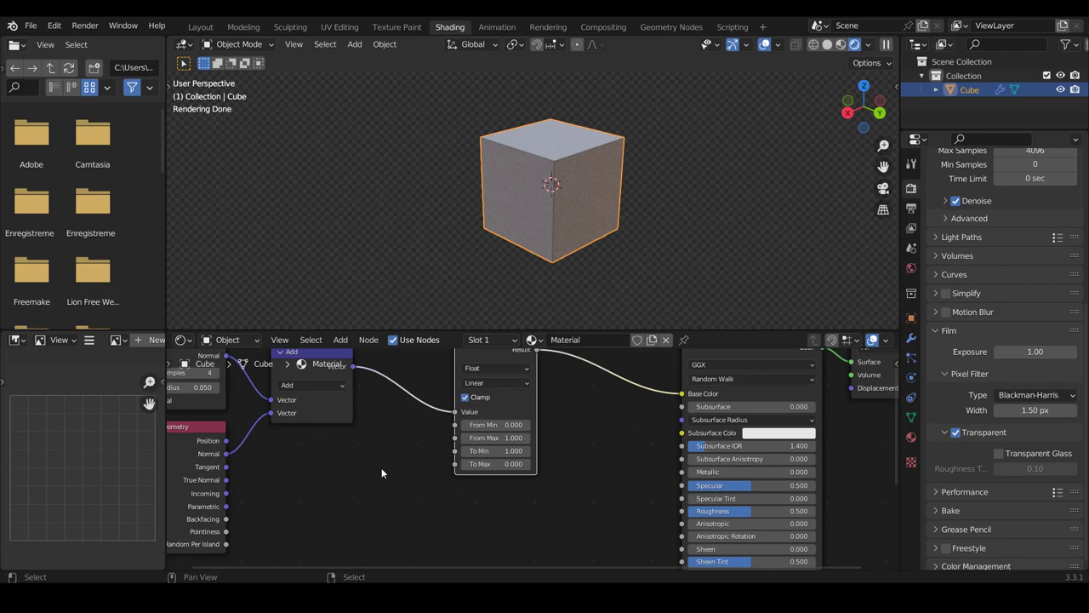
{"action": "scroll", "coordinate": [381, 473], "scroll_direction": "down", "scroll_amount": 1}
{"action": "scroll", "coordinate": [382, 473], "scroll_direction": "down", "scroll_amount": 1}
{"action": "mouse_move", "coordinate": [442, 327]}
{"action": "middle_mouse_down"}
{"action": "mouse_move", "coordinate": [523, 152]}
{"action": "mouse_move", "coordinate": [614, 182]}
{"action": "middle_mouse_up"}
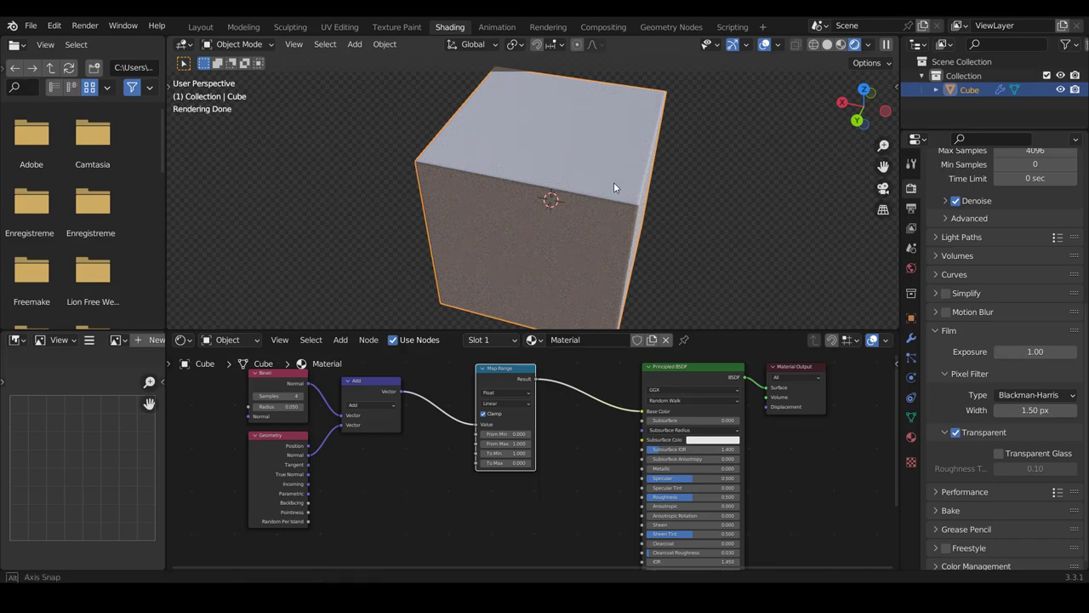
- Move the Bevel, Geometry and Add nodes right and down toward Map Range, then nudge Map Range
{"action": "middle_click_drag", "start_coordinate": [614, 182], "coordinate": [594, 182]}
{"action": "mouse_move", "coordinate": [461, 192]}
{"action": "middle_mouse_down"}
{"action": "mouse_move", "coordinate": [435, 192]}
{"action": "mouse_move", "coordinate": [486, 192]}
{"action": "mouse_move", "coordinate": [435, 187]}
{"action": "middle_mouse_up"}
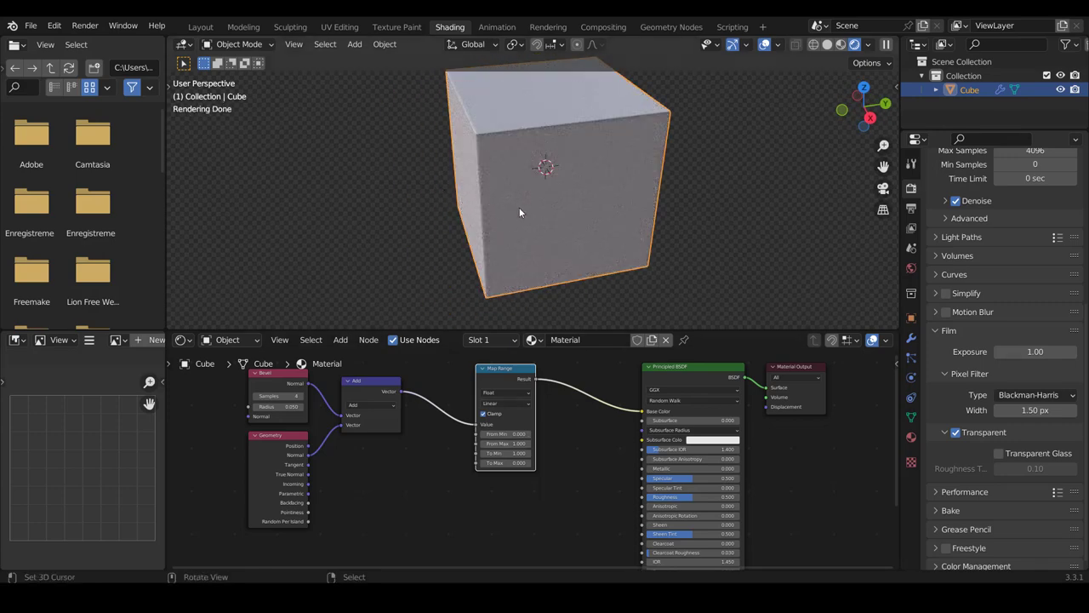
{"action": "middle_click_drag", "start_coordinate": [213, 378], "coordinate": [305, 378]}
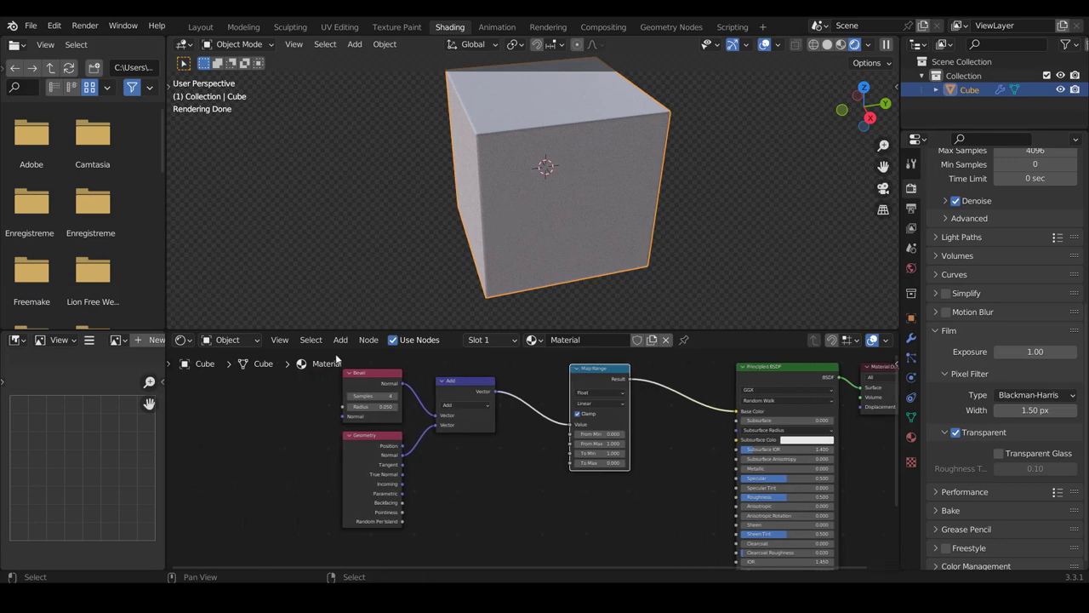
{"action": "left_click_drag", "start_coordinate": [305, 378], "coordinate": [474, 491]}
{"action": "left_click_drag", "start_coordinate": [464, 390], "coordinate": [500, 401]}
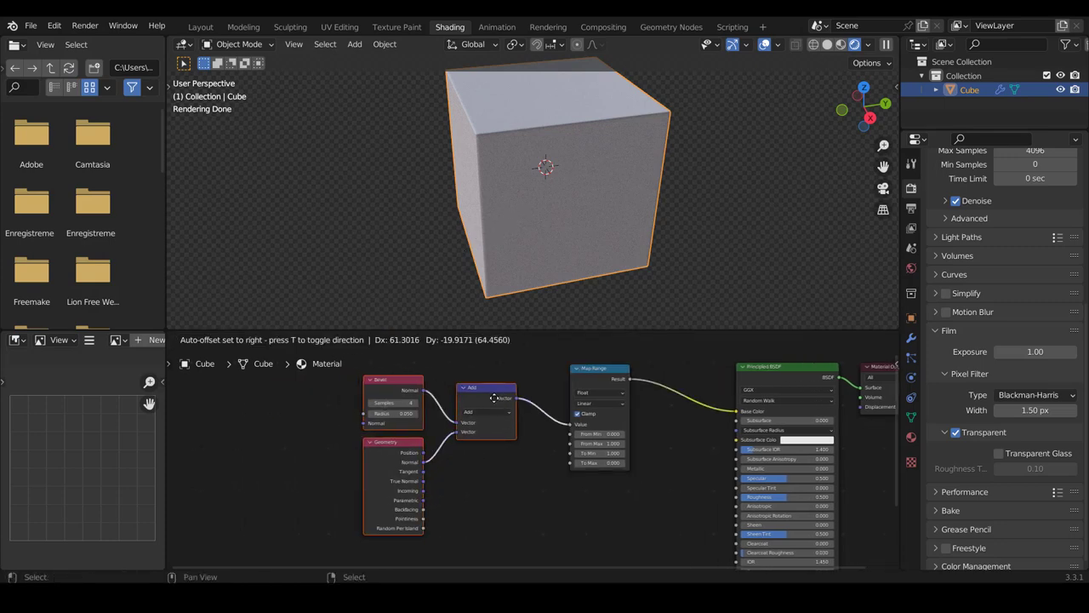
{"action": "left_click", "coordinate": [609, 410]}
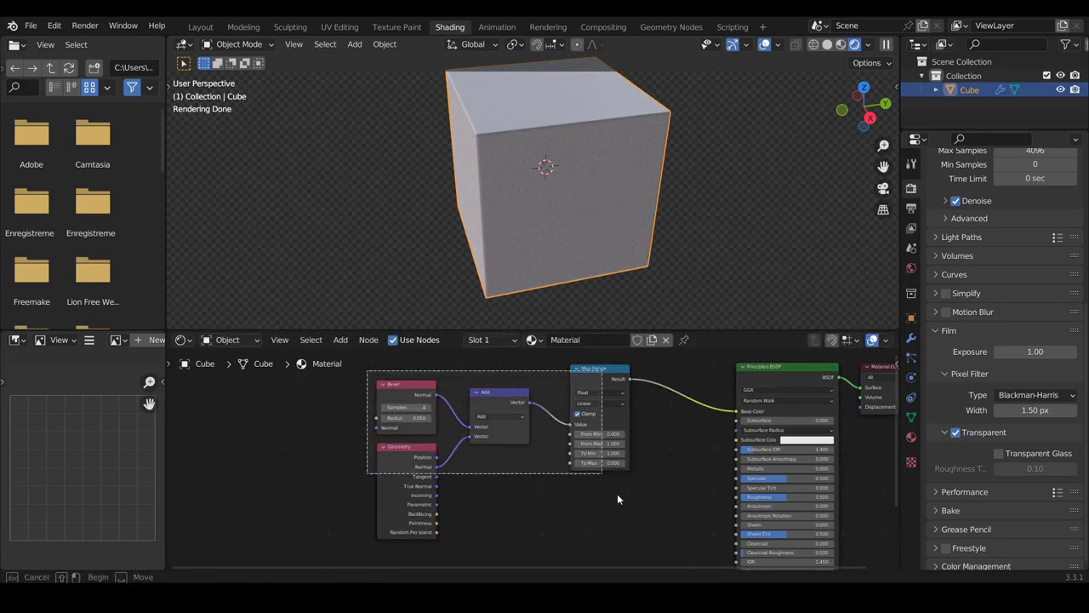
{"action": "left_click_drag", "start_coordinate": [609, 409], "coordinate": [627, 407]}
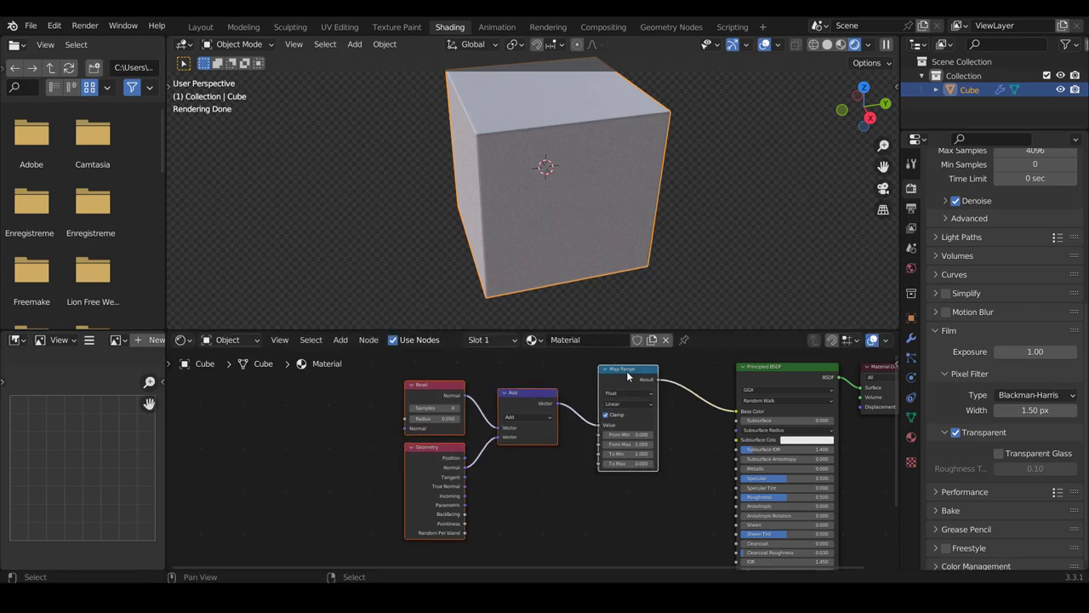
{"action": "scroll", "coordinate": [514, 377], "scroll_direction": "up", "scroll_amount": 2}
{"action": "left_click", "coordinate": [514, 381]}
{"action": "scroll", "coordinate": [535, 448], "scroll_direction": "down", "scroll_amount": 2}
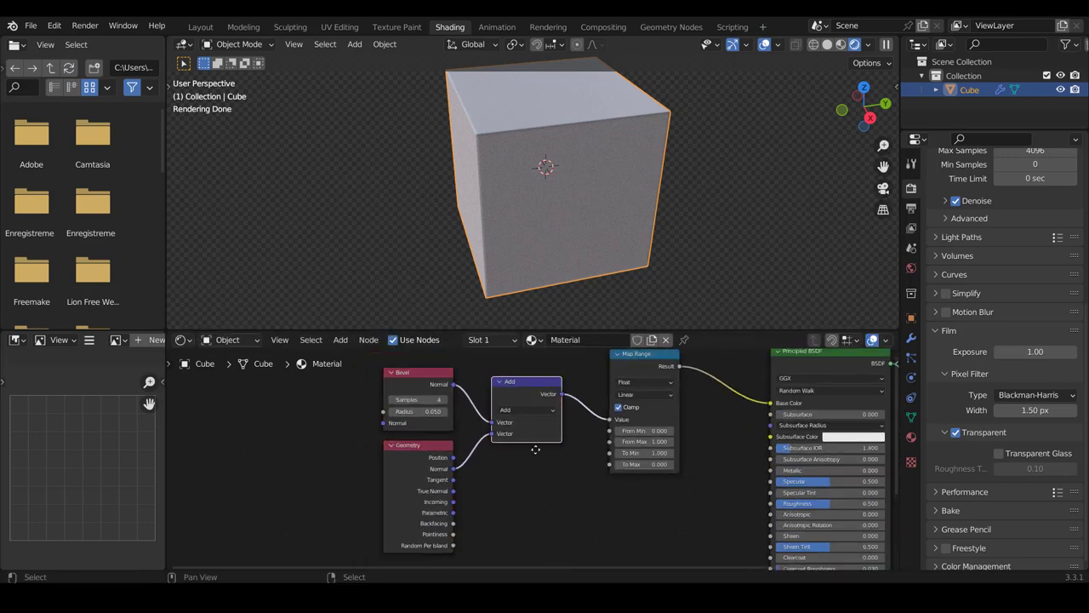
{"action": "scroll", "coordinate": [536, 449], "scroll_direction": "up", "scroll_amount": 2}
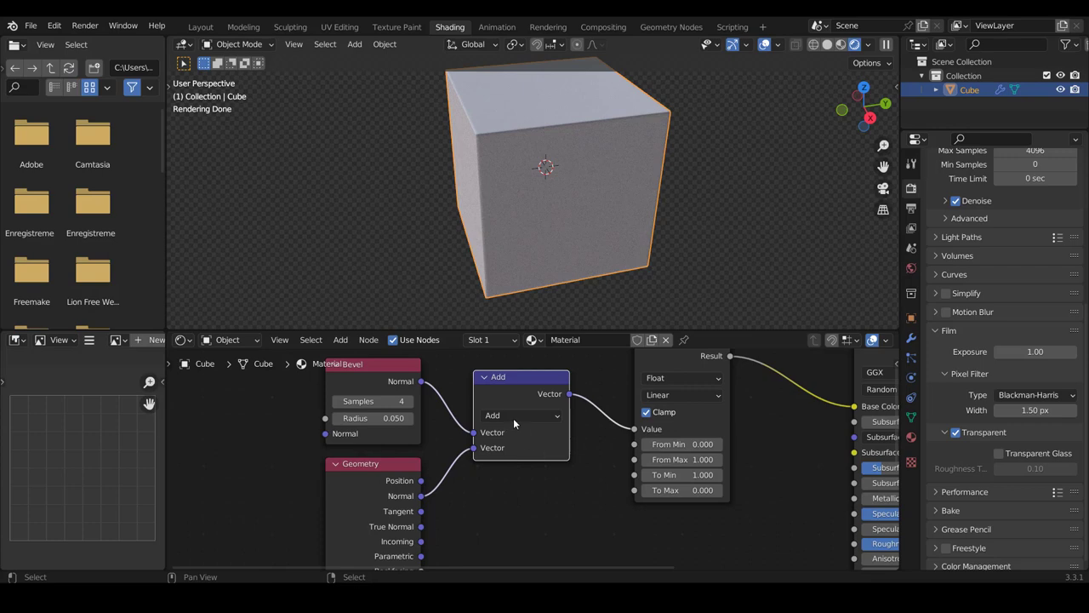
- Change the Add node's operation to Dot Product
{"action": "left_click", "coordinate": [513, 416]}
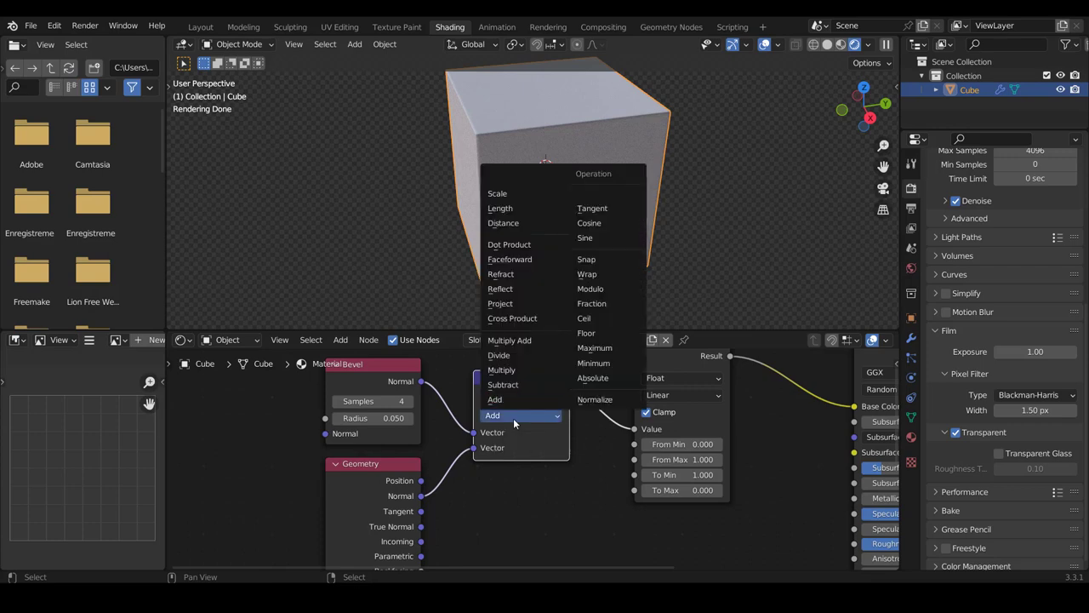
{"action": "left_click", "coordinate": [522, 246]}
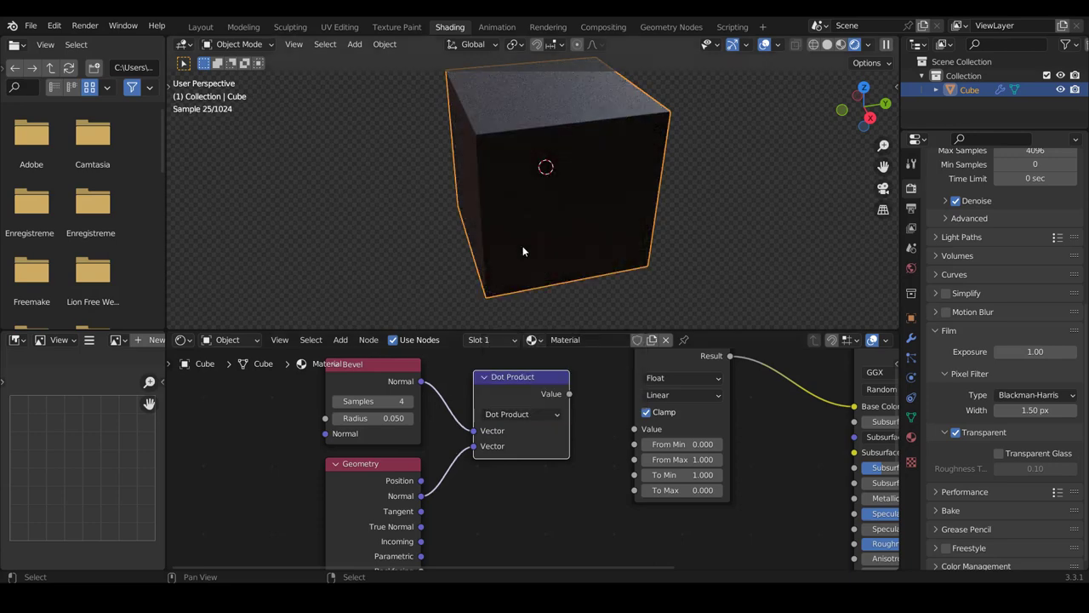
{"action": "middle_click_drag", "start_coordinate": [523, 251], "coordinate": [652, 205]}
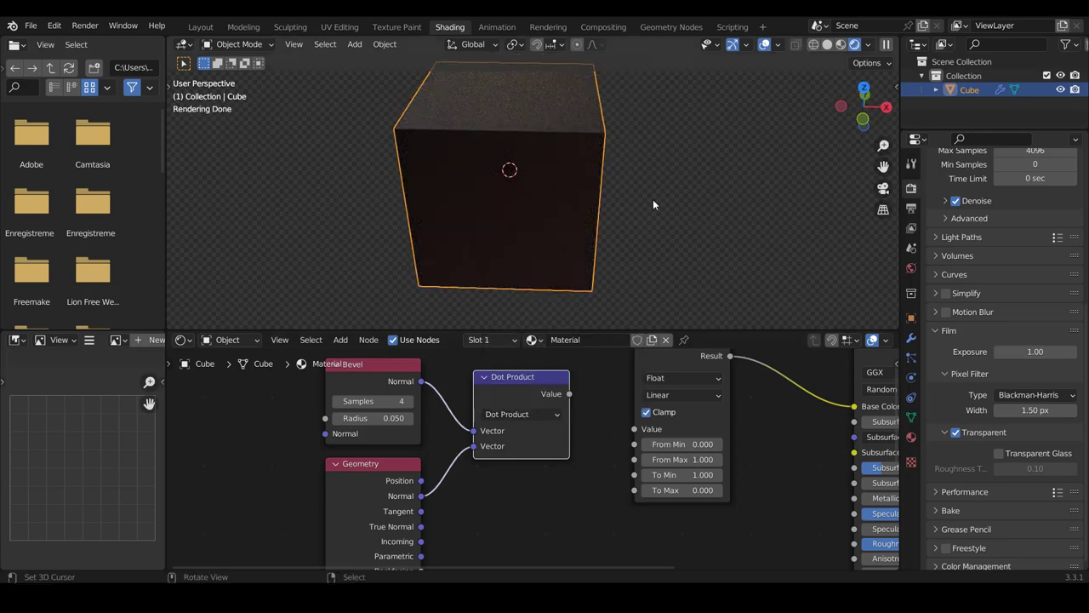
- Set the Map Range To Min value to 5.700
{"action": "scroll", "coordinate": [650, 494], "scroll_direction": "down", "scroll_amount": 2}
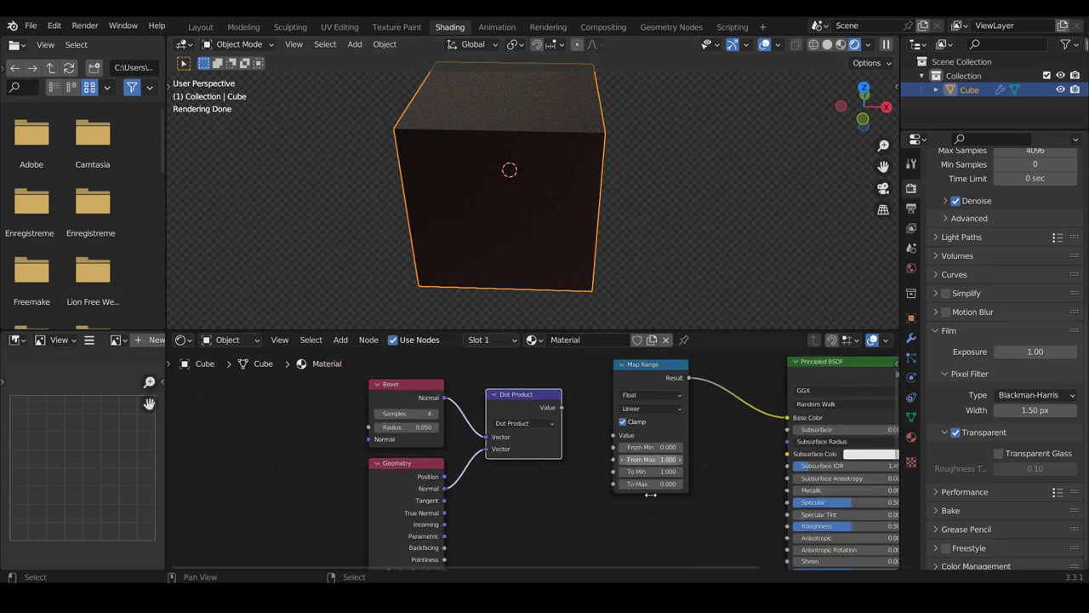
{"action": "scroll", "coordinate": [545, 476], "scroll_direction": "up", "scroll_amount": 1}
{"action": "scroll", "coordinate": [514, 475], "scroll_direction": "up", "scroll_amount": 1}
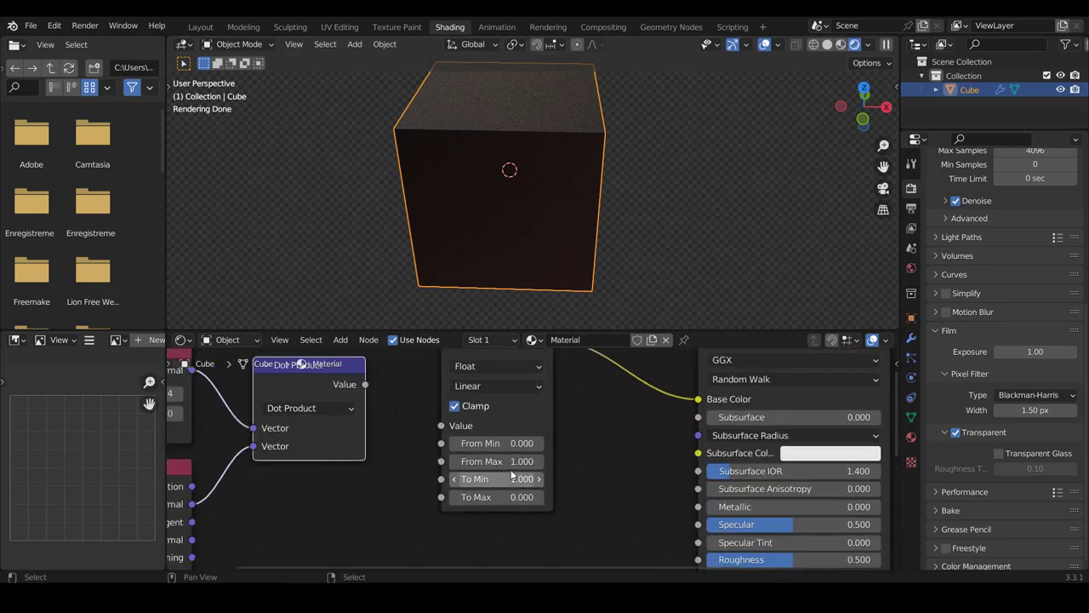
{"action": "left_click", "coordinate": [513, 479]}
{"action": "type", "text": "3"}
{"action": "key", "text": "Return"}
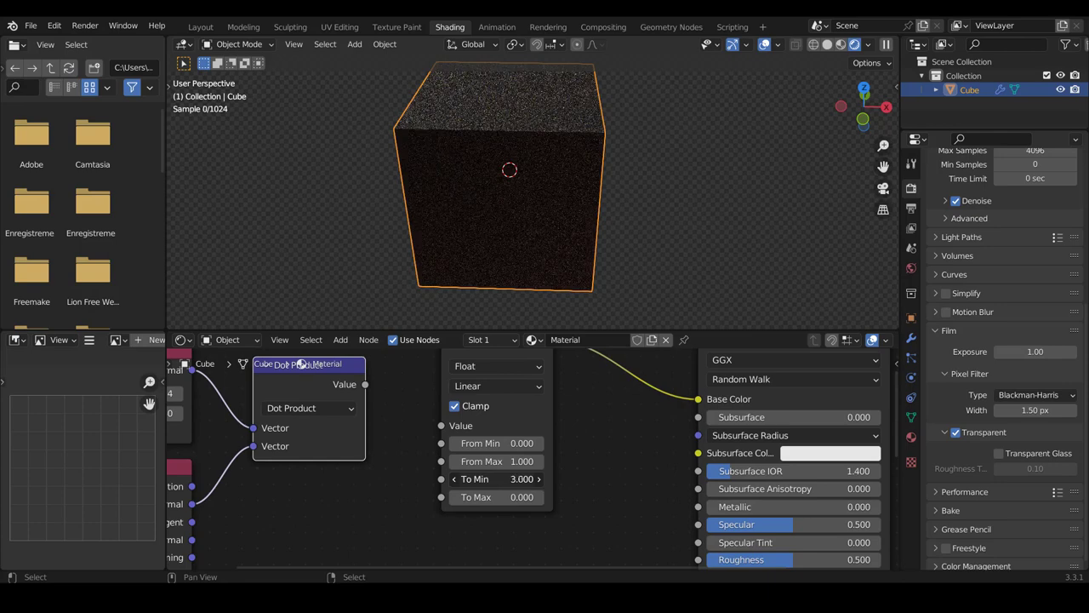
{"action": "left_click_drag", "start_coordinate": [513, 479], "coordinate": [545, 479]}
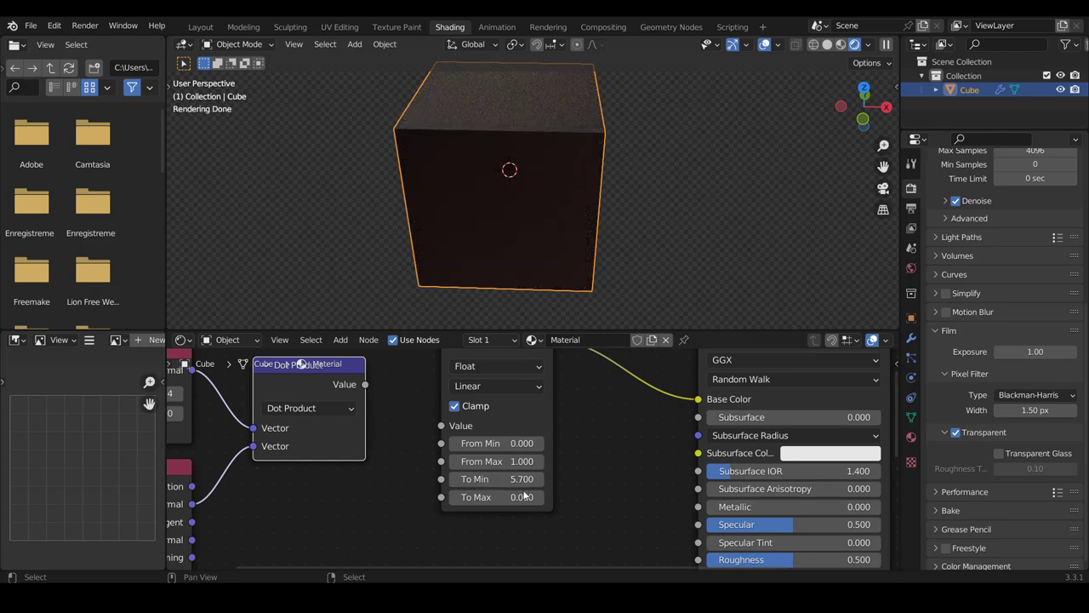
- Connect the Dot Product Value output to the Map Range Value input
{"action": "scroll", "coordinate": [524, 496], "scroll_direction": "down", "scroll_amount": 2}
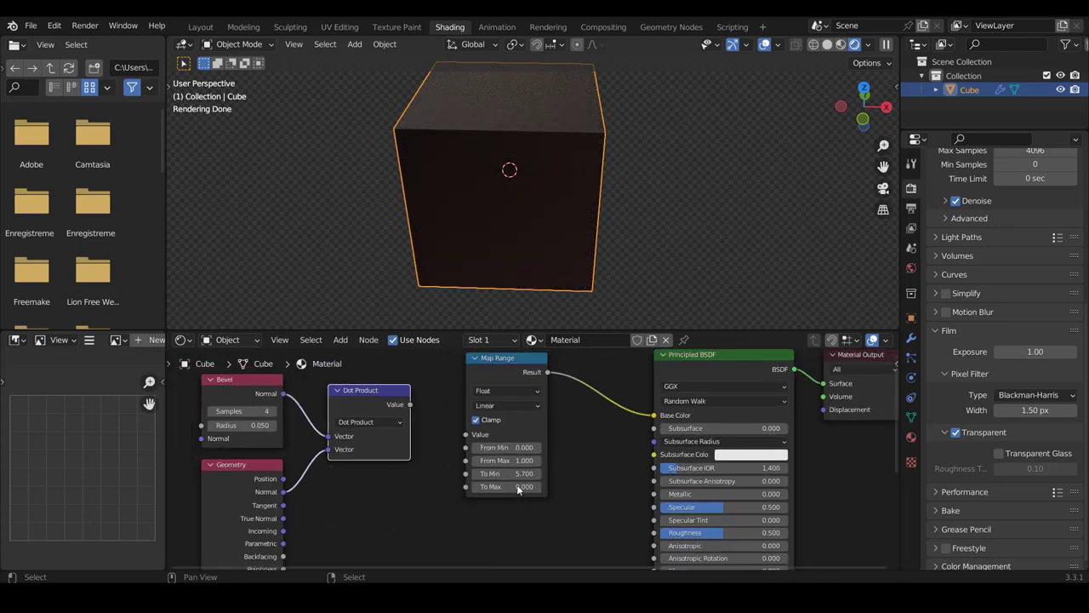
{"action": "middle_click_drag", "start_coordinate": [518, 488], "coordinate": [552, 514]}
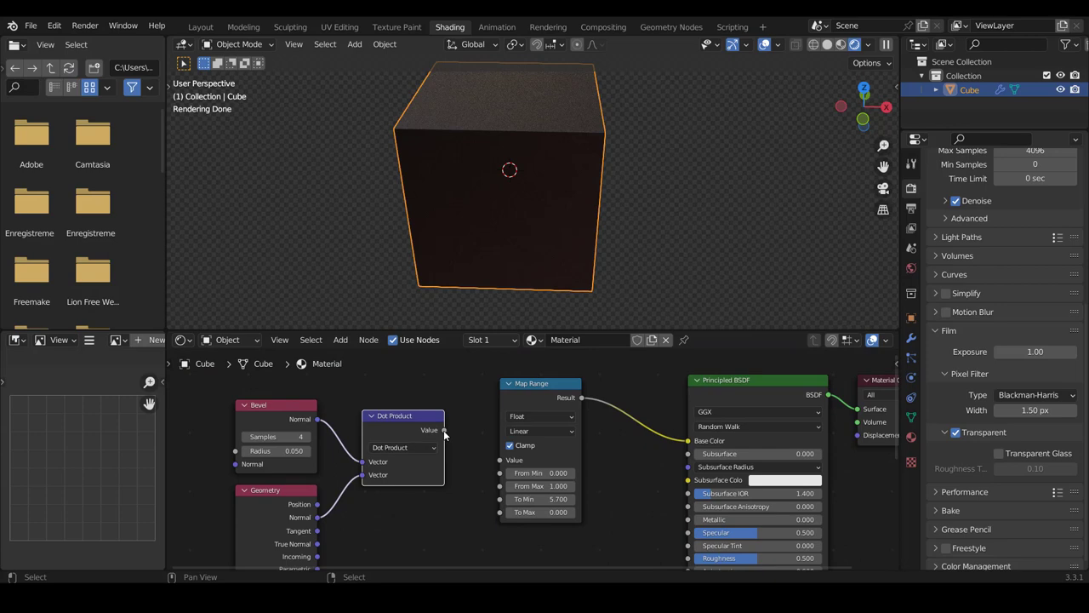
{"action": "left_click_drag", "start_coordinate": [443, 430], "coordinate": [500, 461]}
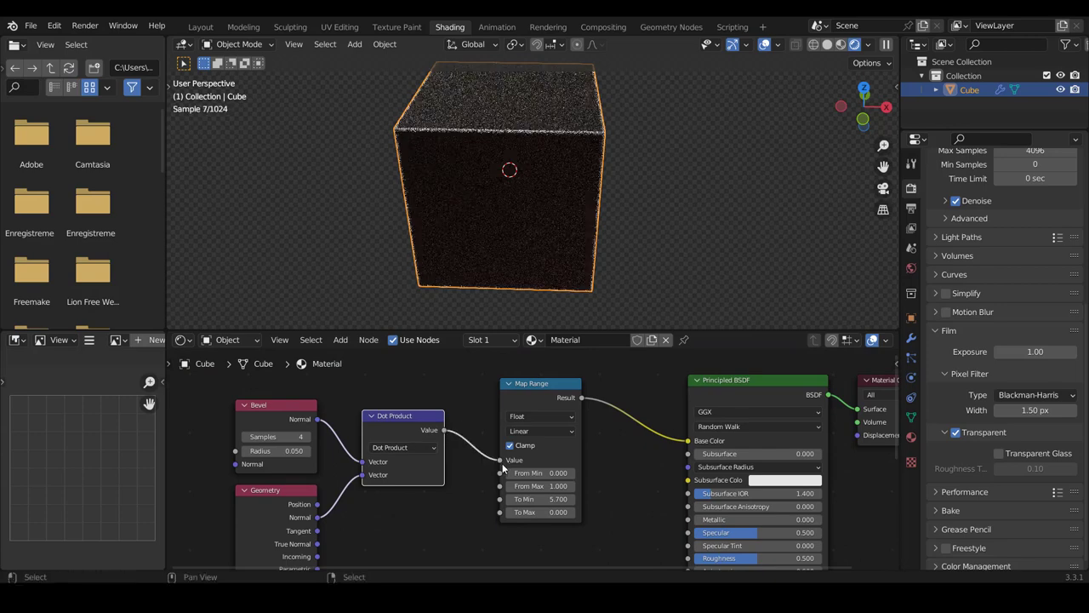
{"action": "scroll", "coordinate": [511, 178], "scroll_direction": "down", "scroll_amount": 4}
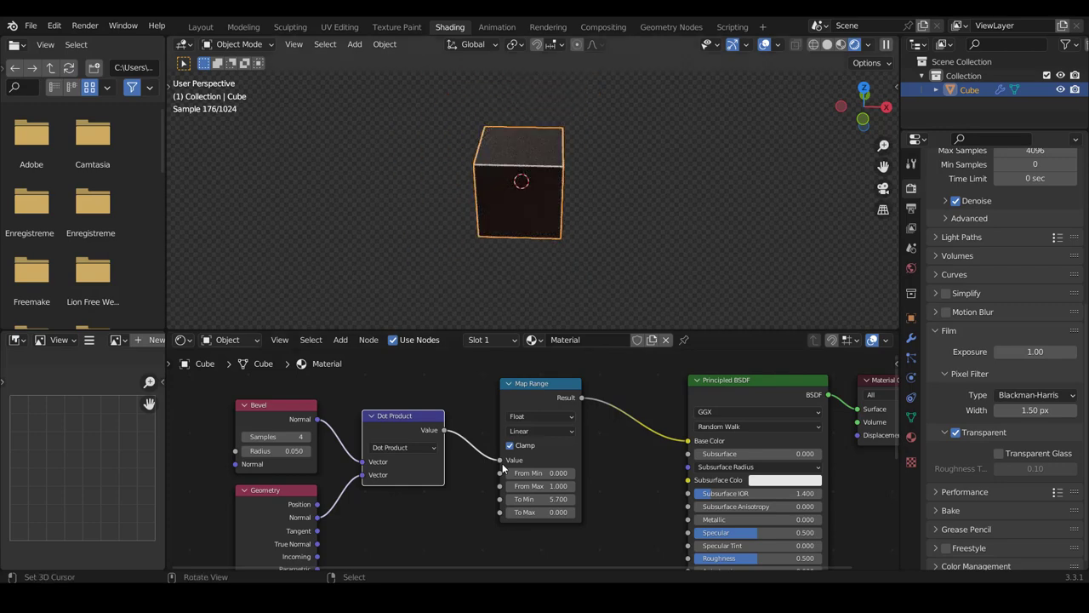
{"action": "mouse_move", "coordinate": [511, 179]}
{"action": "middle_mouse_down"}
{"action": "mouse_move", "coordinate": [544, 174]}
{"action": "mouse_move", "coordinate": [535, 195]}
{"action": "middle_mouse_up"}
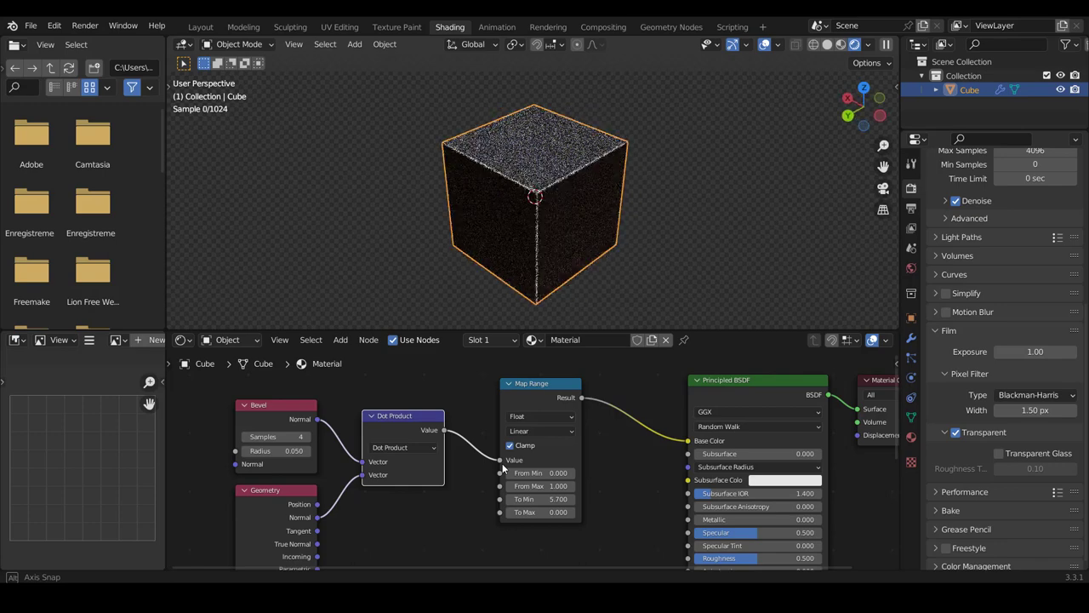
{"action": "mouse_move", "coordinate": [534, 196]}
{"action": "middle_mouse_down"}
{"action": "mouse_move", "coordinate": [532, 170]}
{"action": "mouse_move", "coordinate": [530, 209]}
{"action": "mouse_move", "coordinate": [536, 160]}
{"action": "mouse_move", "coordinate": [564, 180]}
{"action": "middle_mouse_up"}
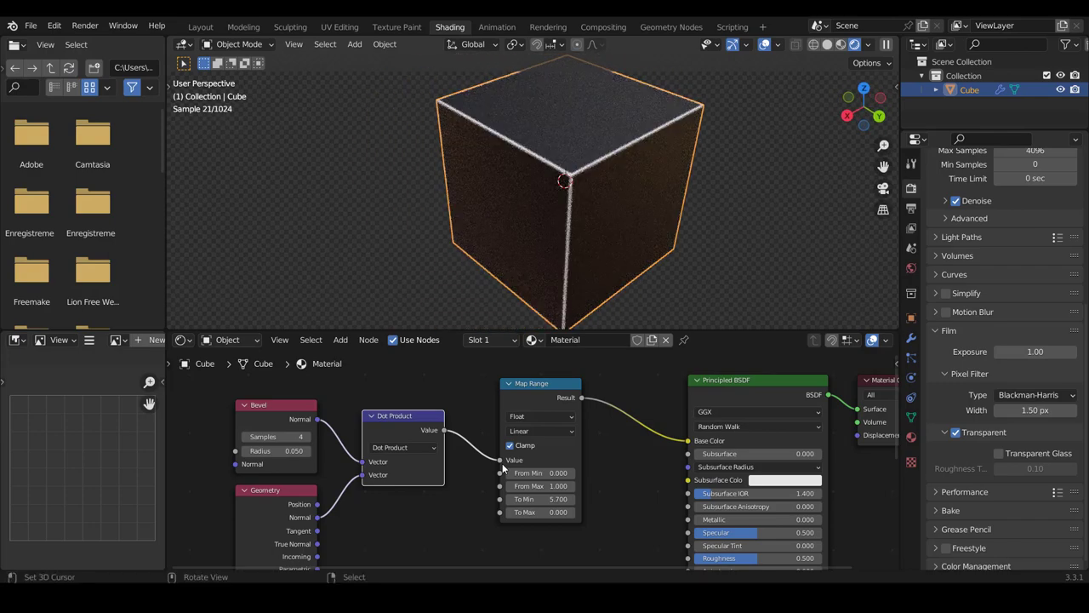
{"action": "scroll", "coordinate": [502, 463], "scroll_direction": "down", "scroll_amount": 2}
- Box-select the left-hand group of nodes and move it to the right
{"action": "left_click_drag", "start_coordinate": [310, 398], "coordinate": [538, 508]}
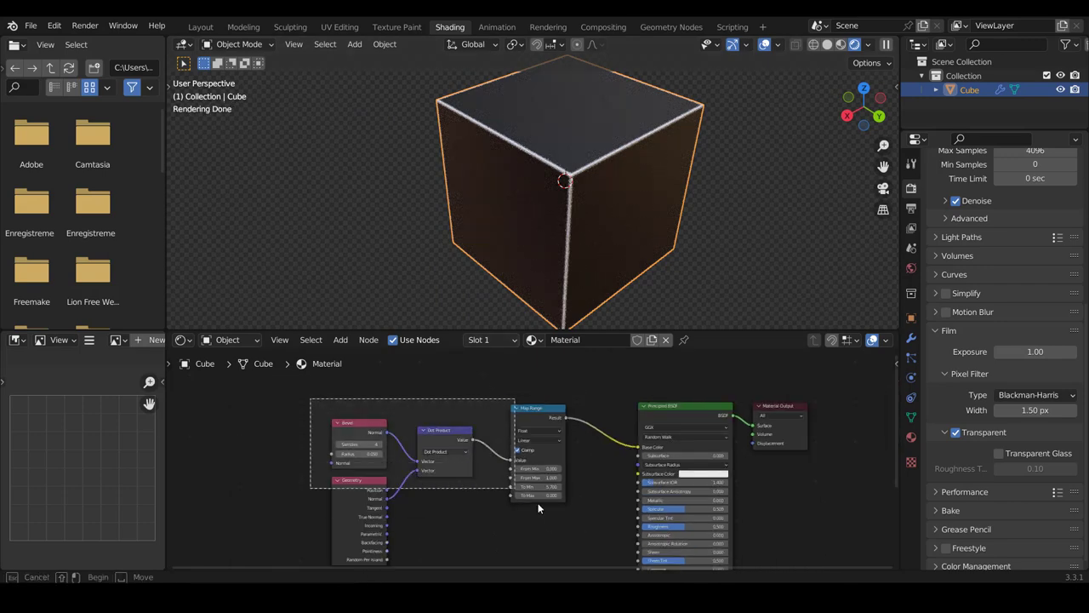
{"action": "key", "text": "g"}
{"action": "left_click", "coordinate": [577, 408]}
{"action": "scroll", "coordinate": [577, 407], "scroll_direction": "down", "scroll_amount": 1}
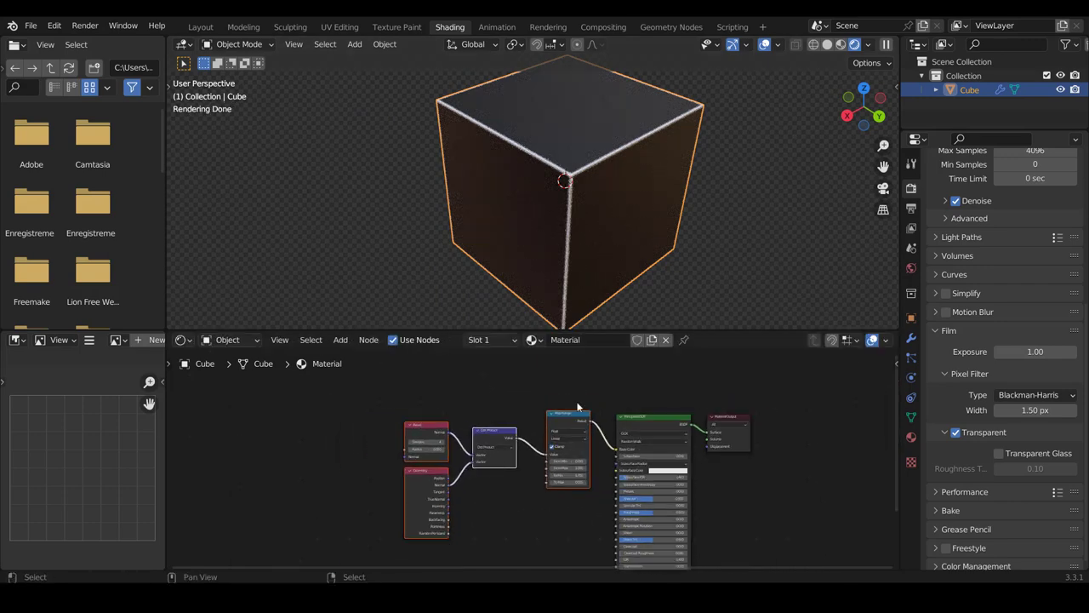
{"action": "scroll", "coordinate": [509, 383], "scroll_direction": "up", "scroll_amount": 2}
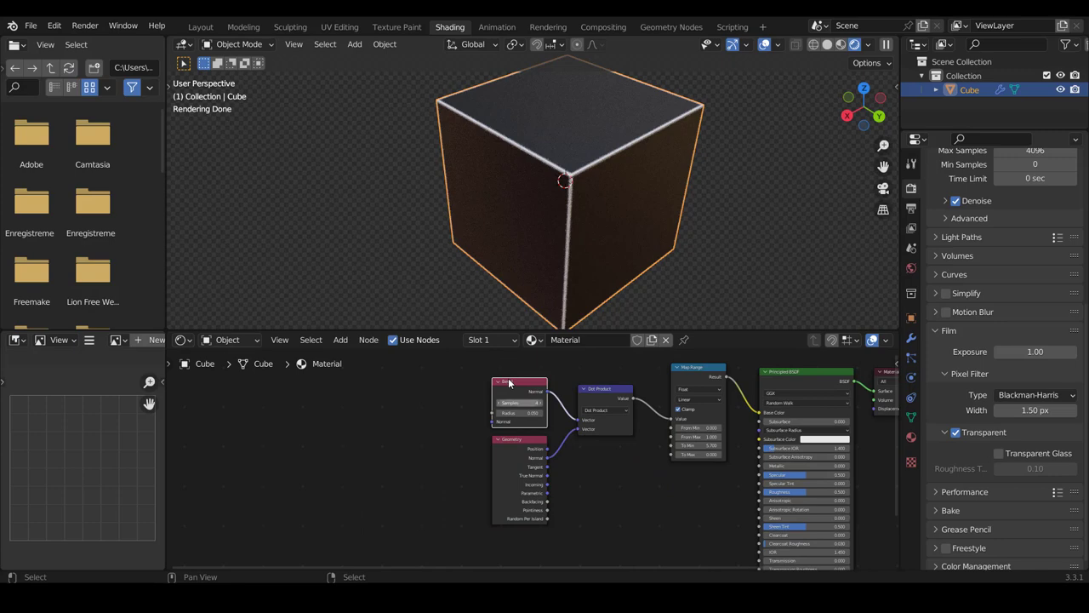
- Move the Bevel, Geometry and Dot Product nodes back left, spacing them from Map Range
{"action": "left_click", "coordinate": [508, 451]}
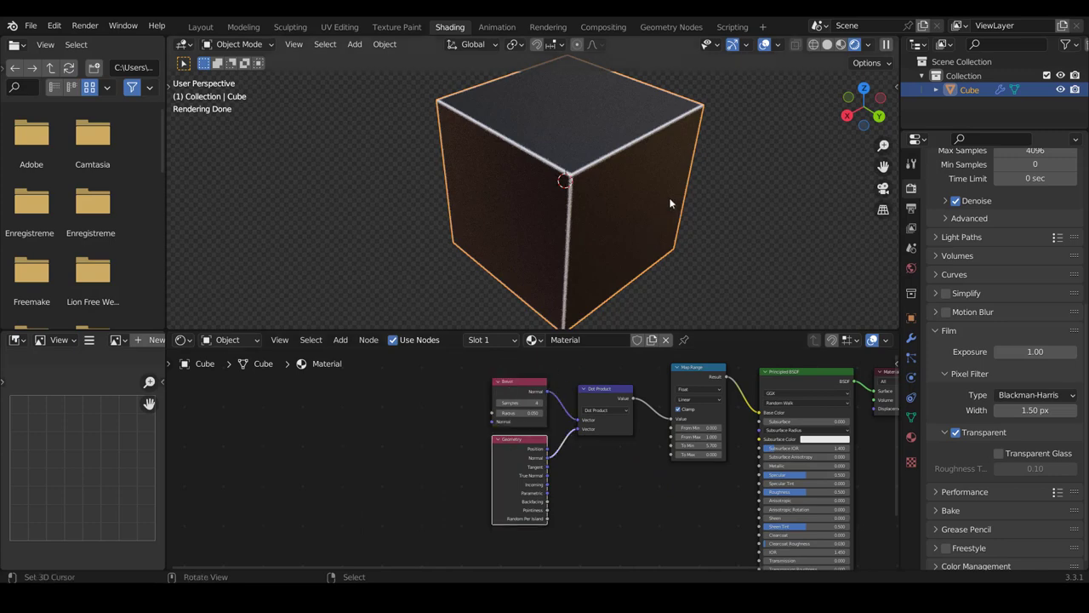
{"action": "middle_click_drag", "start_coordinate": [564, 195], "coordinate": [562, 195]}
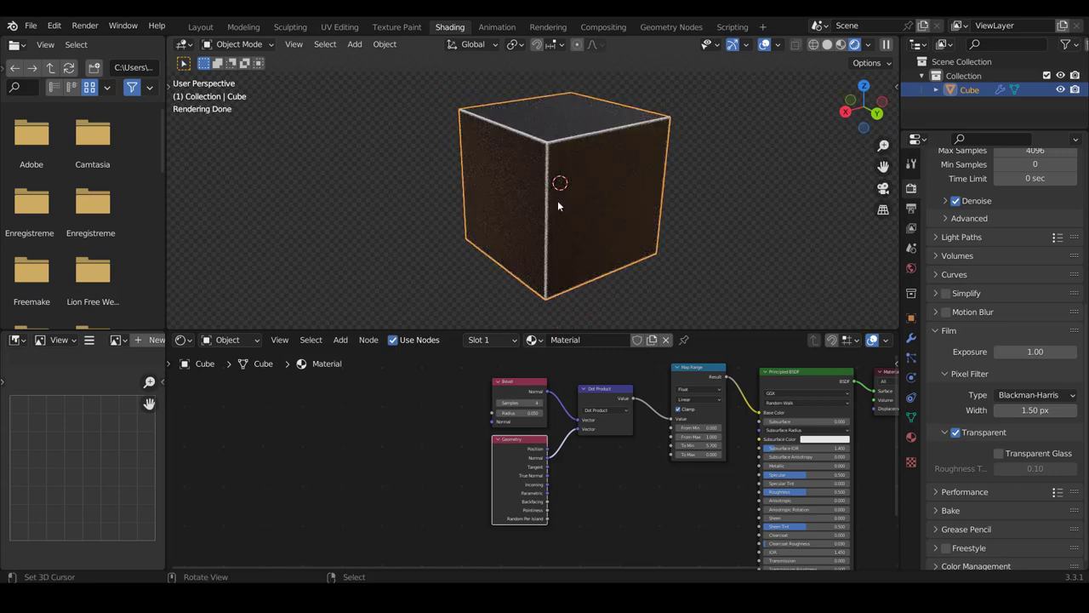
{"action": "mouse_move", "coordinate": [479, 373]}
{"action": "left_mouse_down"}
{"action": "mouse_move", "coordinate": [545, 468]}
{"action": "mouse_move", "coordinate": [464, 457]}
{"action": "left_mouse_up"}
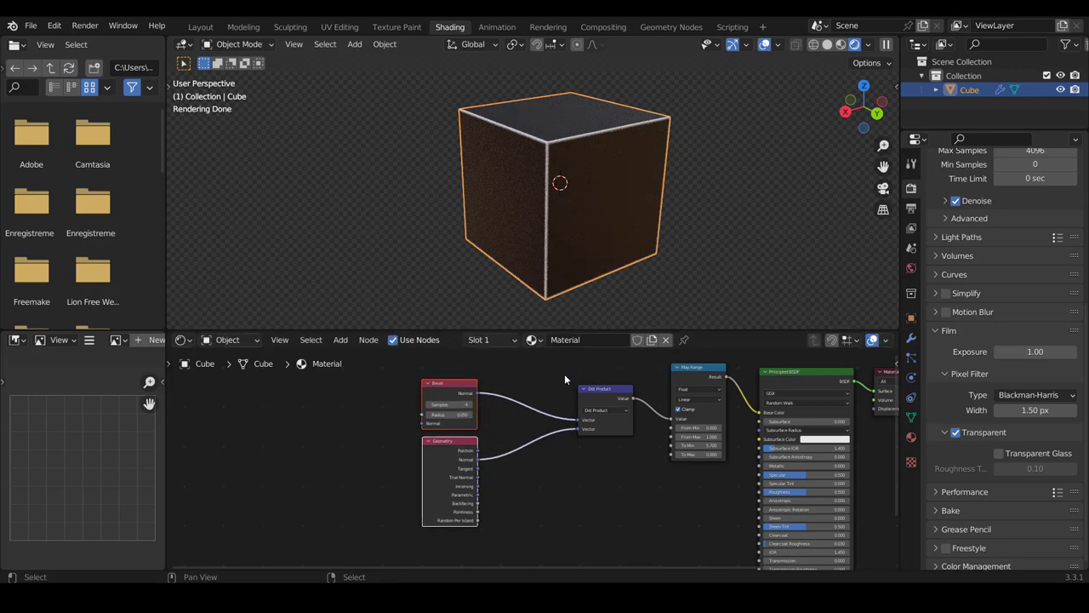
{"action": "left_click_drag", "start_coordinate": [607, 392], "coordinate": [545, 396]}
{"action": "scroll", "coordinate": [547, 396], "scroll_direction": "up", "scroll_amount": 3}
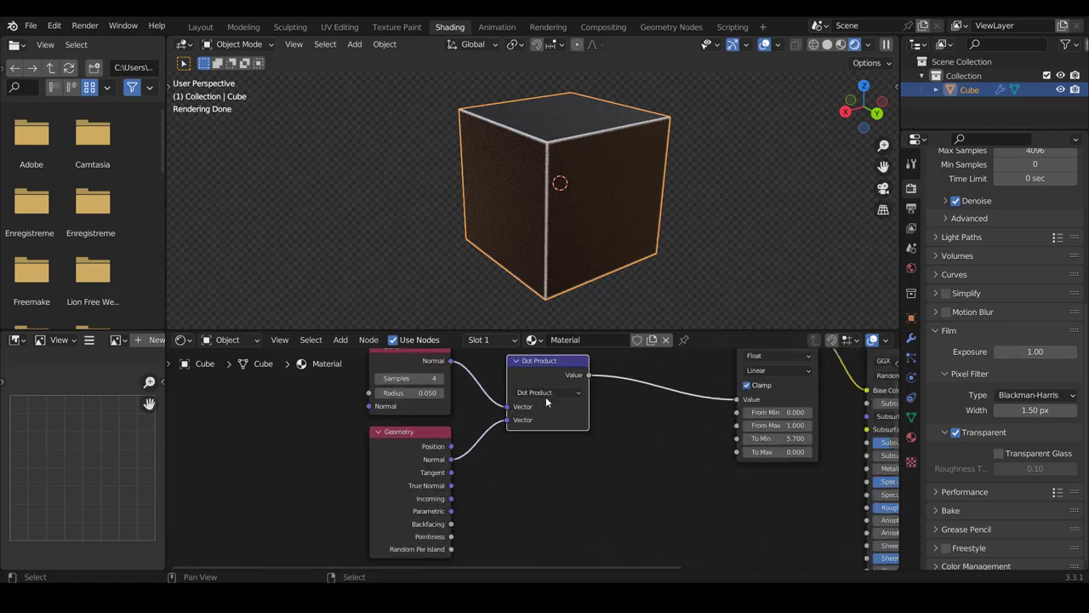
{"action": "middle_click_drag", "start_coordinate": [531, 412], "coordinate": [518, 459]}
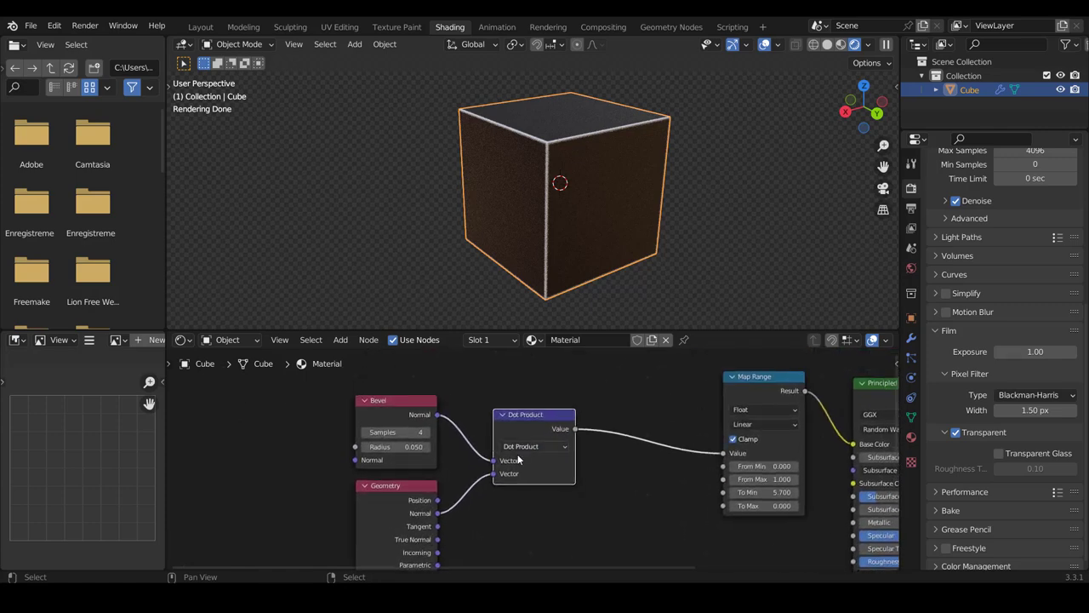
- Move the Map Range node left, closer to the Dot Product node
{"action": "scroll", "coordinate": [517, 459], "scroll_direction": "right", "scroll_amount": 1}
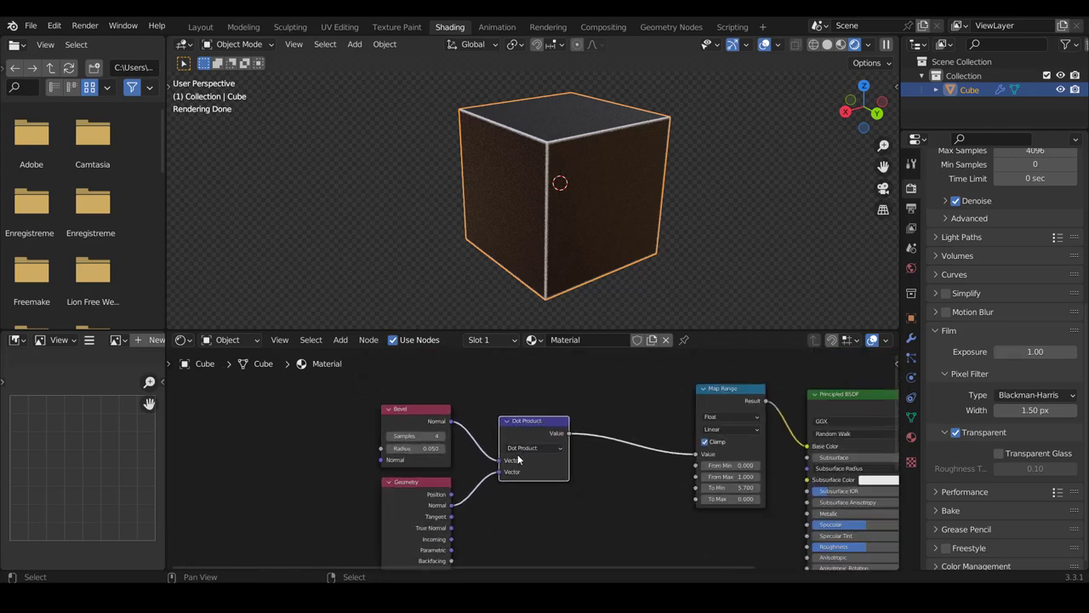
{"action": "scroll", "coordinate": [517, 460], "scroll_direction": "right", "scroll_amount": 2}
{"action": "scroll", "coordinate": [518, 460], "scroll_direction": "right", "scroll_amount": 2}
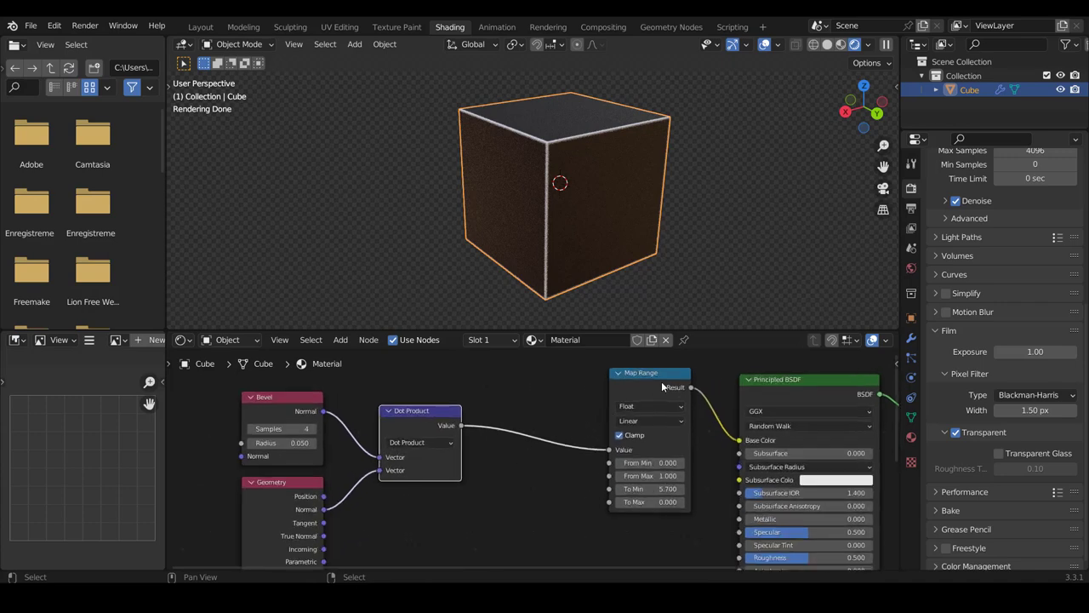
{"action": "left_click_drag", "start_coordinate": [641, 382], "coordinate": [549, 389]}
- Set Map Range To Min to 6.300 and From Max to 1.000
{"action": "scroll", "coordinate": [456, 403], "scroll_direction": "up", "scroll_amount": 2}
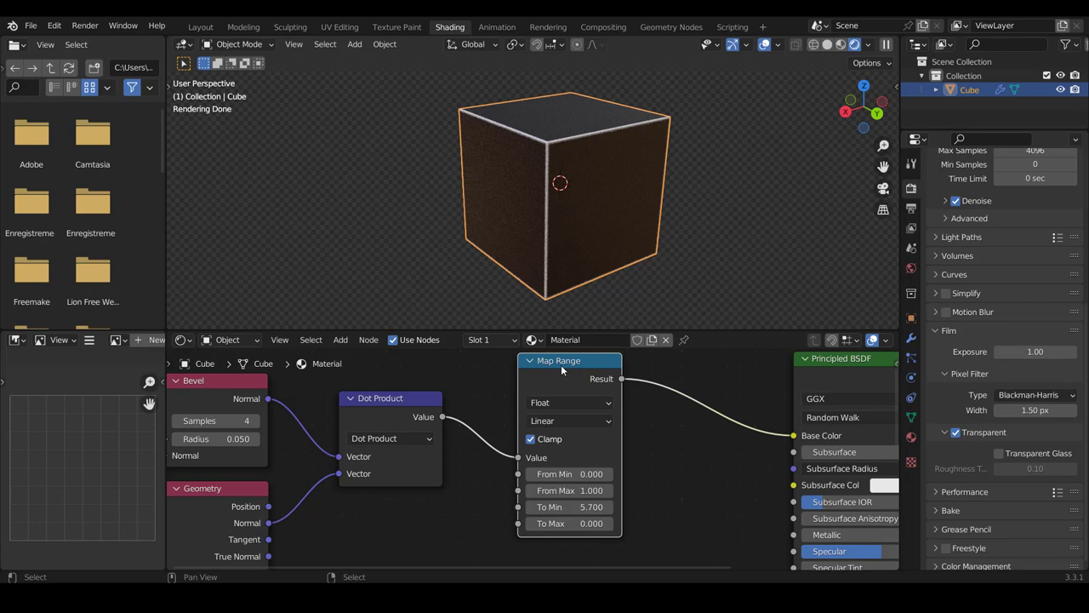
{"action": "scroll", "coordinate": [554, 431], "scroll_direction": "down", "scroll_amount": 2, "text": "shift"}
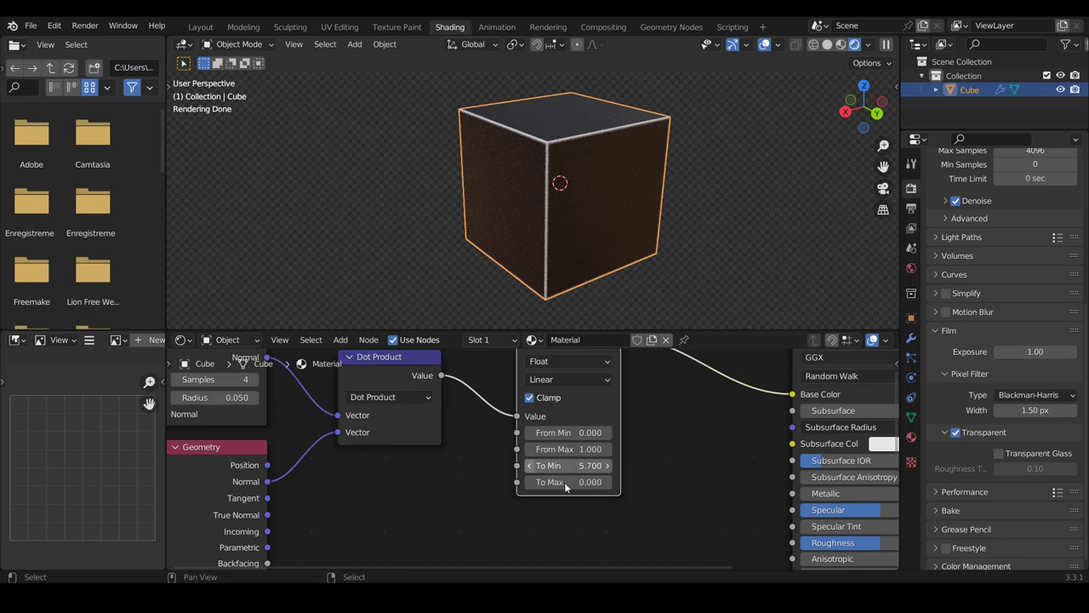
{"action": "mouse_move", "coordinate": [570, 466]}
{"action": "left_mouse_down"}
{"action": "mouse_move", "coordinate": [596, 465]}
{"action": "mouse_move", "coordinate": [561, 466]}
{"action": "left_mouse_up"}
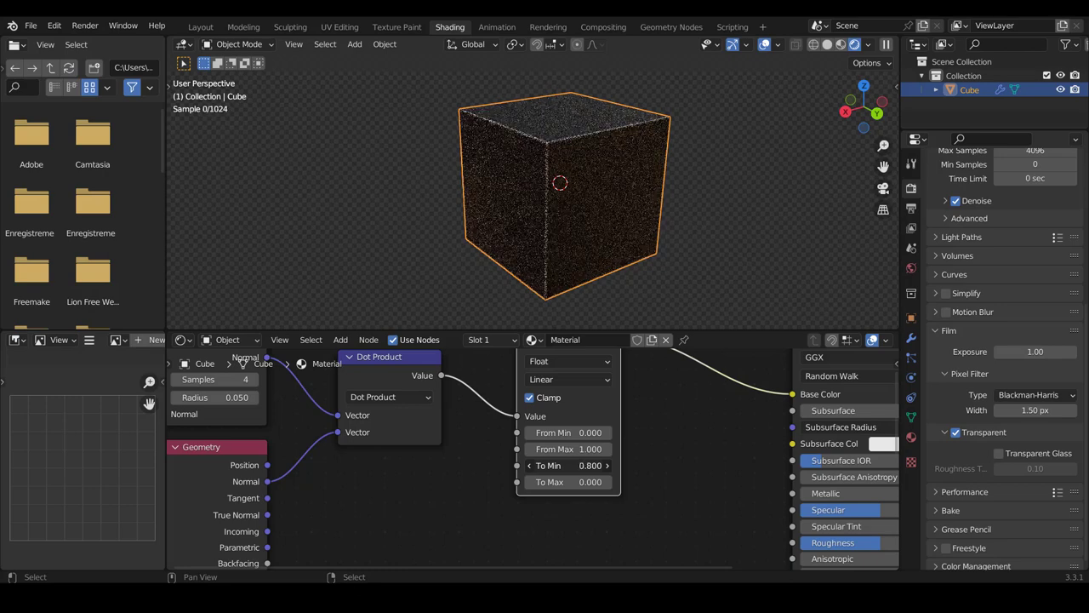
{"action": "key", "text": "minus"}
{"action": "type", "text": "6.300"}
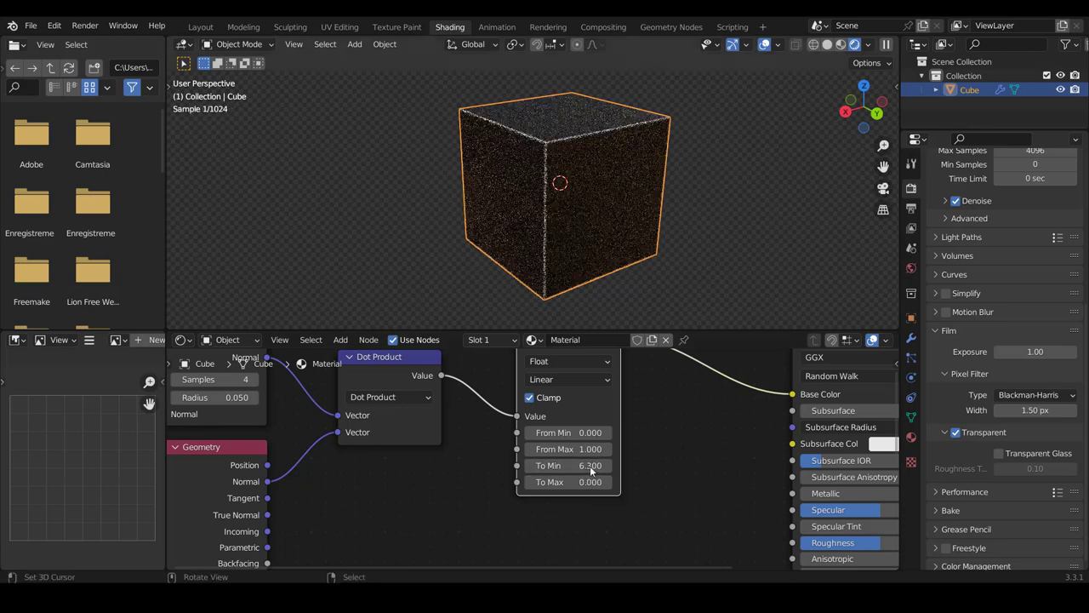
{"action": "mouse_move", "coordinate": [587, 449]}
{"action": "left_mouse_down"}
{"action": "mouse_move", "coordinate": [613, 448]}
{"action": "mouse_move", "coordinate": [545, 449]}
{"action": "left_mouse_up"}
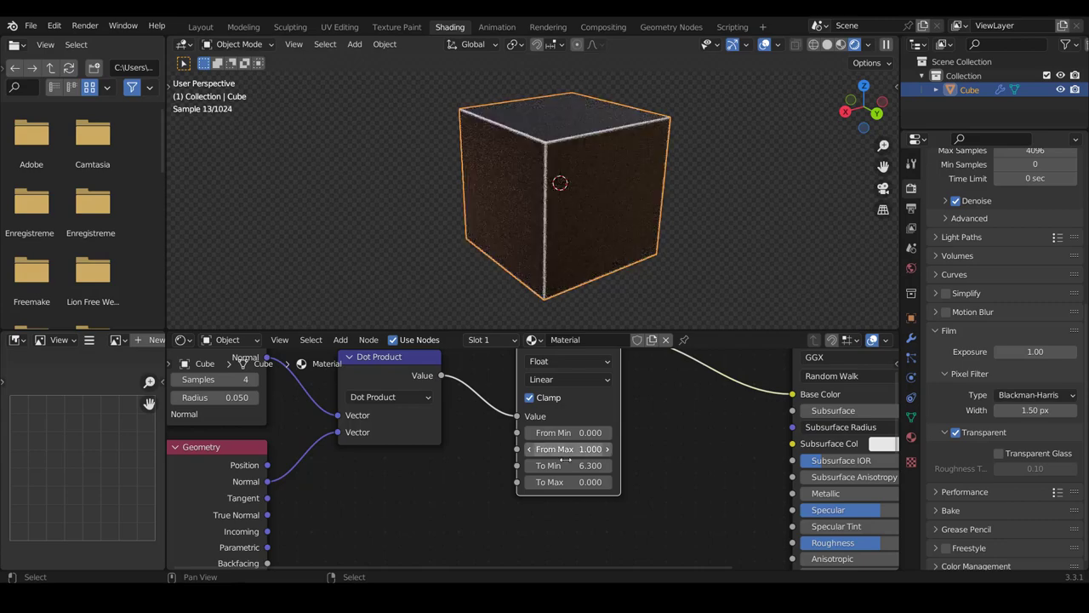
{"action": "left_click", "coordinate": [568, 449]}
{"action": "key", "text": "Return"}
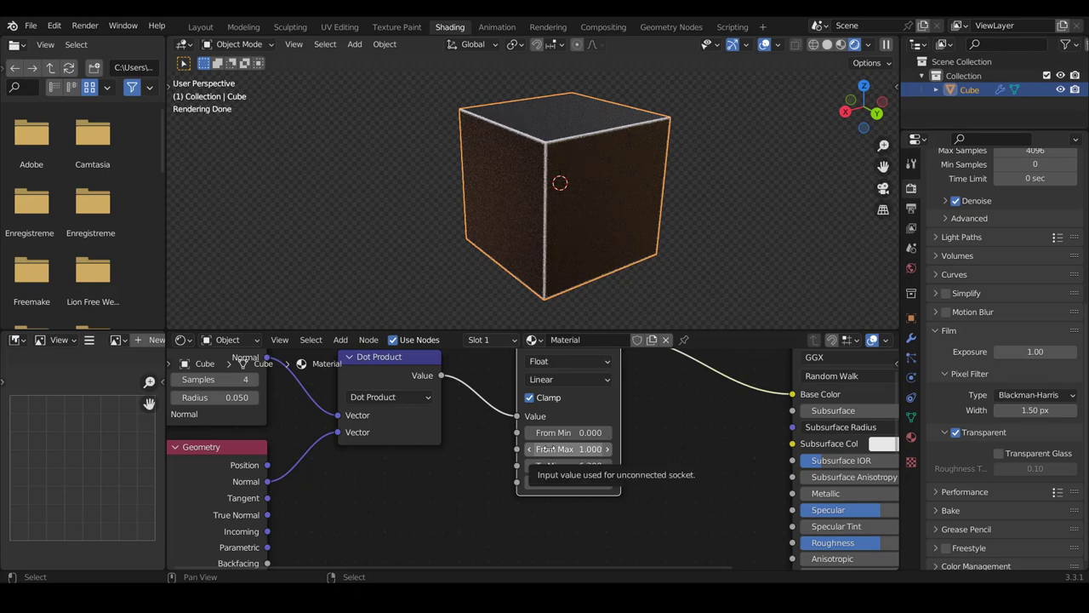
{"action": "scroll", "coordinate": [554, 449], "scroll_direction": "down", "scroll_amount": 2}
{"action": "scroll", "coordinate": [554, 449], "scroll_direction": "down", "scroll_amount": 1}
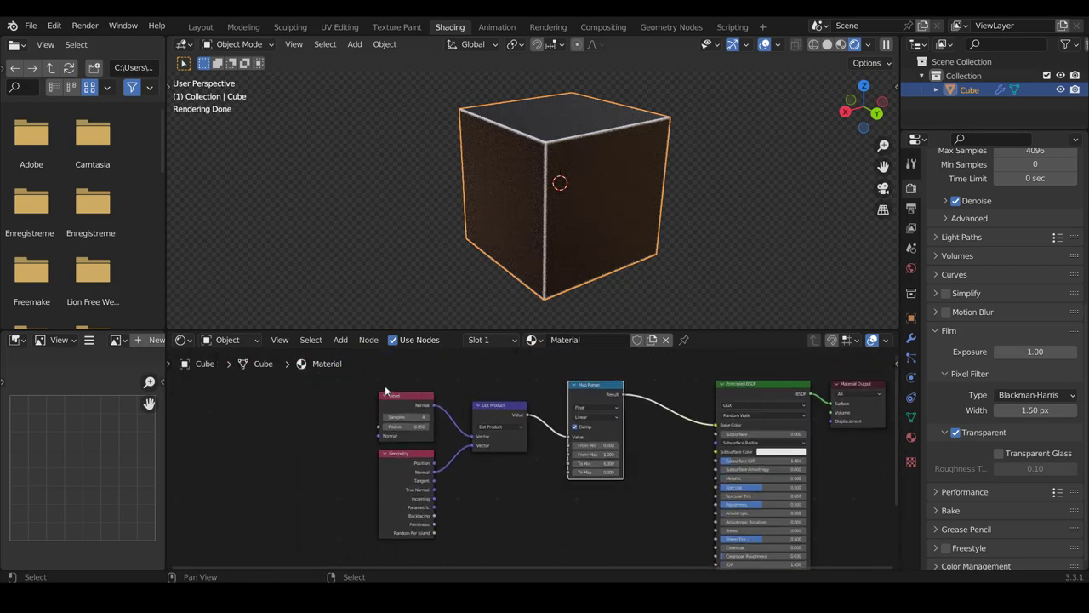
- Move the Bevel, Geometry, Dot Product and Map Range nodes right beside the Principled BSDF
{"action": "left_click_drag", "start_coordinate": [367, 378], "coordinate": [588, 489]}
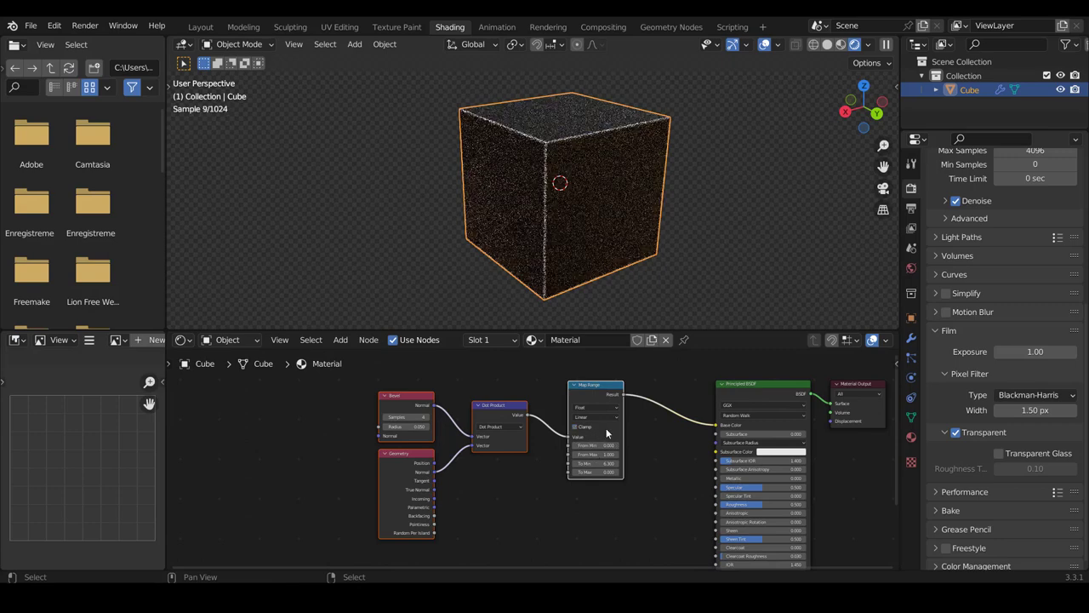
{"action": "left_click", "coordinate": [605, 389], "text": "shift"}
{"action": "left_click_drag", "start_coordinate": [605, 388], "coordinate": [633, 390]}
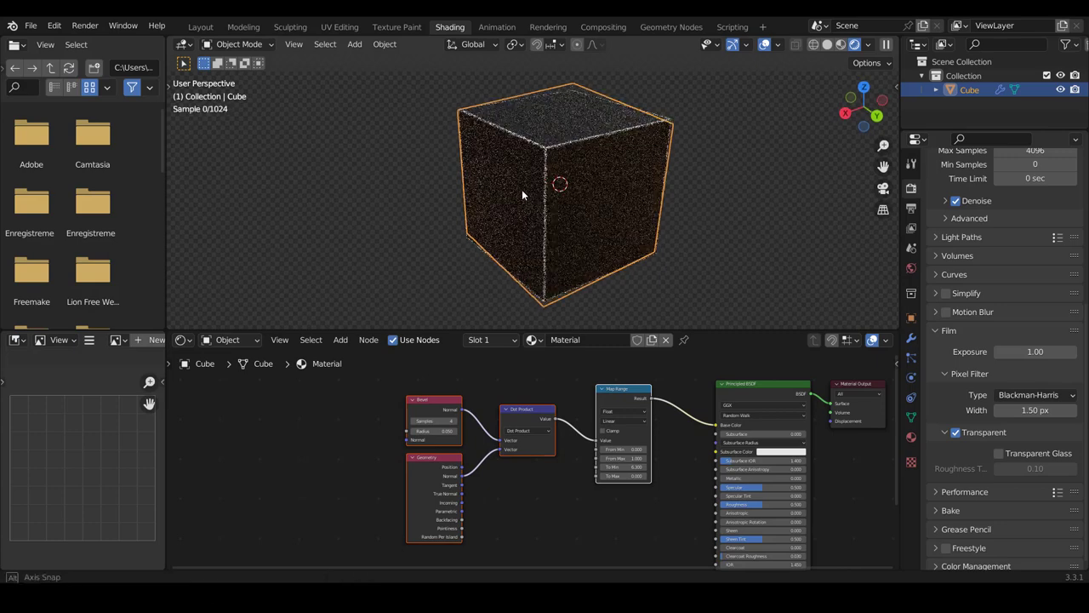
- Orbit the viewport to inspect the cube's thin glowing white edges
{"action": "middle_click_drag", "start_coordinate": [522, 195], "coordinate": [521, 210]}
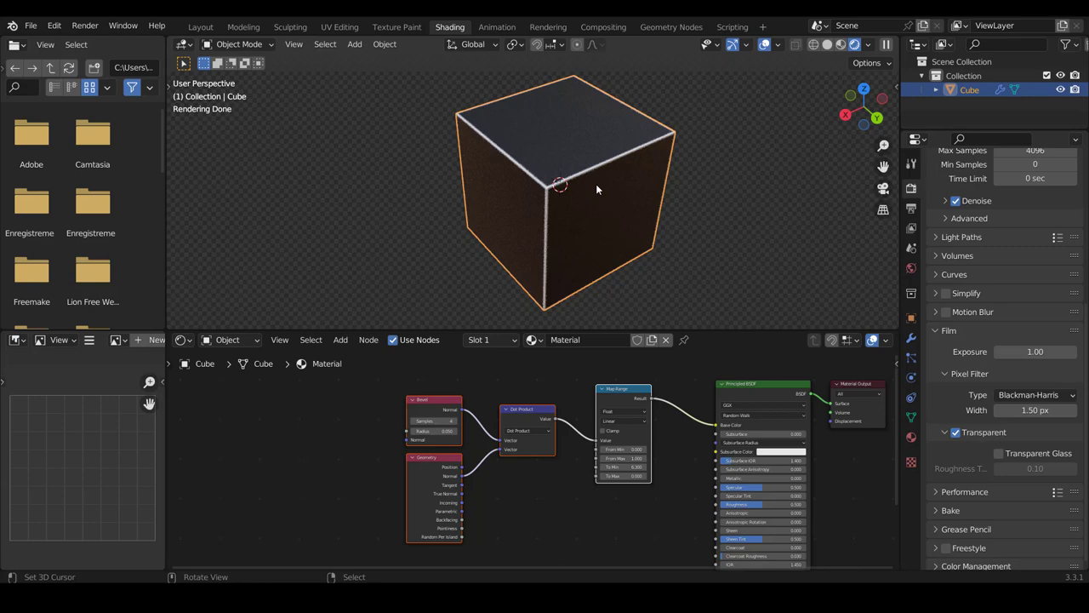
{"action": "middle_click_drag", "start_coordinate": [593, 189], "coordinate": [592, 197]}
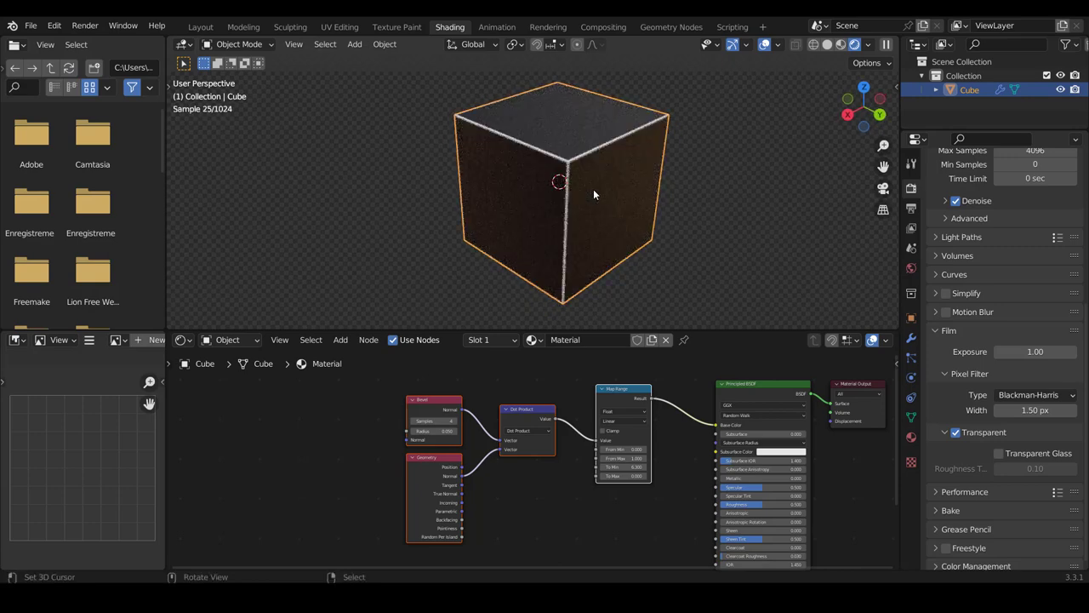
{"action": "scroll", "coordinate": [560, 366], "scroll_direction": "left", "scroll_amount": 3, "text": "ctrl"}
{"action": "scroll", "coordinate": [550, 390], "scroll_direction": "up", "scroll_amount": 2}
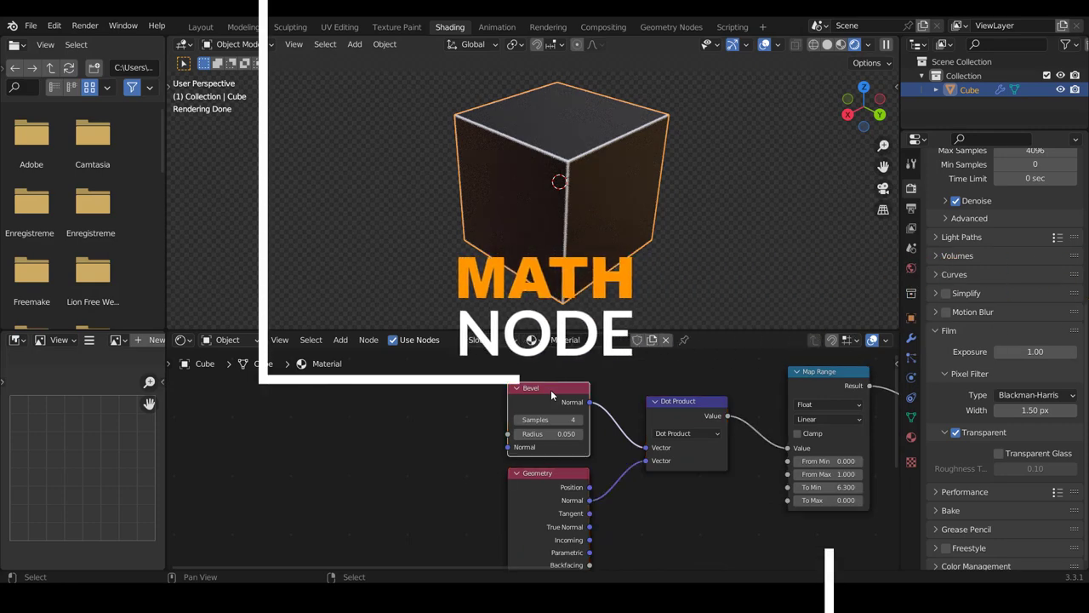
- Increase the Bevel node's Radius from 0.050 to 0.250 for wider glowing edges
{"action": "middle_click_drag", "start_coordinate": [415, 441], "coordinate": [415, 442]}
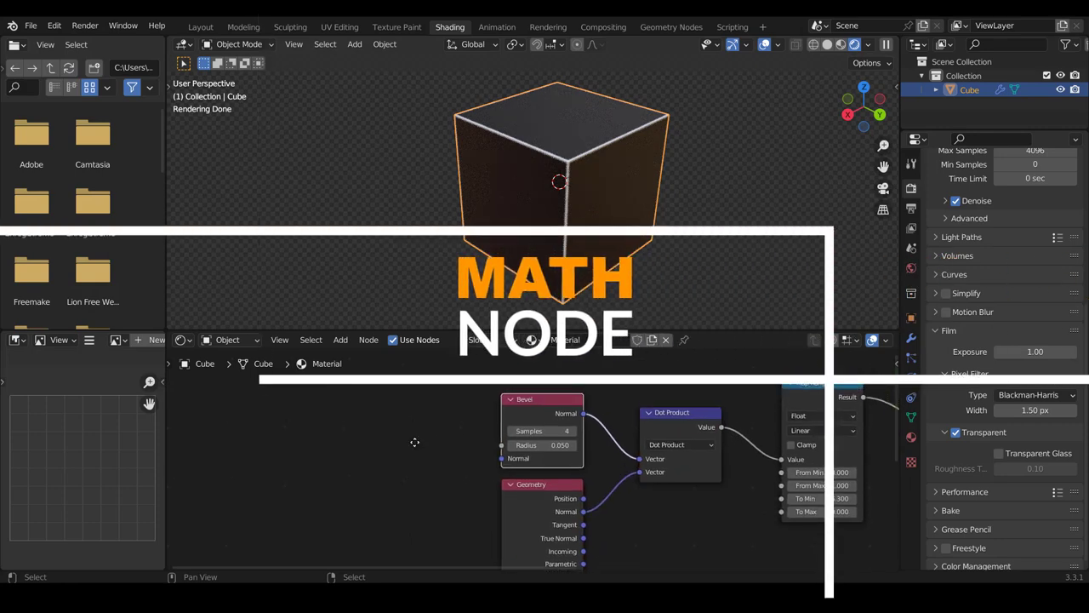
{"action": "scroll", "coordinate": [415, 441], "scroll_direction": "up", "scroll_amount": 2}
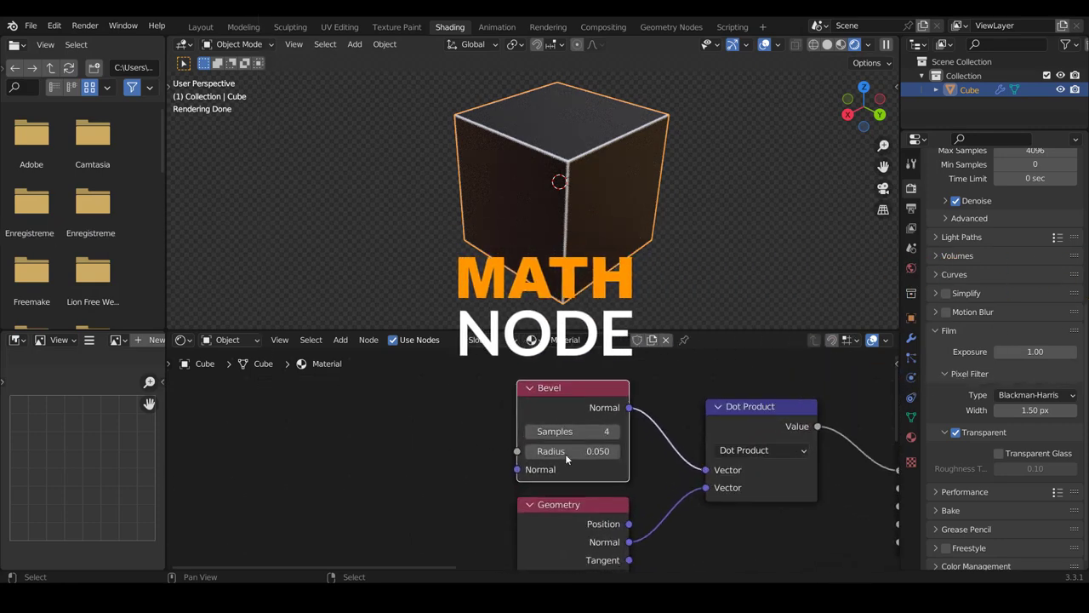
{"action": "mouse_move", "coordinate": [567, 452]}
{"action": "left_mouse_down"}
{"action": "mouse_move", "coordinate": [618, 452]}
{"action": "mouse_move", "coordinate": [599, 452]}
{"action": "left_mouse_up"}
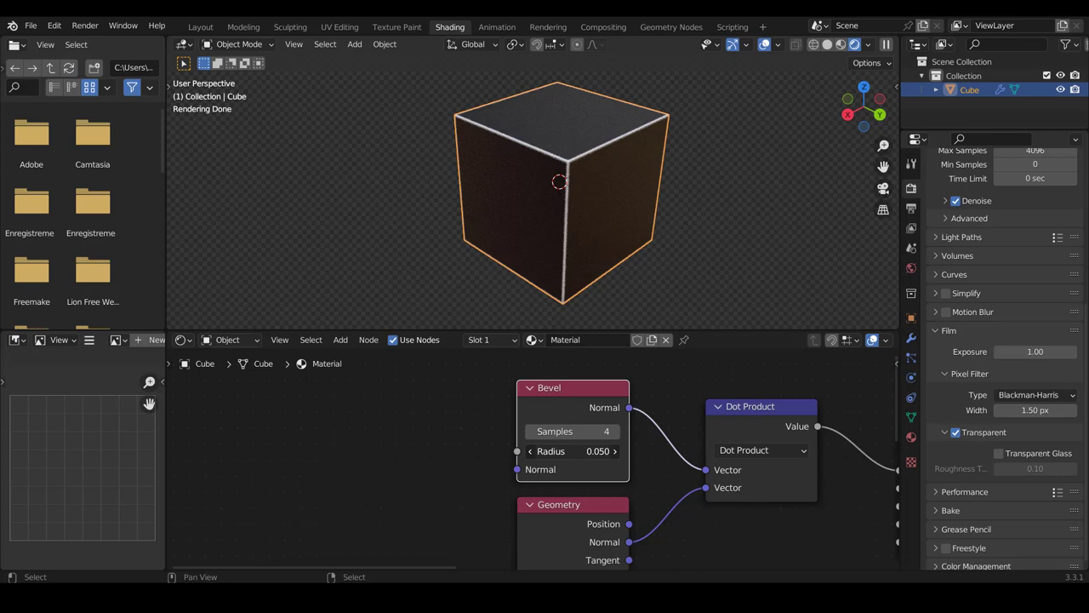
{"action": "left_click_drag", "start_coordinate": [598, 452], "coordinate": [609, 451]}
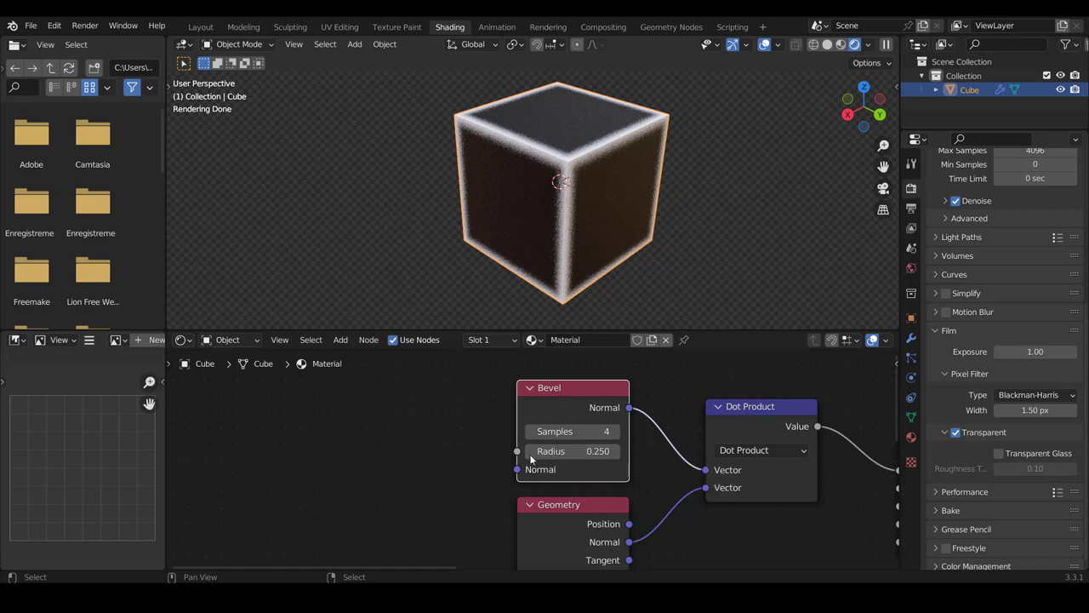
- Add a Math node set to Add and position it beside the Bevel node to feed its Radius
{"action": "scroll", "coordinate": [375, 460], "scroll_direction": "down", "scroll_amount": 2}
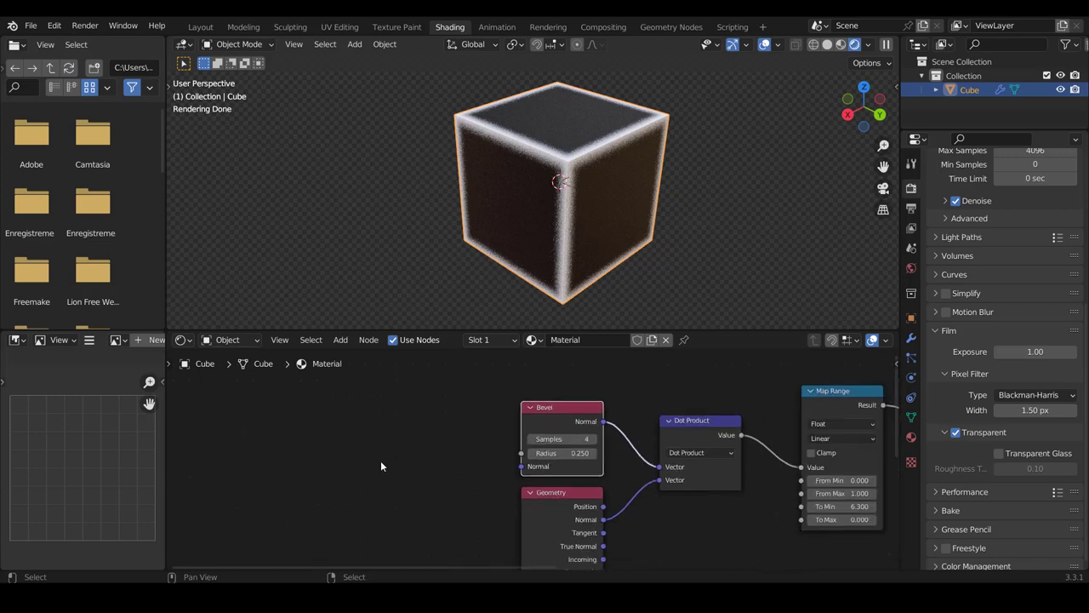
{"action": "scroll", "coordinate": [447, 458], "scroll_direction": "down", "scroll_amount": 1}
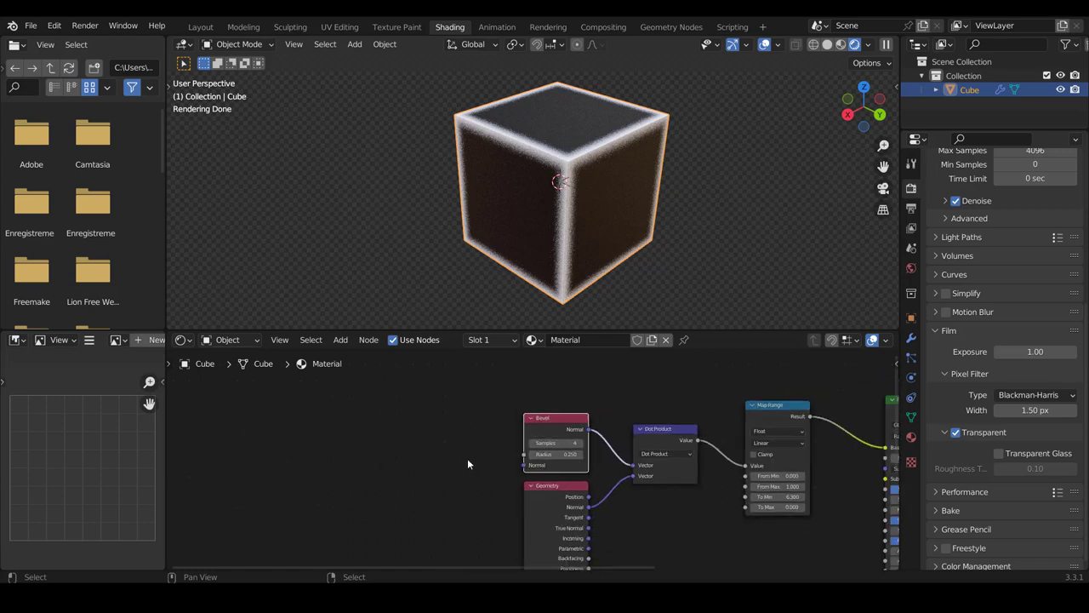
{"action": "scroll", "coordinate": [467, 459], "scroll_direction": "up", "scroll_amount": 2}
{"action": "scroll", "coordinate": [476, 428], "scroll_direction": "up", "scroll_amount": 1}
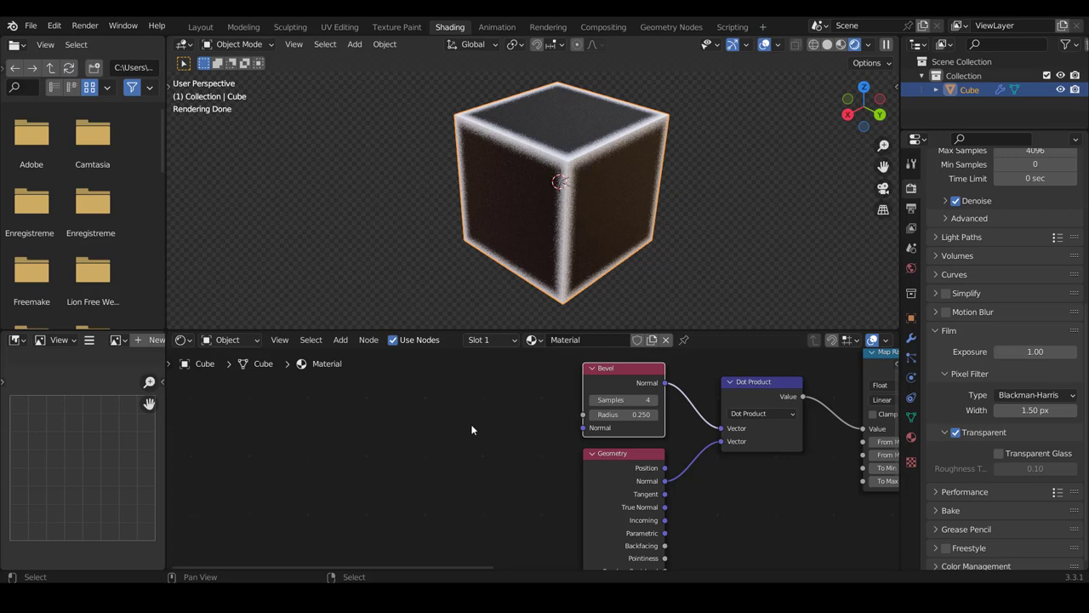
{"action": "left_click", "coordinate": [342, 340]}
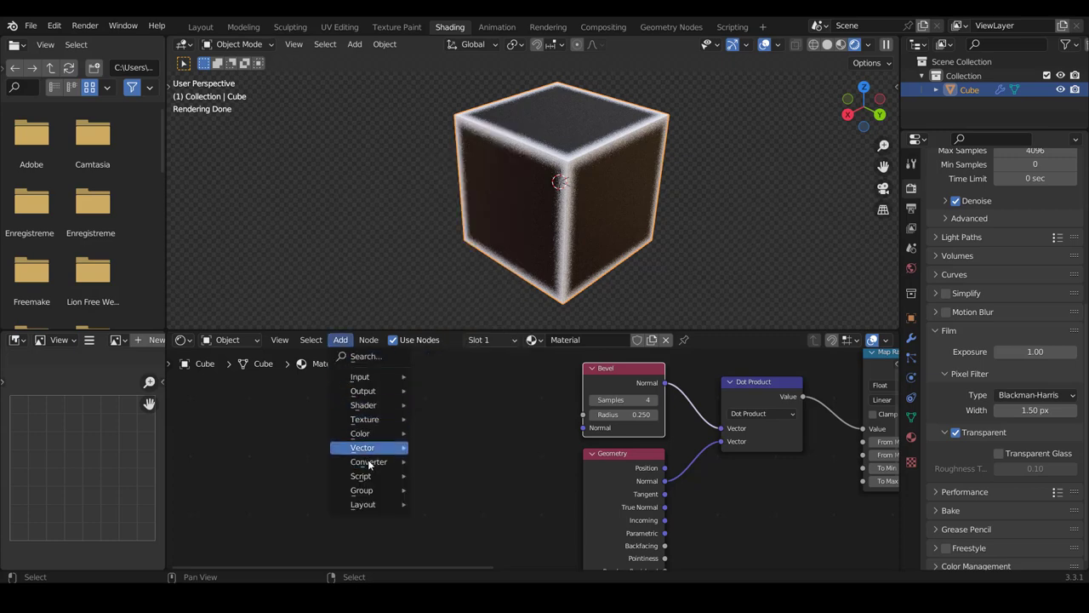
{"action": "mouse_move", "coordinate": [368, 461]}
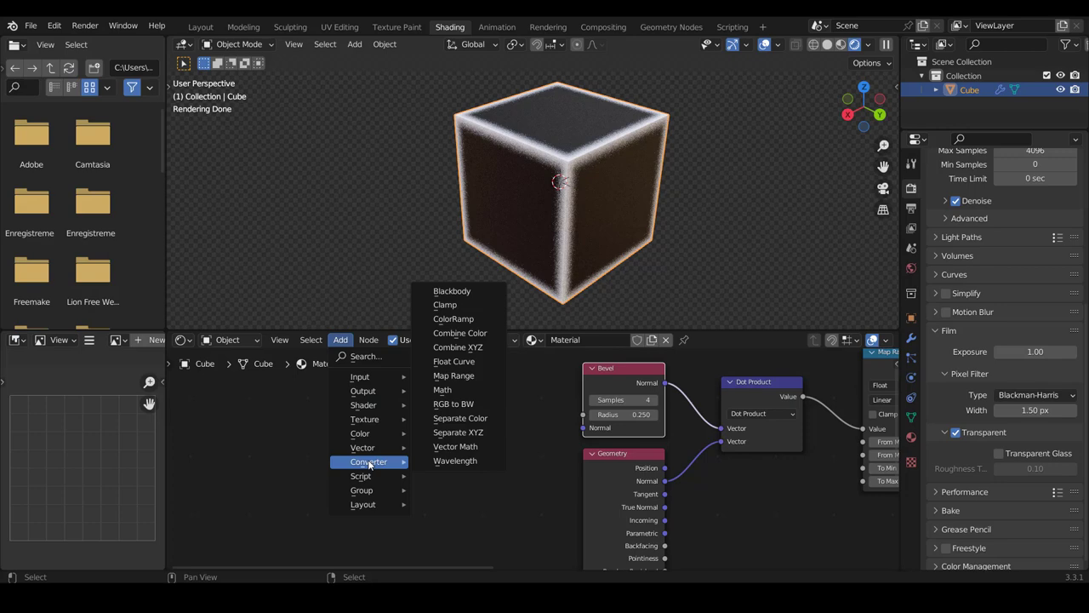
{"action": "left_click", "coordinate": [462, 390]}
{"action": "left_click", "coordinate": [424, 400]}
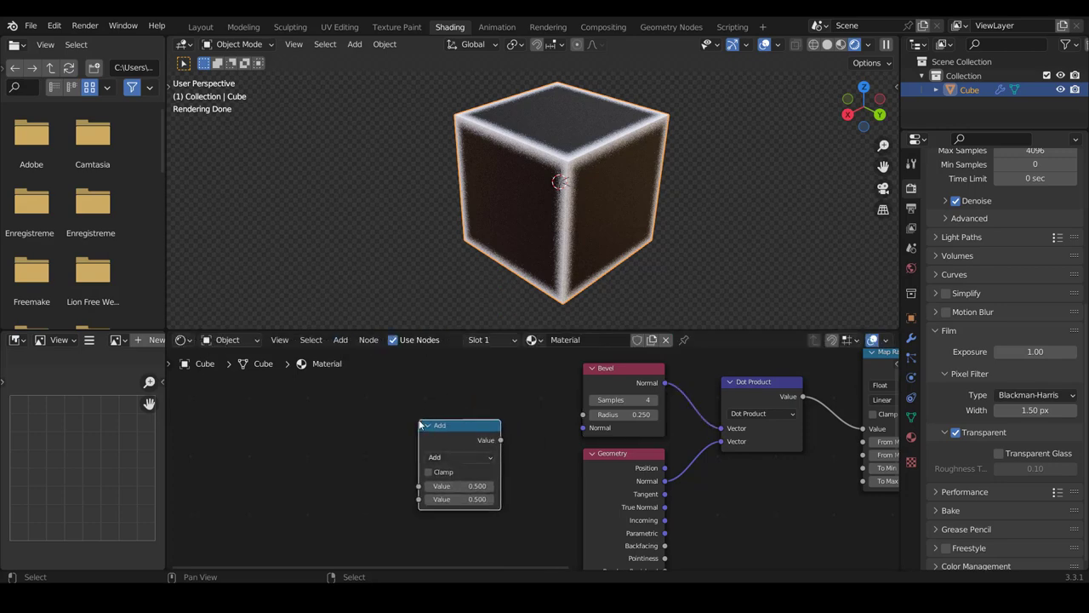
{"action": "scroll", "coordinate": [432, 480], "scroll_direction": "up", "scroll_amount": 2}
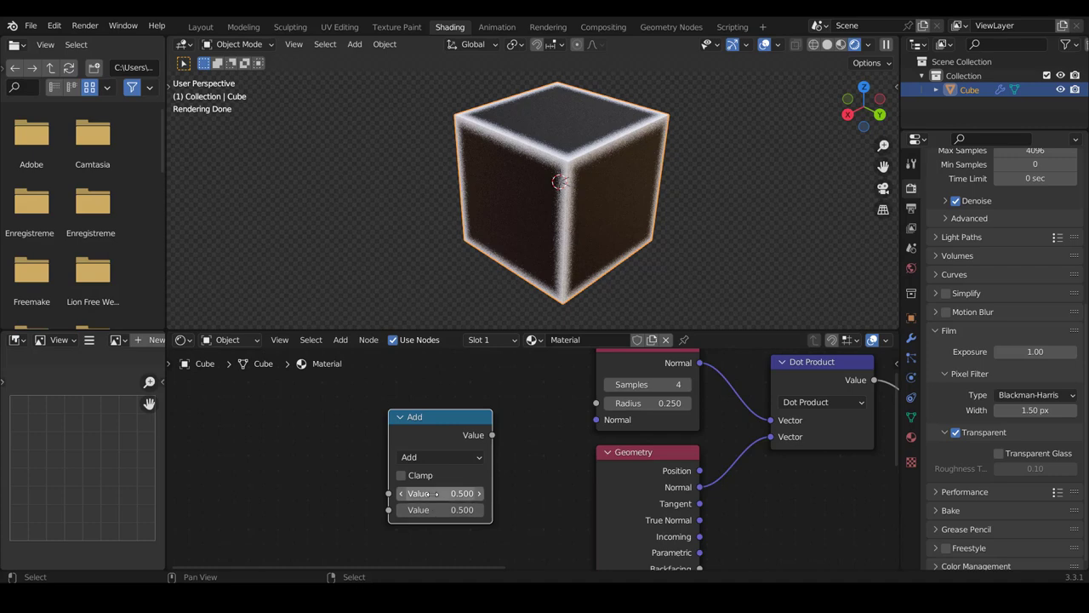
{"action": "left_click_drag", "start_coordinate": [473, 430], "coordinate": [595, 403]}
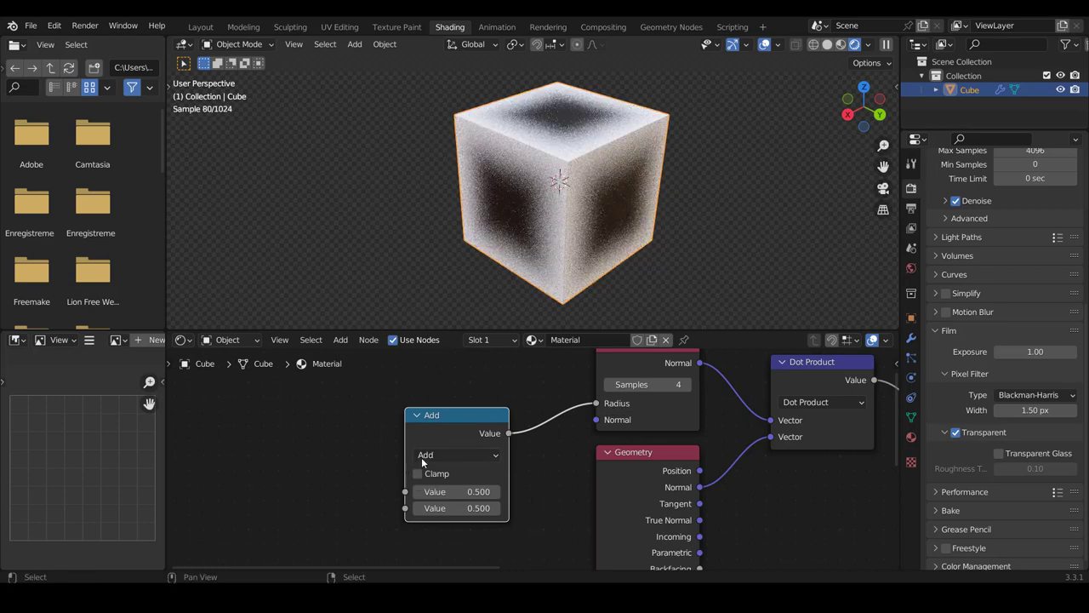
- Set the Add node's values to -0.100 and 0.200
{"action": "mouse_move", "coordinate": [459, 491]}
{"action": "left_mouse_down"}
{"action": "mouse_move", "coordinate": [421, 491]}
{"action": "mouse_move", "coordinate": [468, 508]}
{"action": "left_mouse_up"}
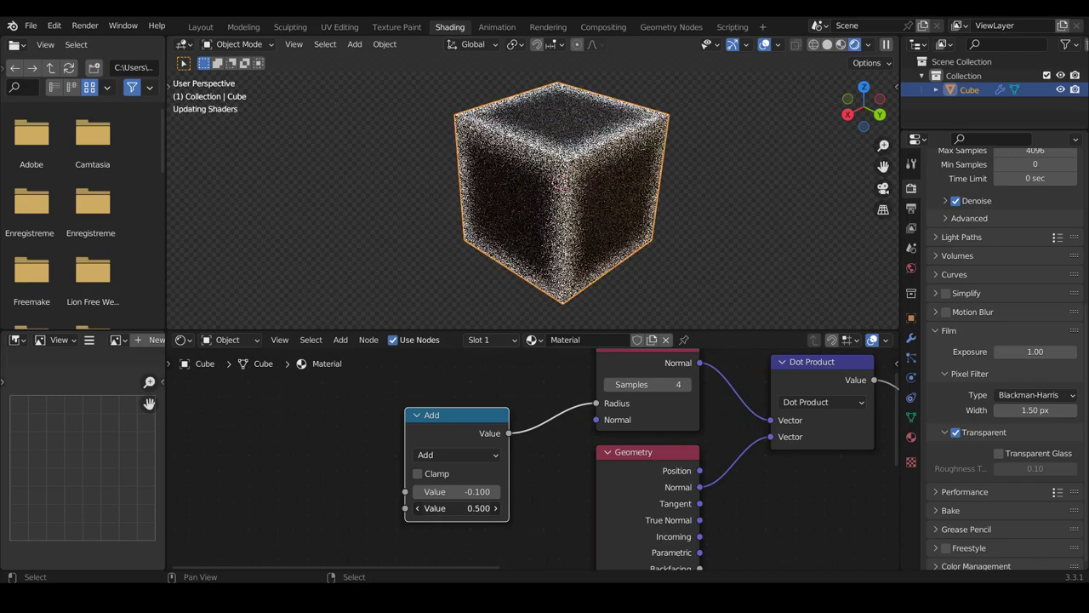
{"action": "mouse_move", "coordinate": [468, 509]}
{"action": "left_mouse_down"}
{"action": "mouse_move", "coordinate": [451, 508]}
{"action": "mouse_move", "coordinate": [468, 508]}
{"action": "left_mouse_up"}
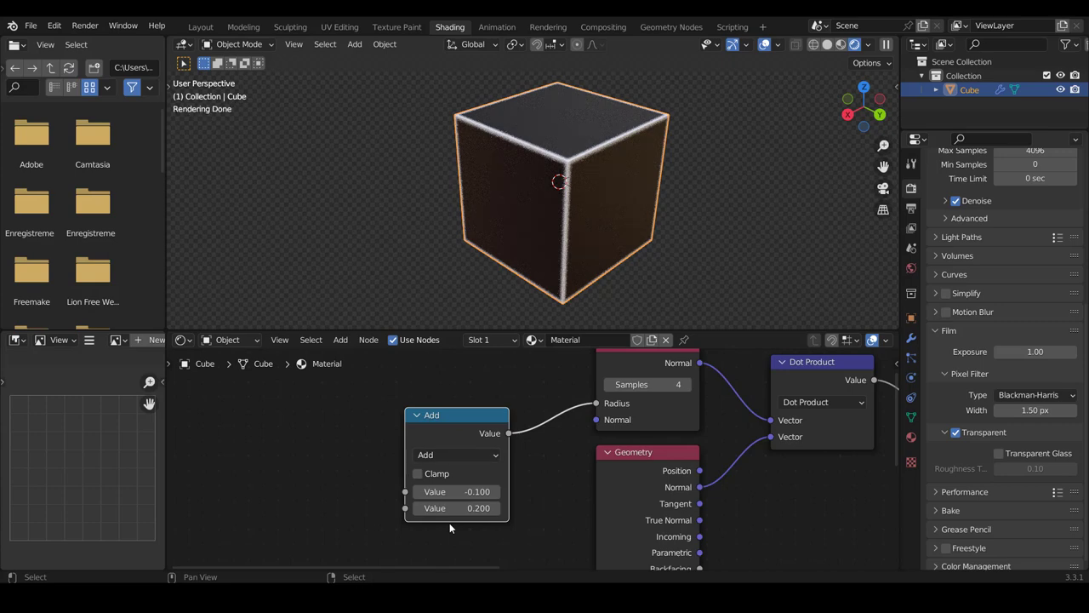
{"action": "scroll", "coordinate": [450, 529], "scroll_direction": "down", "scroll_amount": 2}
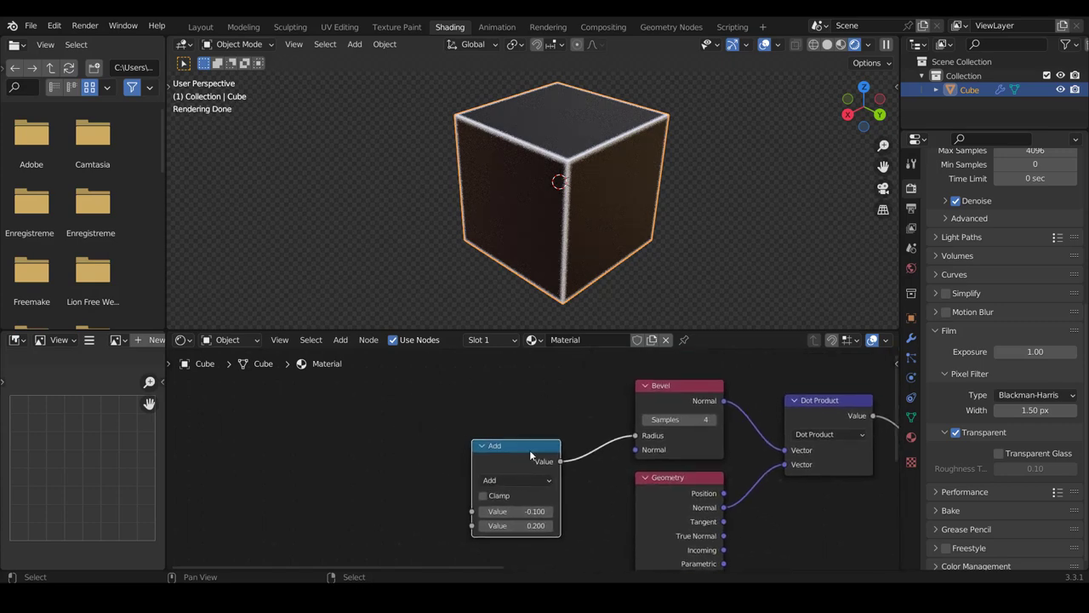
- Place the Add node just left of Bevel and raise its first value to 0.100
{"action": "left_click_drag", "start_coordinate": [530, 449], "coordinate": [577, 448]}
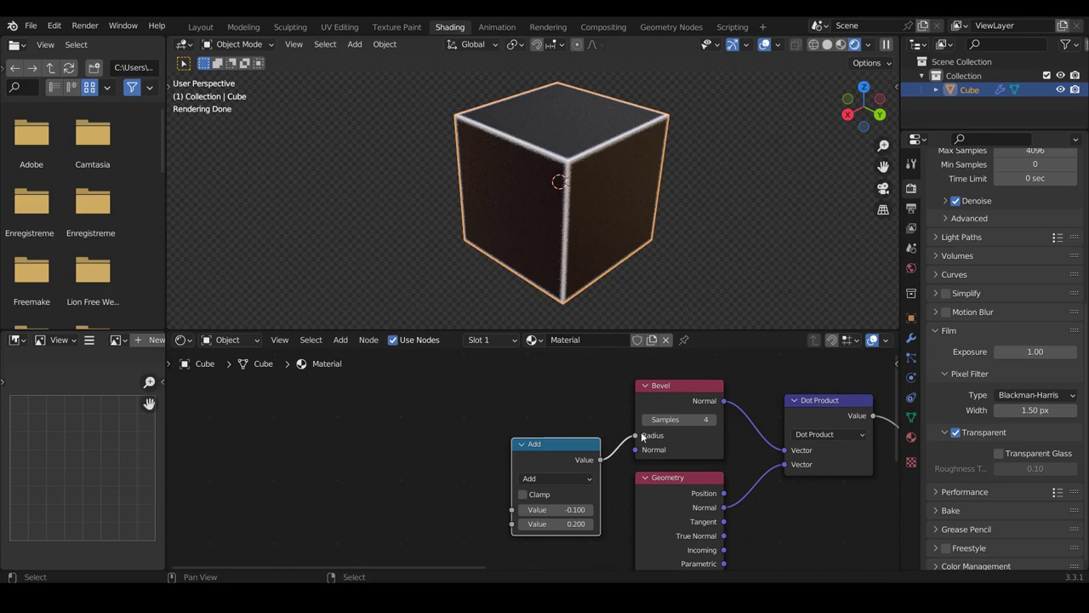
{"action": "left_click_drag", "start_coordinate": [557, 448], "coordinate": [541, 445]}
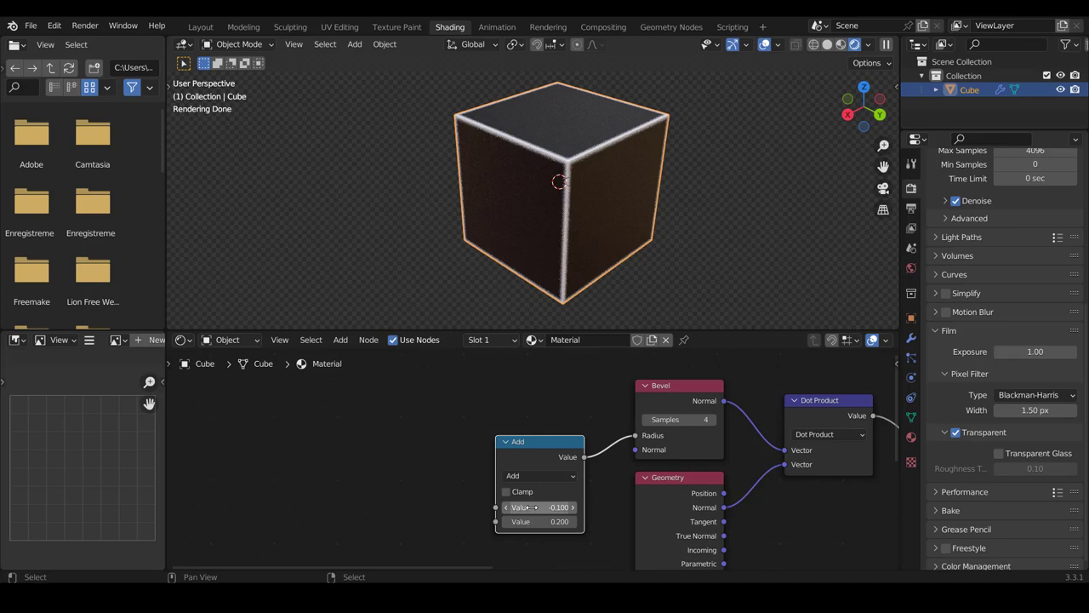
{"action": "mouse_move", "coordinate": [531, 507]}
{"action": "left_mouse_down"}
{"action": "mouse_move", "coordinate": [562, 507]}
{"action": "mouse_move", "coordinate": [545, 507]}
{"action": "left_mouse_up"}
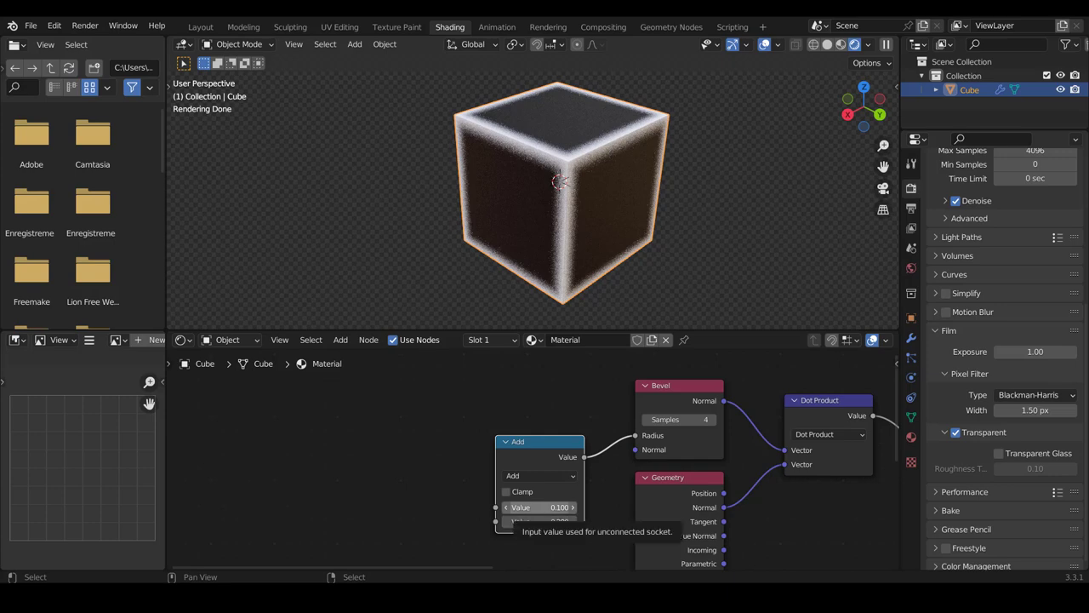
{"action": "left_click_drag", "start_coordinate": [543, 446], "coordinate": [555, 446]}
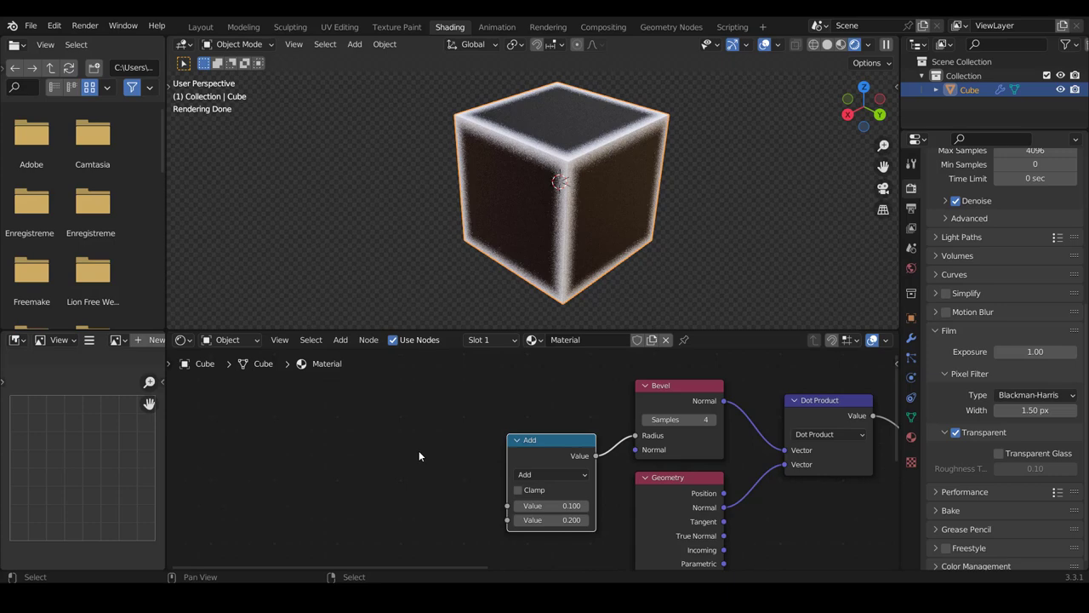
{"action": "scroll", "coordinate": [419, 457], "scroll_direction": "down", "scroll_amount": 2}
{"action": "middle_click_drag", "start_coordinate": [468, 457], "coordinate": [504, 426]}
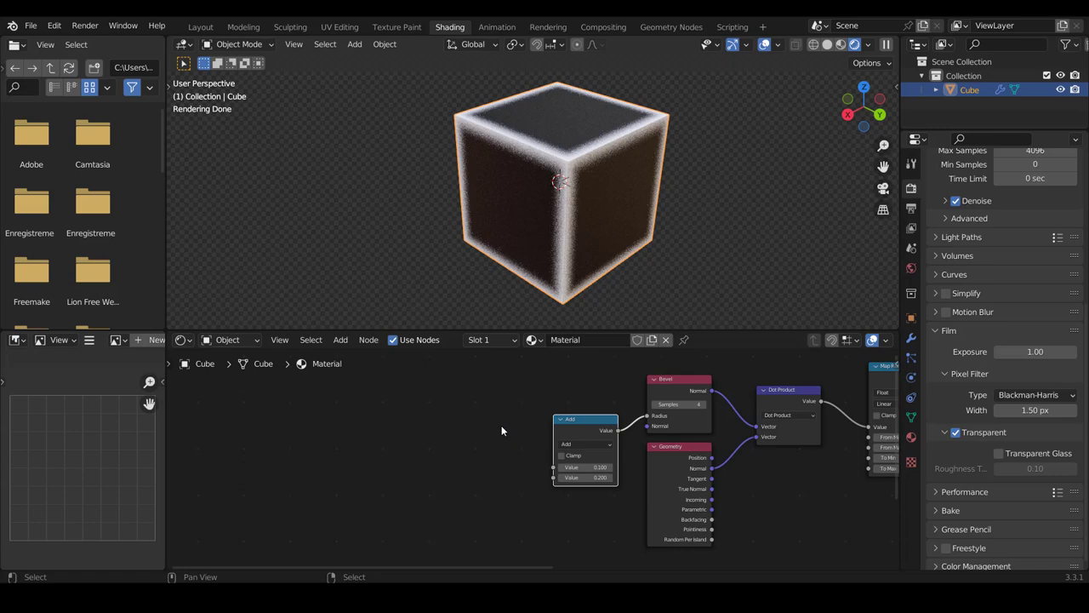
- Add a Noise Texture node and place it below the Map Range node
{"action": "left_click", "coordinate": [340, 340]}
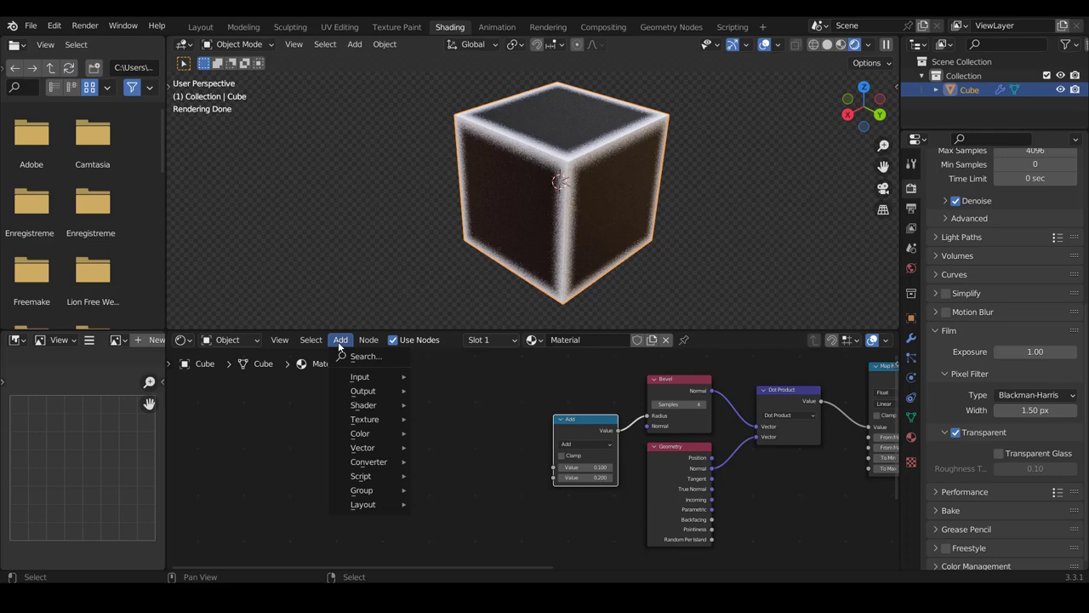
{"action": "scroll", "coordinate": [338, 342], "scroll_direction": "down", "scroll_amount": 2}
{"action": "scroll", "coordinate": [338, 342], "scroll_direction": "down", "scroll_amount": 2}
{"action": "scroll", "coordinate": [338, 341], "scroll_direction": "up", "scroll_amount": 5}
{"action": "mouse_move", "coordinate": [365, 419]}
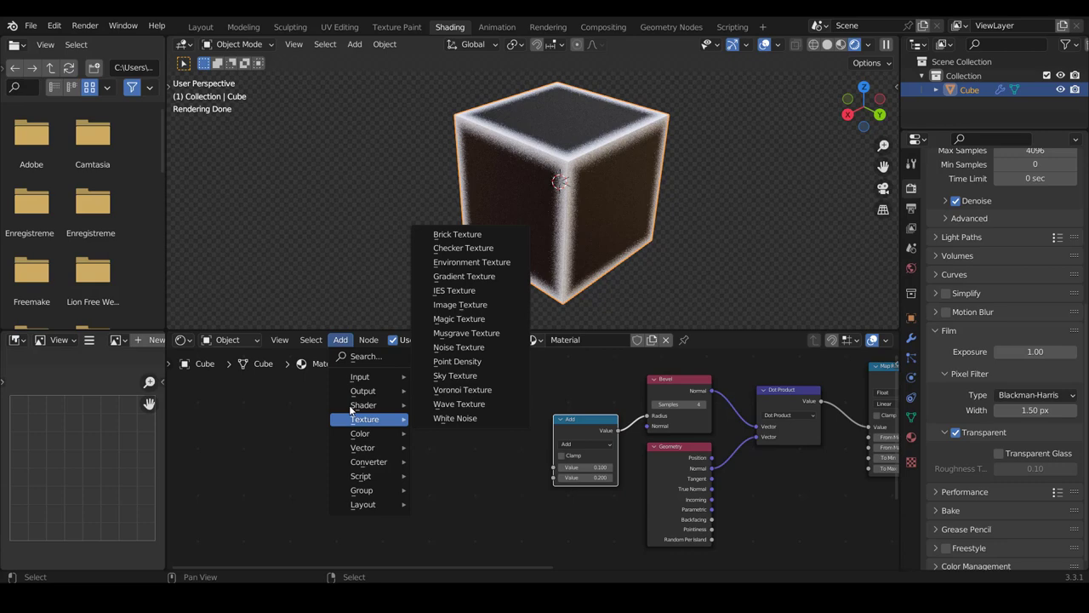
{"action": "left_click", "coordinate": [457, 349]}
{"action": "left_click", "coordinate": [429, 445]}
{"action": "scroll", "coordinate": [422, 384], "scroll_direction": "up", "scroll_amount": 2}
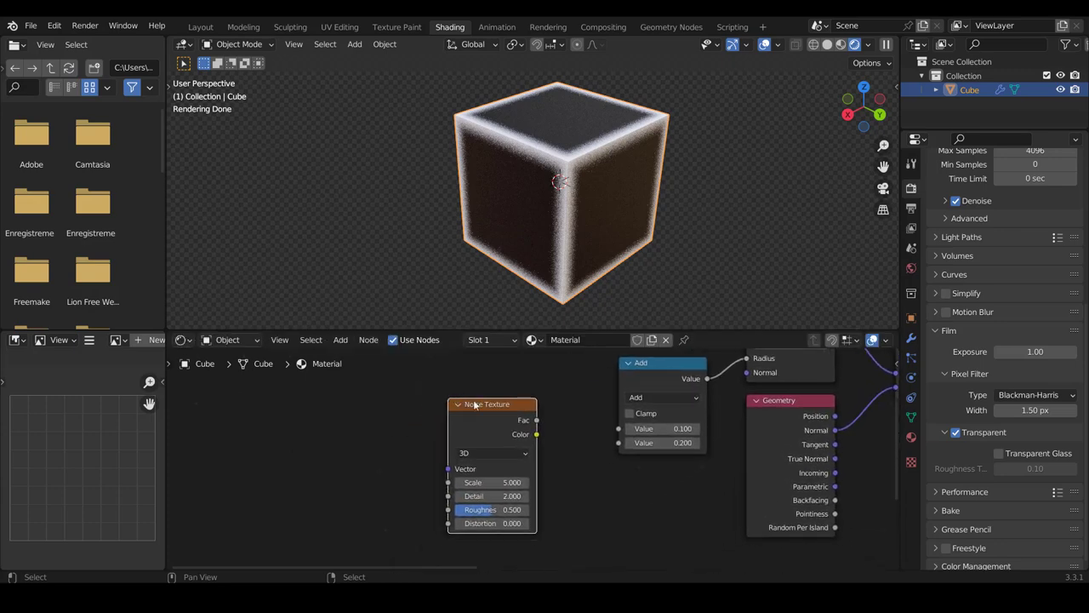
{"action": "key", "text": "Home"}
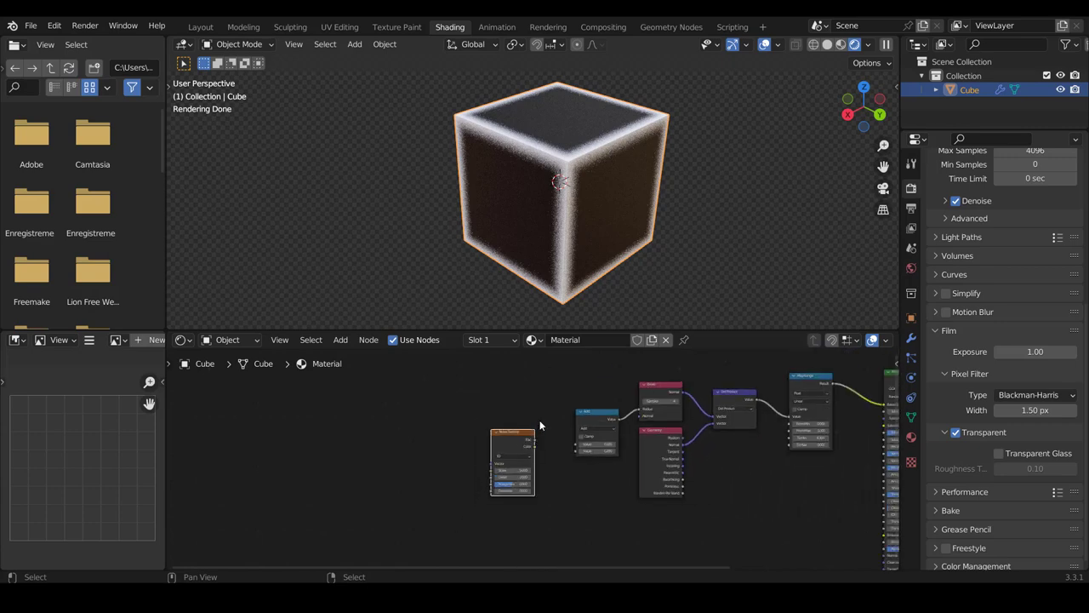
{"action": "left_click_drag", "start_coordinate": [339, 440], "coordinate": [638, 473]}
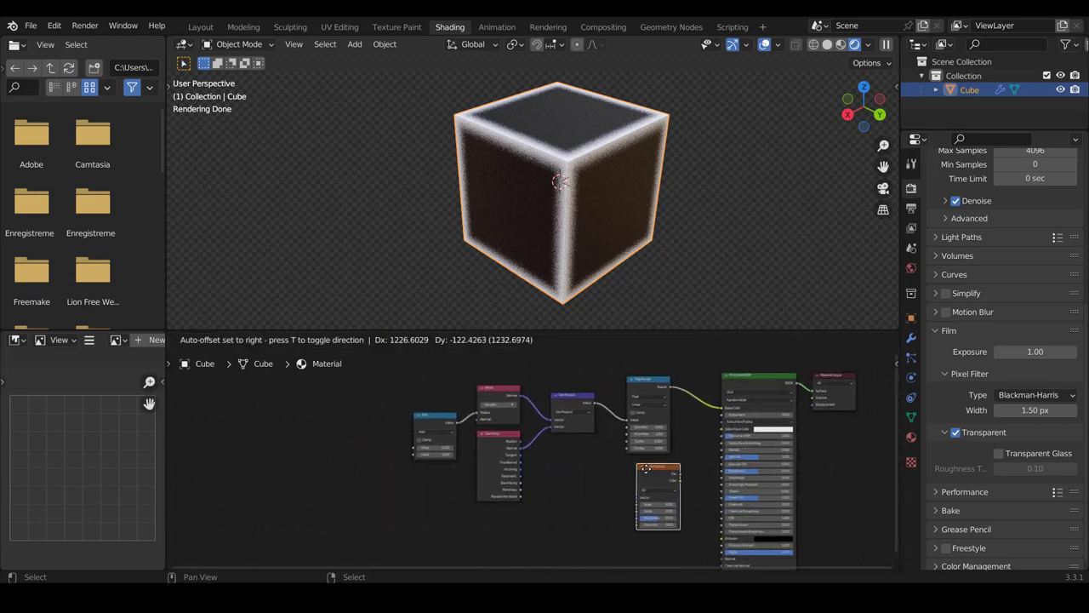
{"action": "scroll", "coordinate": [638, 472], "scroll_direction": "up", "scroll_amount": 2}
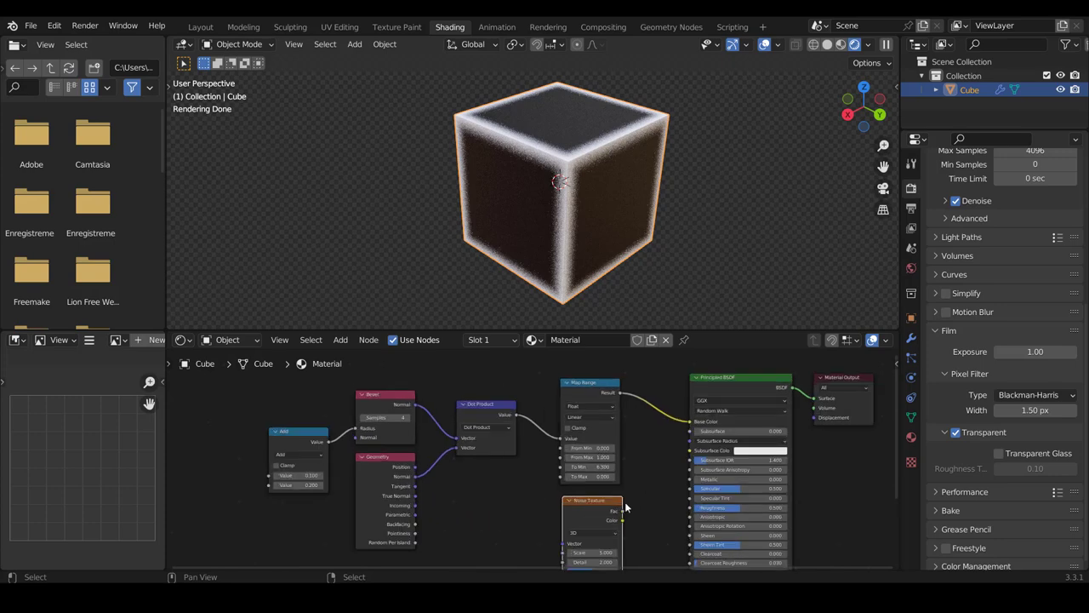
- Preview the noise Fac on Base Color, then remove that link again
{"action": "left_click_drag", "start_coordinate": [622, 510], "coordinate": [688, 428]}
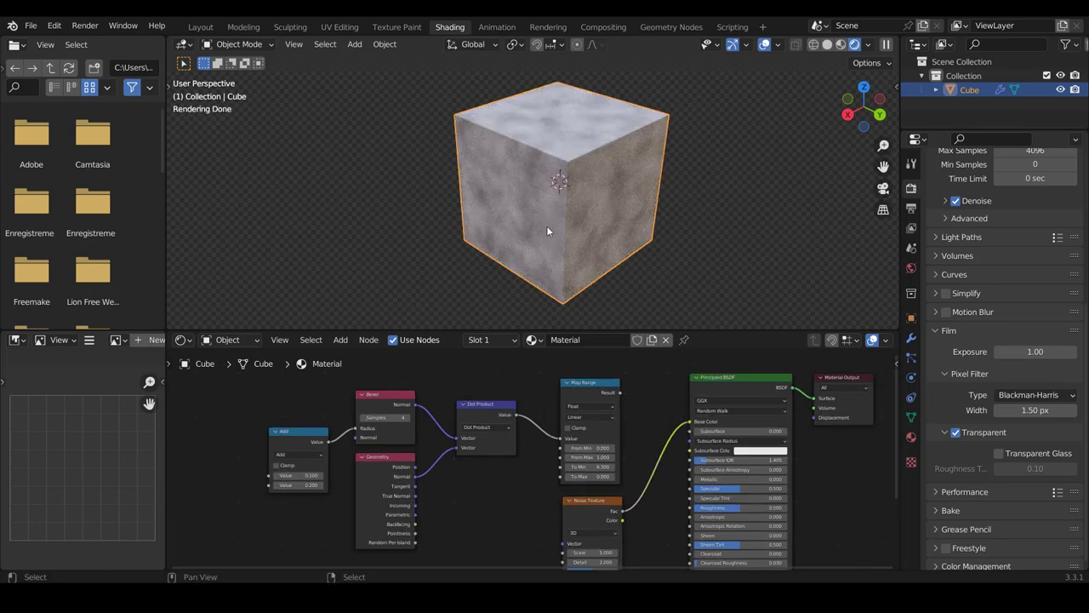
{"action": "mouse_move", "coordinate": [545, 223]}
{"action": "middle_mouse_down"}
{"action": "mouse_move", "coordinate": [554, 202]}
{"action": "mouse_move", "coordinate": [574, 236]}
{"action": "middle_mouse_up"}
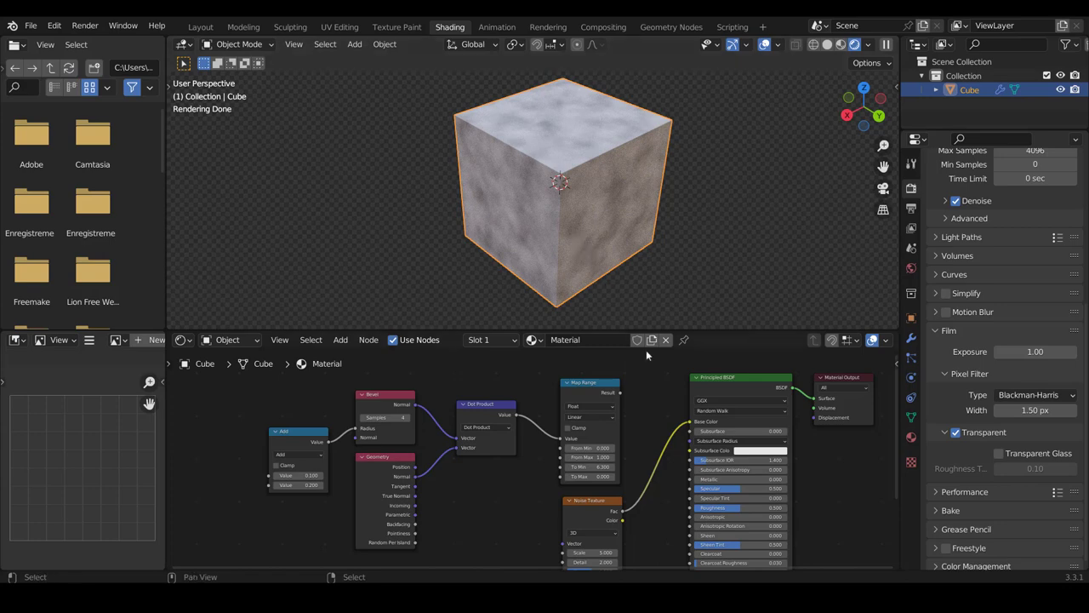
{"action": "left_click_drag", "start_coordinate": [690, 423], "coordinate": [656, 440]}
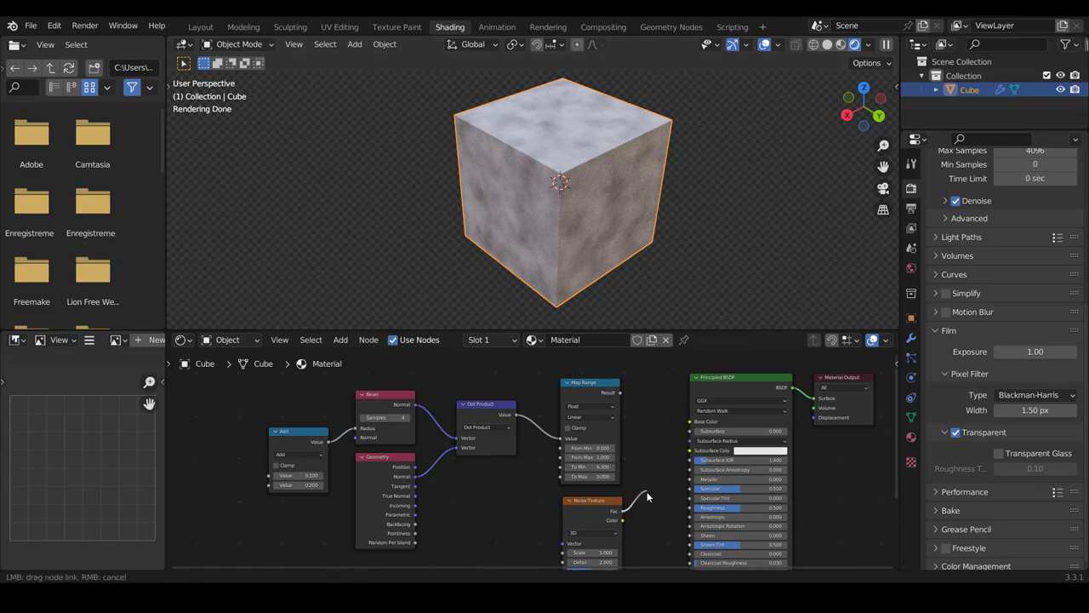
{"action": "left_click_drag", "start_coordinate": [647, 491], "coordinate": [646, 495]}
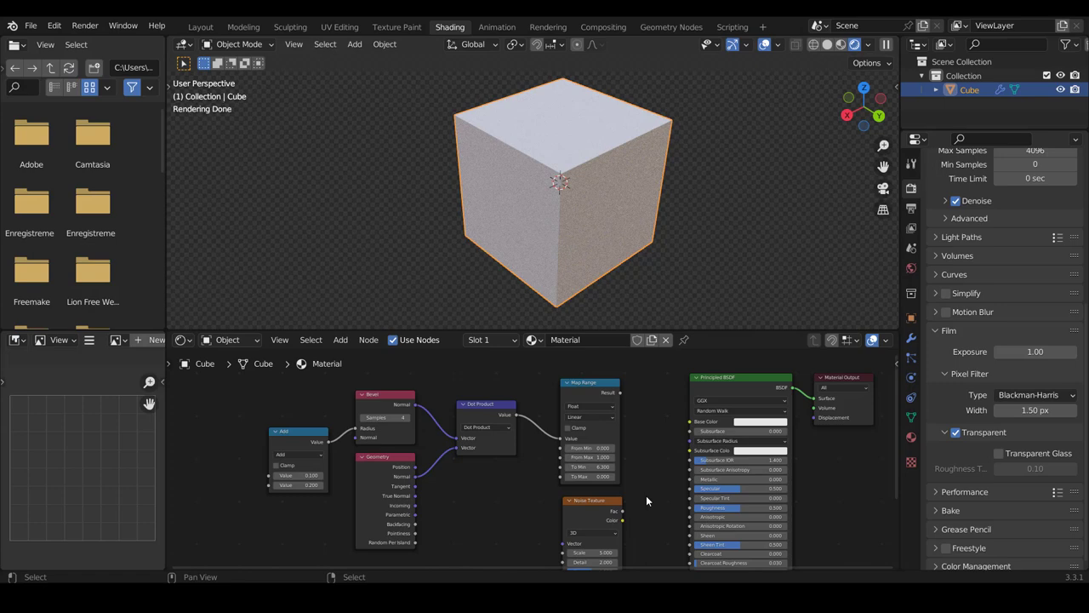
{"action": "scroll", "coordinate": [646, 500], "scroll_direction": "up", "scroll_amount": 2}
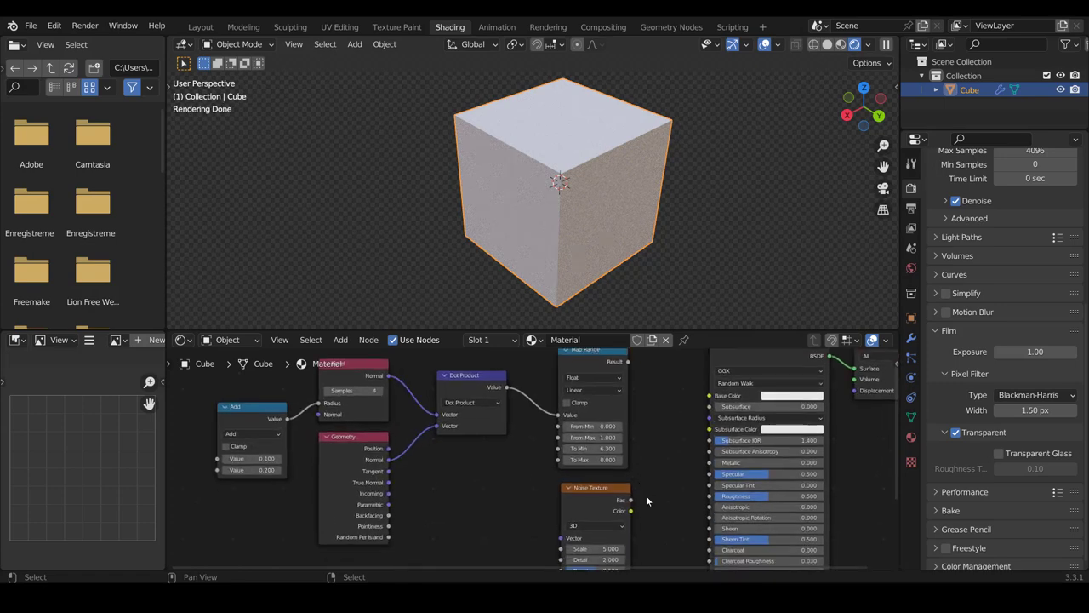
{"action": "scroll", "coordinate": [638, 450], "scroll_direction": "up", "scroll_amount": 1}
- Reconnect Map Range to Base Color and wire the Noise Texture Fac into the Add node's first value
{"action": "left_click_drag", "start_coordinate": [625, 379], "coordinate": [702, 415]}
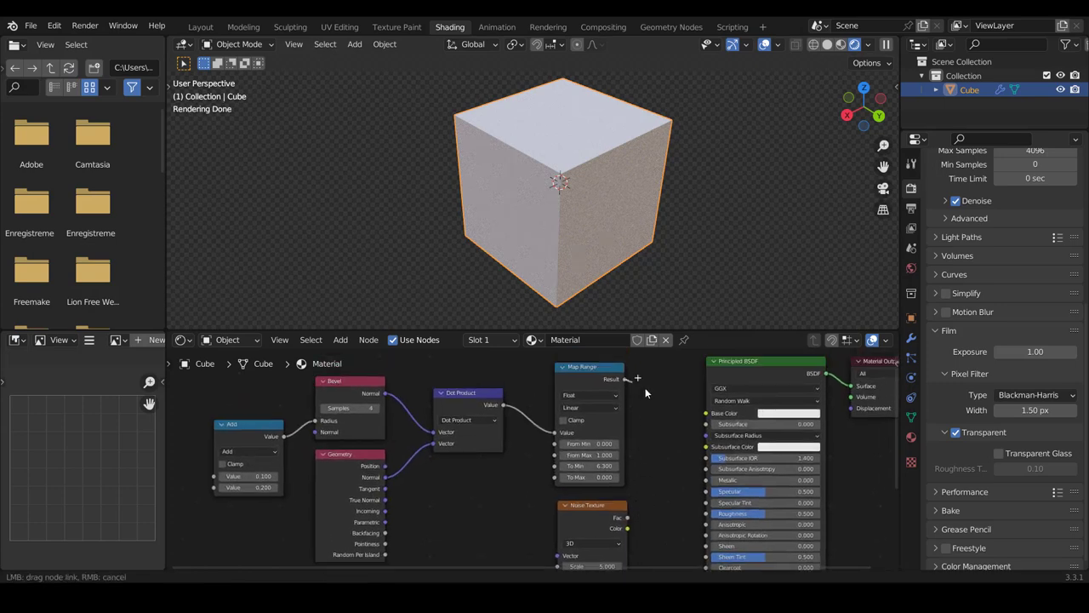
{"action": "scroll", "coordinate": [702, 415], "scroll_direction": "down", "scroll_amount": 2}
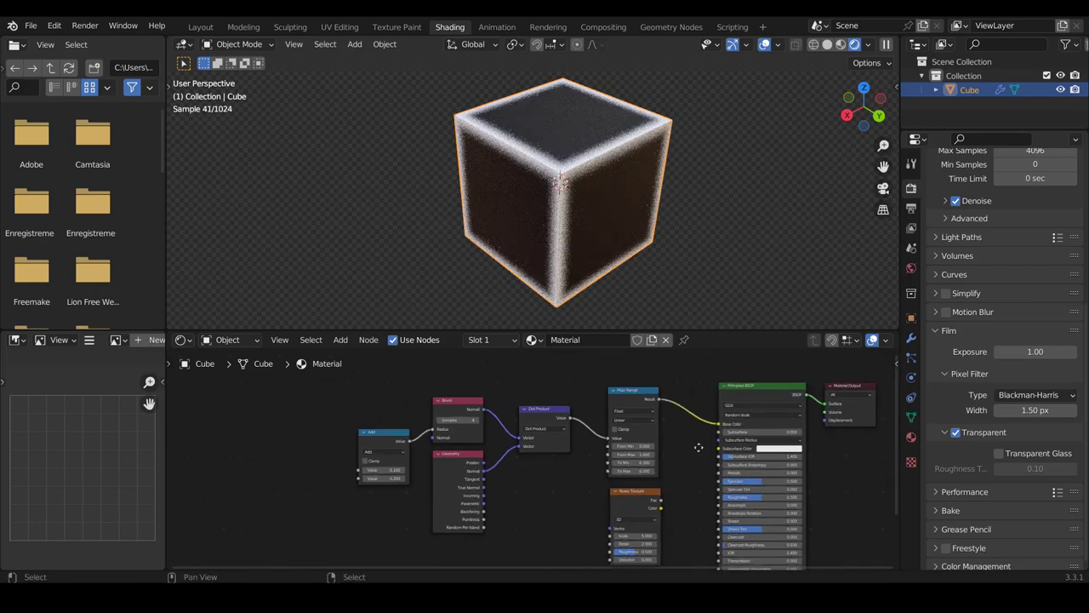
{"action": "left_click_drag", "start_coordinate": [691, 483], "coordinate": [359, 481]}
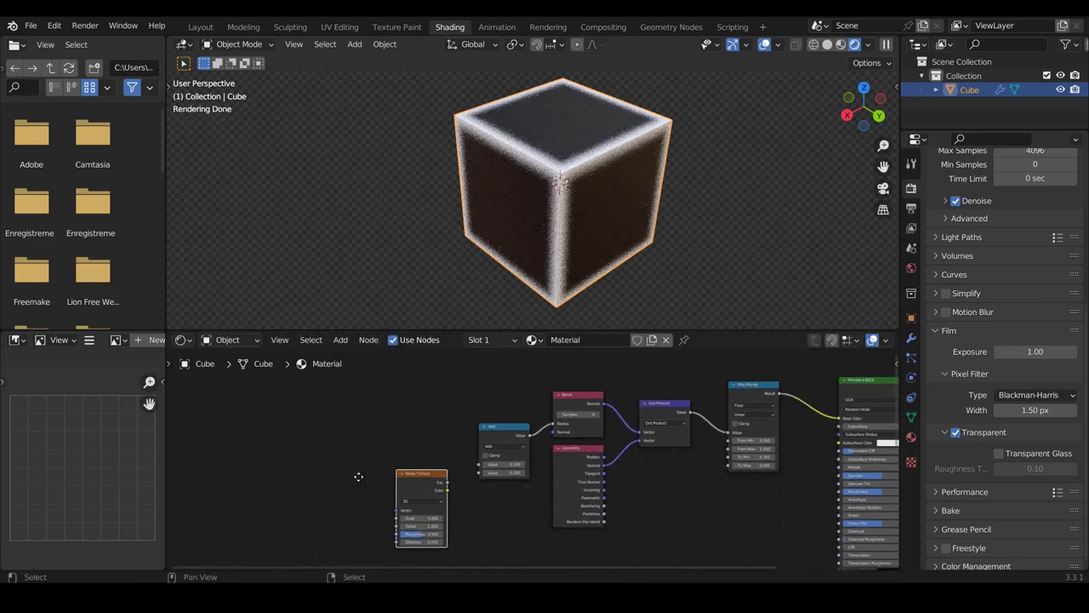
{"action": "scroll", "coordinate": [477, 476], "scroll_direction": "up", "scroll_amount": 2}
{"action": "scroll", "coordinate": [495, 476], "scroll_direction": "up", "scroll_amount": 1}
{"action": "mouse_move", "coordinate": [524, 475]}
{"action": "left_mouse_down"}
{"action": "mouse_move", "coordinate": [531, 460]}
{"action": "mouse_move", "coordinate": [614, 457]}
{"action": "left_mouse_up"}
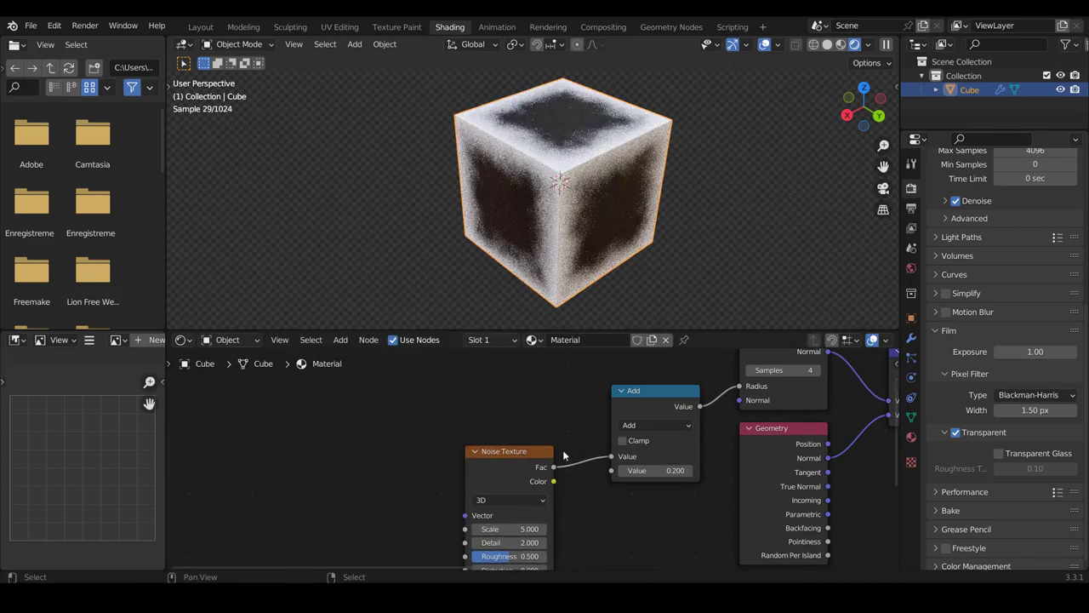
{"action": "left_click_drag", "start_coordinate": [509, 452], "coordinate": [515, 384]}
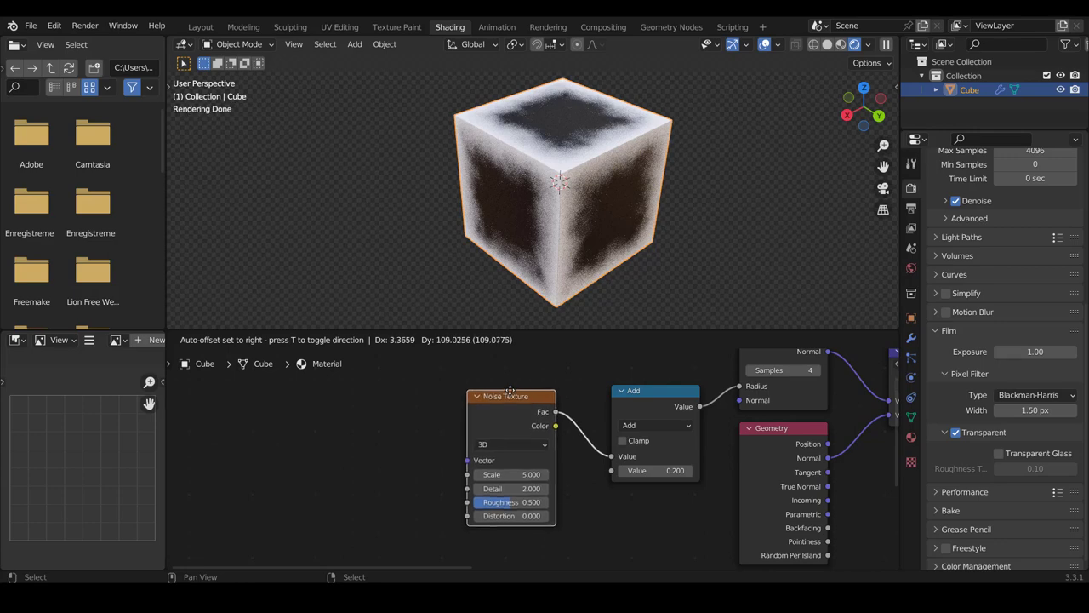
{"action": "left_click_drag", "start_coordinate": [515, 384], "coordinate": [521, 396]}
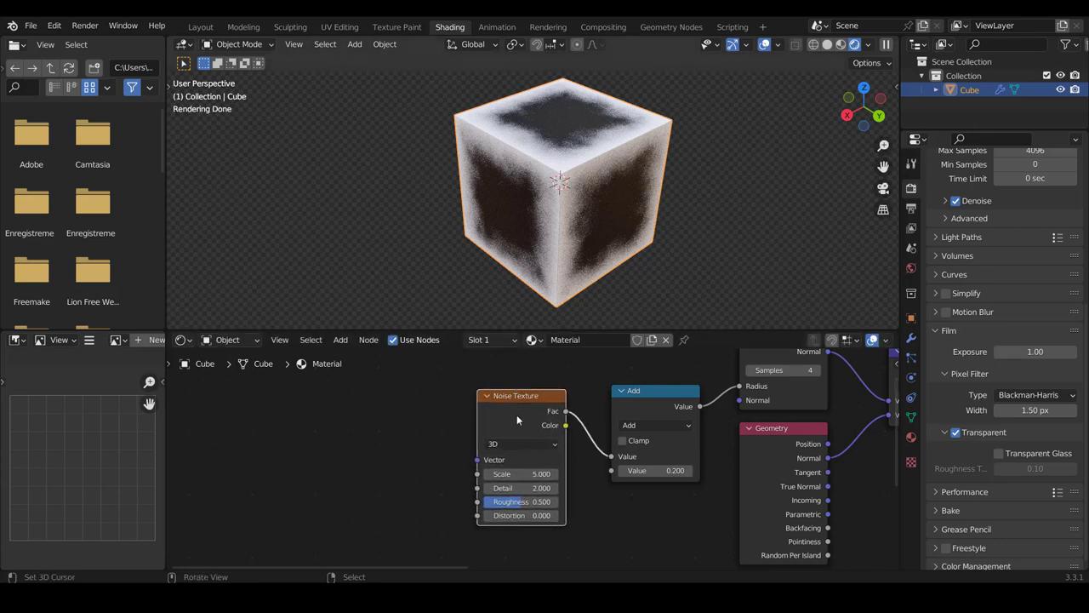
- Give the Noise Texture a Scale of 11.800 and Distortion of 2.700
{"action": "scroll", "coordinate": [504, 502], "scroll_direction": "up", "scroll_amount": 2}
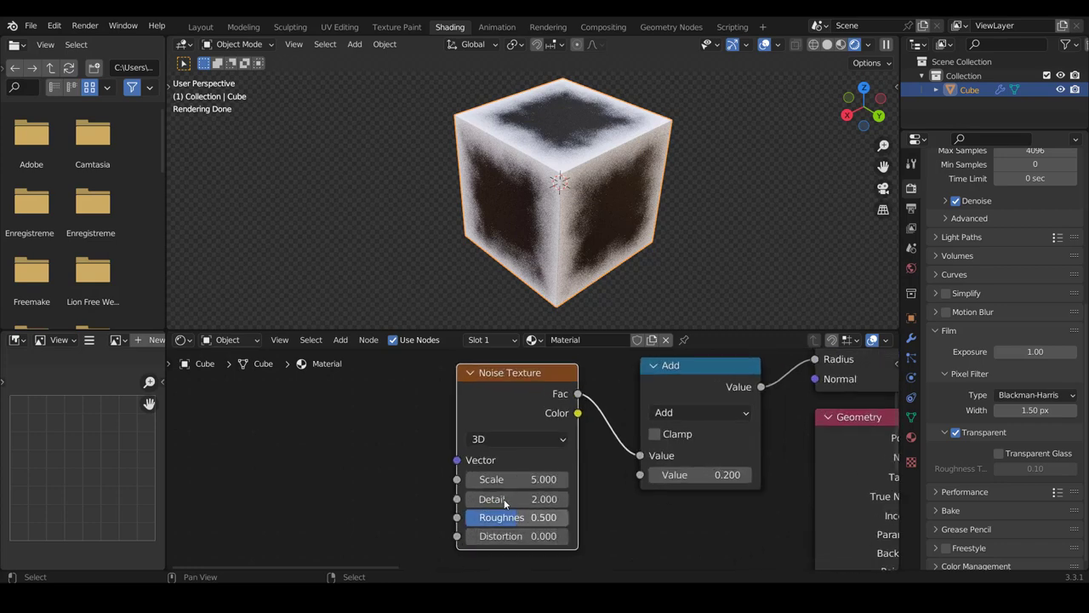
{"action": "left_click_drag", "start_coordinate": [494, 479], "coordinate": [632, 479]}
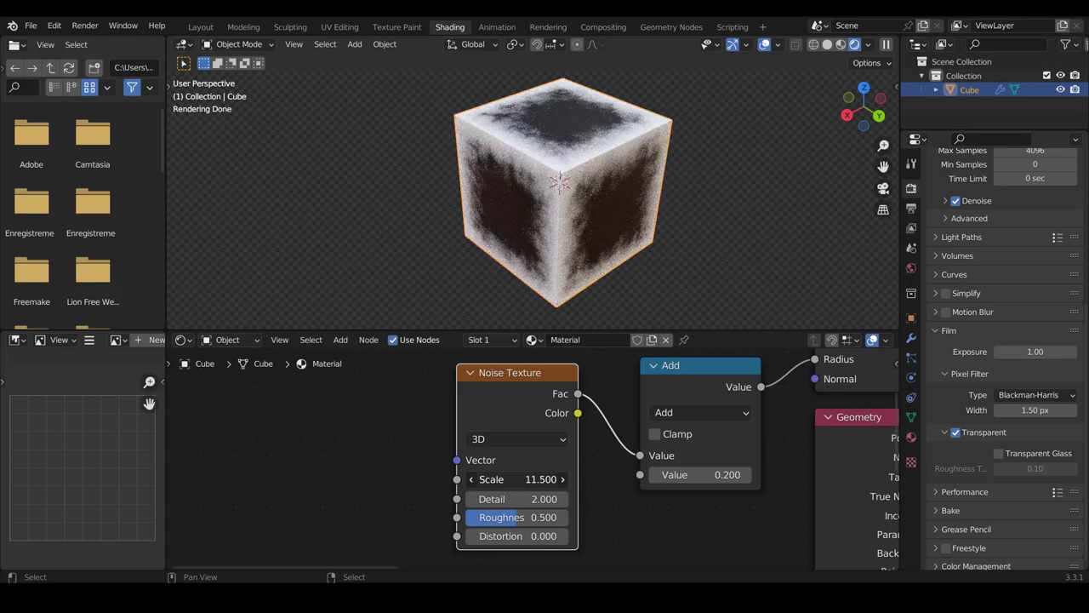
{"action": "mouse_move", "coordinate": [632, 479]}
{"action": "left_mouse_down"}
{"action": "mouse_move", "coordinate": [665, 479]}
{"action": "mouse_move", "coordinate": [648, 479]}
{"action": "left_mouse_up"}
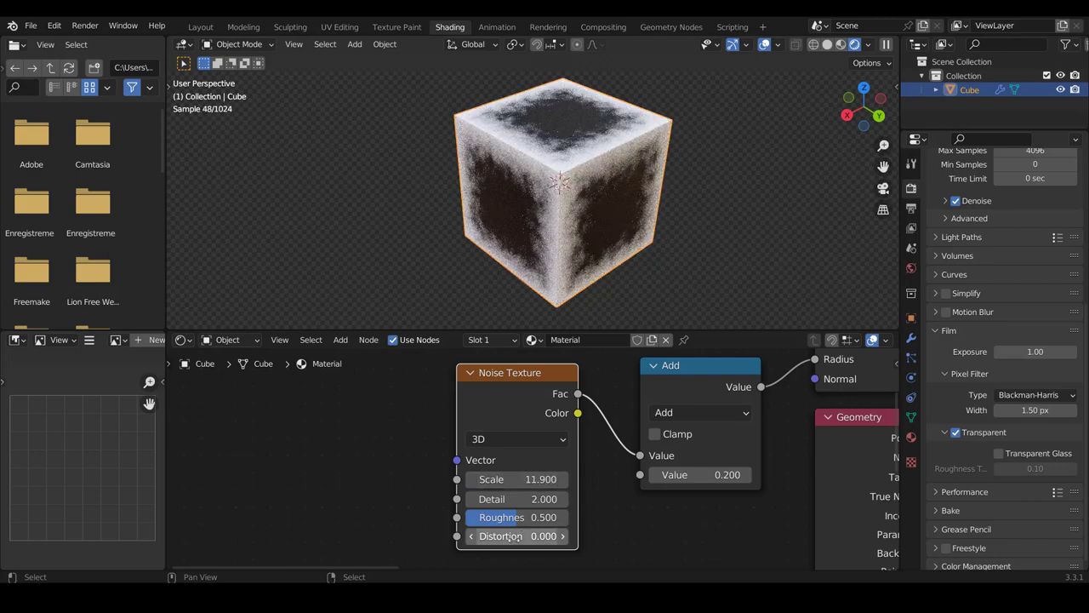
{"action": "mouse_move", "coordinate": [534, 537]}
{"action": "left_mouse_down"}
{"action": "mouse_move", "coordinate": [630, 537]}
{"action": "mouse_move", "coordinate": [608, 536]}
{"action": "left_mouse_up"}
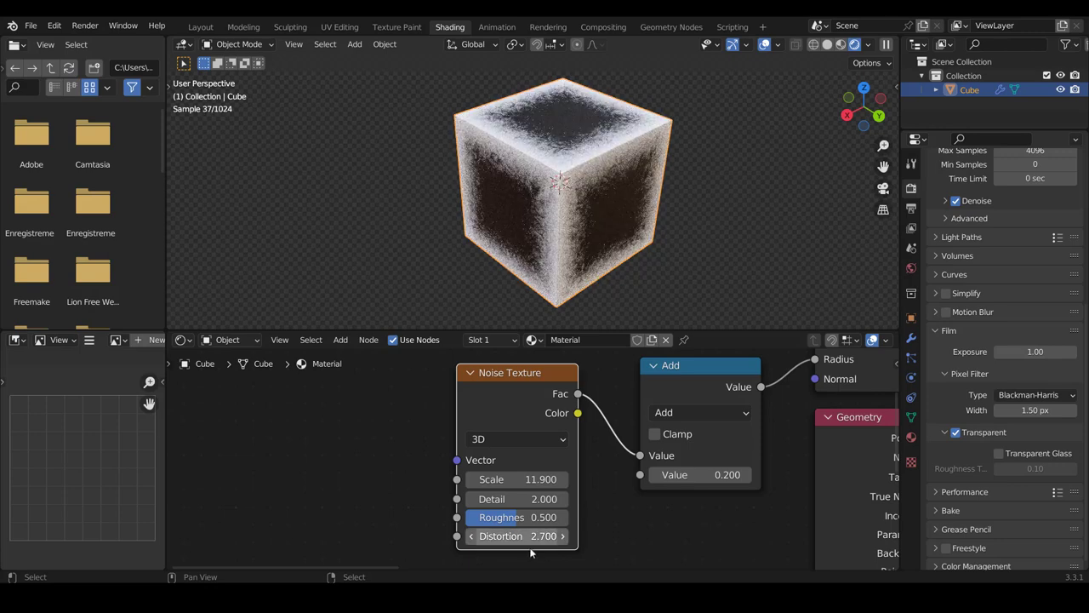
{"action": "left_click_drag", "start_coordinate": [517, 479], "coordinate": [517, 479]}
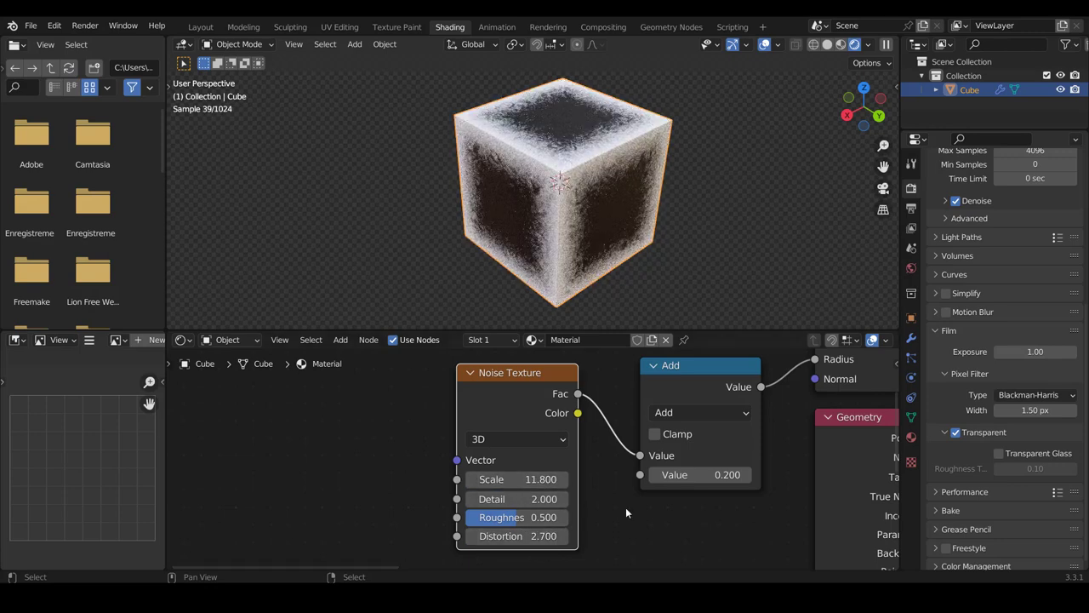
{"action": "scroll", "coordinate": [625, 508], "scroll_direction": "down", "scroll_amount": 1}
{"action": "middle_click_drag", "start_coordinate": [531, 387], "coordinate": [458, 390]}
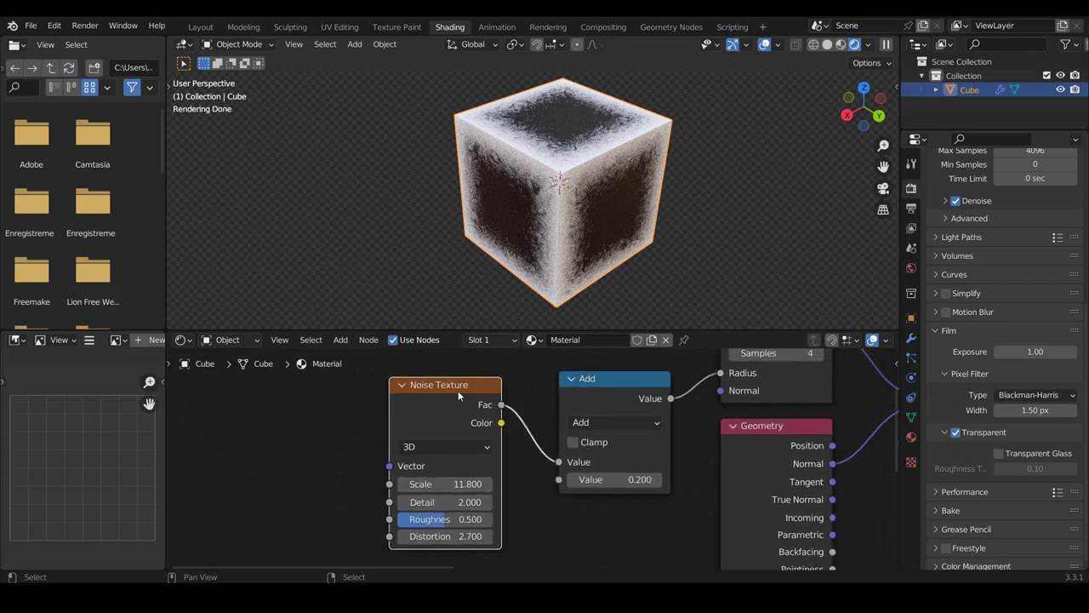
{"action": "left_click_drag", "start_coordinate": [458, 391], "coordinate": [470, 379]}
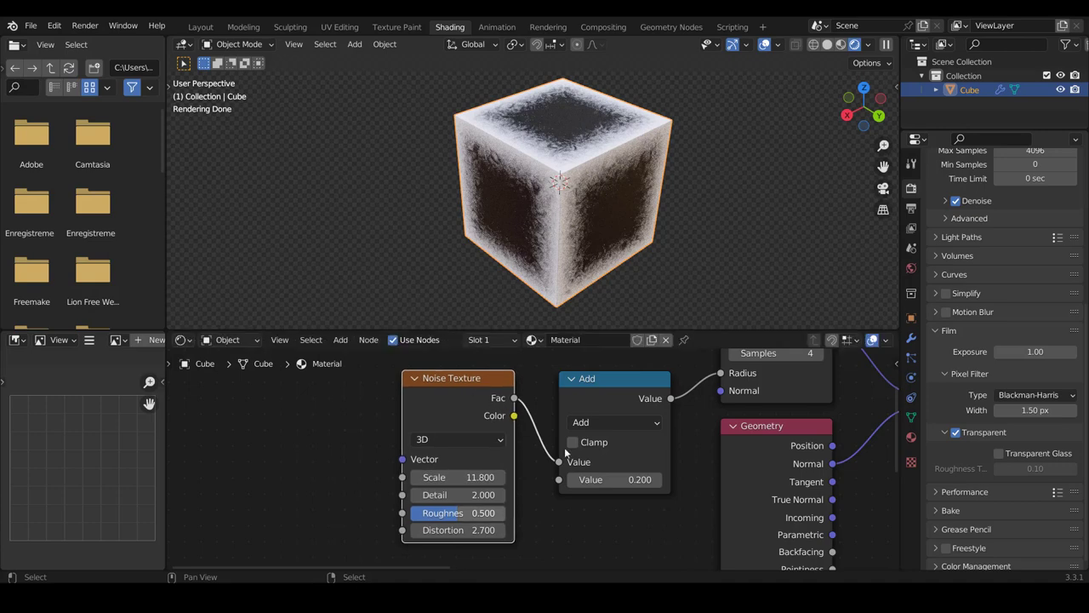
- Try 0.9 in the Add node's value, then settle it at -0.100
{"action": "left_click", "coordinate": [607, 479]}
{"action": "type", "text": "0.9"}
{"action": "key", "text": "Return"}
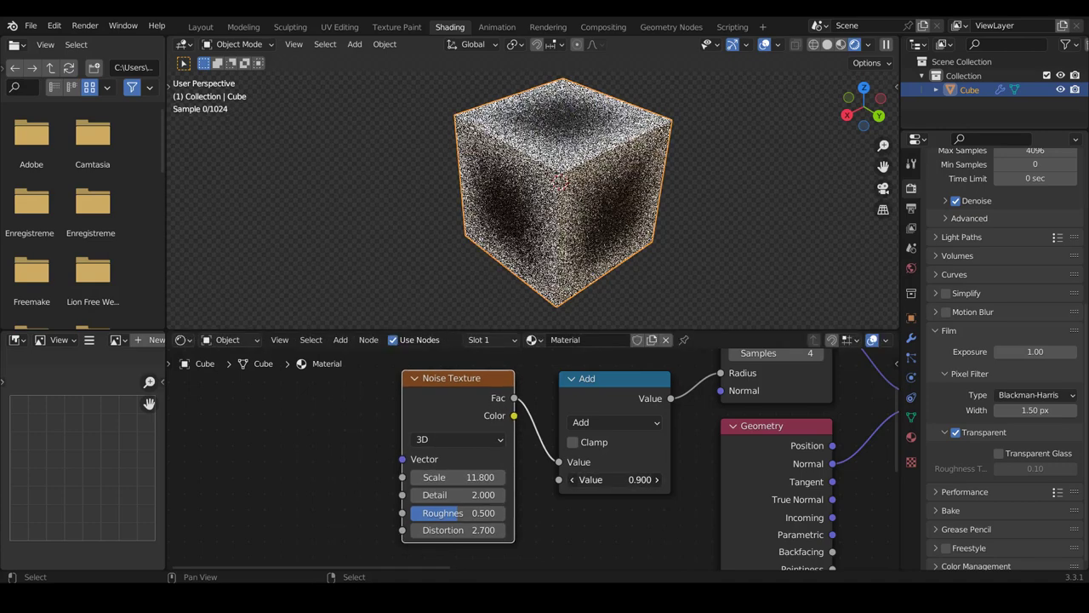
{"action": "mouse_move", "coordinate": [607, 479]}
{"action": "left_mouse_down"}
{"action": "mouse_move", "coordinate": [579, 479]}
{"action": "mouse_move", "coordinate": [596, 480]}
{"action": "left_mouse_up"}
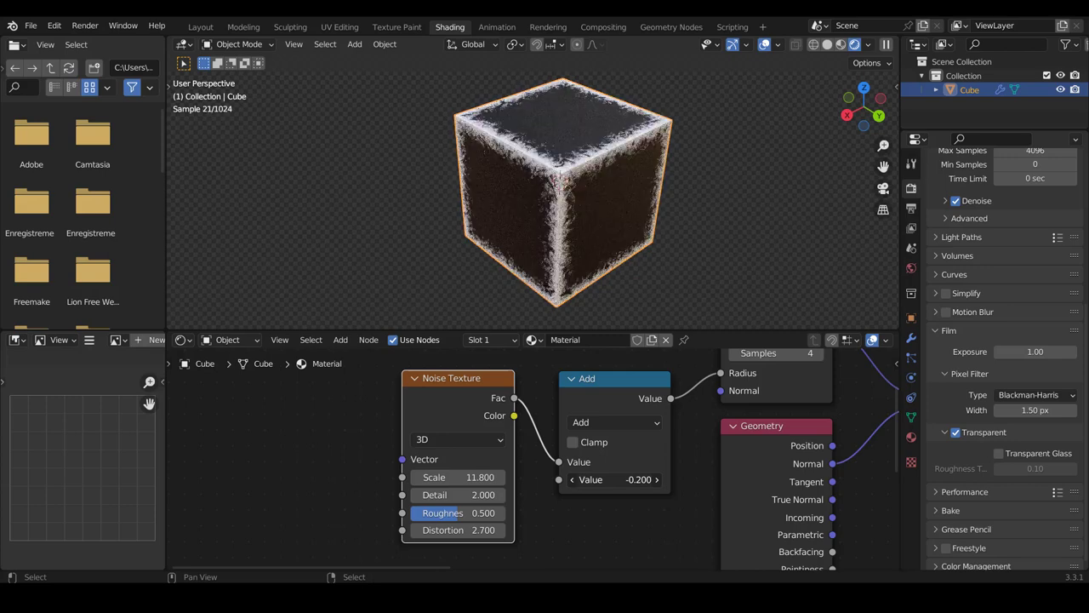
{"action": "left_click_drag", "start_coordinate": [438, 388], "coordinate": [468, 386]}
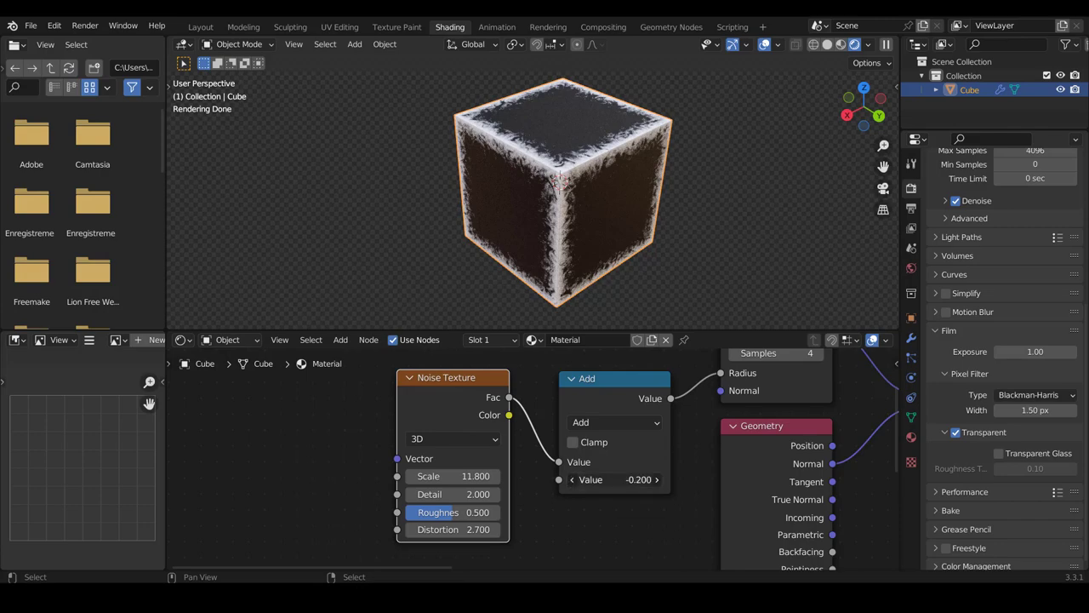
{"action": "mouse_move", "coordinate": [611, 480]}
{"action": "left_mouse_down"}
{"action": "mouse_move", "coordinate": [647, 480]}
{"action": "mouse_move", "coordinate": [630, 480]}
{"action": "left_mouse_up"}
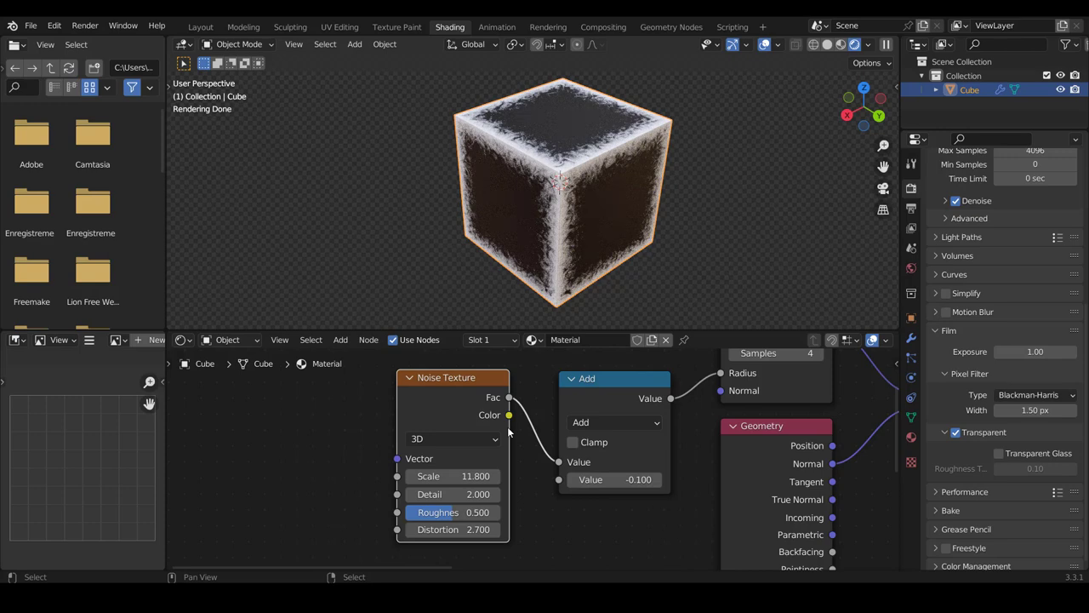
{"action": "scroll", "coordinate": [509, 432], "scroll_direction": "down", "scroll_amount": 2}
- Move the Noise Texture and Add nodes up and shift the Noise Texture node left
{"action": "middle_click_drag", "start_coordinate": [510, 425], "coordinate": [514, 446]}
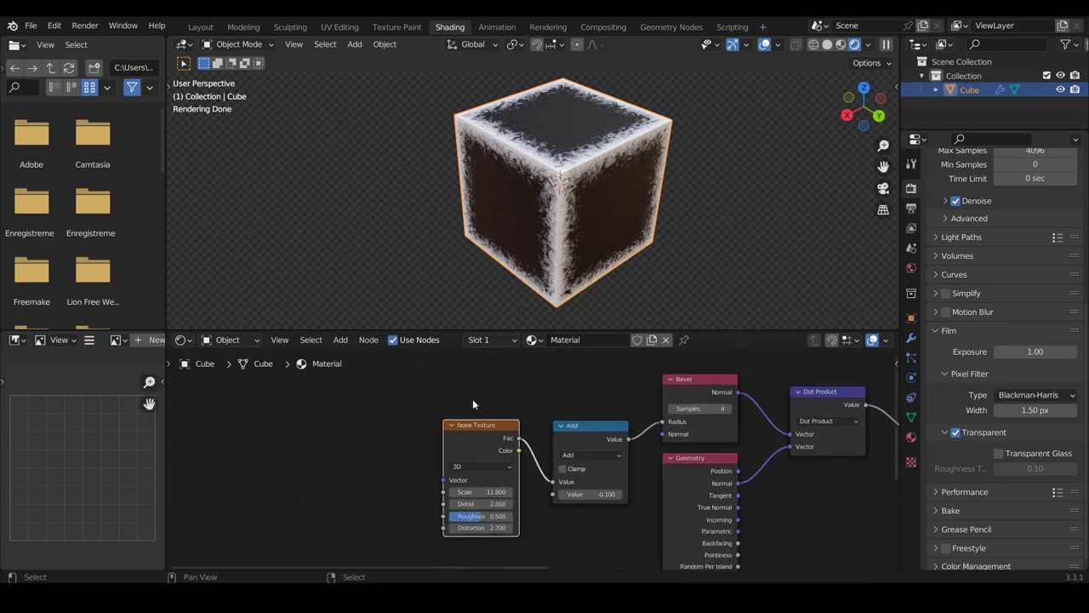
{"action": "left_click_drag", "start_coordinate": [472, 398], "coordinate": [589, 475]}
{"action": "left_click_drag", "start_coordinate": [587, 425], "coordinate": [592, 376]}
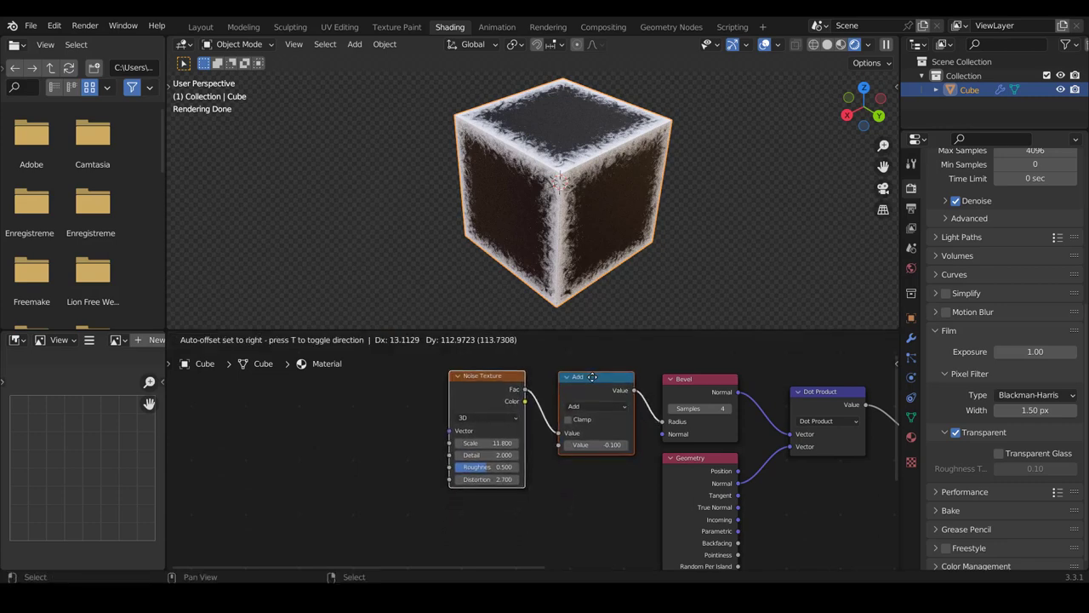
{"action": "middle_click_drag", "start_coordinate": [592, 376], "coordinate": [584, 391]}
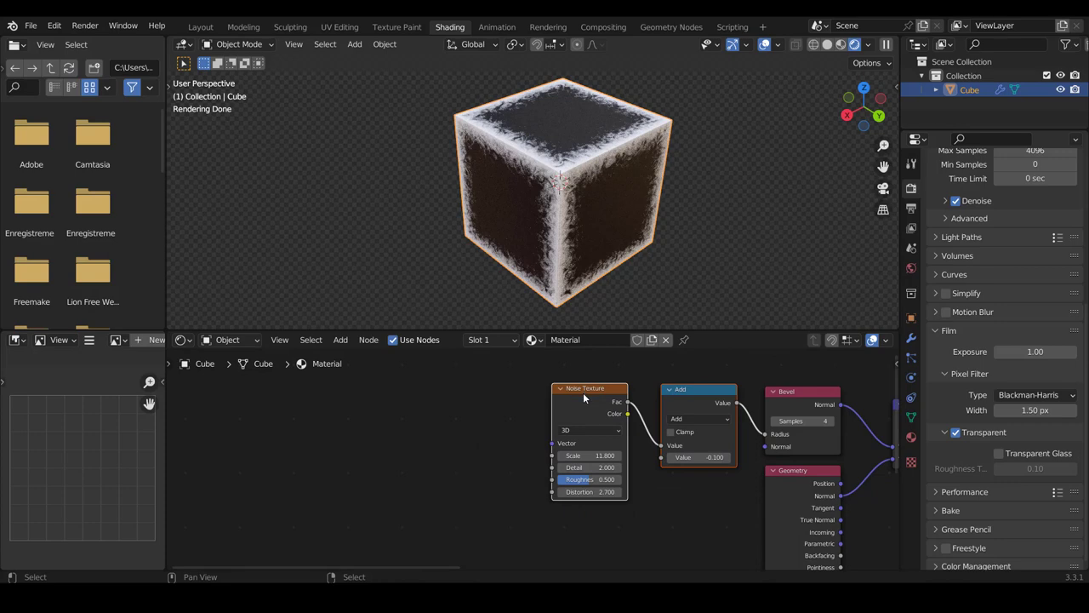
{"action": "left_click", "coordinate": [583, 393]}
{"action": "left_click_drag", "start_coordinate": [589, 391], "coordinate": [561, 392]}
{"action": "middle_click_drag", "start_coordinate": [657, 399], "coordinate": [625, 378]}
- Duplicate the Add node below and link its output into the upper Add node's second value
{"action": "left_click", "coordinate": [675, 371]}
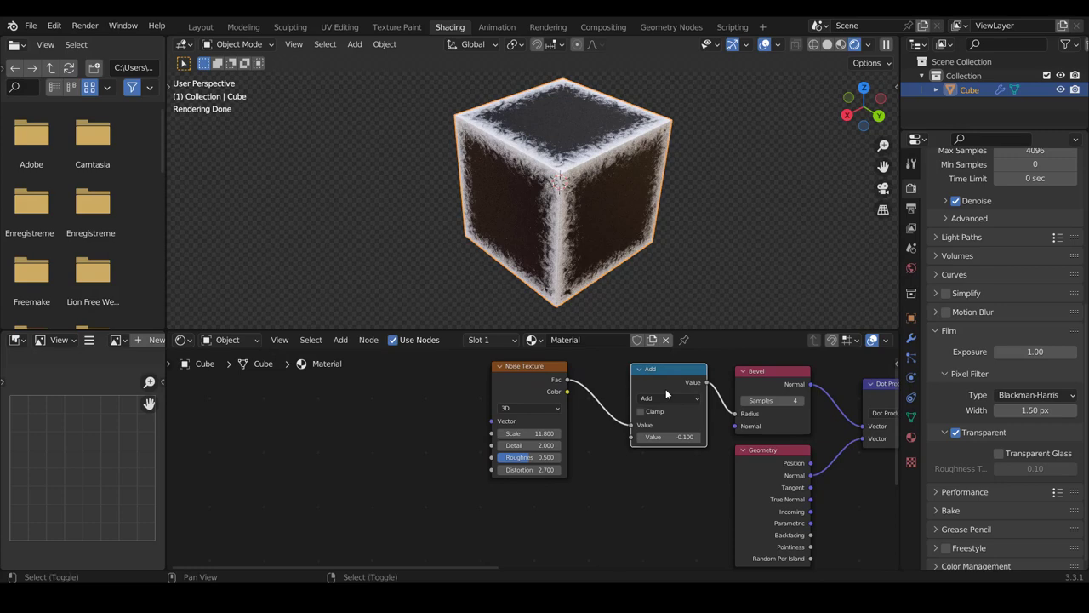
{"action": "key", "text": "shift+d"}
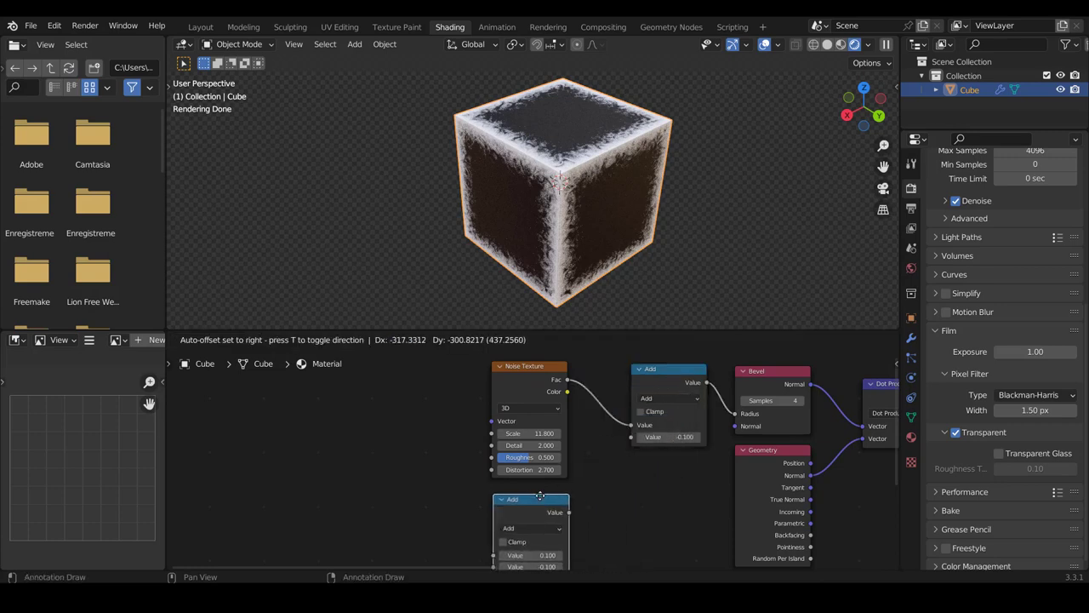
{"action": "left_click", "coordinate": [565, 502]}
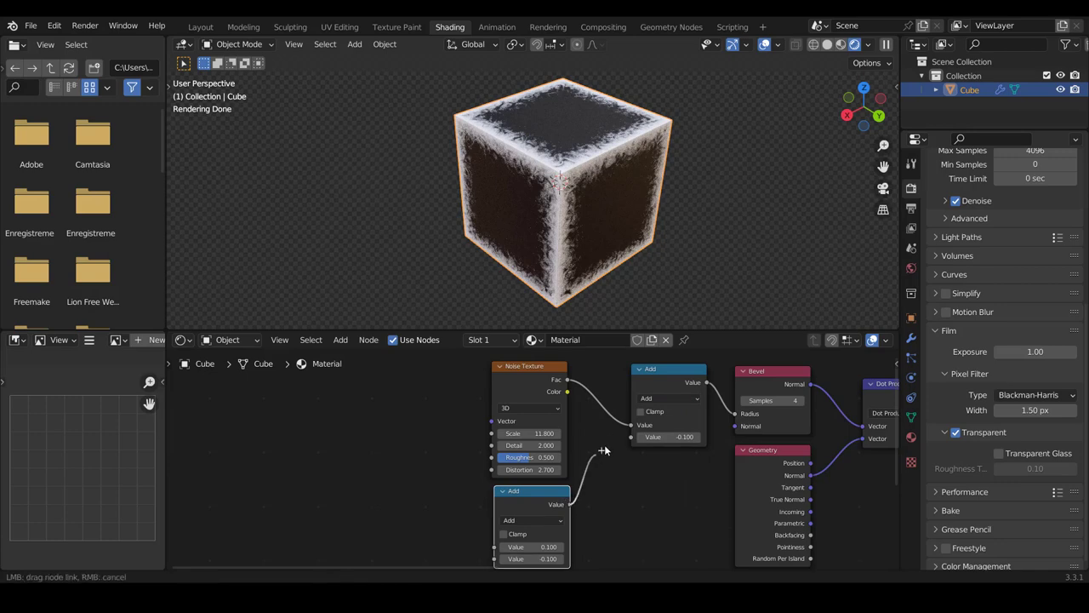
{"action": "left_click_drag", "start_coordinate": [569, 504], "coordinate": [631, 437]}
{"action": "middle_click_drag", "start_coordinate": [665, 497], "coordinate": [701, 480]}
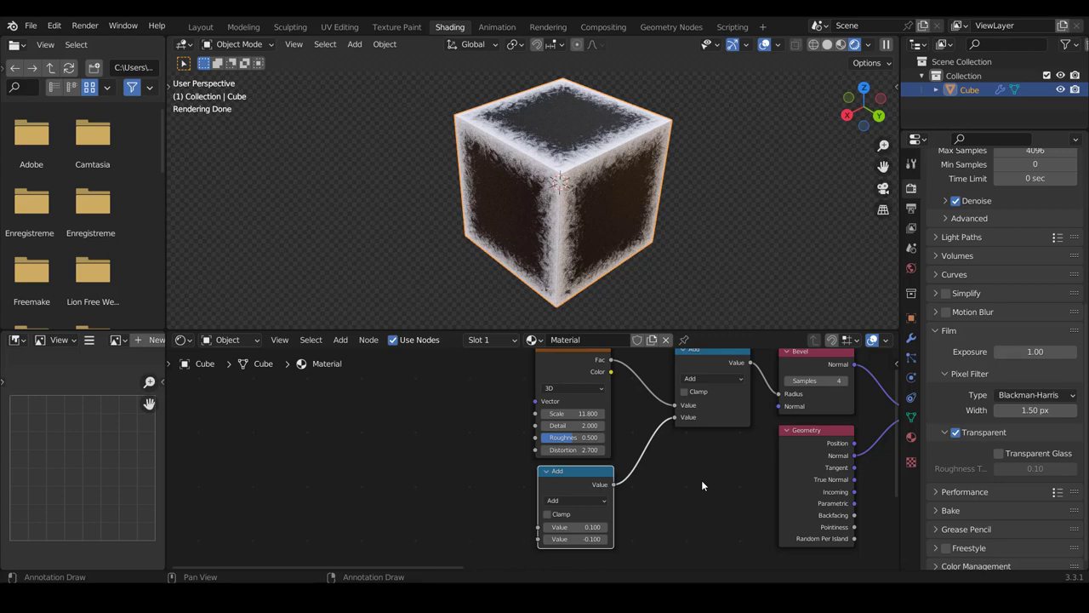
{"action": "middle_click_drag", "start_coordinate": [702, 485], "coordinate": [689, 443]}
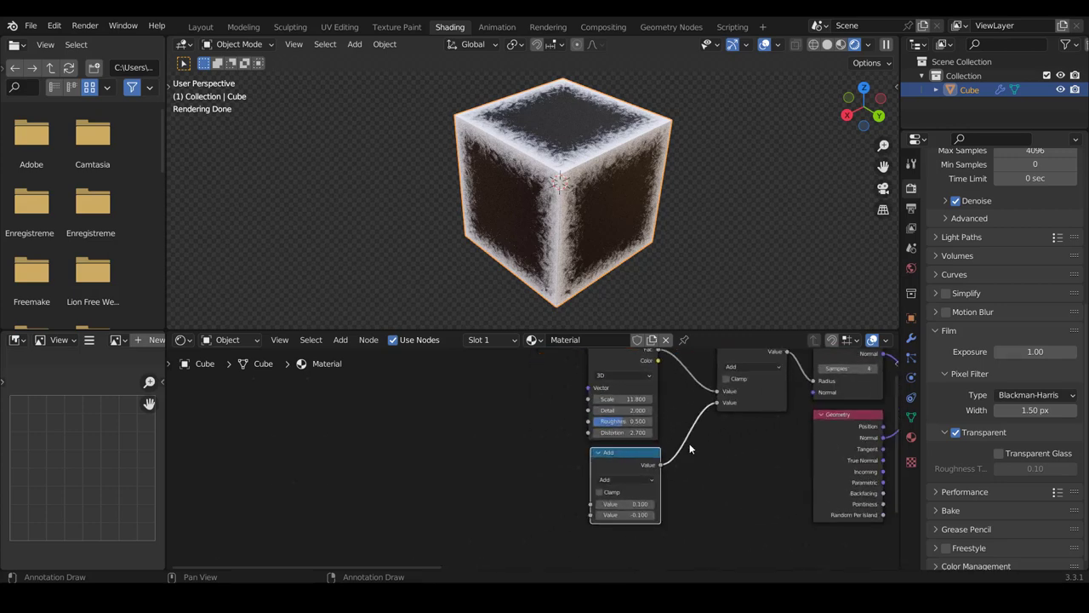
{"action": "scroll", "coordinate": [690, 447], "scroll_direction": "down", "scroll_amount": 2}
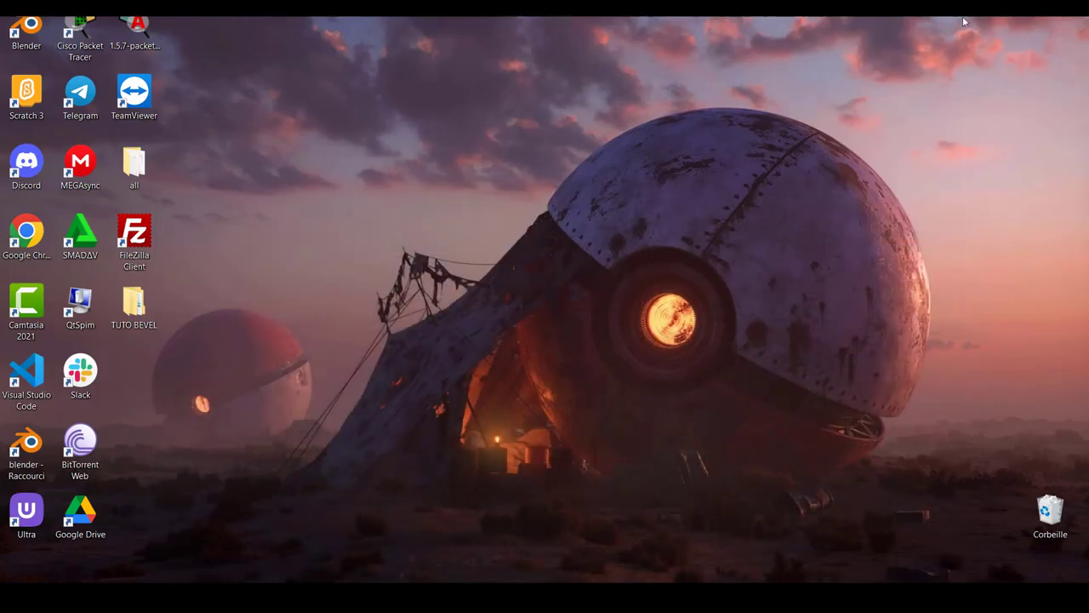
- Open the TUTO BEVEL folder, then its BUMP folder containing the Deplacement Bump image
{"action": "double_click", "coordinate": [136, 305]}
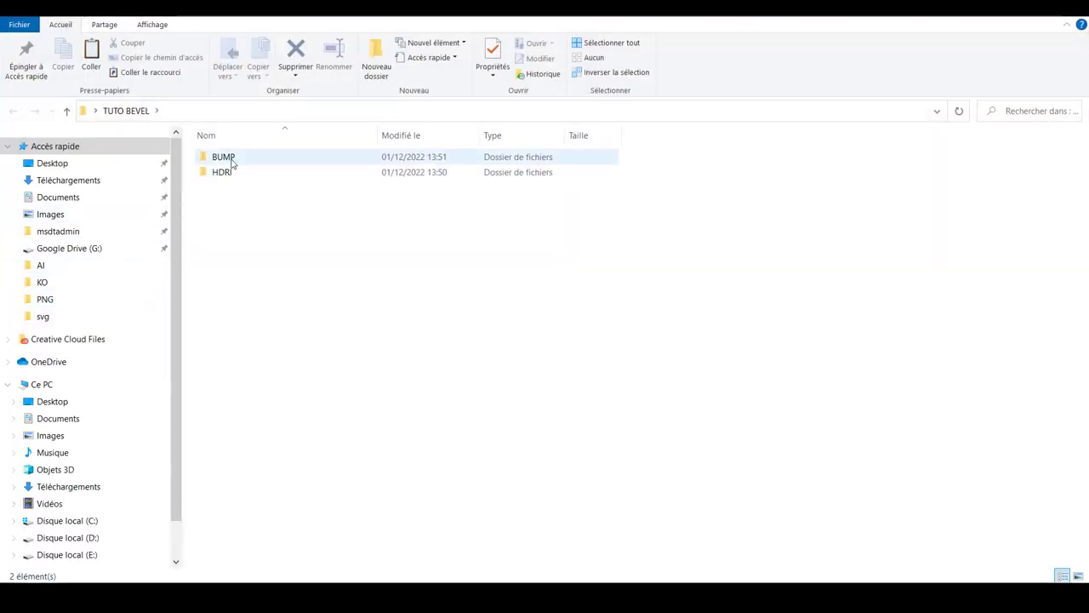
{"action": "double_click", "coordinate": [231, 159]}
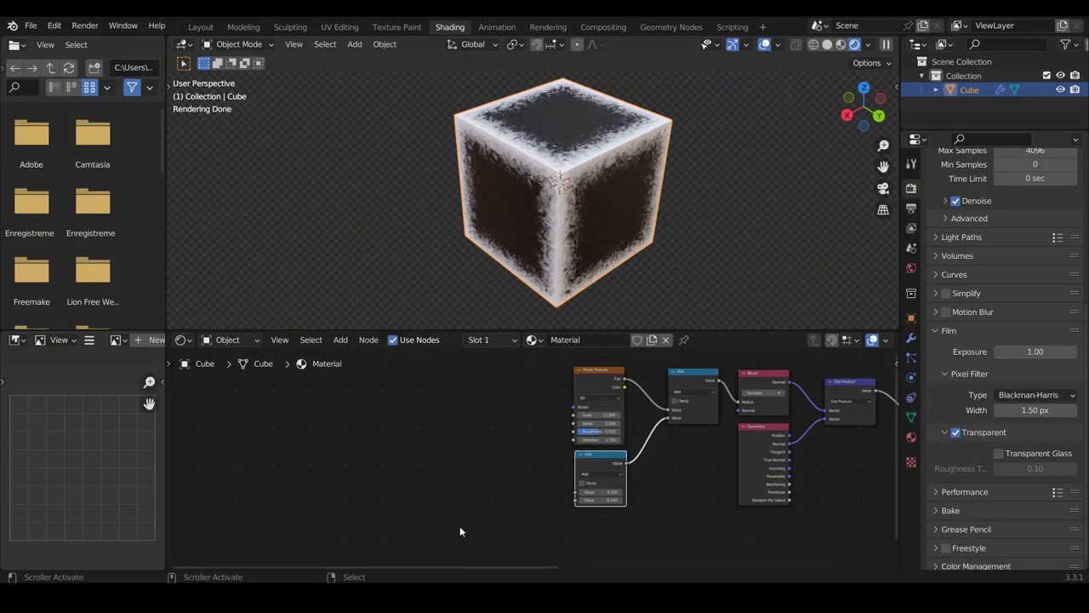
- Add an Image Texture node and place it left of the Add nodes
{"action": "left_click", "coordinate": [341, 339]}
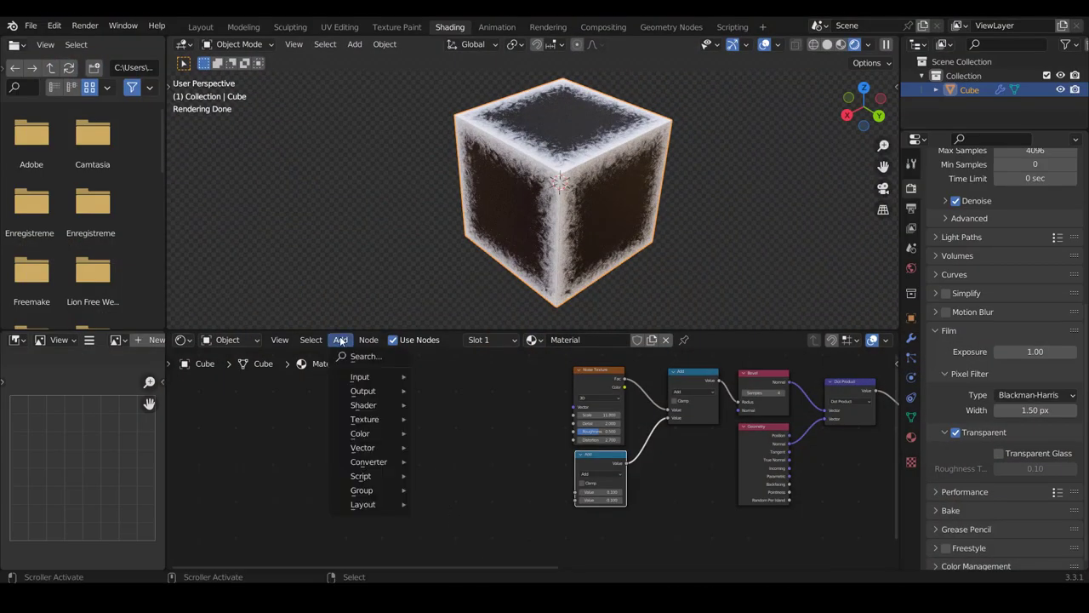
{"action": "mouse_move", "coordinate": [364, 419]}
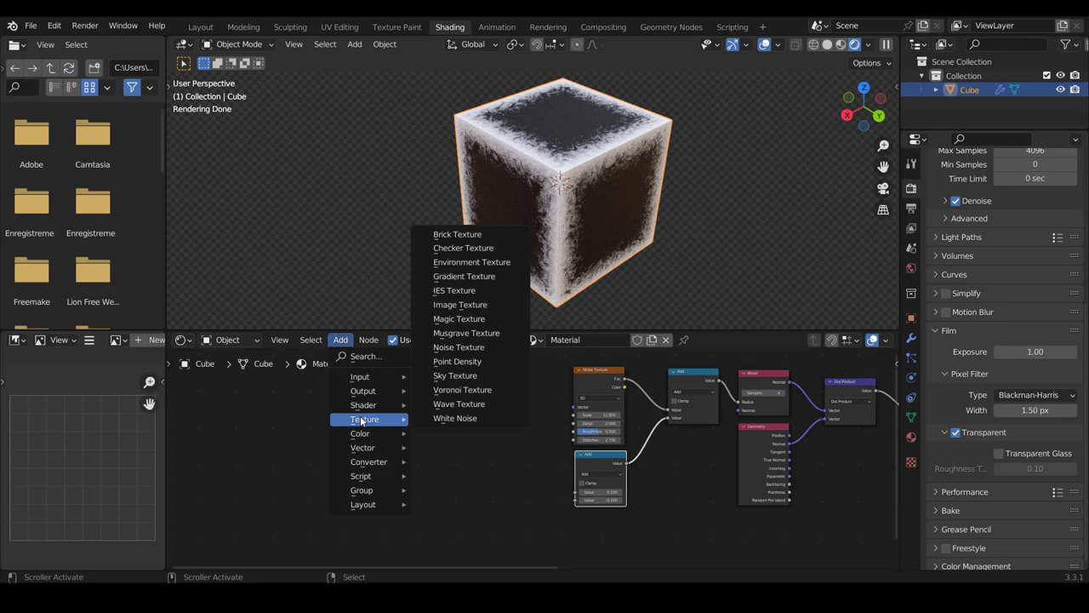
{"action": "left_click", "coordinate": [464, 309]}
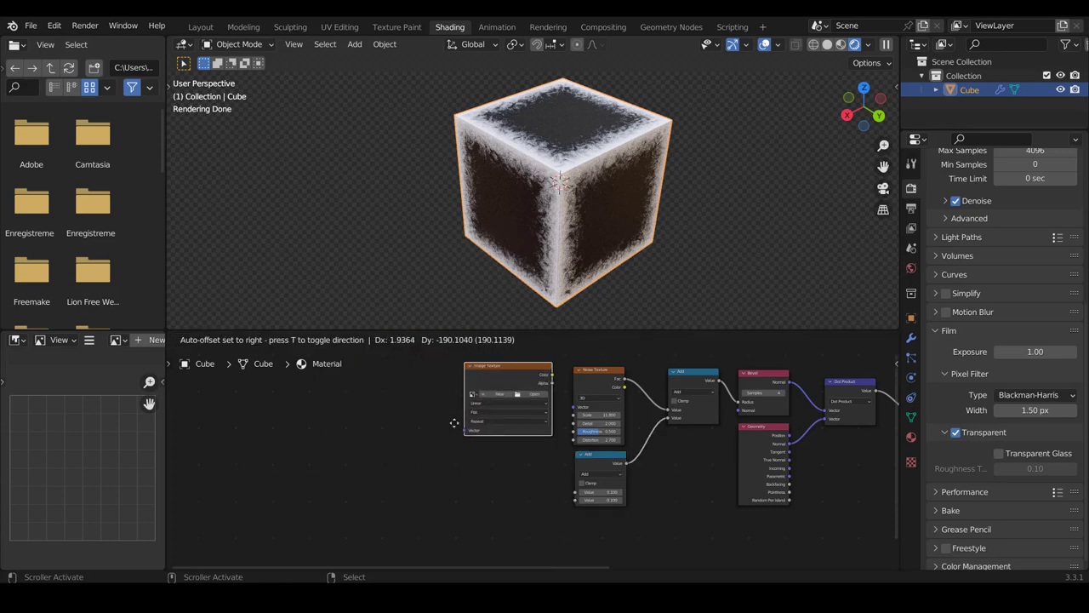
{"action": "left_click", "coordinate": [452, 449]}
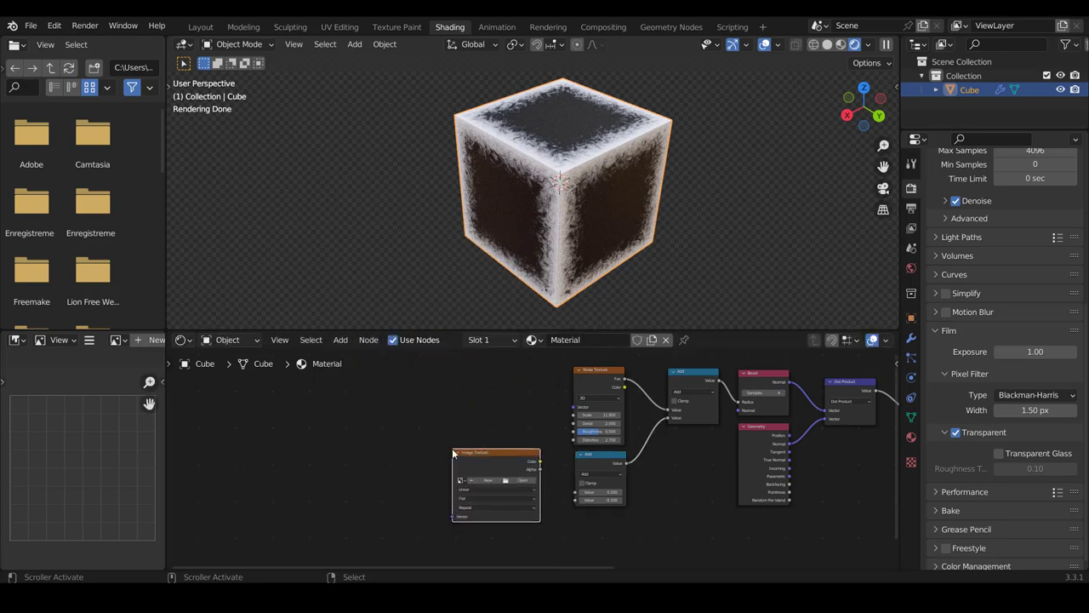
{"action": "scroll", "coordinate": [476, 460], "scroll_direction": "up", "scroll_amount": 2}
- Load Deplacement Bump.jpg from Desktop > TUTO BEVEL > BUMP into the Image Texture node
{"action": "left_click", "coordinate": [519, 488]}
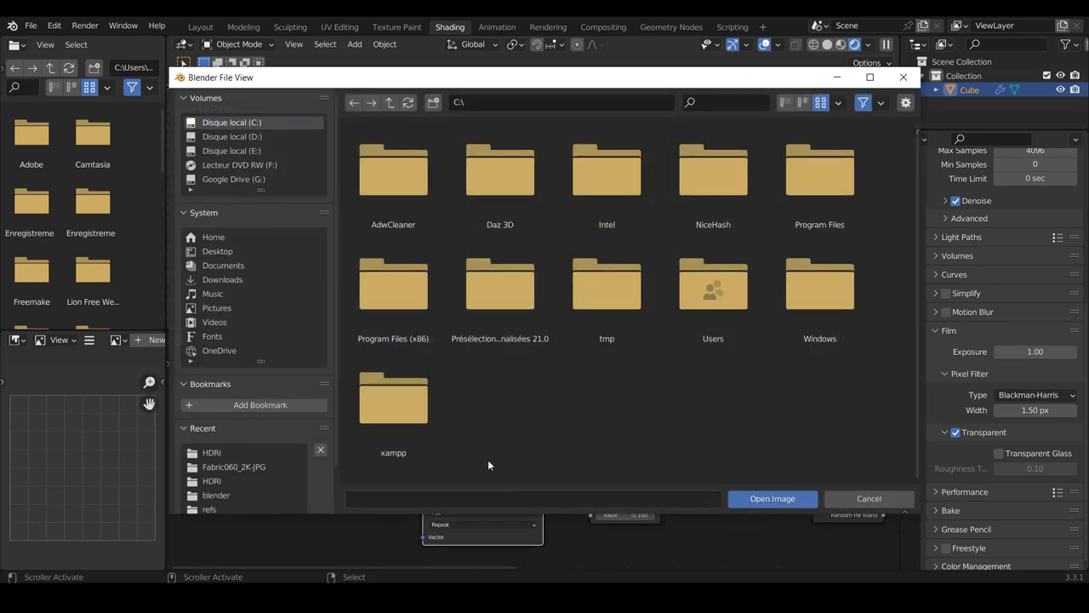
{"action": "left_click", "coordinate": [218, 253]}
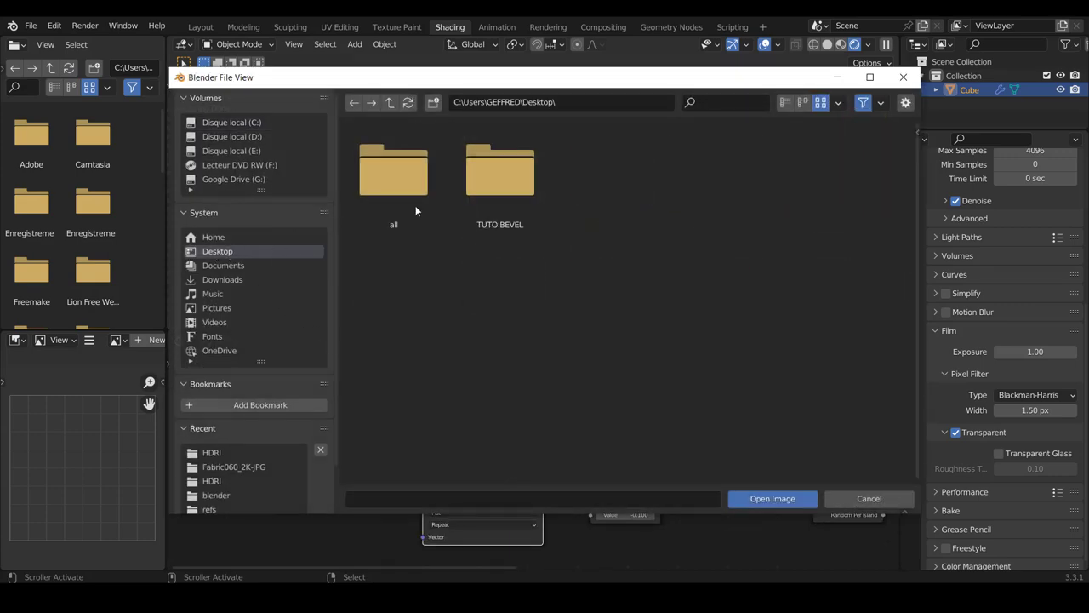
{"action": "double_click", "coordinate": [502, 175]}
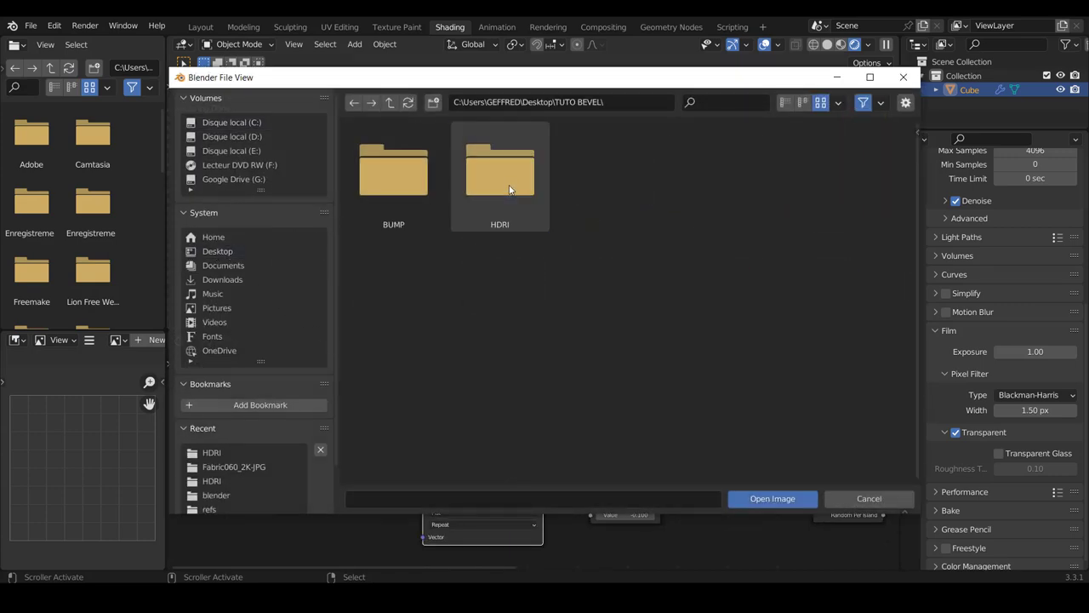
{"action": "left_click", "coordinate": [395, 195]}
{"action": "double_click", "coordinate": [395, 194]}
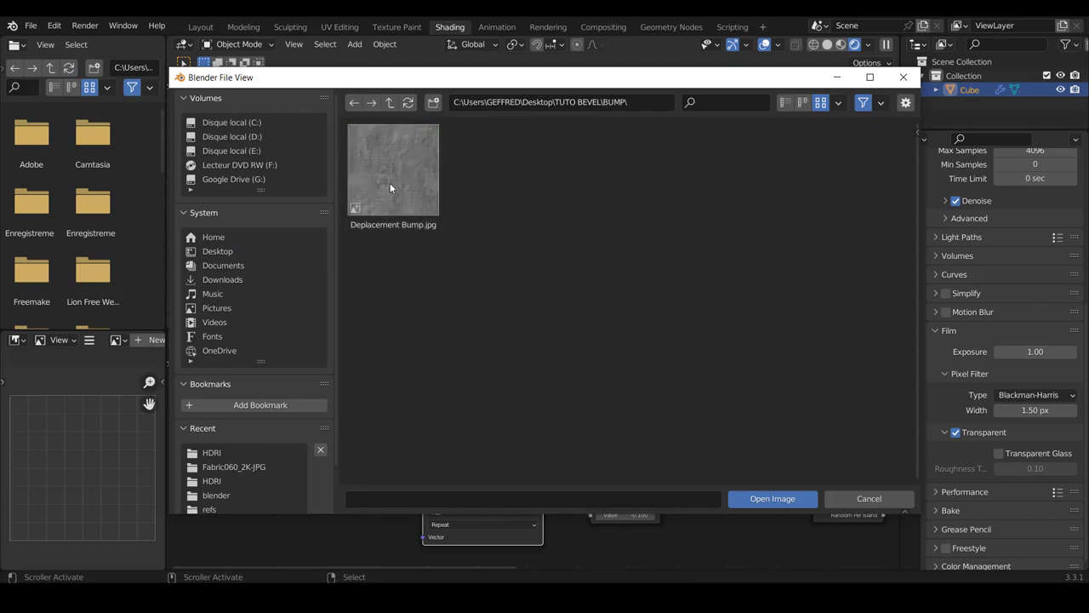
{"action": "double_click", "coordinate": [389, 183]}
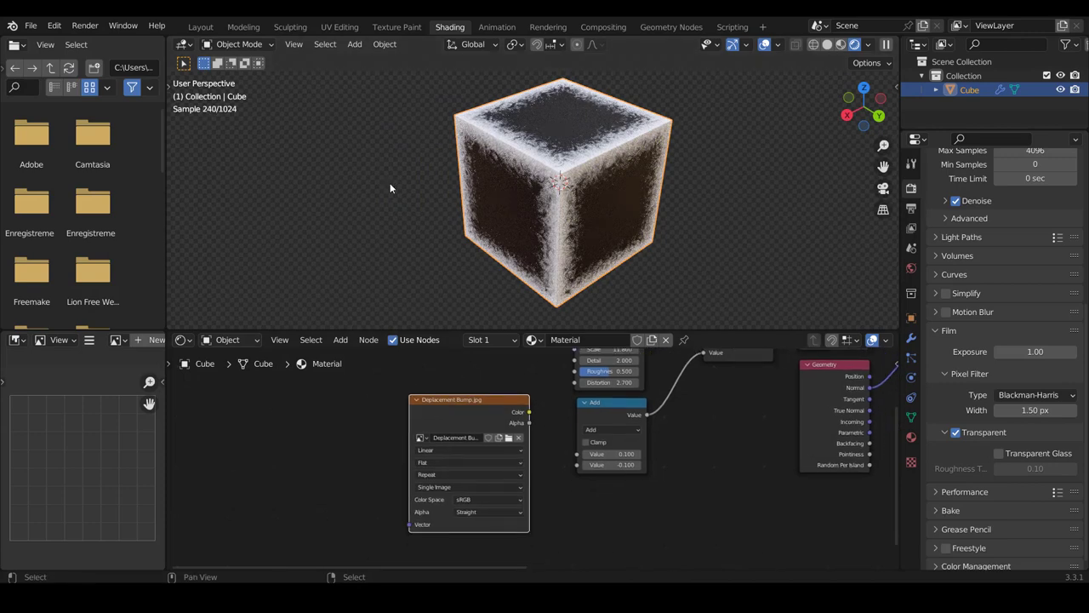
- Link the image's Color to the lower Add node's first Value and inspect the grainy cube
{"action": "scroll", "coordinate": [554, 408], "scroll_direction": "up", "scroll_amount": 2}
{"action": "mouse_move", "coordinate": [528, 400]}
{"action": "left_mouse_down"}
{"action": "mouse_move", "coordinate": [554, 401]}
{"action": "mouse_move", "coordinate": [587, 454]}
{"action": "left_mouse_up"}
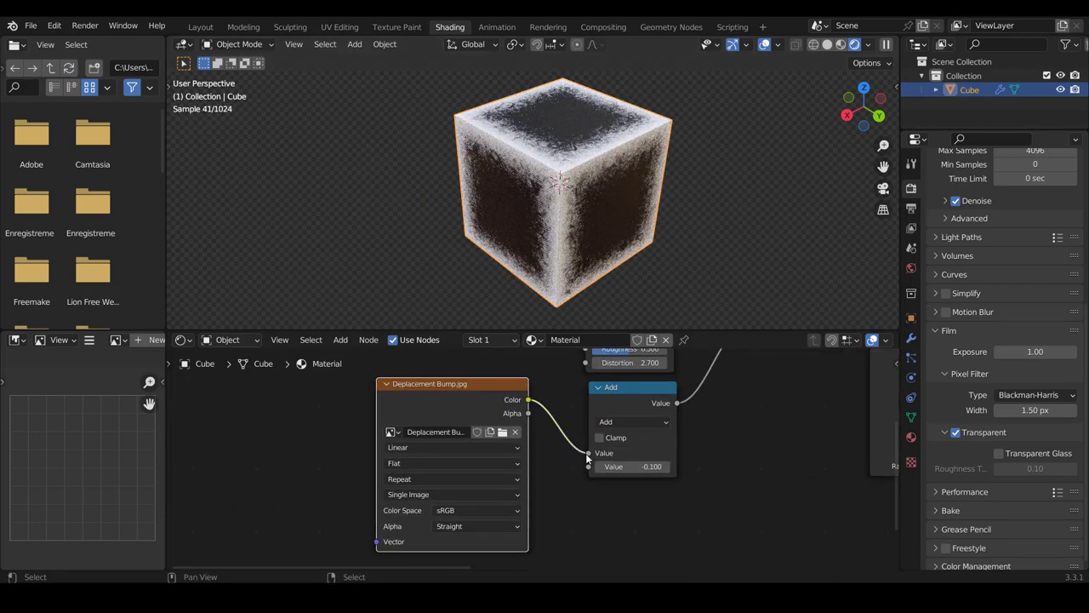
{"action": "scroll", "coordinate": [587, 457], "scroll_direction": "down", "scroll_amount": 2}
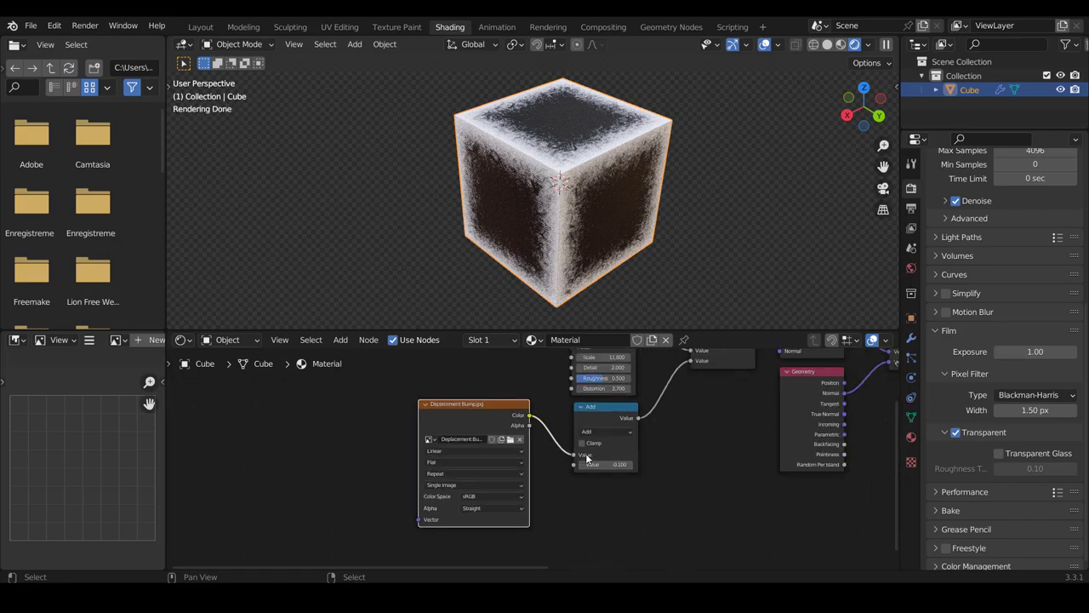
{"action": "middle_click_drag", "start_coordinate": [579, 204], "coordinate": [572, 174]}
{"action": "scroll", "coordinate": [573, 174], "scroll_direction": "up", "scroll_amount": 3}
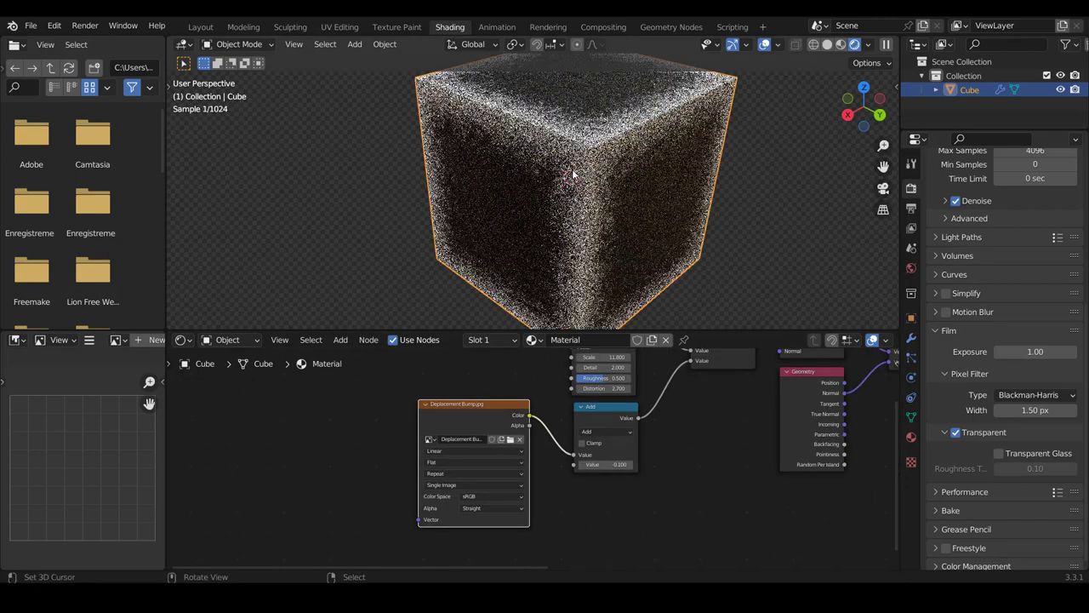
{"action": "scroll", "coordinate": [573, 175], "scroll_direction": "up", "scroll_amount": 2}
{"action": "scroll", "coordinate": [573, 175], "scroll_direction": "up", "scroll_amount": 2}
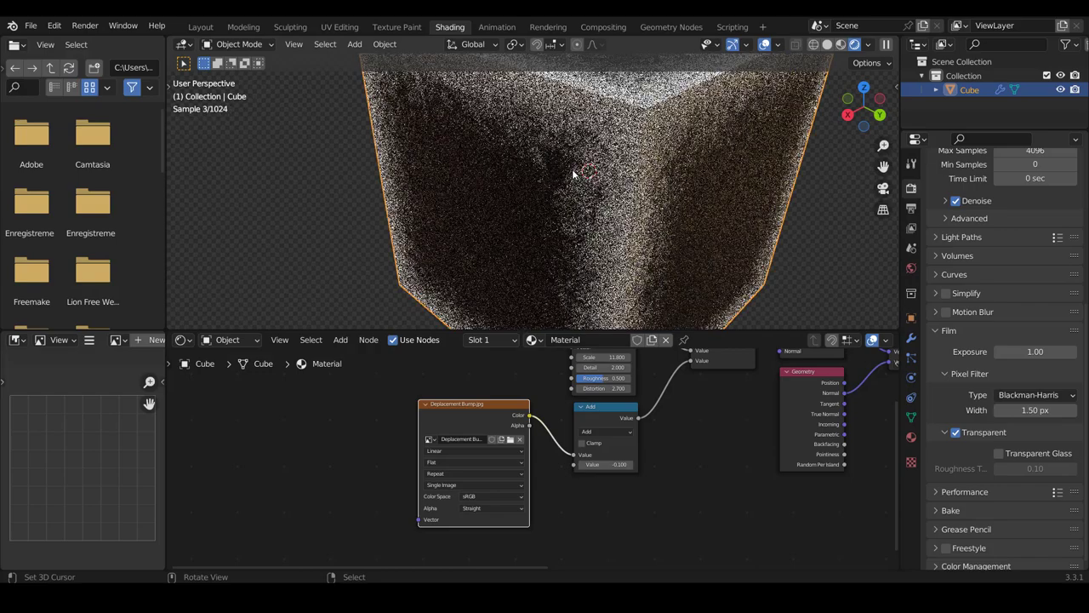
{"action": "middle_click_drag", "start_coordinate": [603, 204], "coordinate": [604, 204]}
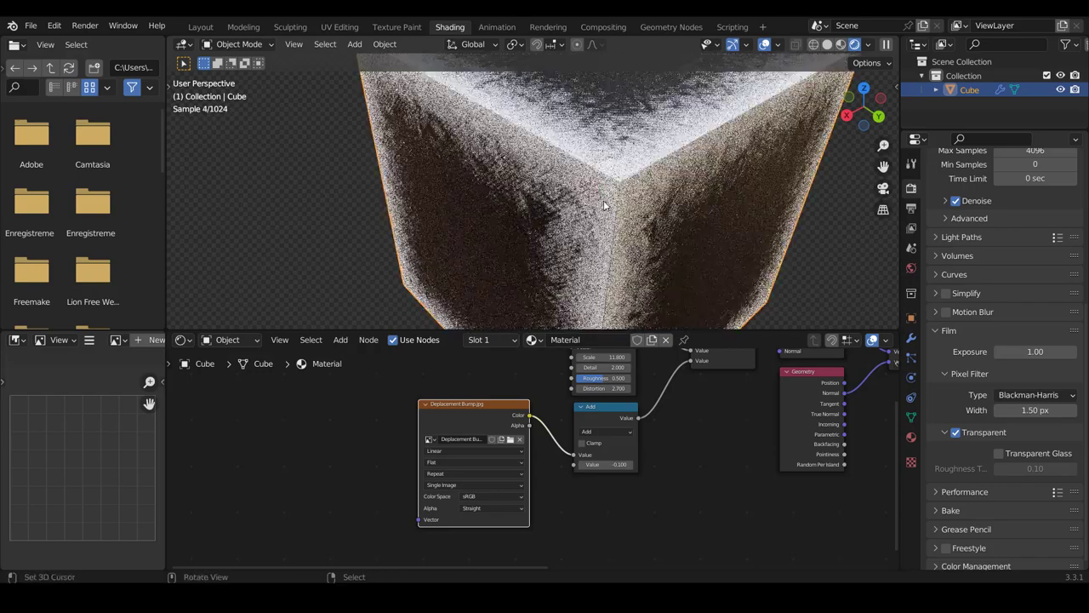
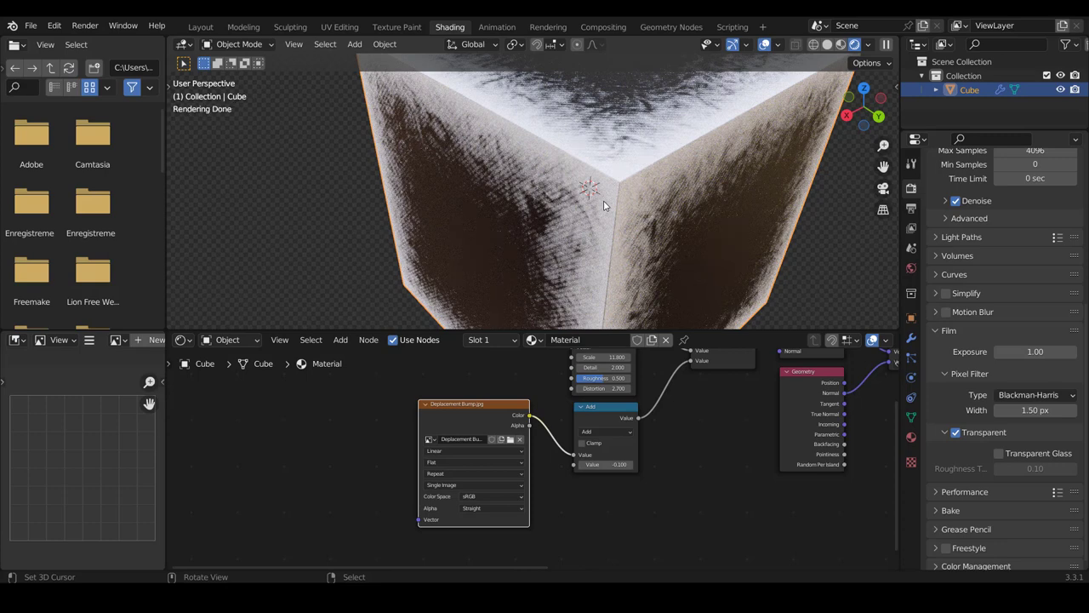
- Move the Deplacement Bump image and Add nodes into place and frame the whole cube
{"action": "left_click_drag", "start_coordinate": [487, 404], "coordinate": [495, 398]}
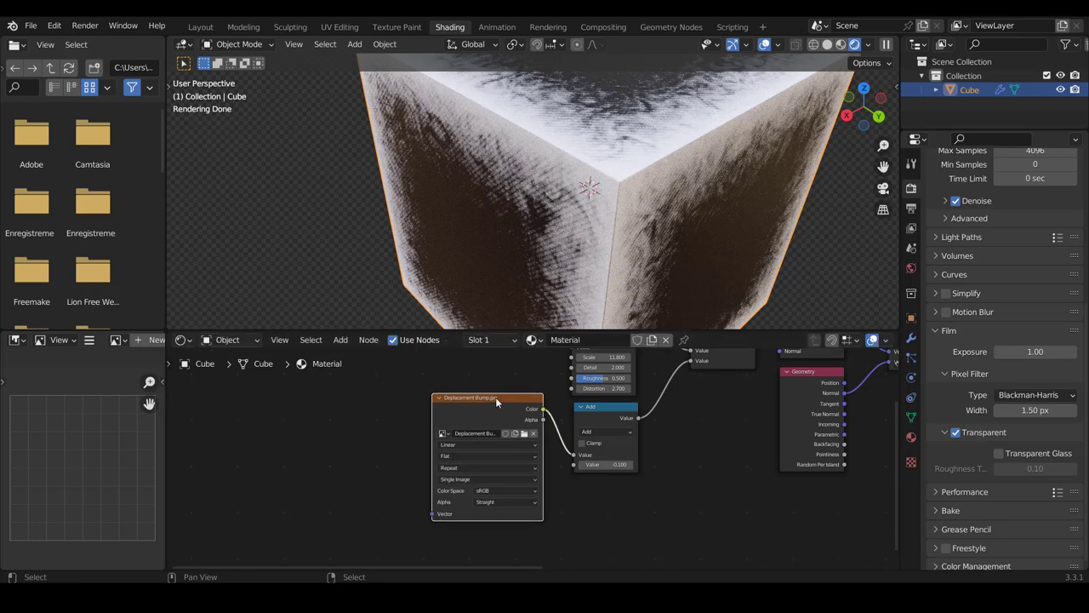
{"action": "left_click_drag", "start_coordinate": [592, 433], "coordinate": [590, 435]}
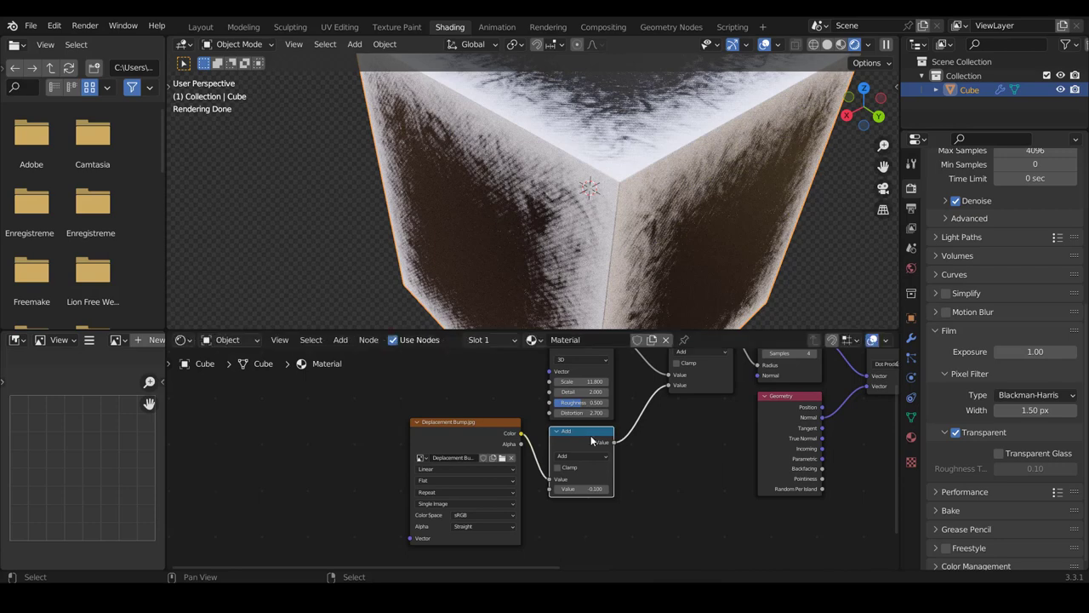
{"action": "scroll", "coordinate": [591, 435], "scroll_direction": "up", "scroll_amount": 2}
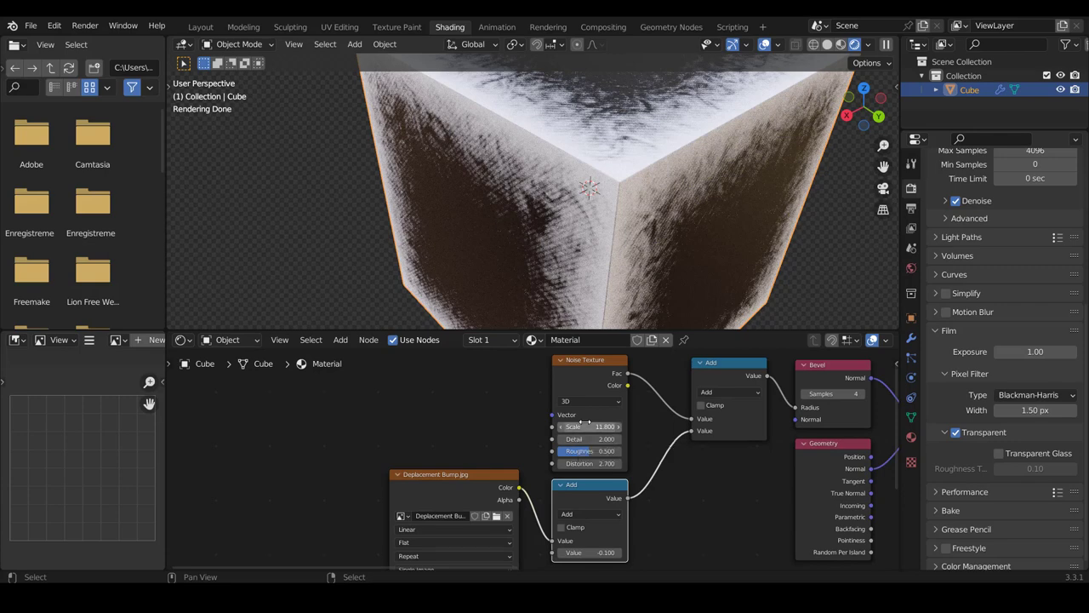
{"action": "scroll", "coordinate": [585, 423], "scroll_direction": "down", "scroll_amount": 2}
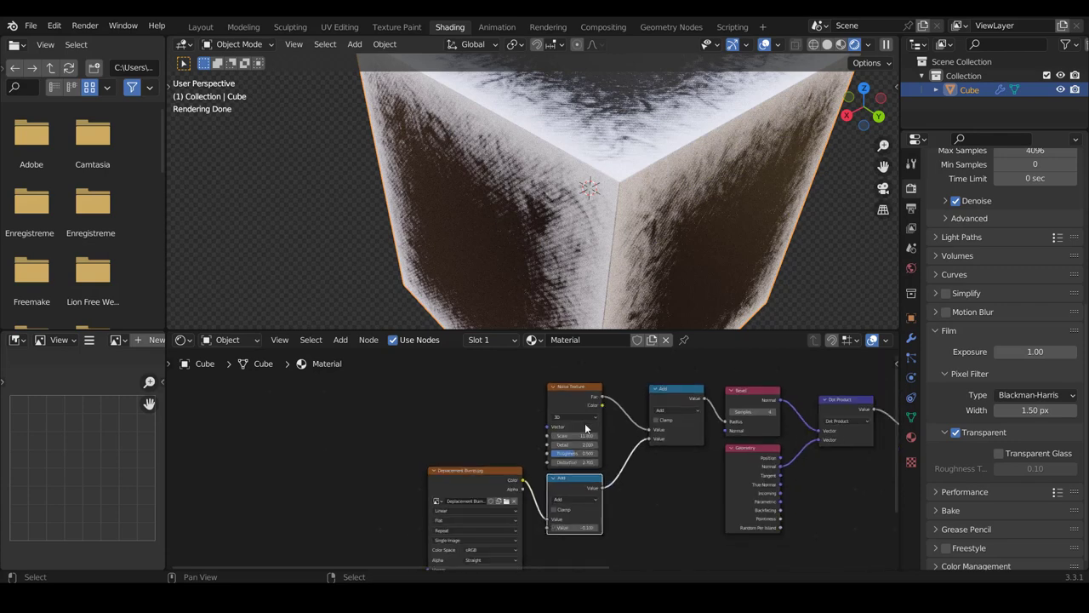
{"action": "key", "text": "ctrl+z"}
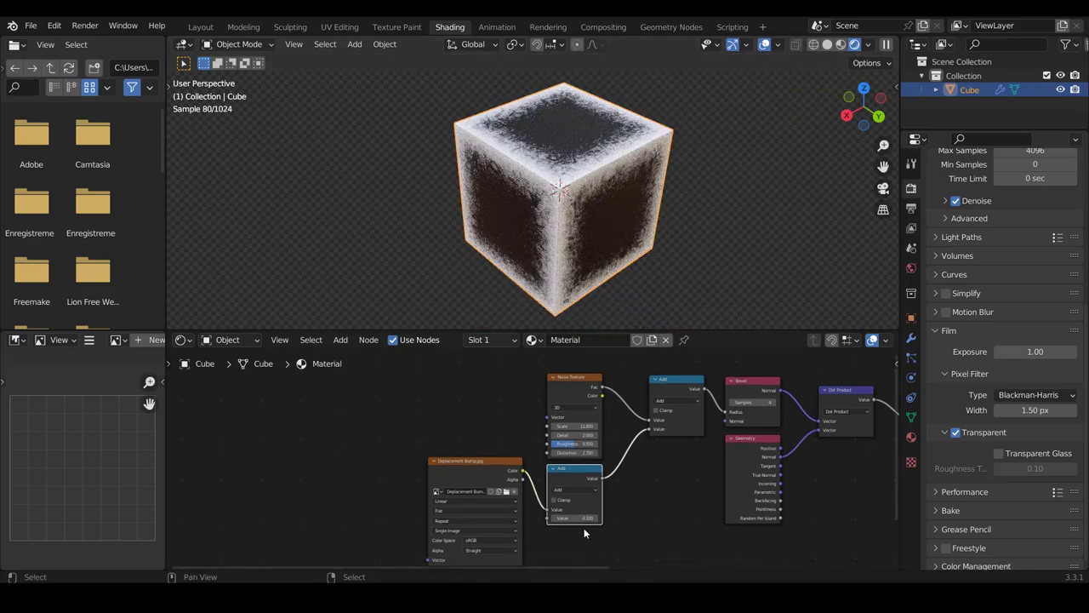
- Try Add node values around -0.300 and -0.080 until the whitish edge wear looks right
{"action": "scroll", "coordinate": [582, 530], "scroll_direction": "up", "scroll_amount": 1}
{"action": "left_click_drag", "start_coordinate": [580, 528], "coordinate": [549, 528]}
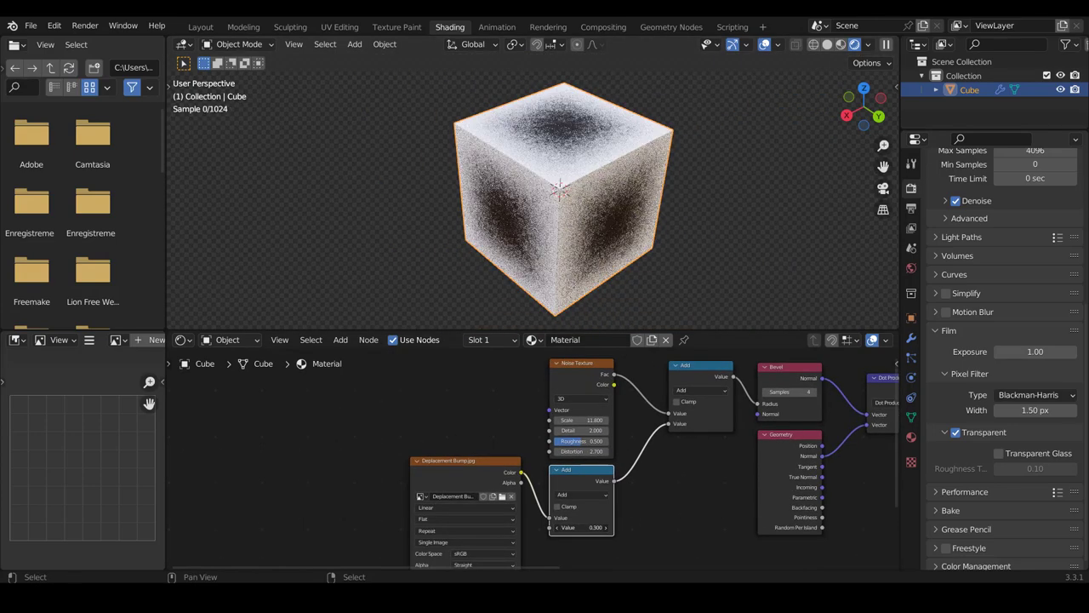
{"action": "left_click_drag", "start_coordinate": [586, 527], "coordinate": [597, 527]}
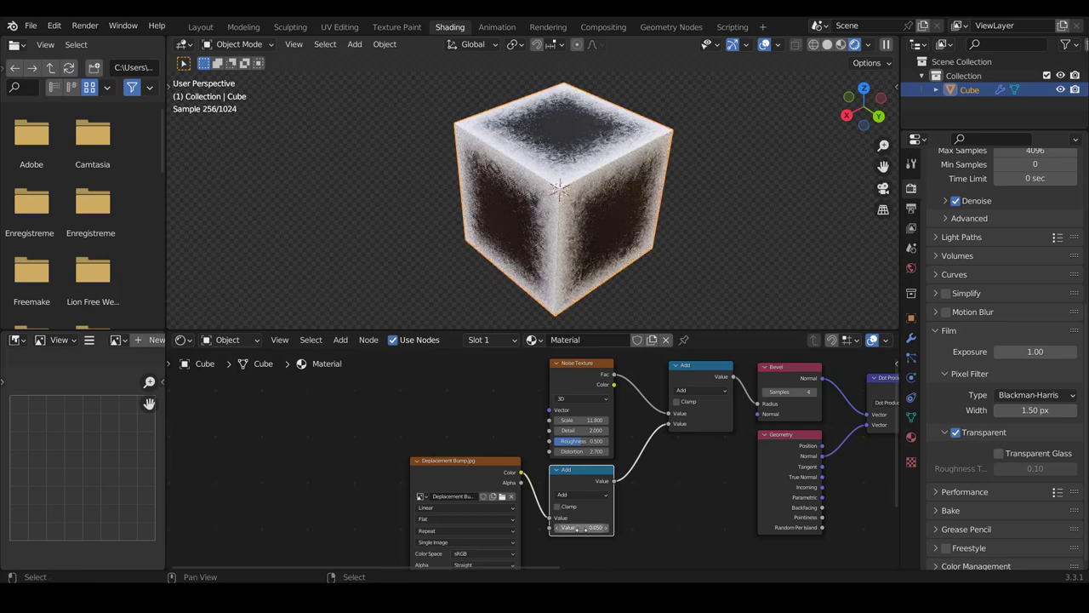
{"action": "left_click_drag", "start_coordinate": [579, 528], "coordinate": [557, 528], "text": "shift"}
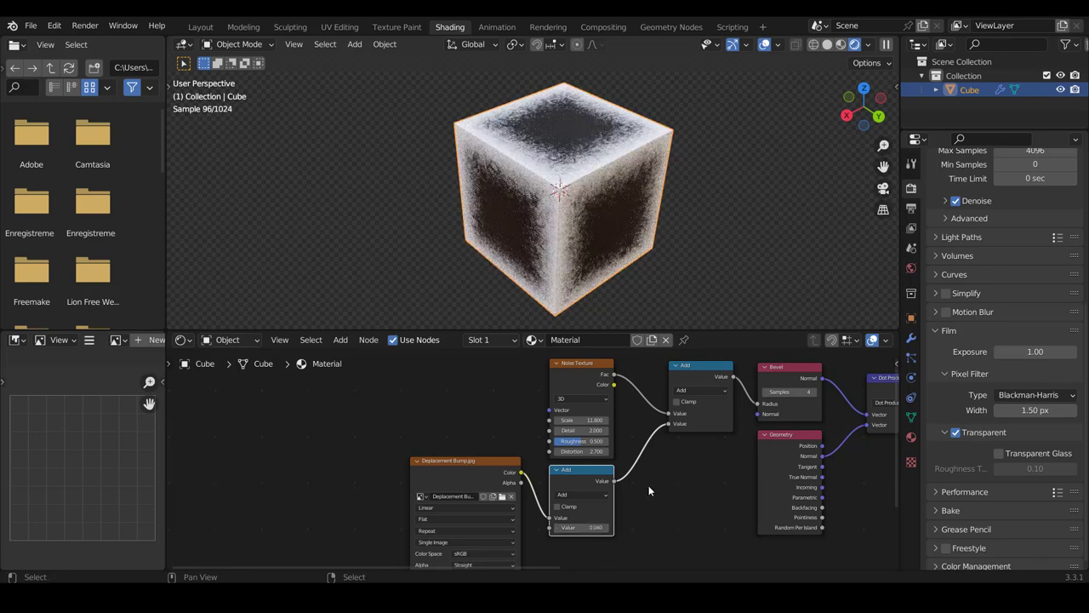
{"action": "mouse_move", "coordinate": [579, 527]}
{"action": "left_mouse_down", "text": "shift"}
{"action": "mouse_move", "coordinate": [600, 527]}
{"action": "mouse_move", "coordinate": [562, 527]}
{"action": "mouse_move", "coordinate": [622, 510]}
{"action": "left_mouse_up", "text": "shift"}
{"action": "scroll", "coordinate": [632, 503], "scroll_direction": "down", "scroll_amount": 2}
{"action": "scroll", "coordinate": [632, 504], "scroll_direction": "down", "scroll_amount": 1}
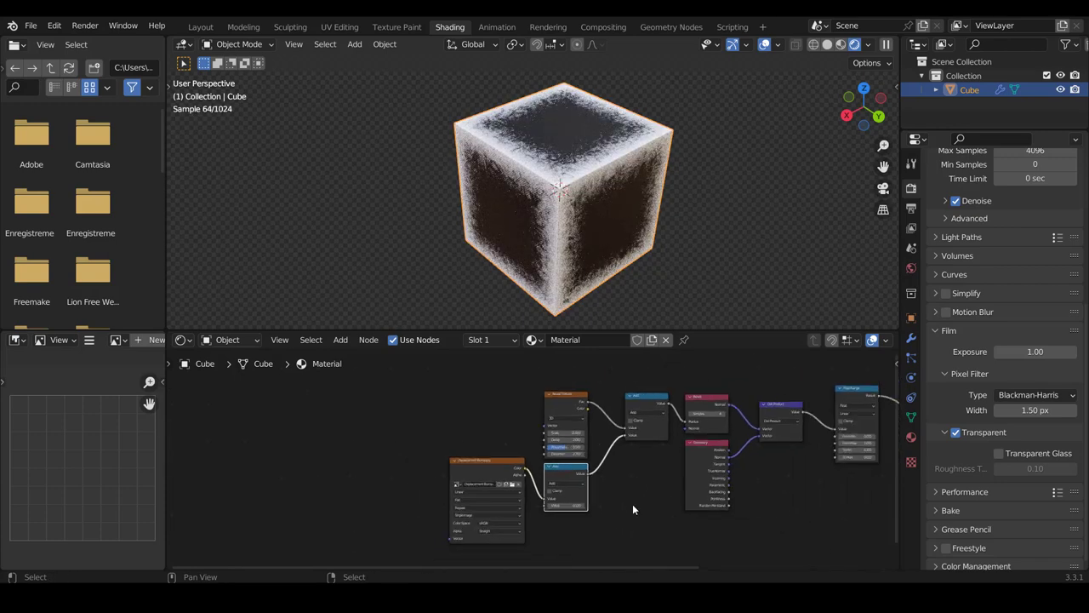
{"action": "scroll", "coordinate": [632, 504], "scroll_direction": "down", "scroll_amount": 1}
{"action": "scroll", "coordinate": [633, 504], "scroll_direction": "down", "scroll_amount": 4, "text": "ctrl"}
- Shift Principled BSDF and Material Output right to make space after Map Range, and bring up the Add list
{"action": "scroll", "coordinate": [627, 486], "scroll_direction": "down", "scroll_amount": 4, "text": "ctrl"}
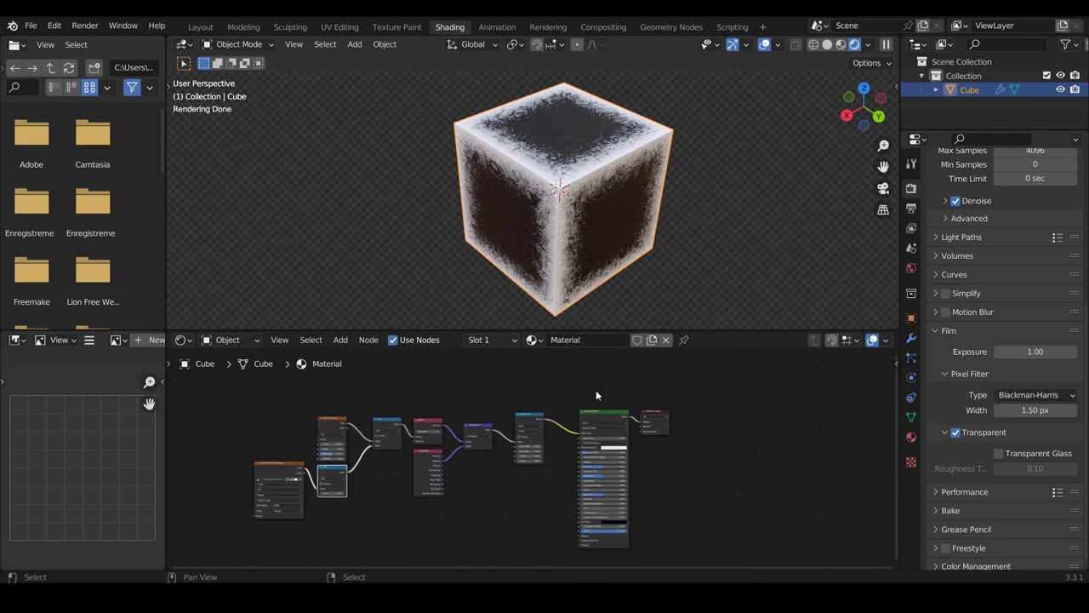
{"action": "left_click_drag", "start_coordinate": [608, 416], "coordinate": [662, 415]}
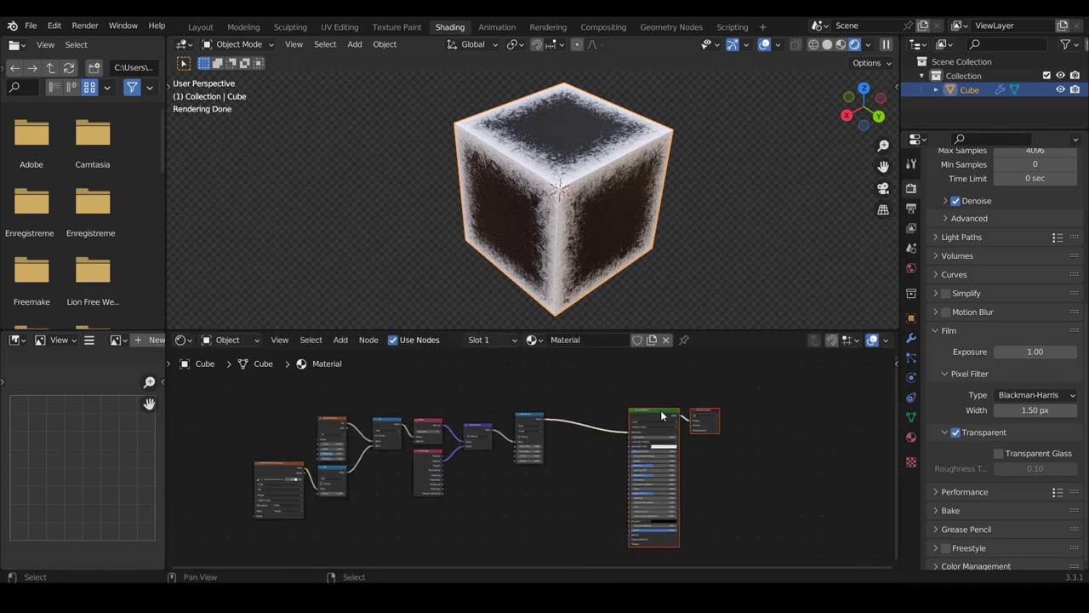
{"action": "scroll", "coordinate": [662, 415], "scroll_direction": "up", "scroll_amount": 2}
{"action": "middle_click_drag", "start_coordinate": [549, 456], "coordinate": [493, 489]}
{"action": "scroll", "coordinate": [514, 467], "scroll_direction": "up", "scroll_amount": 1}
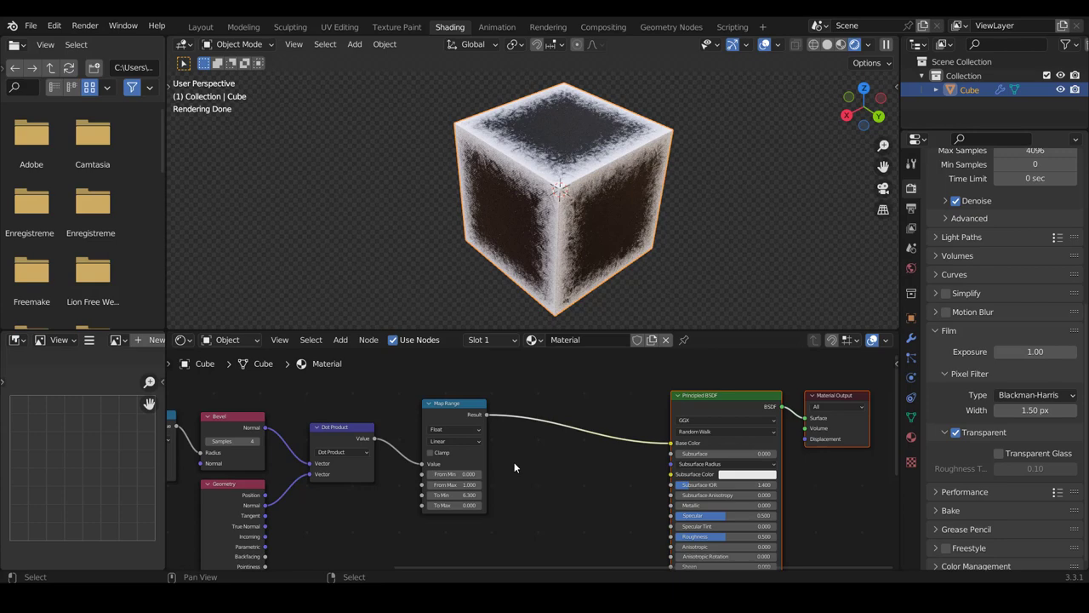
{"action": "left_click", "coordinate": [339, 340]}
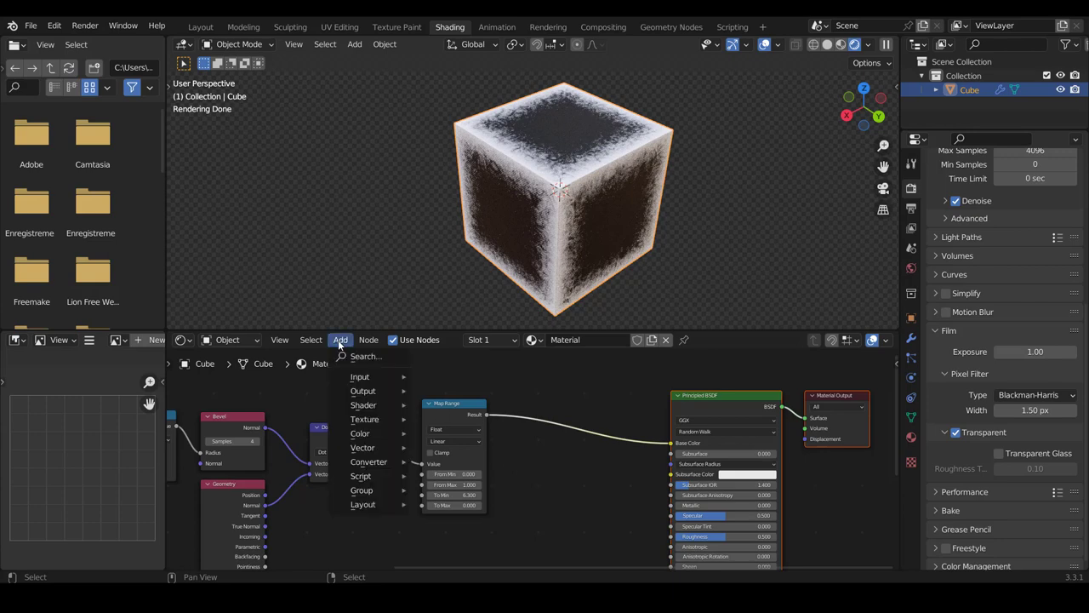
{"action": "mouse_move", "coordinate": [360, 434]}
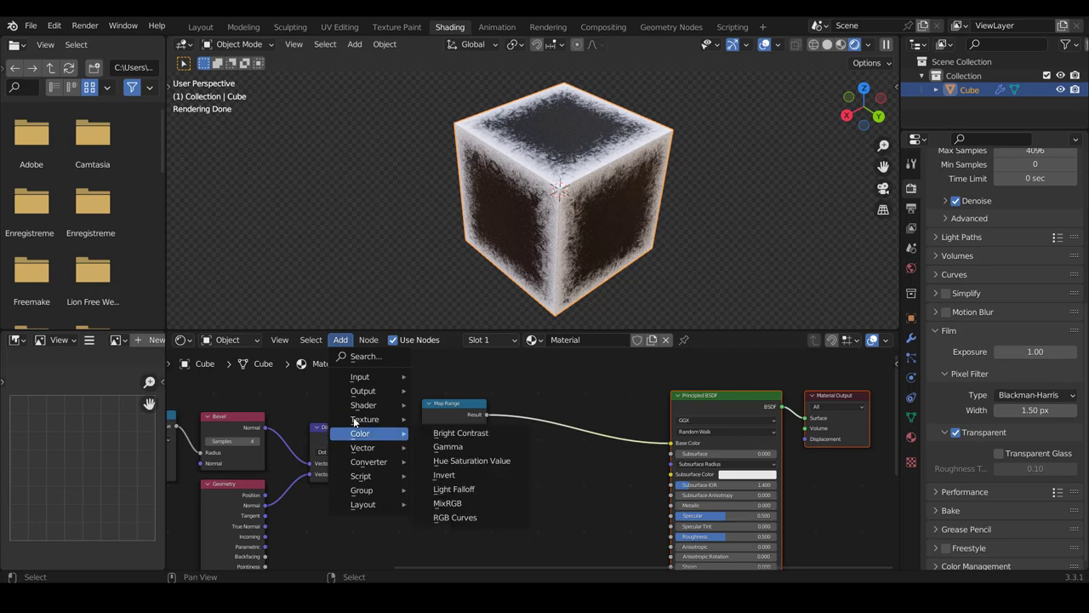
- Drop a MixRGB node onto the Map Range→Principled BSDF link and wire Map Range Result into Fac
{"action": "left_click", "coordinate": [472, 504]}
{"action": "left_click", "coordinate": [586, 428]}
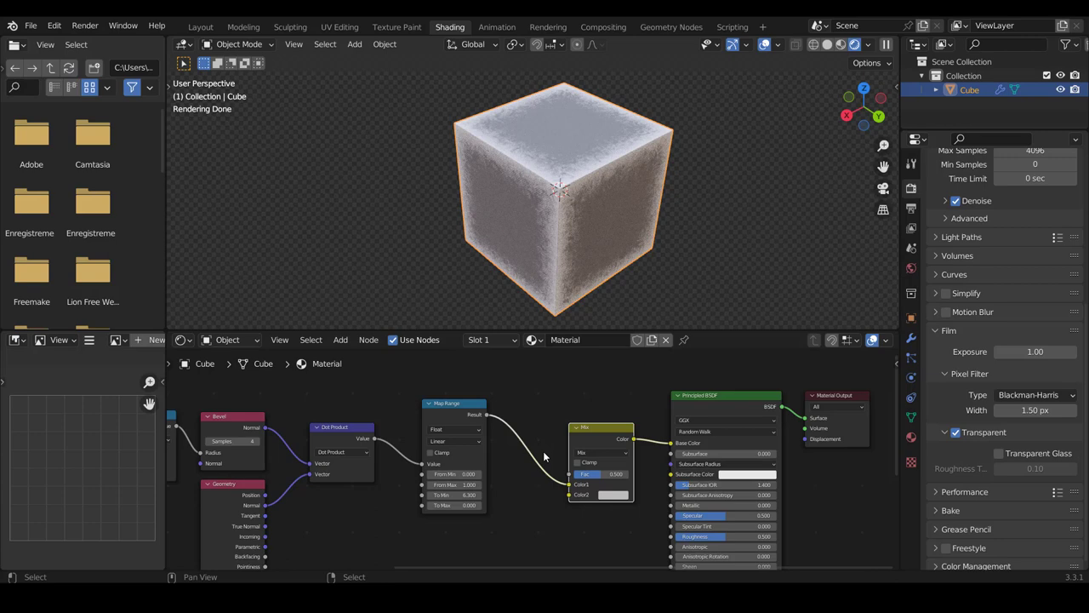
{"action": "scroll", "coordinate": [543, 451], "scroll_direction": "up", "scroll_amount": 1}
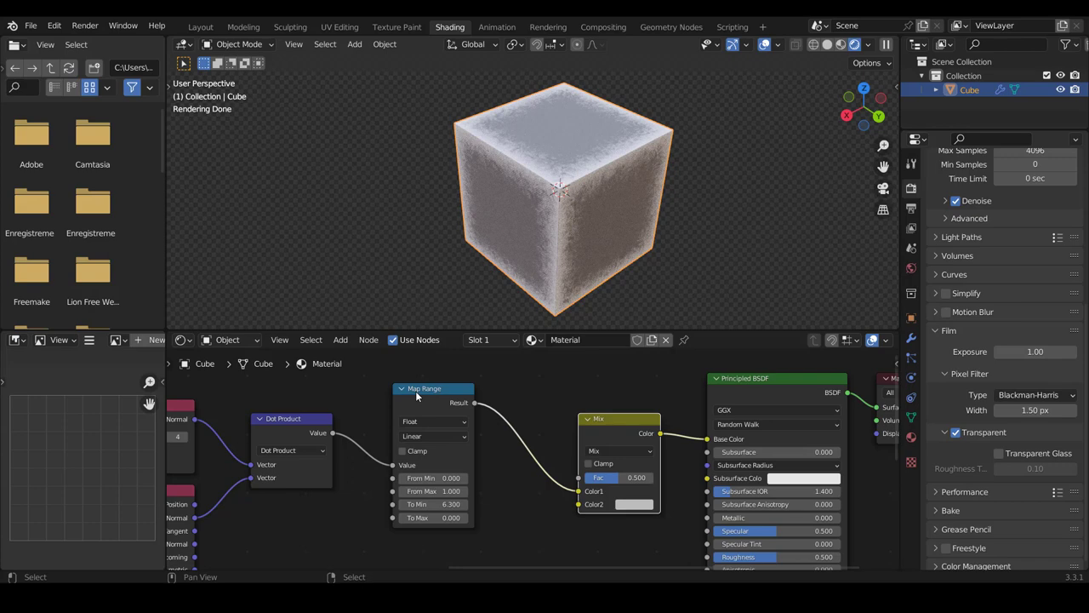
{"action": "left_click_drag", "start_coordinate": [578, 491], "coordinate": [578, 478]}
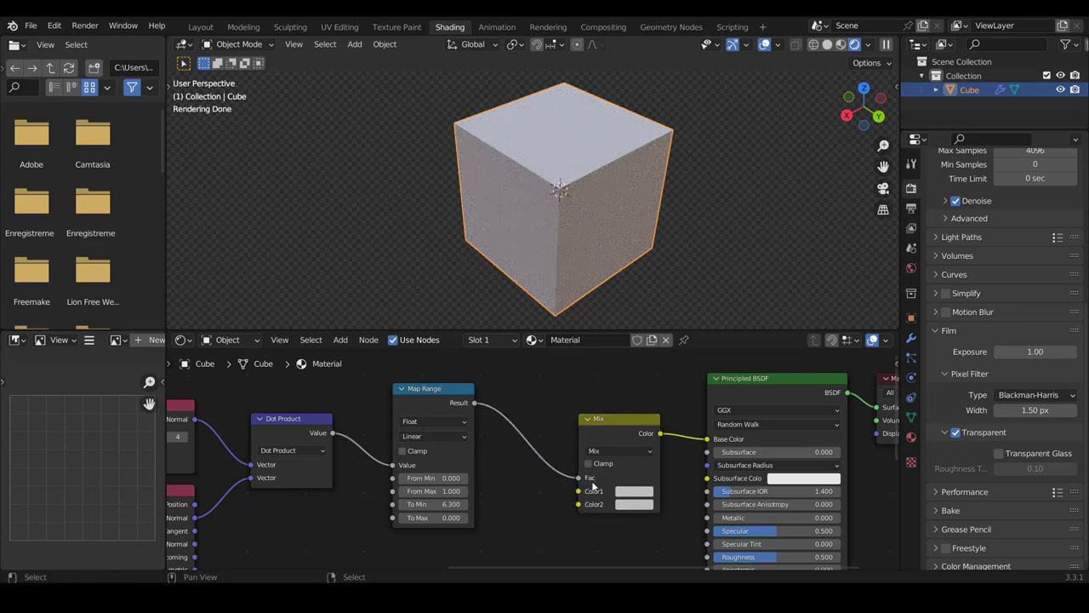
- Set the Mix node's Color1 to a fully bright, saturated orange
{"action": "left_click", "coordinate": [634, 497]}
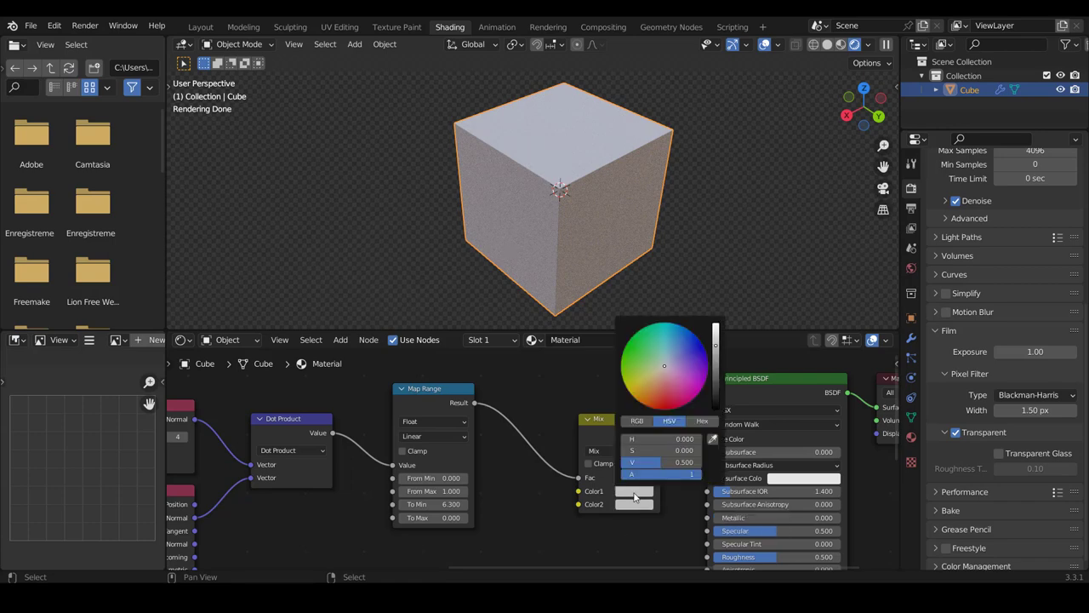
{"action": "left_click", "coordinate": [667, 397]}
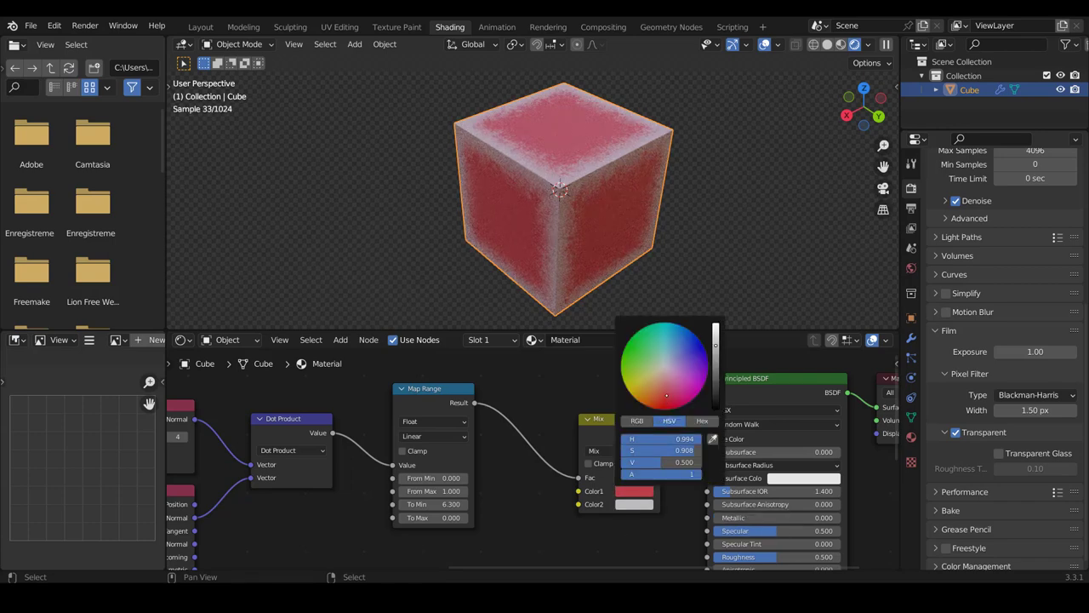
{"action": "left_click", "coordinate": [662, 410]}
{"action": "left_click", "coordinate": [716, 326]}
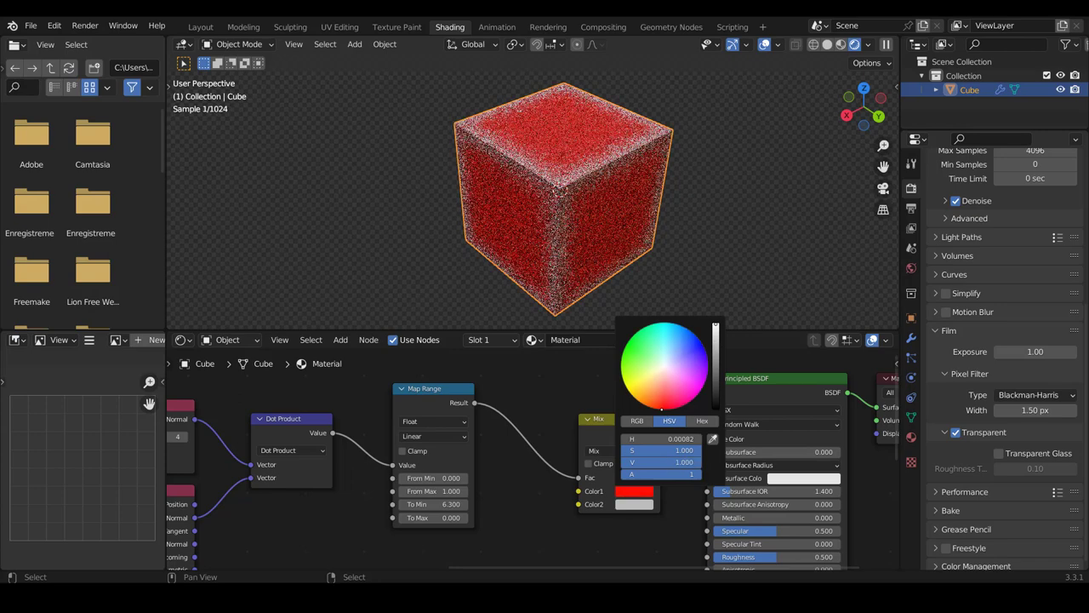
{"action": "left_click_drag", "start_coordinate": [662, 409], "coordinate": [642, 404]}
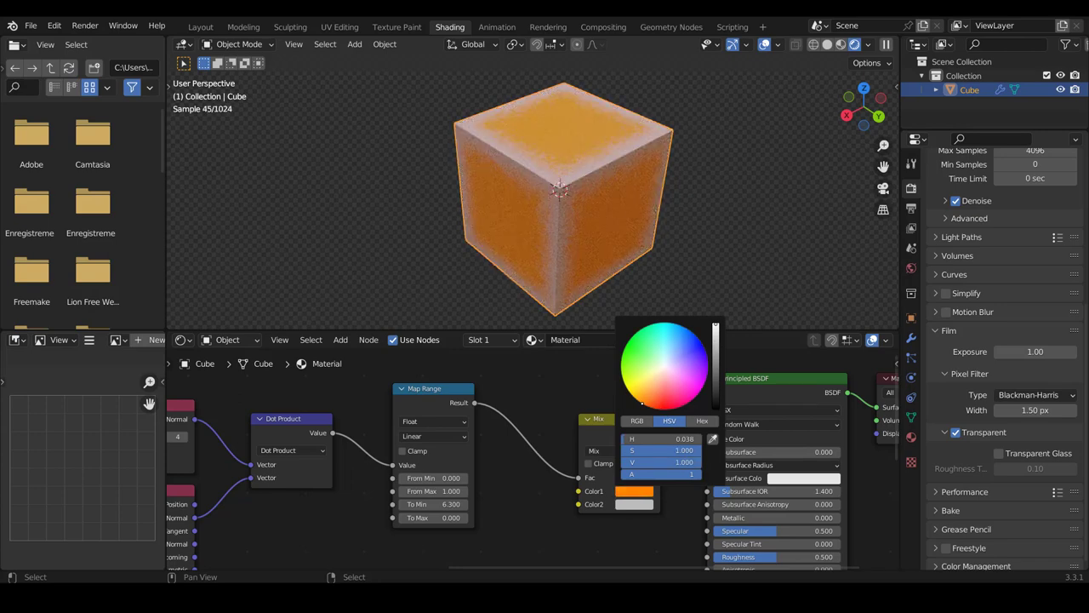
- Make Color2 white by raising its value to 1.0, then zoom in on the cube
{"action": "left_click", "coordinate": [642, 504]}
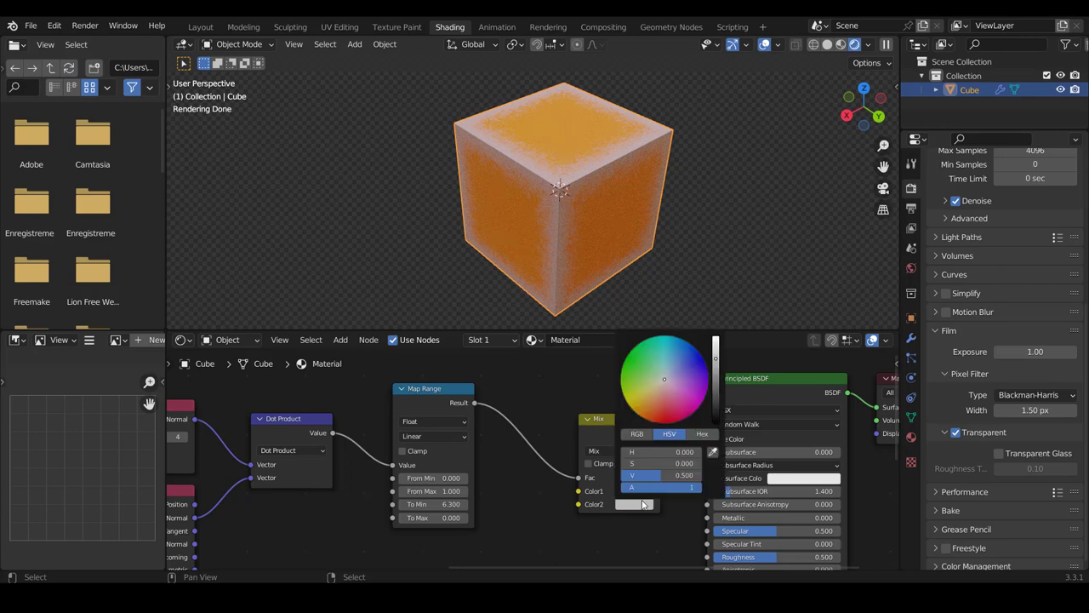
{"action": "left_click_drag", "start_coordinate": [717, 357], "coordinate": [716, 338]}
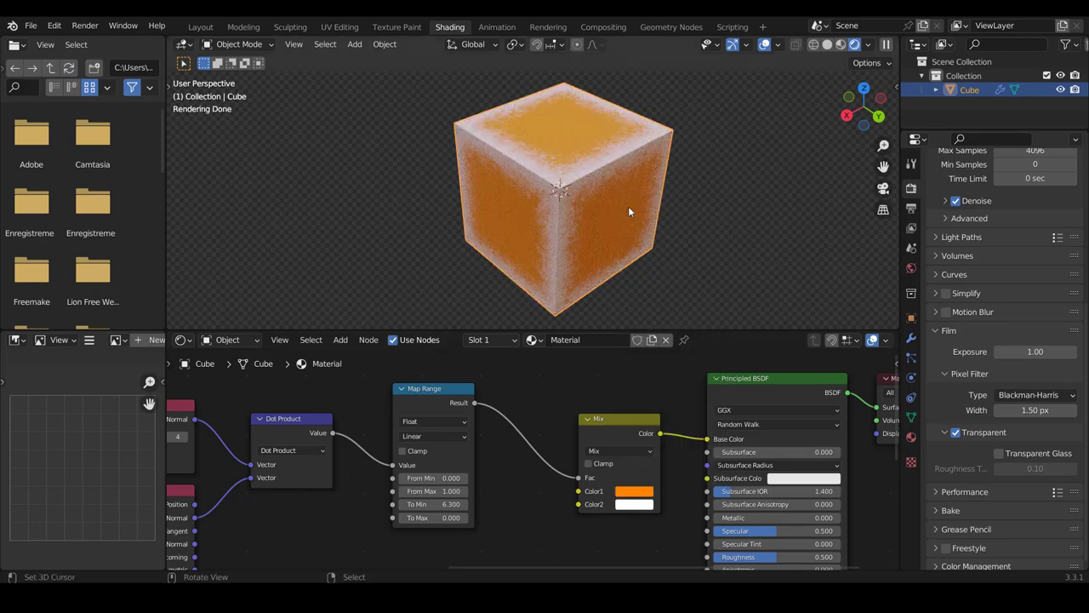
{"action": "middle_click_drag", "start_coordinate": [628, 206], "coordinate": [622, 195]}
{"action": "scroll", "coordinate": [621, 195], "scroll_direction": "up", "scroll_amount": 3}
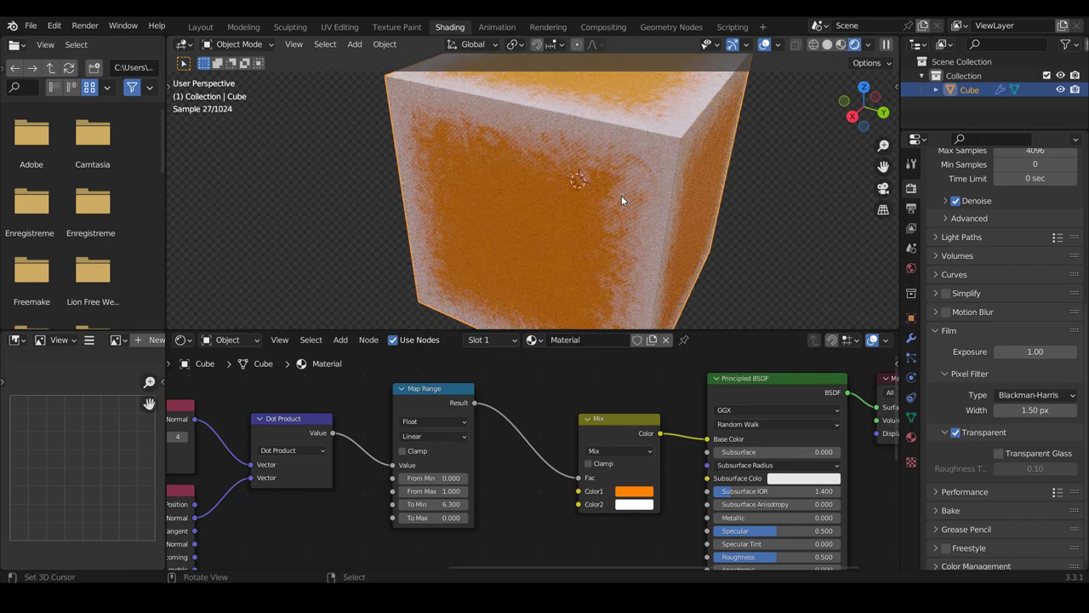
{"action": "scroll", "coordinate": [621, 200], "scroll_direction": "down", "scroll_amount": 3}
{"action": "key", "text": "Home"}
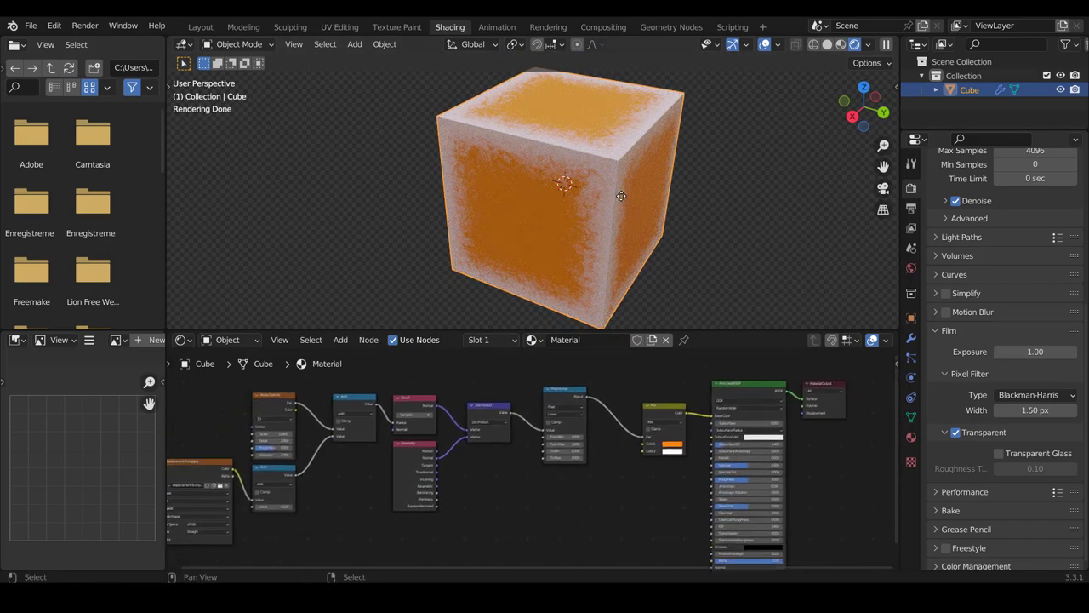
{"action": "mouse_move", "coordinate": [621, 196]}
{"action": "middle_mouse_down"}
{"action": "mouse_move", "coordinate": [494, 197]}
{"action": "mouse_move", "coordinate": [604, 161]}
{"action": "middle_mouse_up"}
{"action": "scroll", "coordinate": [283, 415], "scroll_direction": "up", "scroll_amount": 2}
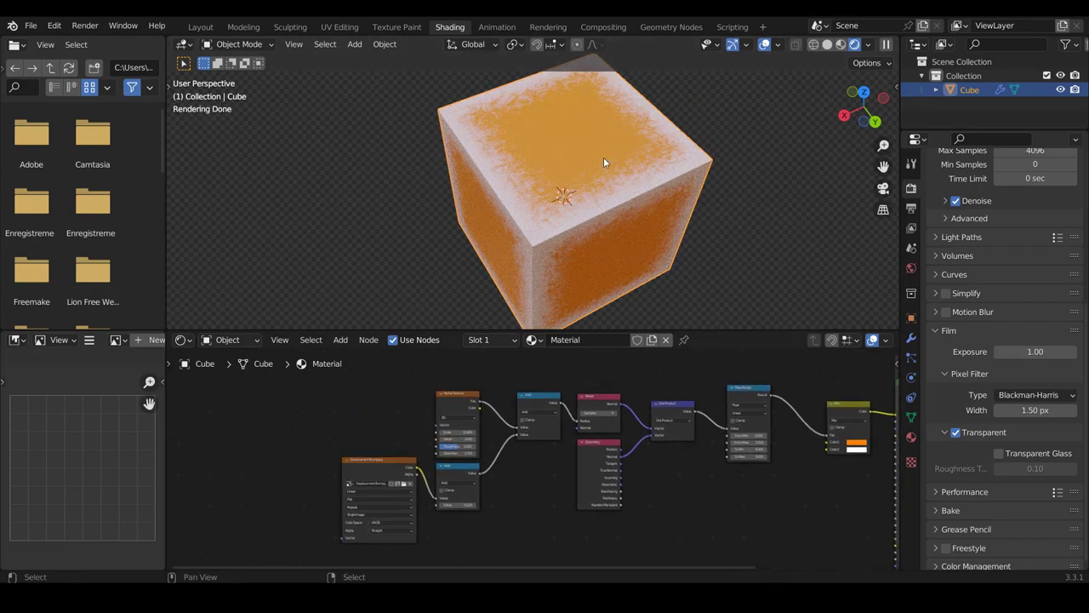
{"action": "scroll", "coordinate": [283, 416], "scroll_direction": "up", "scroll_amount": 1}
{"action": "middle_click_drag", "start_coordinate": [477, 357], "coordinate": [476, 374]}
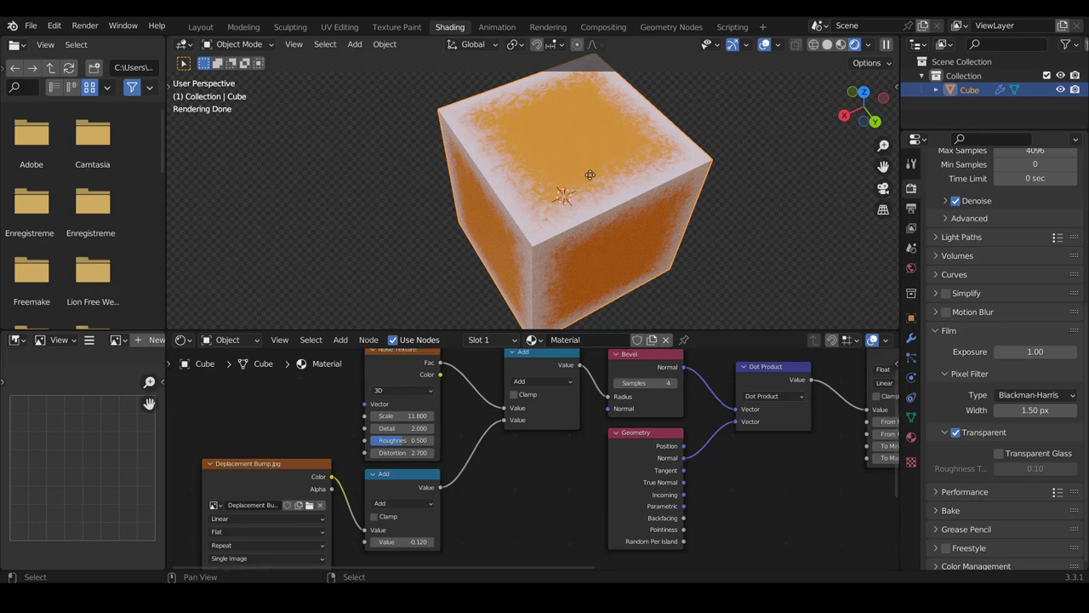
{"action": "left_click", "coordinate": [434, 375]}
{"action": "scroll", "coordinate": [434, 374], "scroll_direction": "down", "scroll_amount": 2}
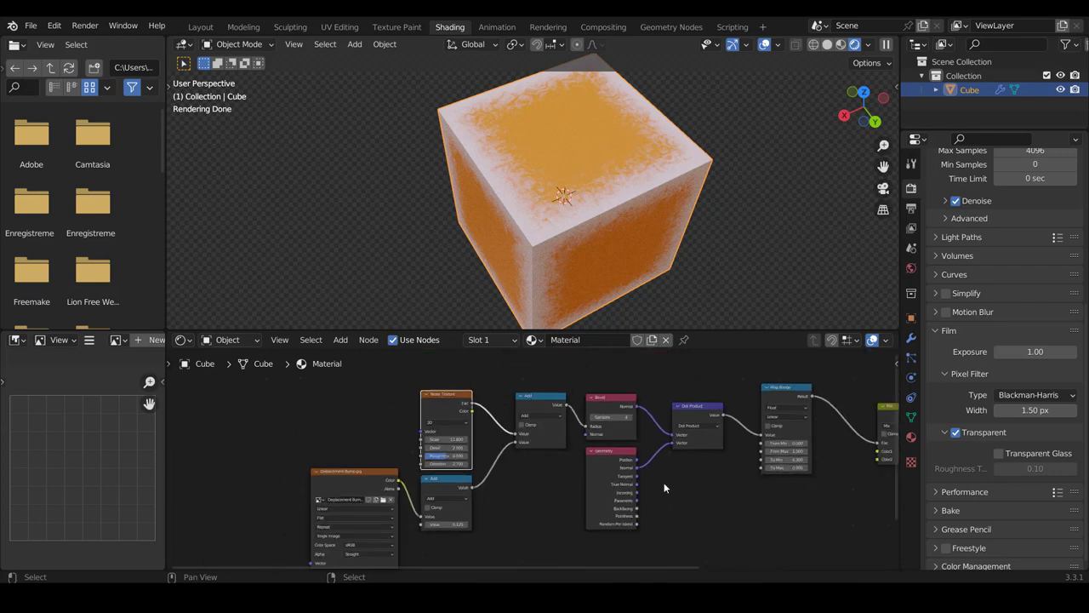
{"action": "scroll", "coordinate": [703, 485], "scroll_direction": "down", "scroll_amount": 1}
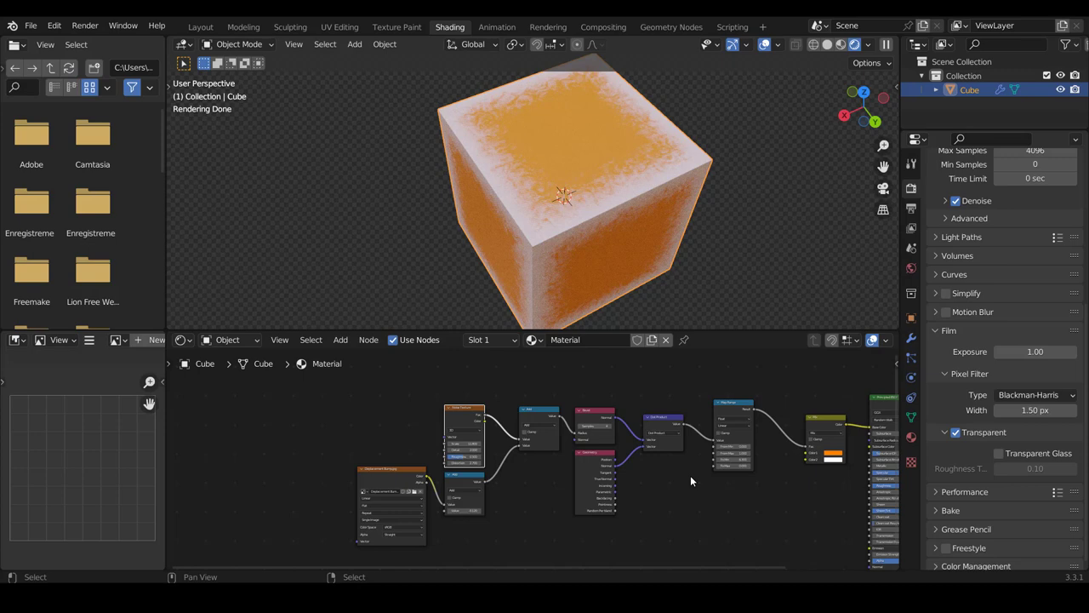
{"action": "middle_click_drag", "start_coordinate": [691, 481], "coordinate": [559, 430]}
- Add a Bump node below the chain and feed the Geometry output into its Height
{"action": "left_click", "coordinate": [343, 342]}
{"action": "mouse_move", "coordinate": [363, 447]}
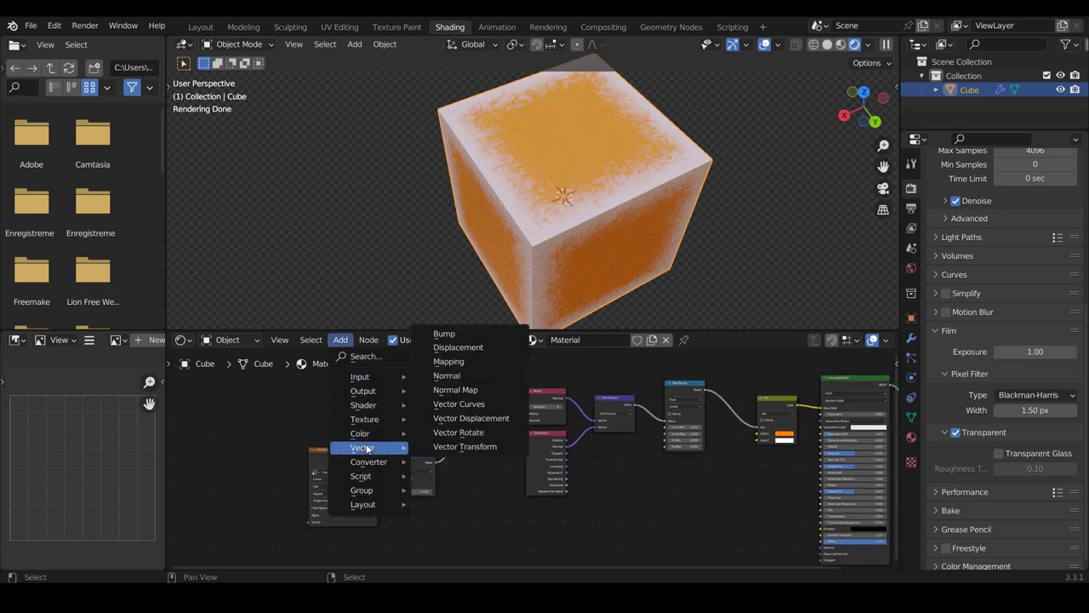
{"action": "left_click", "coordinate": [453, 335]}
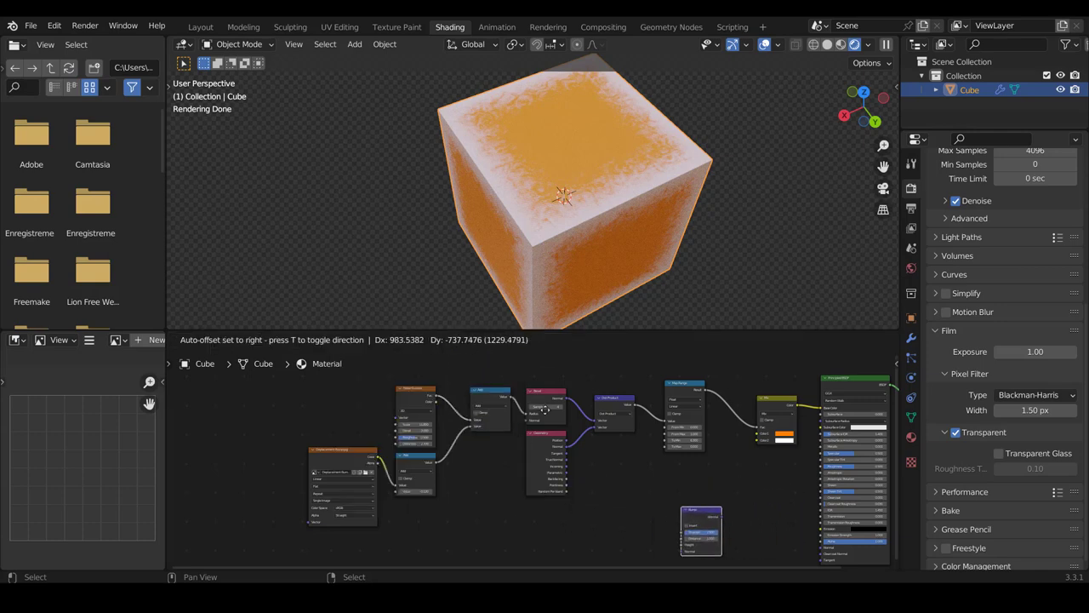
{"action": "left_click", "coordinate": [643, 502]}
{"action": "scroll", "coordinate": [635, 495], "scroll_direction": "up", "scroll_amount": 2}
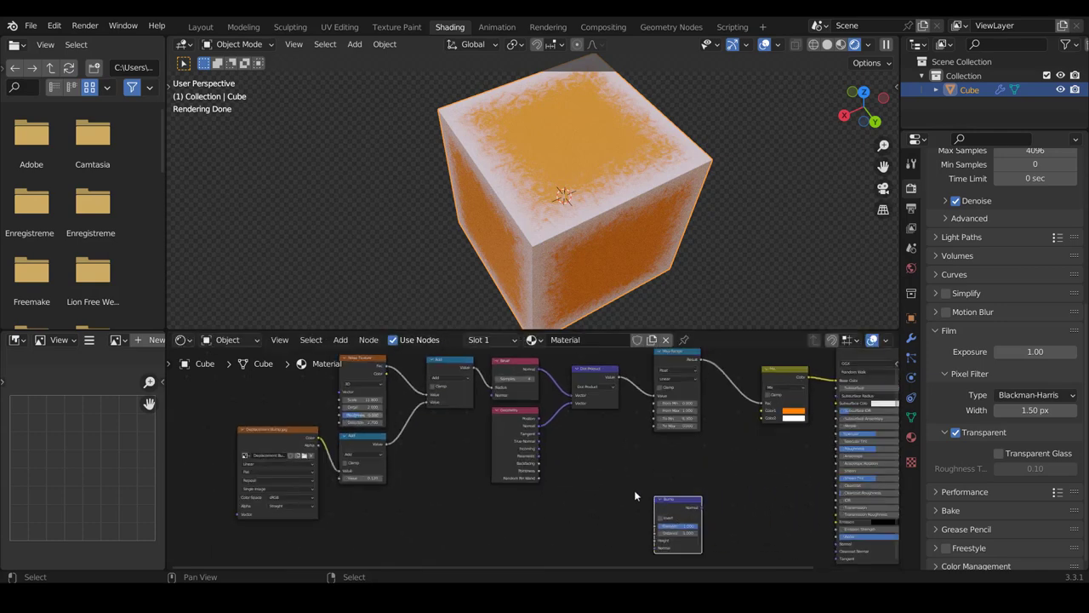
{"action": "left_click_drag", "start_coordinate": [387, 368], "coordinate": [657, 541]}
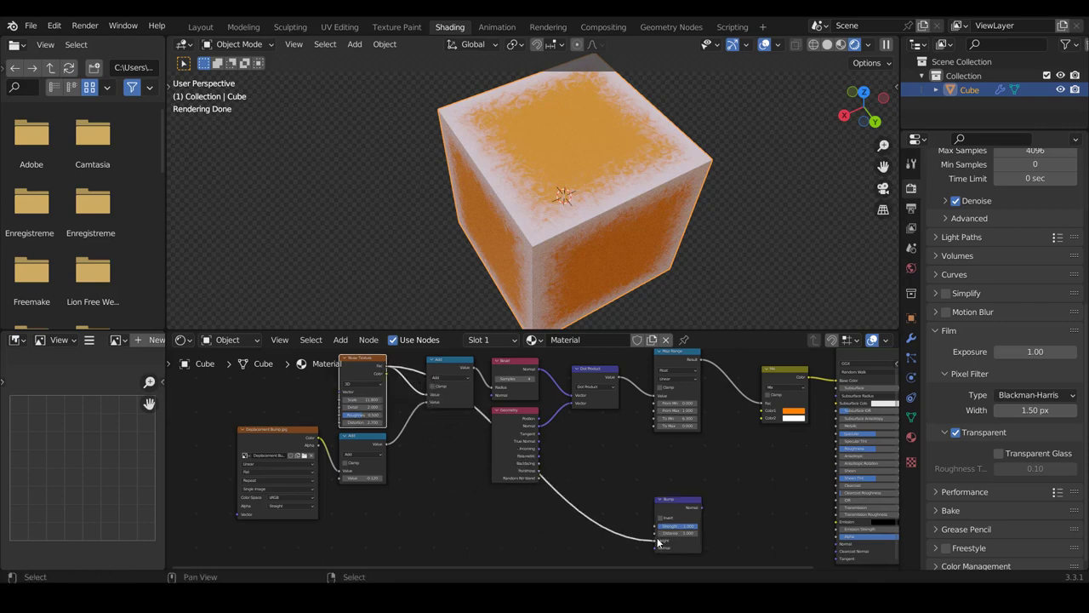
- Connect the Bump's Normal to the Principled BSDF Normal and set Strength to 0.140
{"action": "scroll", "coordinate": [657, 538], "scroll_direction": "up", "scroll_amount": 2}
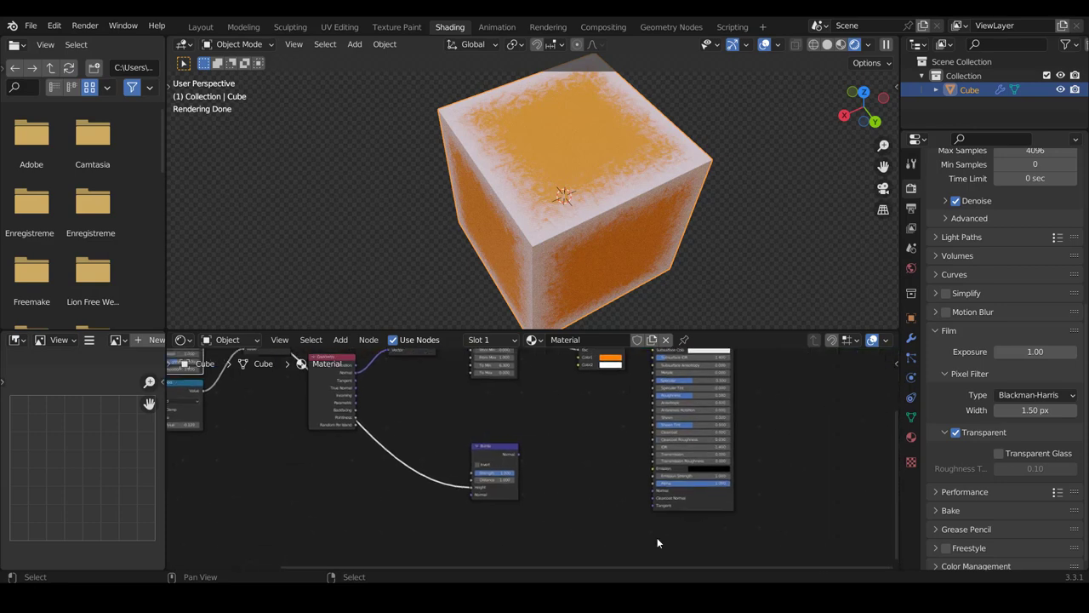
{"action": "scroll", "coordinate": [637, 528], "scroll_direction": "up", "scroll_amount": 2}
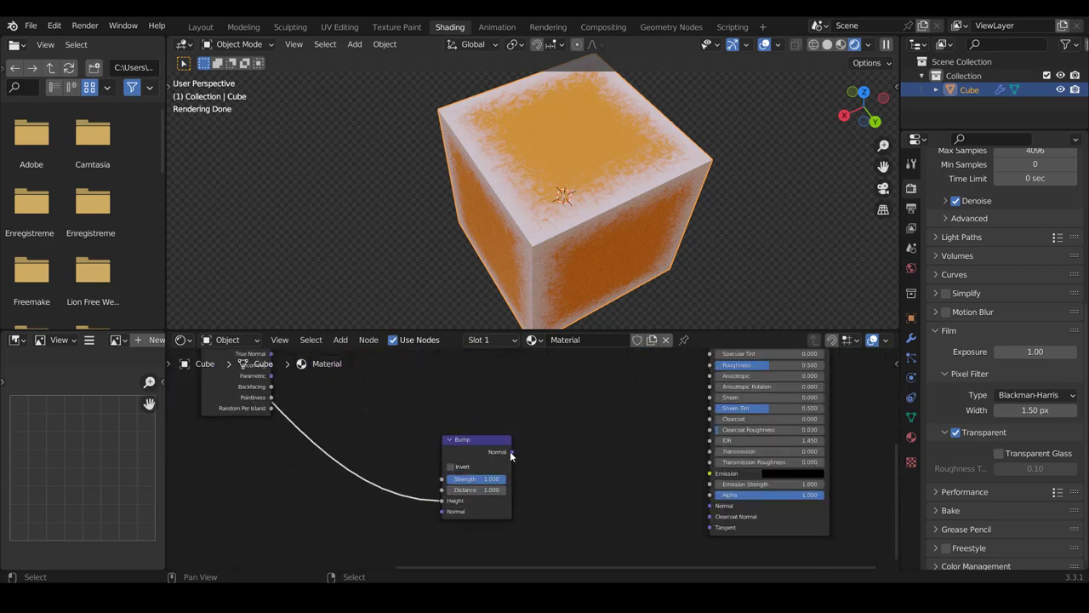
{"action": "left_click_drag", "start_coordinate": [510, 451], "coordinate": [533, 440]}
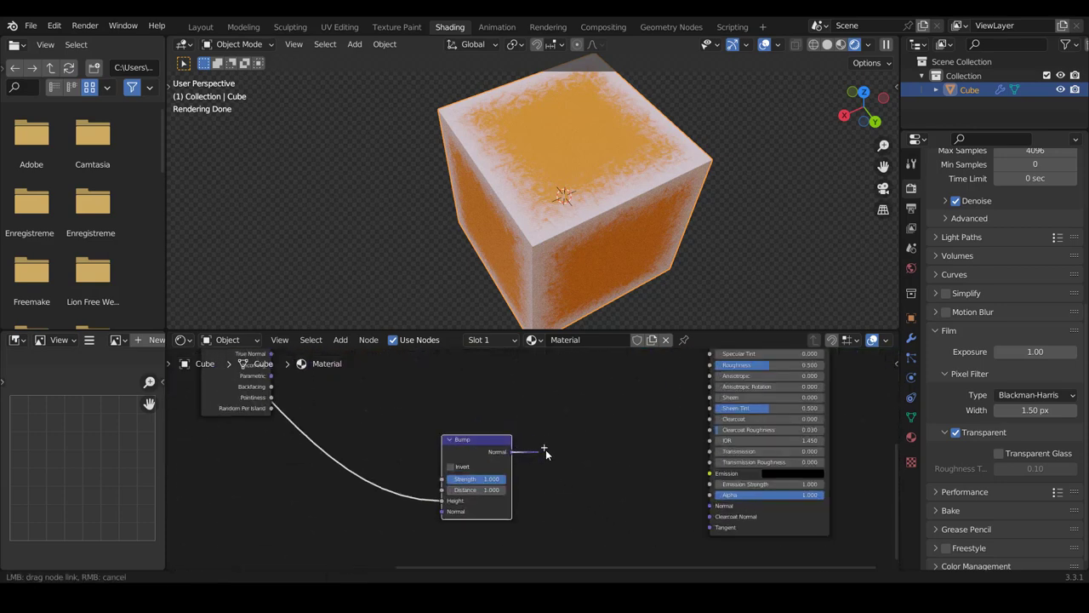
{"action": "left_click_drag", "start_coordinate": [546, 449], "coordinate": [702, 508]}
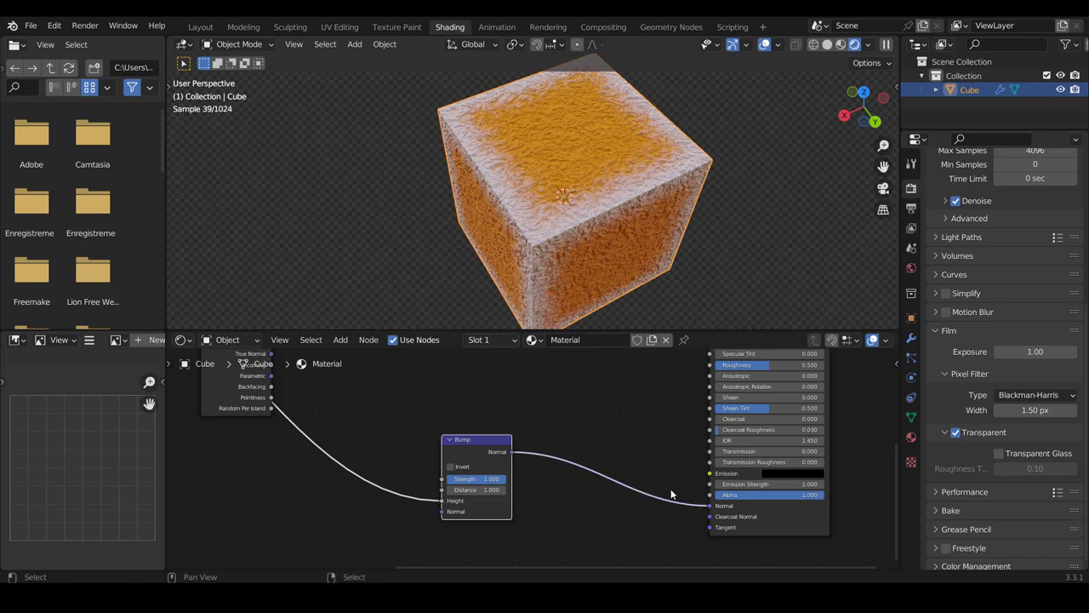
{"action": "scroll", "coordinate": [671, 490], "scroll_direction": "left", "scroll_amount": 2, "text": "ctrl"}
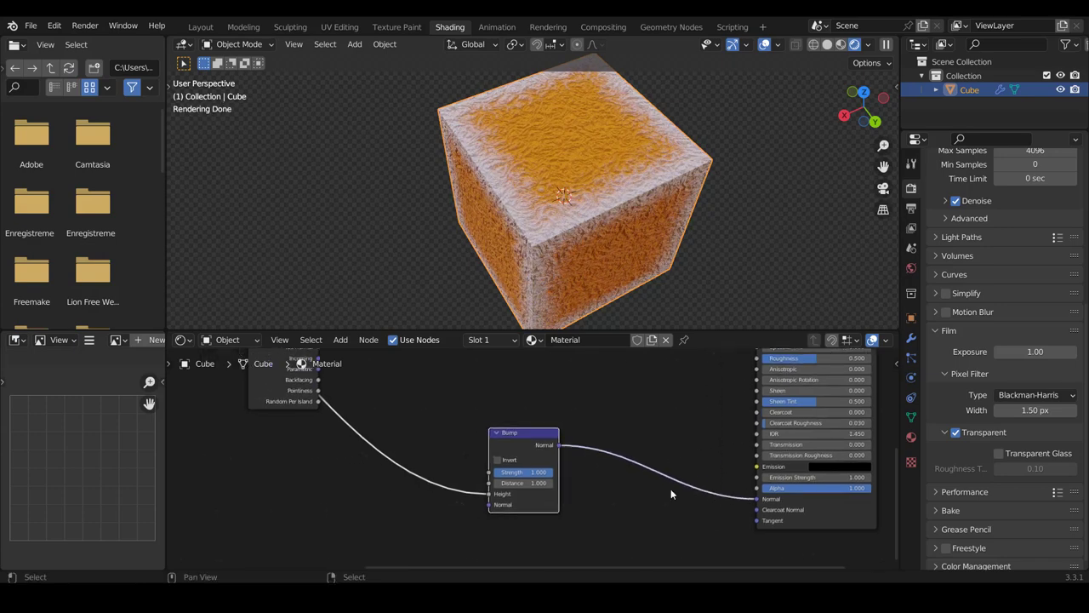
{"action": "scroll", "coordinate": [669, 489], "scroll_direction": "left", "scroll_amount": 4, "text": "ctrl"}
{"action": "scroll", "coordinate": [622, 471], "scroll_direction": "up", "scroll_amount": 1}
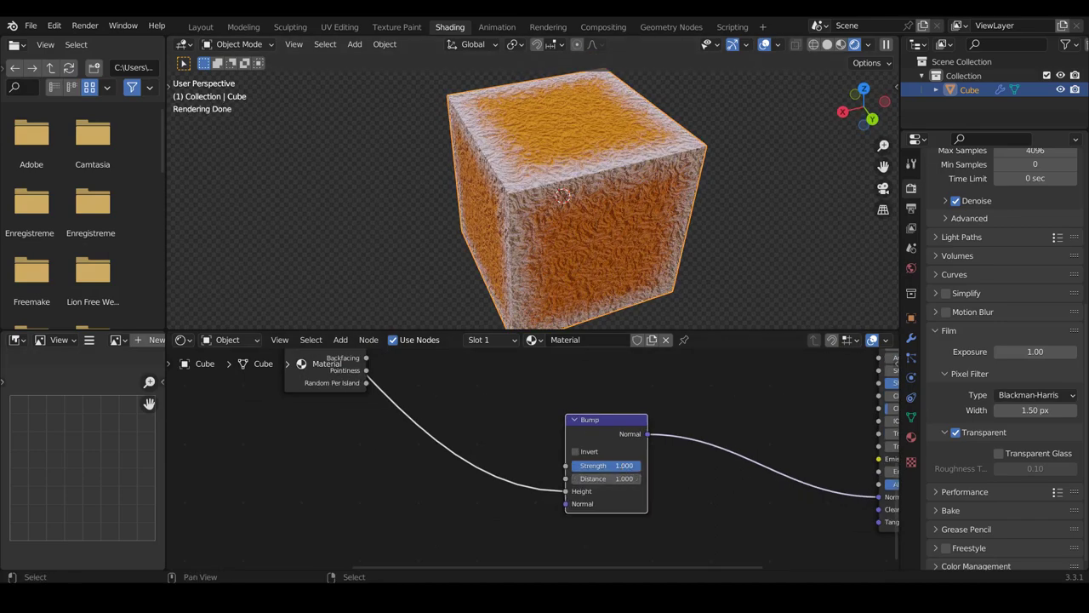
{"action": "left_click_drag", "start_coordinate": [606, 466], "coordinate": [552, 466]}
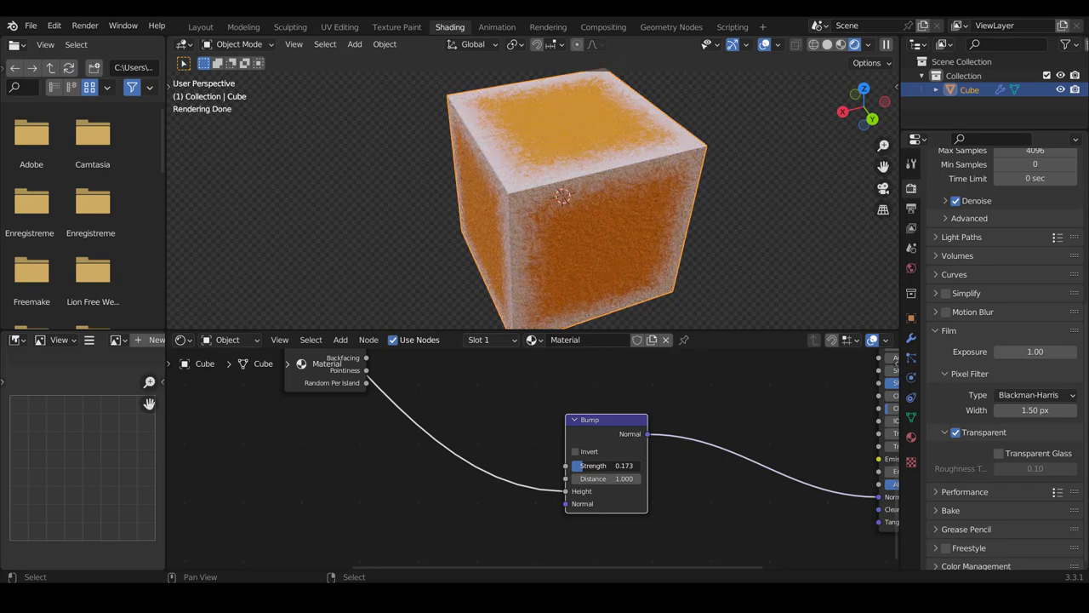
{"action": "left_click_drag", "start_coordinate": [552, 466], "coordinate": [558, 476]}
{"action": "middle_click_drag", "start_coordinate": [375, 412], "coordinate": [558, 475]}
- Raise the Noise Texture Distortion to 4.400 and re-check the Bump Strength
{"action": "scroll", "coordinate": [559, 476], "scroll_direction": "up", "scroll_amount": 1}
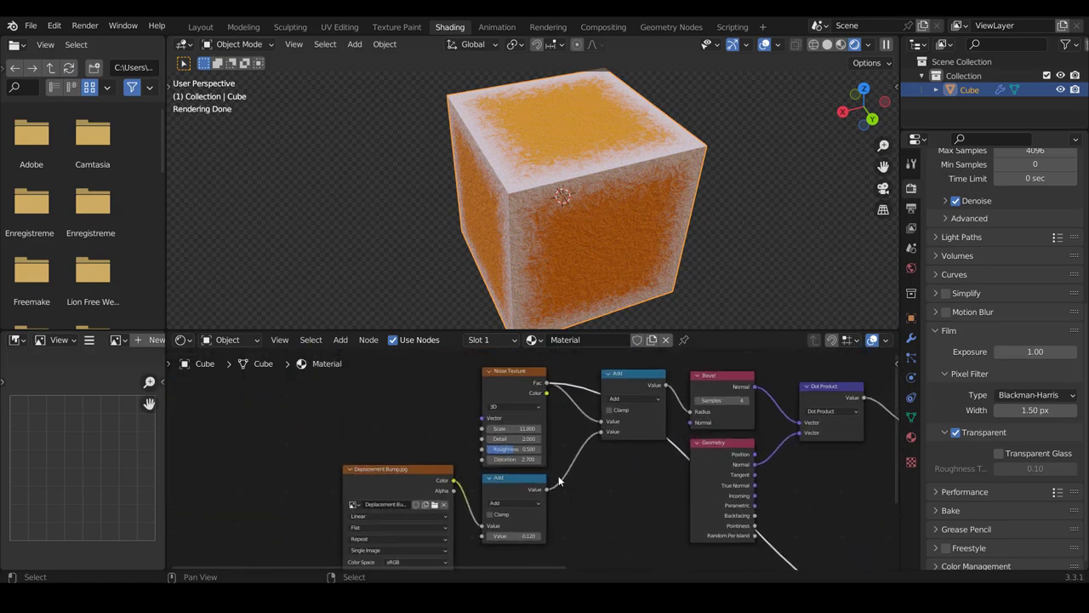
{"action": "scroll", "coordinate": [545, 474], "scroll_direction": "up", "scroll_amount": 2}
{"action": "scroll", "coordinate": [525, 470], "scroll_direction": "up", "scroll_amount": 1}
{"action": "left_click_drag", "start_coordinate": [519, 461], "coordinate": [595, 460]}
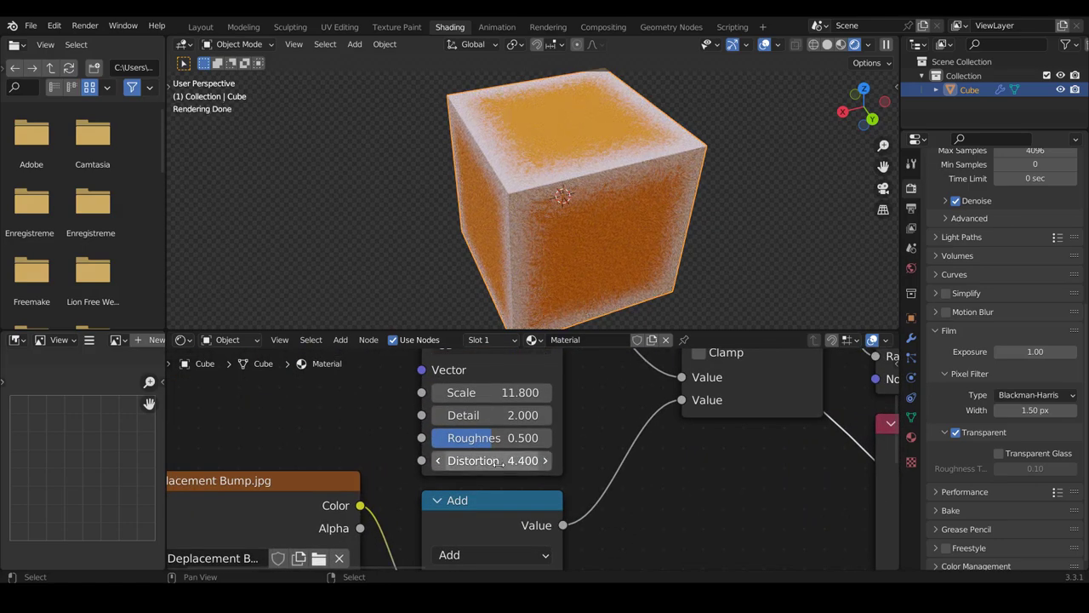
{"action": "scroll", "coordinate": [498, 467], "scroll_direction": "down", "scroll_amount": 2}
{"action": "scroll", "coordinate": [499, 466], "scroll_direction": "down", "scroll_amount": 2}
{"action": "scroll", "coordinate": [499, 466], "scroll_direction": "down", "scroll_amount": 3, "text": "ctrl"}
{"action": "scroll", "coordinate": [498, 467], "scroll_direction": "down", "scroll_amount": 3, "text": "ctrl"}
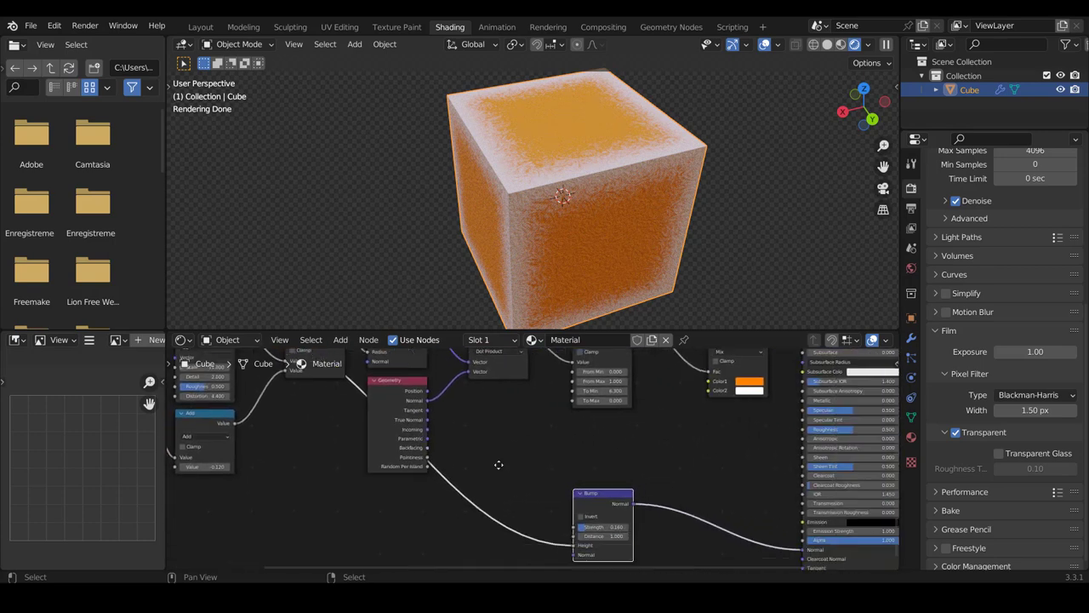
{"action": "scroll", "coordinate": [499, 466], "scroll_direction": "down", "scroll_amount": 3, "text": "ctrl"}
{"action": "scroll", "coordinate": [494, 473], "scroll_direction": "up", "scroll_amount": 2}
{"action": "left_click_drag", "start_coordinate": [473, 496], "coordinate": [473, 496]}
{"action": "scroll", "coordinate": [451, 499], "scroll_direction": "down", "scroll_amount": 1}
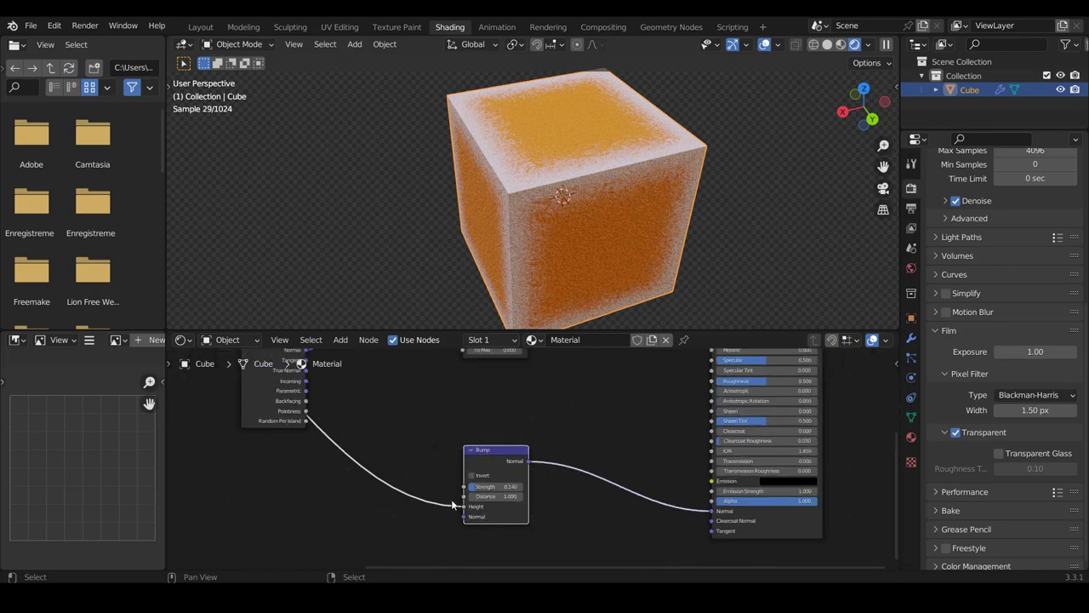
{"action": "scroll", "coordinate": [451, 499], "scroll_direction": "down", "scroll_amount": 1}
{"action": "scroll", "coordinate": [451, 499], "scroll_direction": "up", "scroll_amount": 2}
{"action": "middle_click_drag", "start_coordinate": [451, 500], "coordinate": [452, 506]}
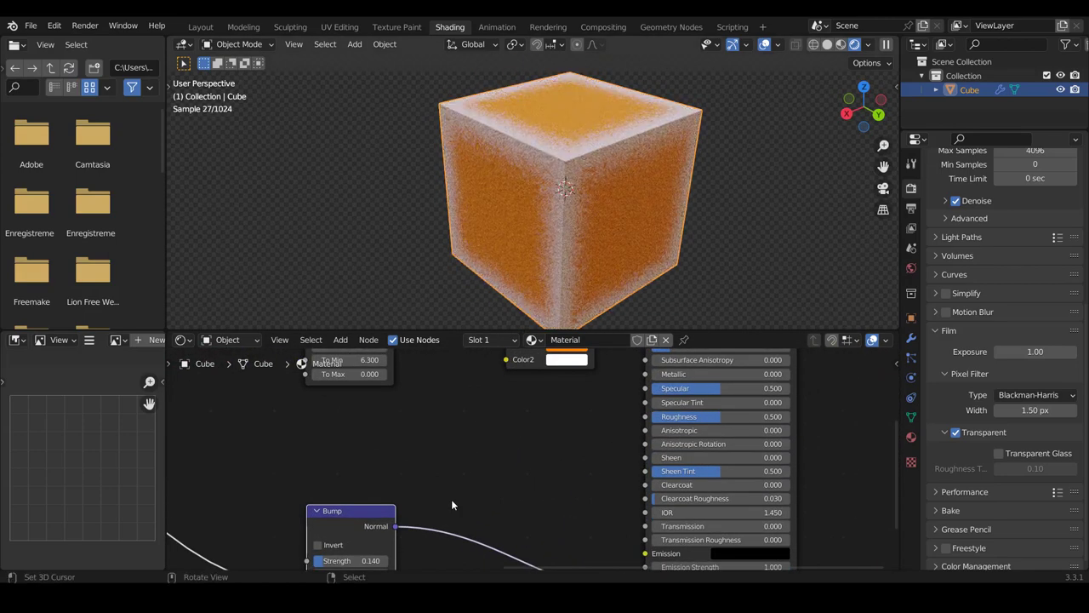
- Set the Principled BSDF Roughness to 0 and orbit to inspect the glossier cube
{"action": "left_click_drag", "start_coordinate": [700, 416], "coordinate": [614, 423]}
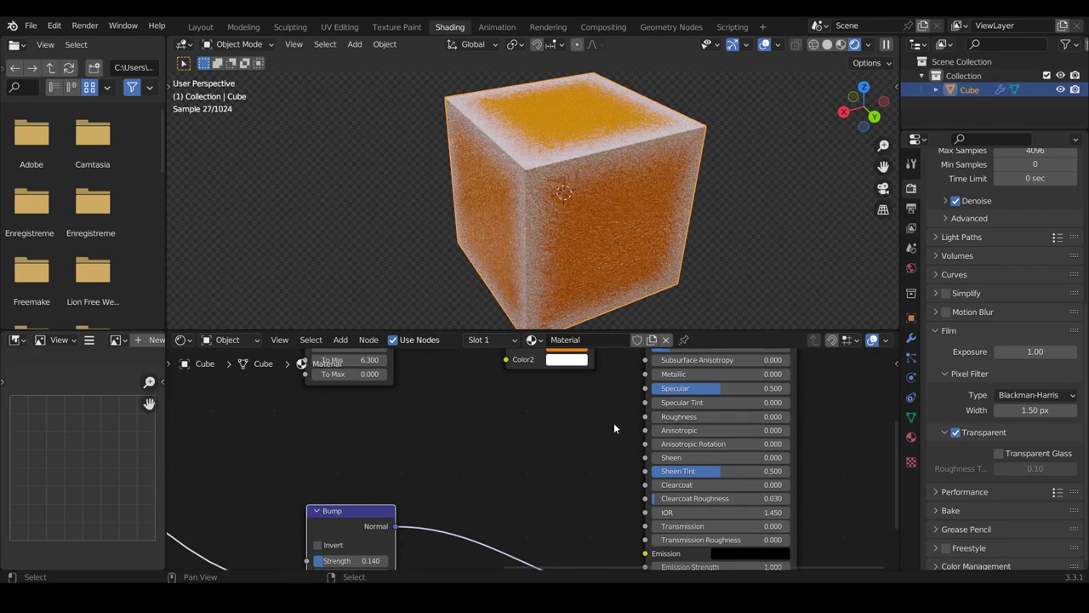
{"action": "scroll", "coordinate": [613, 422], "scroll_direction": "down", "scroll_amount": 1}
{"action": "scroll", "coordinate": [614, 428], "scroll_direction": "down", "scroll_amount": 2}
{"action": "middle_click_drag", "start_coordinate": [527, 247], "coordinate": [466, 184]}
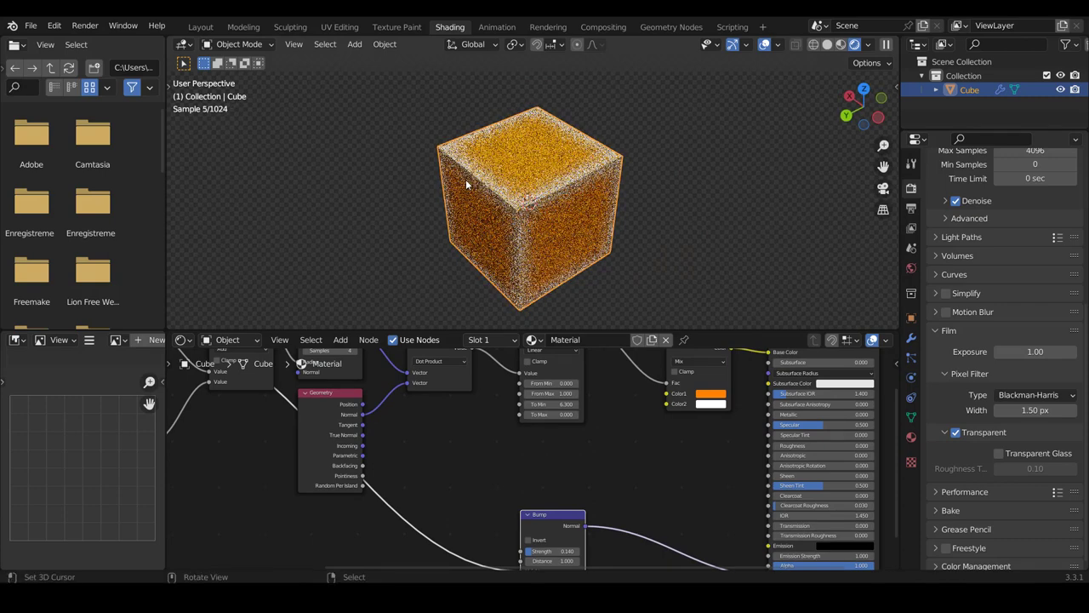
{"action": "scroll", "coordinate": [533, 460], "scroll_direction": "down", "scroll_amount": 2}
{"action": "scroll", "coordinate": [527, 451], "scroll_direction": "down", "scroll_amount": 1}
{"action": "scroll", "coordinate": [528, 451], "scroll_direction": "down", "scroll_amount": 1}
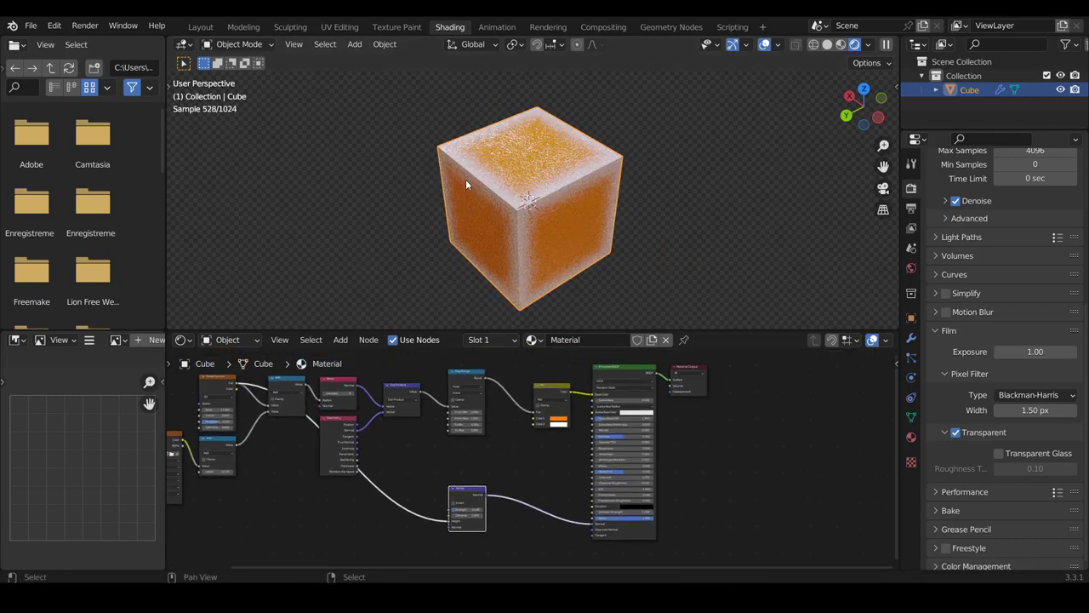
{"action": "scroll", "coordinate": [689, 400], "scroll_direction": "up", "scroll_amount": 1}
{"action": "scroll", "coordinate": [689, 400], "scroll_direction": "up", "scroll_amount": 1}
{"action": "scroll", "coordinate": [690, 400], "scroll_direction": "up", "scroll_amount": 1}
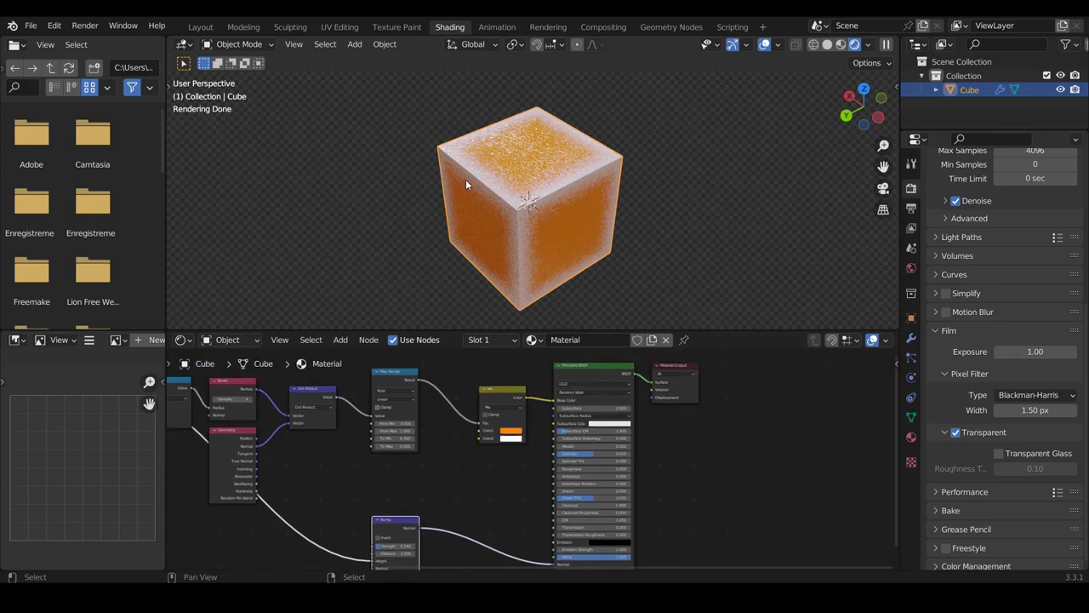
{"action": "scroll", "coordinate": [689, 400], "scroll_direction": "up", "scroll_amount": 1}
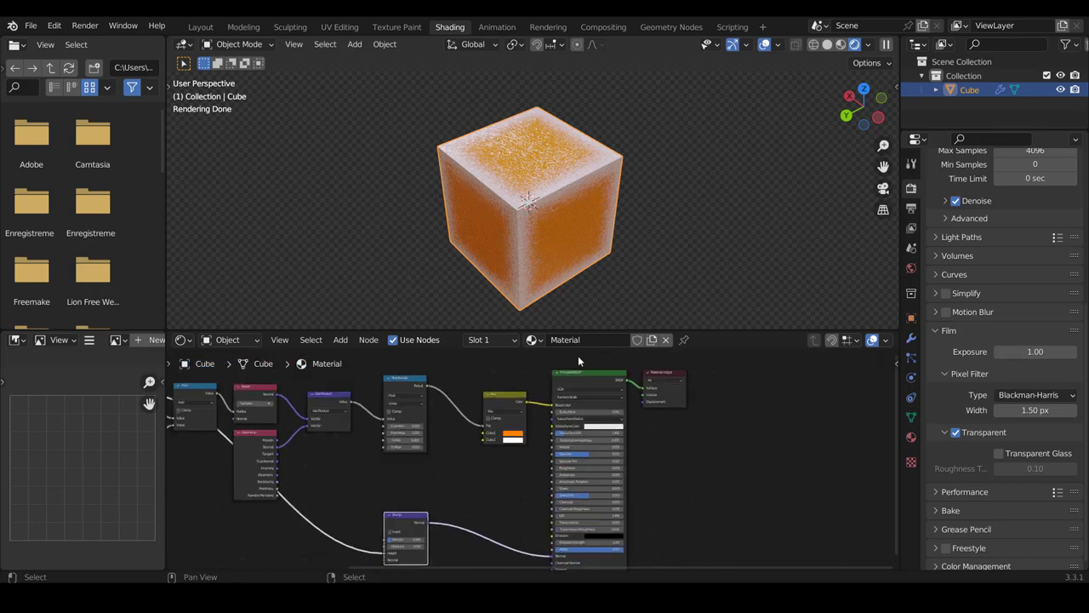
- Move the Principled BSDF and Material Output nodes up and shift Map Range down
{"action": "left_click_drag", "start_coordinate": [579, 357], "coordinate": [671, 443]}
{"action": "left_click_drag", "start_coordinate": [622, 386], "coordinate": [622, 358]}
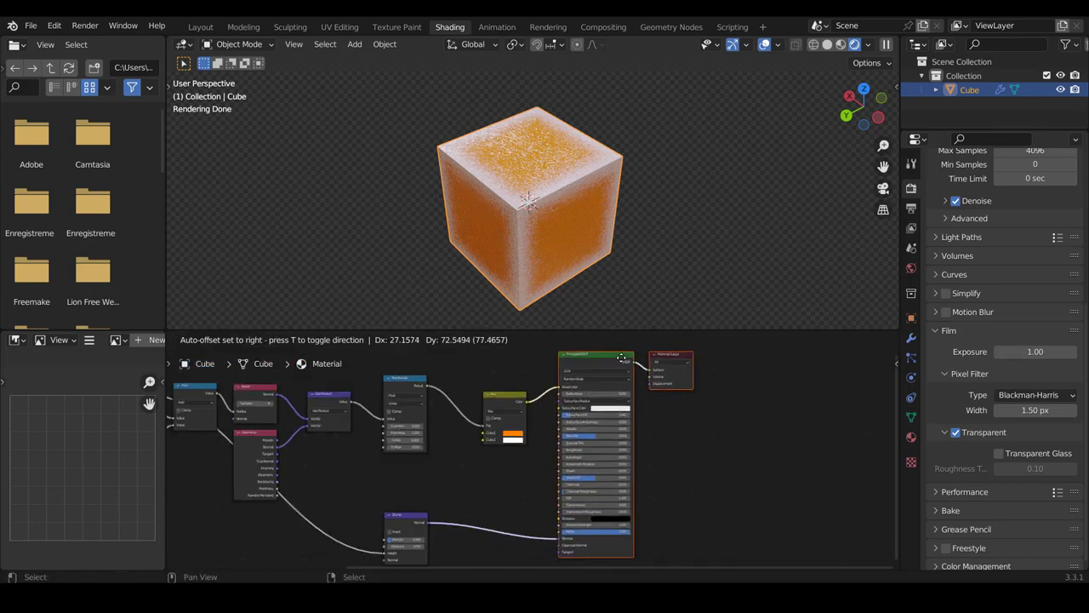
{"action": "middle_click_drag", "start_coordinate": [622, 359], "coordinate": [616, 348]}
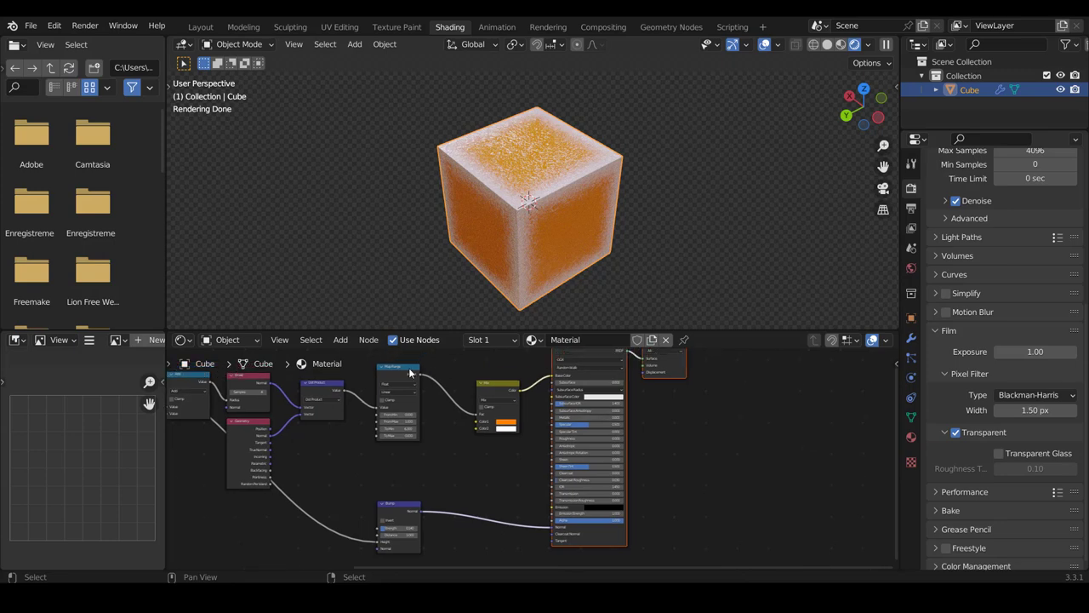
{"action": "left_click_drag", "start_coordinate": [409, 373], "coordinate": [409, 407]}
{"action": "scroll", "coordinate": [375, 391], "scroll_direction": "up", "scroll_amount": 2}
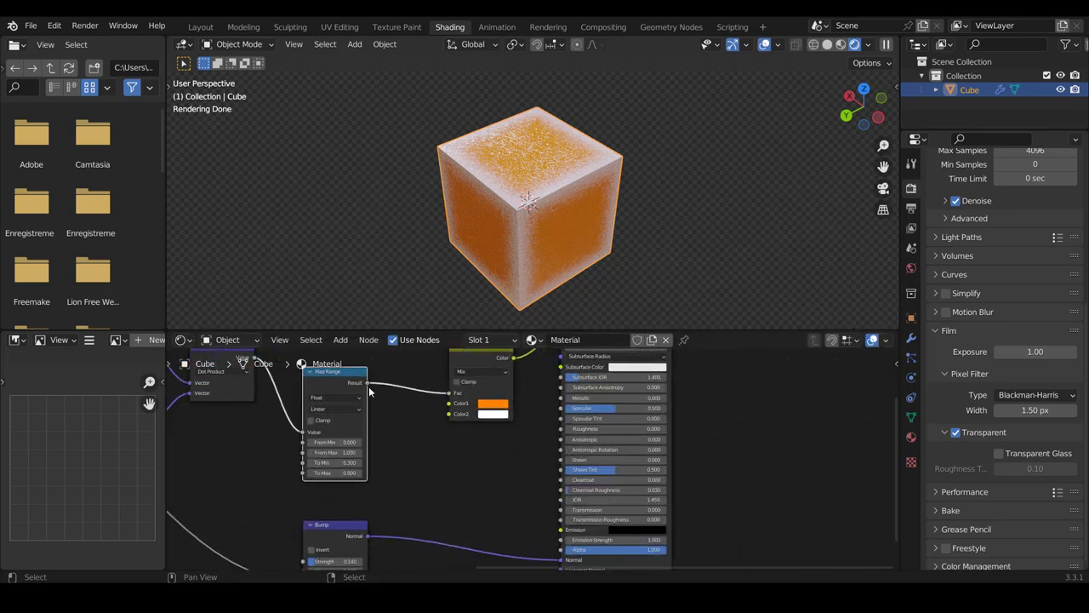
- Link Map Range Result to the Principled Emission input and tidy the Map Range and Mix nodes
{"action": "left_click_drag", "start_coordinate": [368, 385], "coordinate": [564, 530]}
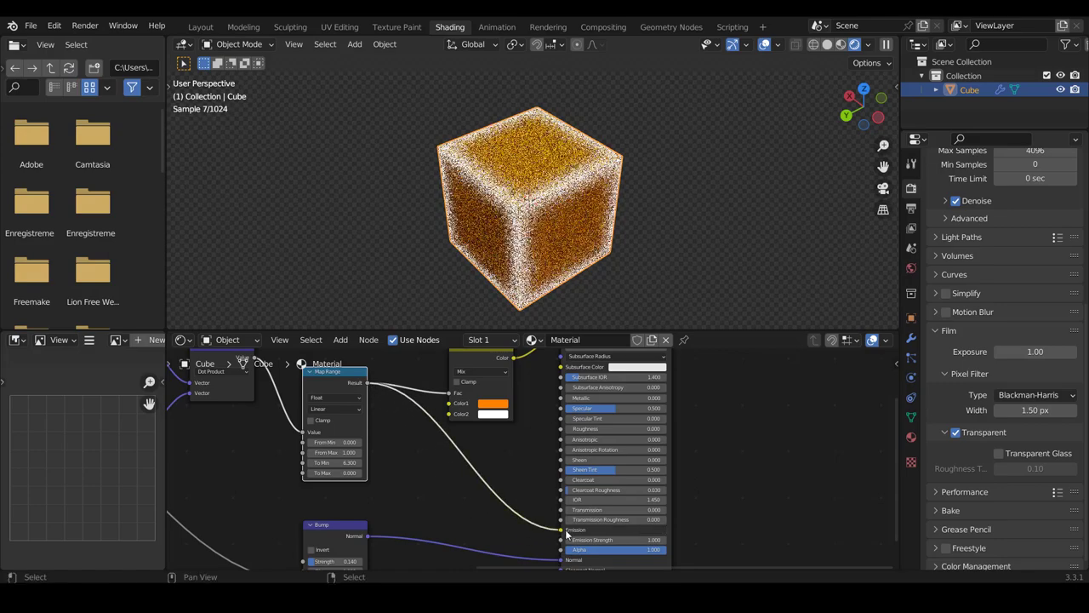
{"action": "middle_click_drag", "start_coordinate": [612, 271], "coordinate": [620, 229]}
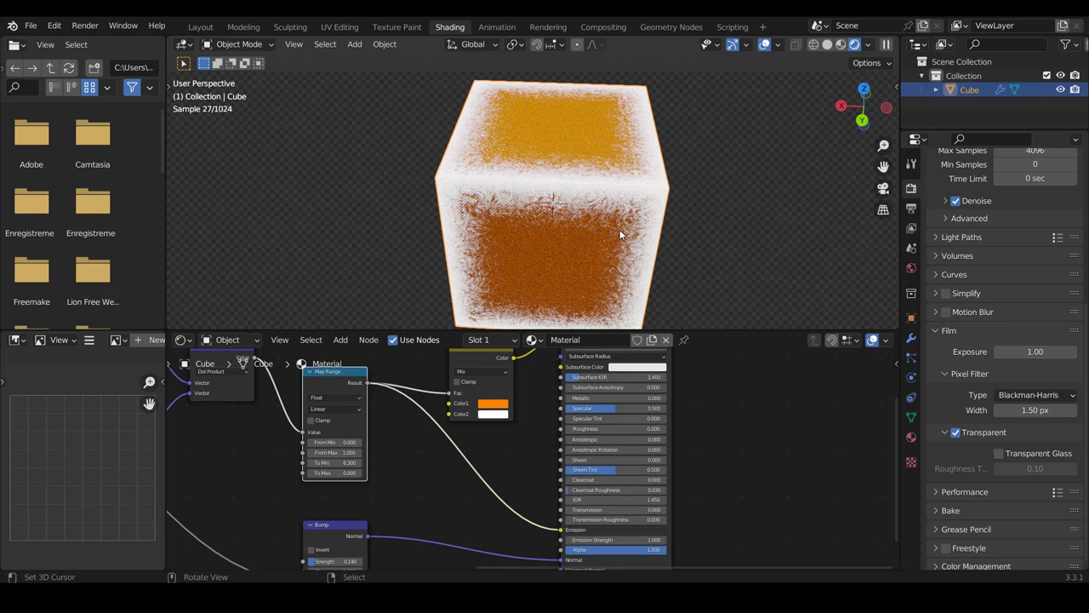
{"action": "scroll", "coordinate": [529, 453], "scroll_direction": "down", "scroll_amount": 1}
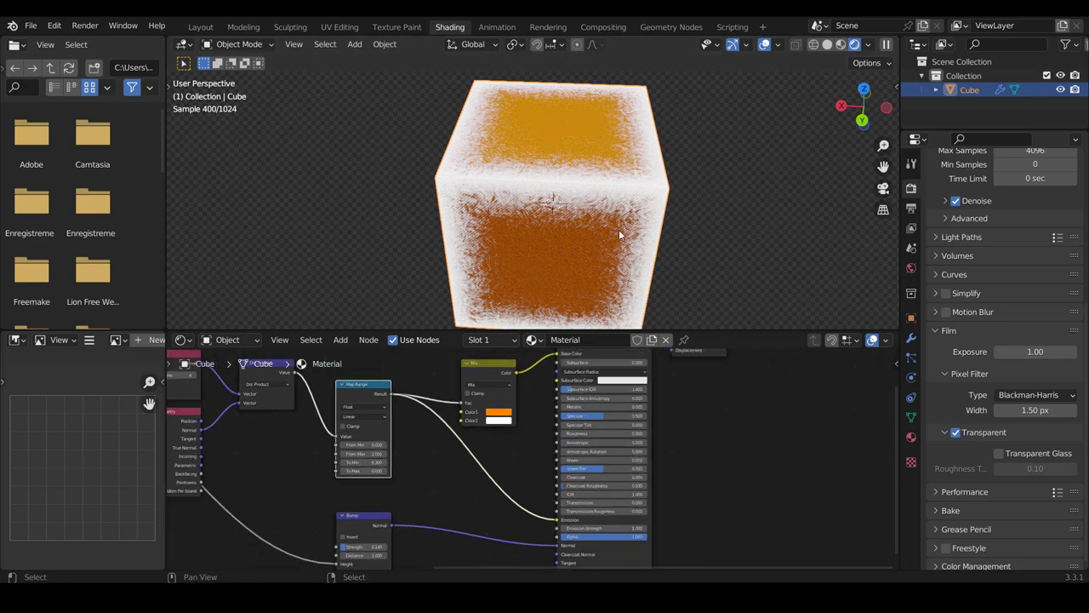
{"action": "left_click_drag", "start_coordinate": [355, 390], "coordinate": [354, 407]}
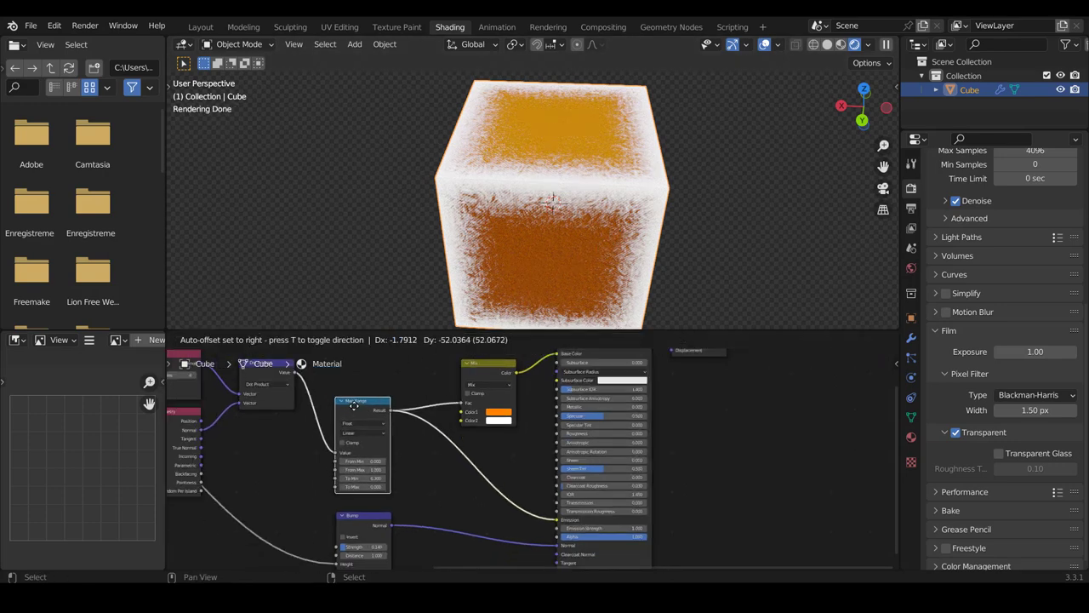
{"action": "left_click_drag", "start_coordinate": [493, 363], "coordinate": [493, 352]}
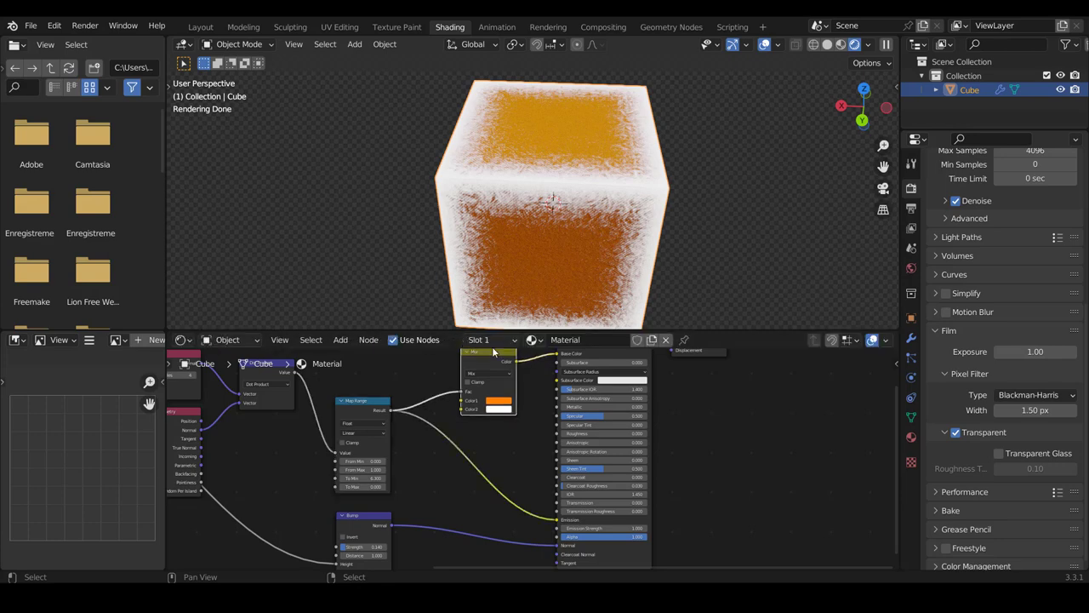
- Insert a ColorRamp after Map Range, moving the black stop inward and the white stop to 0.764
{"action": "left_click", "coordinate": [340, 340]}
{"action": "mouse_move", "coordinate": [368, 461]}
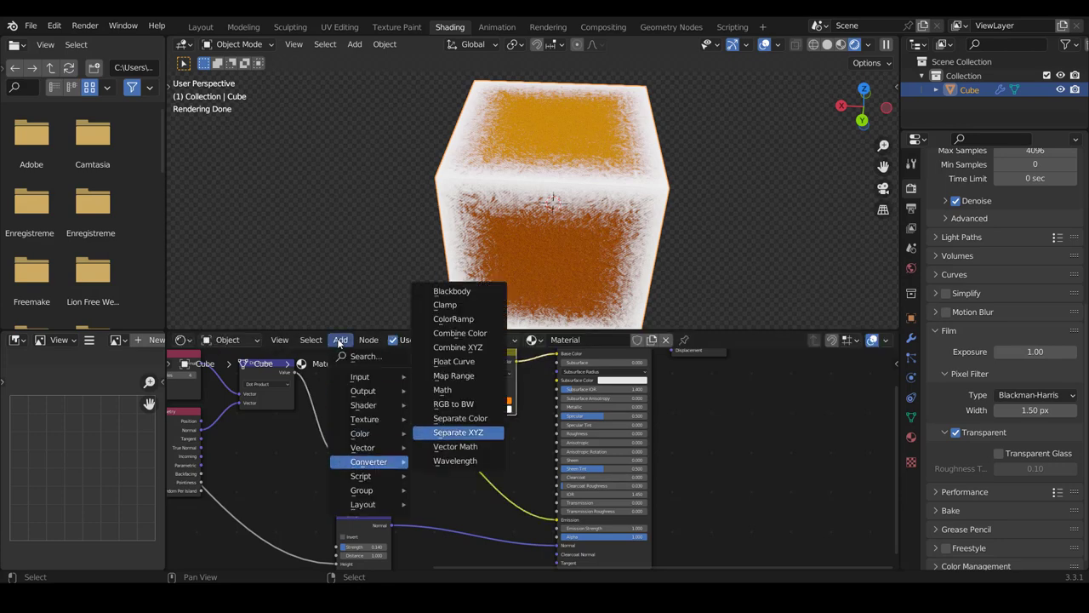
{"action": "left_click", "coordinate": [452, 320]}
{"action": "left_click", "coordinate": [454, 441]}
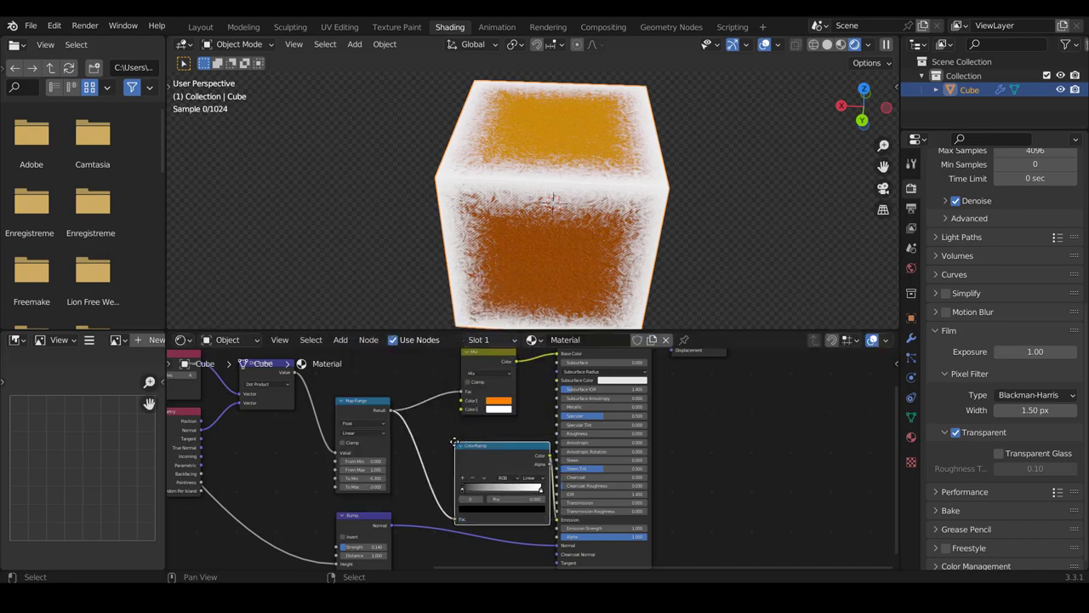
{"action": "scroll", "coordinate": [455, 441], "scroll_direction": "up", "scroll_amount": 2}
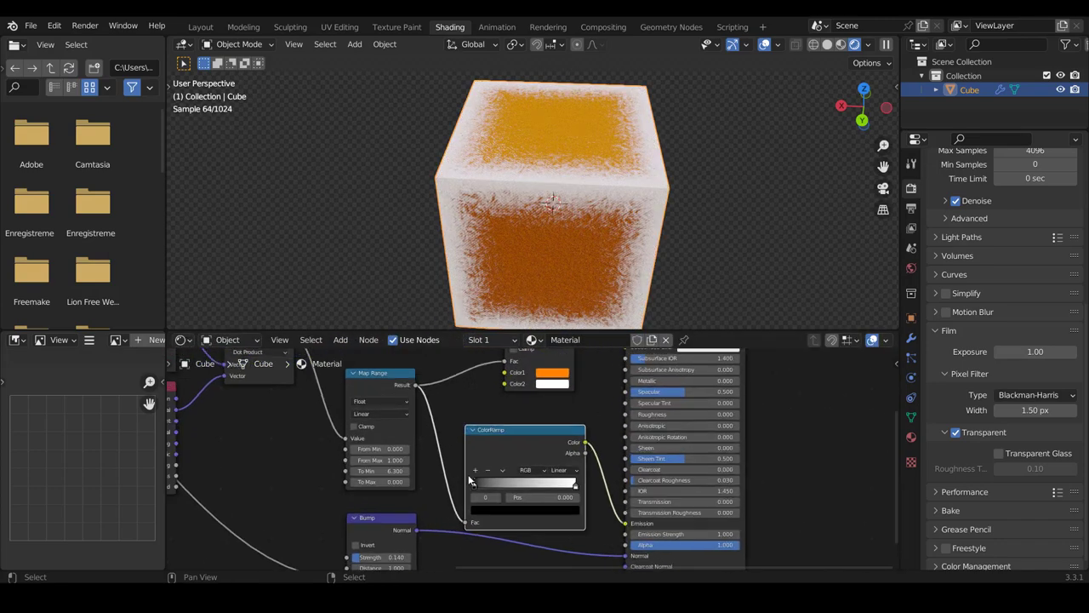
{"action": "mouse_move", "coordinate": [474, 484]}
{"action": "left_mouse_down"}
{"action": "mouse_move", "coordinate": [529, 484]}
{"action": "mouse_move", "coordinate": [522, 433]}
{"action": "left_mouse_up"}
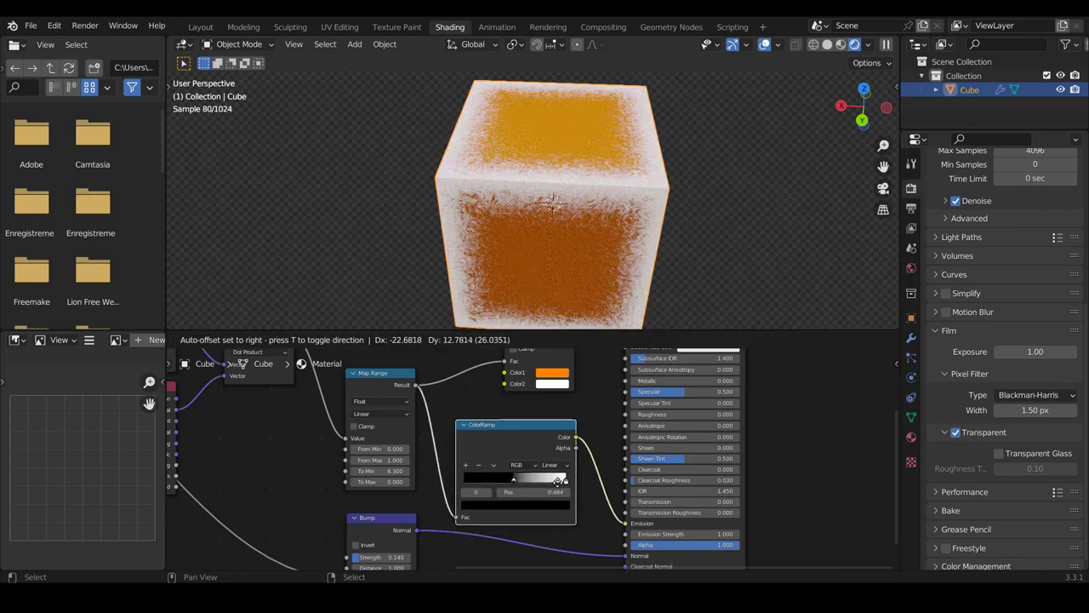
{"action": "left_click_drag", "start_coordinate": [570, 469], "coordinate": [486, 473]}
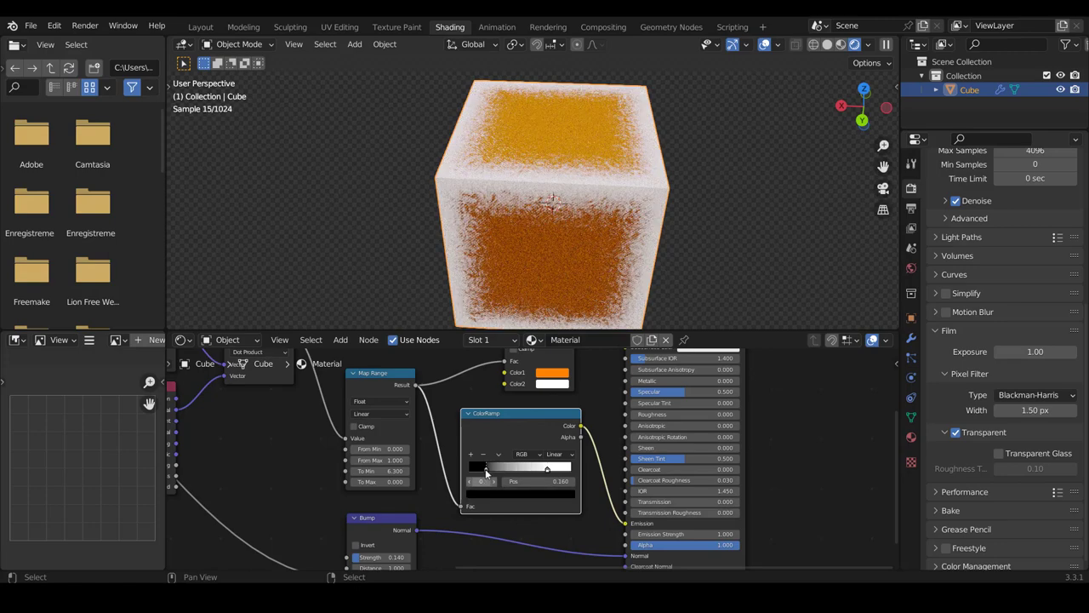
- Dim the ColorRamp's white stop to a grey of value 0.406
{"action": "left_click", "coordinate": [542, 492]}
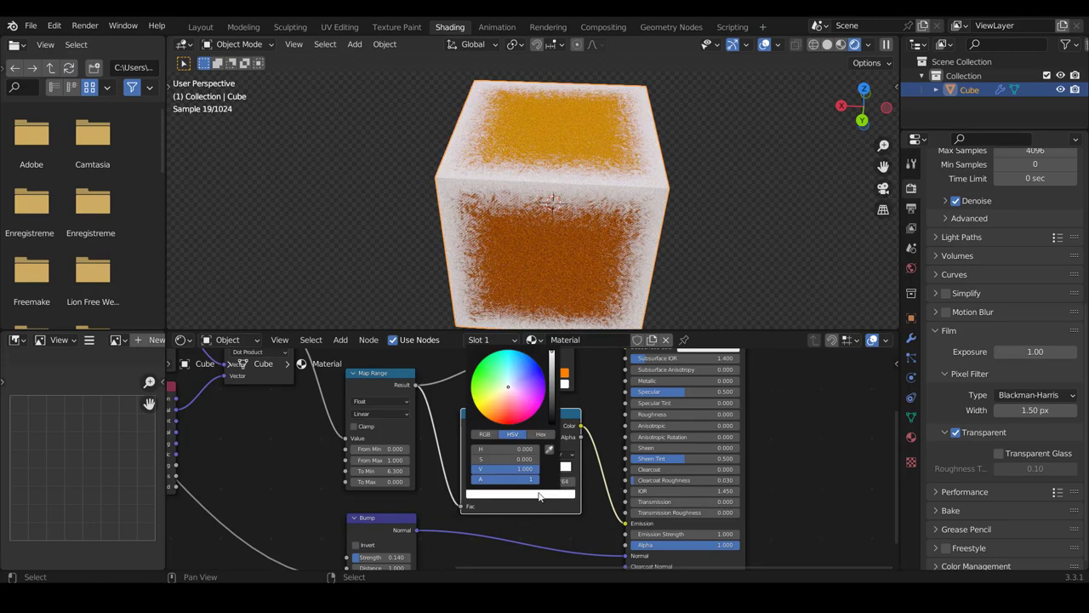
{"action": "left_click", "coordinate": [554, 394]}
{"action": "left_click_drag", "start_coordinate": [554, 398], "coordinate": [552, 383]}
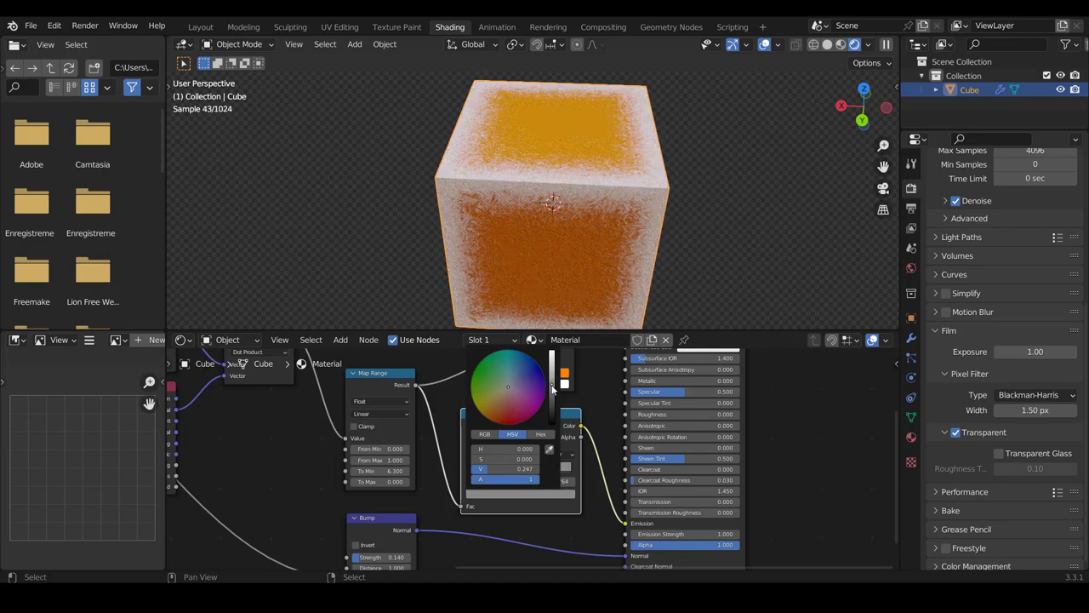
{"action": "left_click_drag", "start_coordinate": [553, 390], "coordinate": [552, 371]}
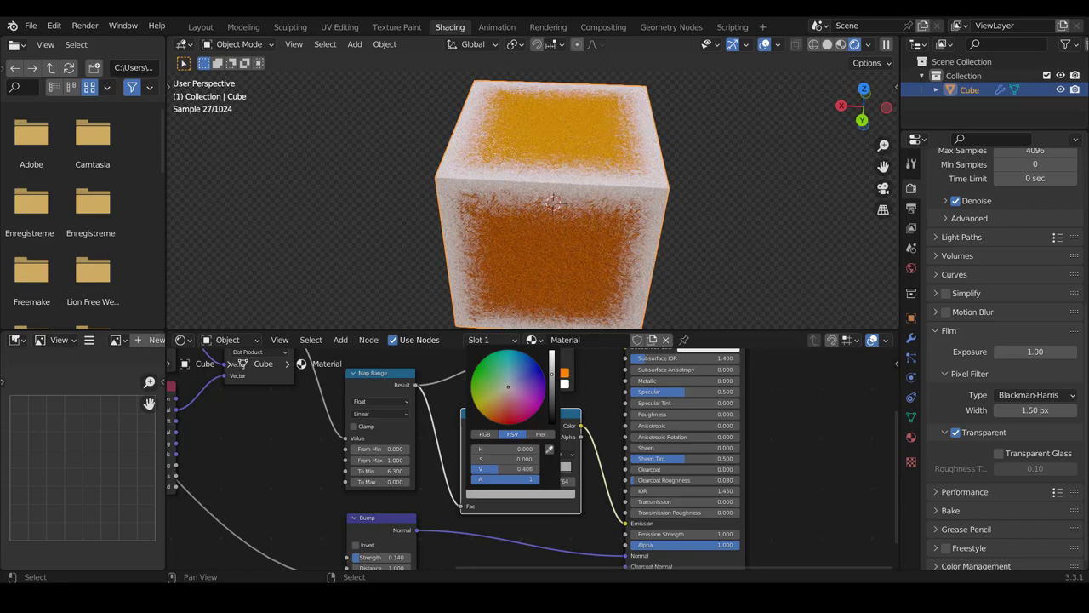
{"action": "middle_click_drag", "start_coordinate": [544, 375], "coordinate": [543, 471]}
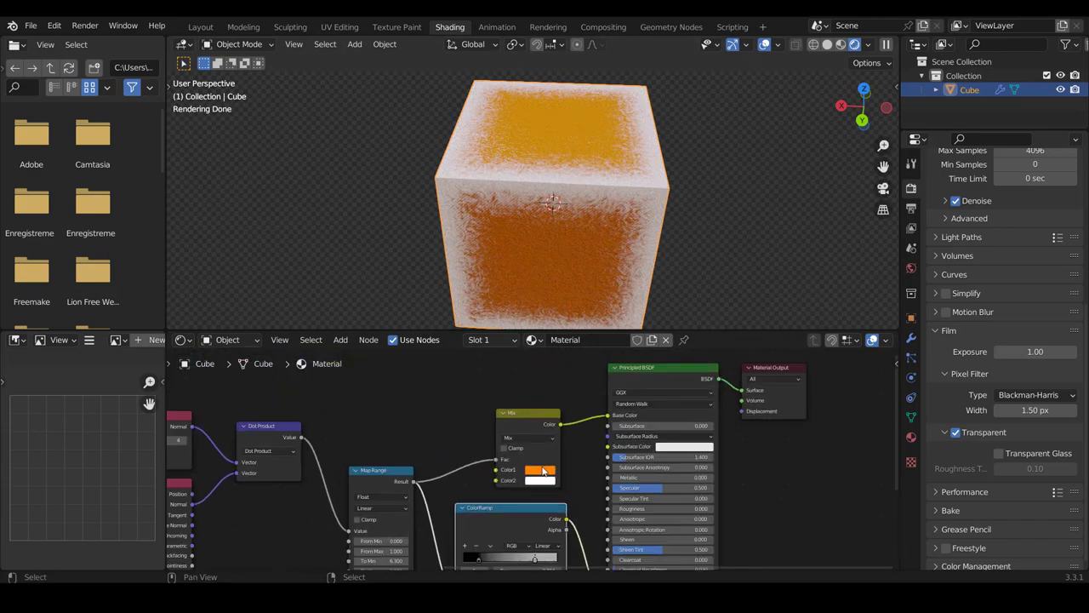
- Change the Mix node's Color1 from orange to a saturated blue and frame all nodes
{"action": "left_click", "coordinate": [543, 471]}
{"action": "mouse_move", "coordinate": [545, 399]}
{"action": "left_mouse_down"}
{"action": "mouse_move", "coordinate": [570, 356]}
{"action": "mouse_move", "coordinate": [572, 382]}
{"action": "left_mouse_up"}
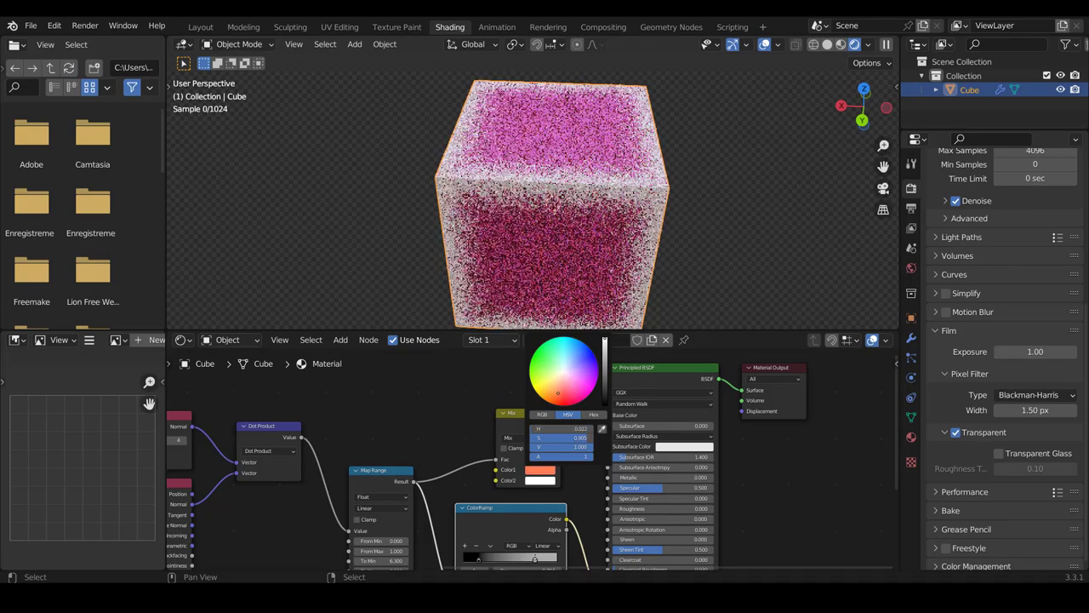
{"action": "left_click_drag", "start_coordinate": [572, 382], "coordinate": [584, 340]}
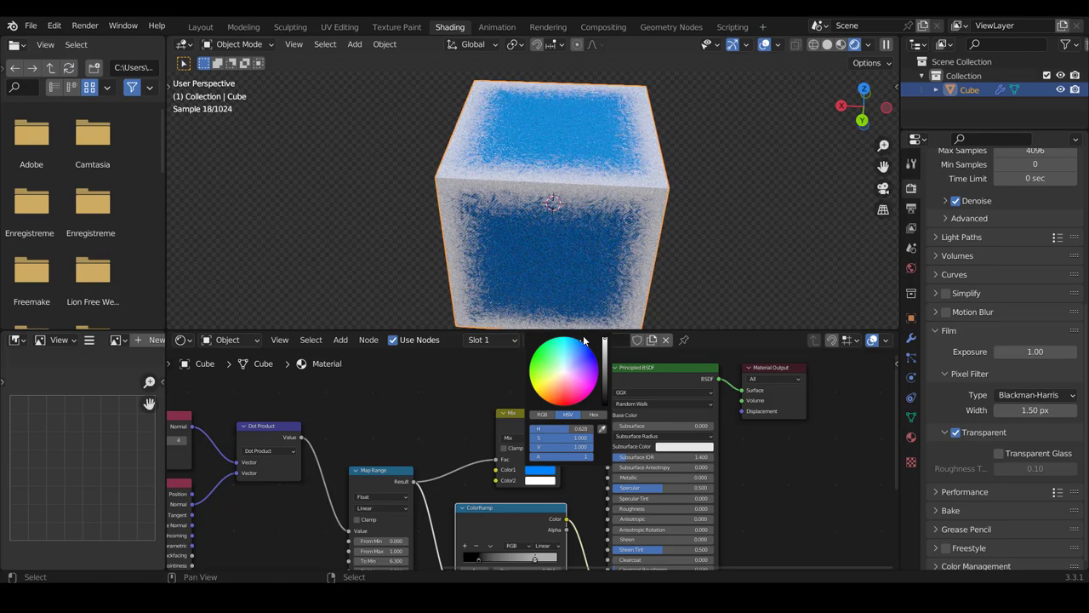
{"action": "key", "text": "Home"}
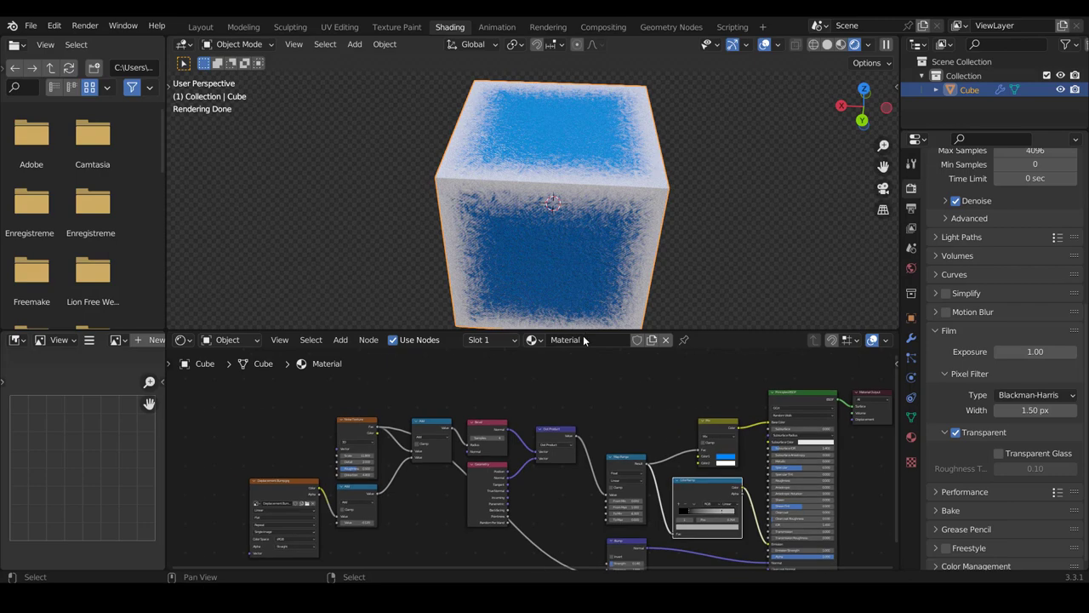
- Set the Add node's value after the displacement image to -0.180
{"action": "middle_click_drag", "start_coordinate": [537, 296], "coordinate": [584, 328]}
{"action": "scroll", "coordinate": [563, 460], "scroll_direction": "up", "scroll_amount": 3}
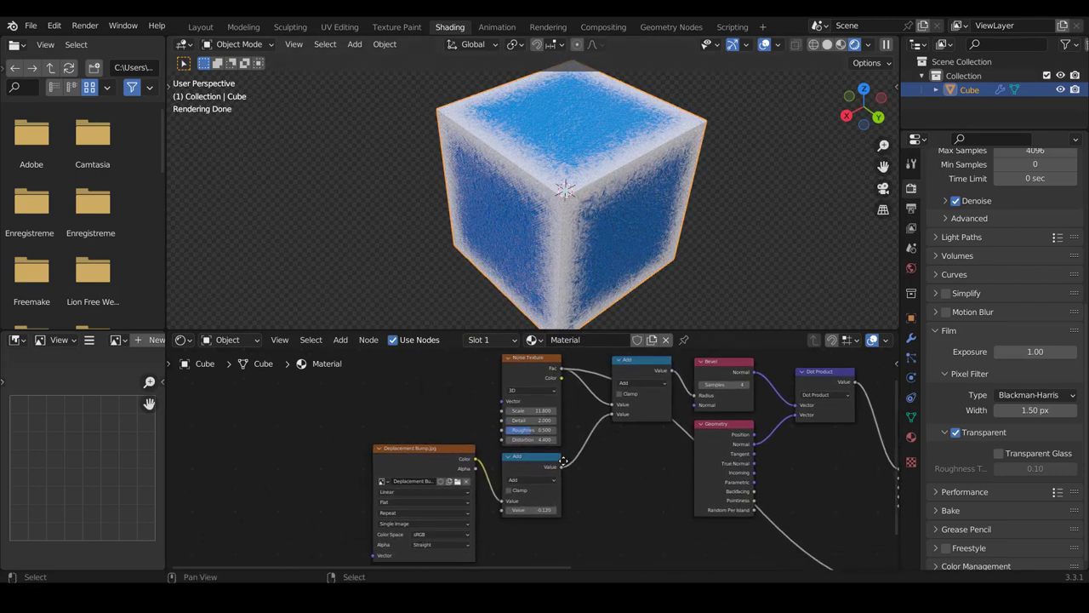
{"action": "scroll", "coordinate": [564, 461], "scroll_direction": "up", "scroll_amount": 1}
{"action": "scroll", "coordinate": [554, 470], "scroll_direction": "up", "scroll_amount": 1}
{"action": "scroll", "coordinate": [554, 470], "scroll_direction": "up", "scroll_amount": 1}
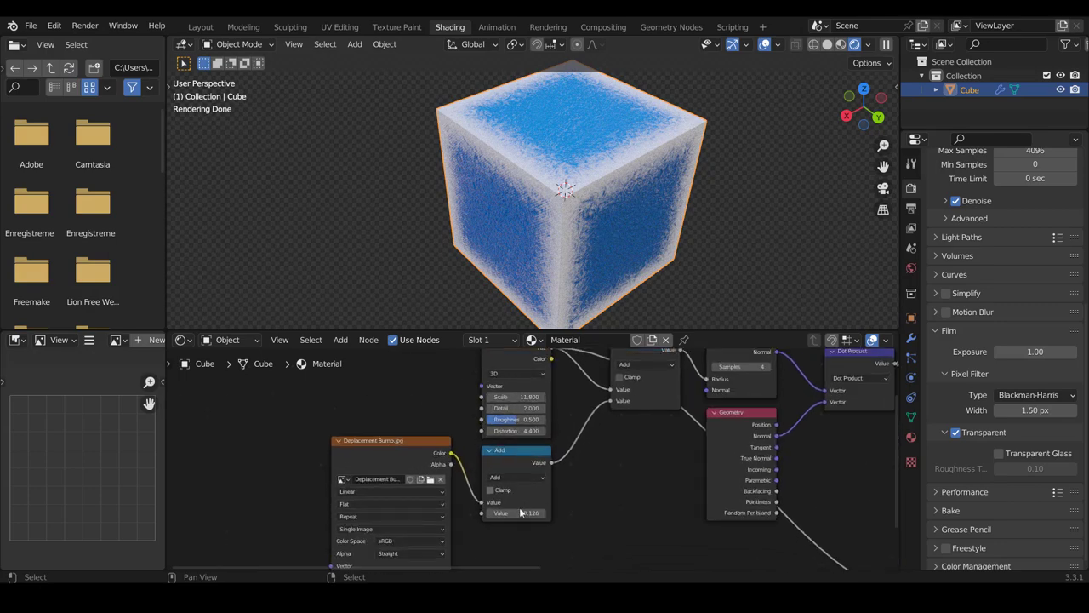
{"action": "mouse_move", "coordinate": [511, 512]}
{"action": "left_mouse_down"}
{"action": "mouse_move", "coordinate": [545, 513]}
{"action": "mouse_move", "coordinate": [493, 513]}
{"action": "mouse_move", "coordinate": [537, 512]}
{"action": "left_mouse_up"}
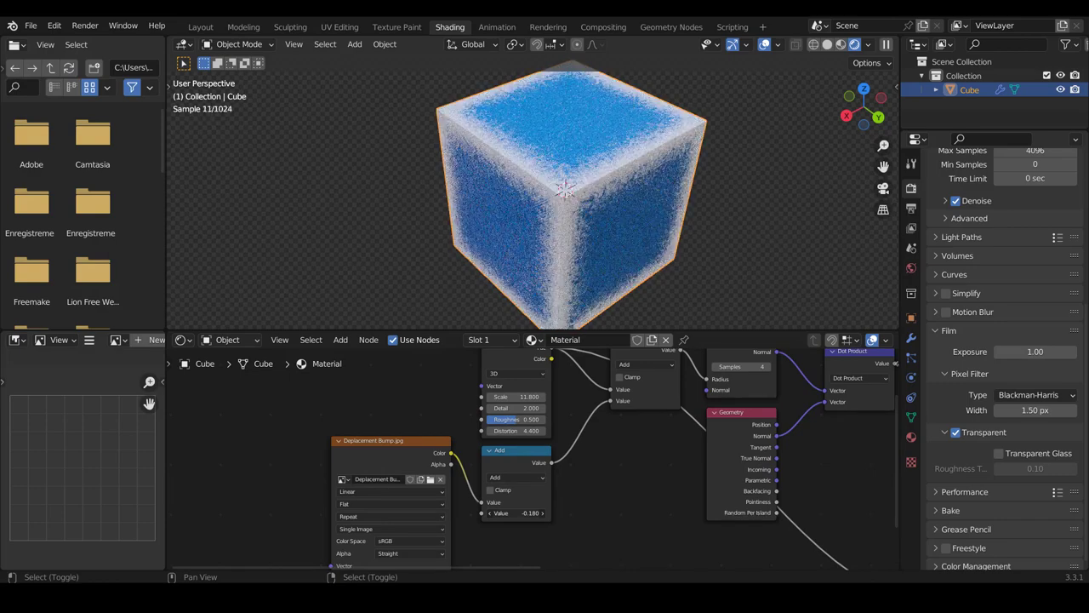
- Deselect the cube and orbit around it to judge the streaky blue render
{"action": "key", "text": "alt+a"}
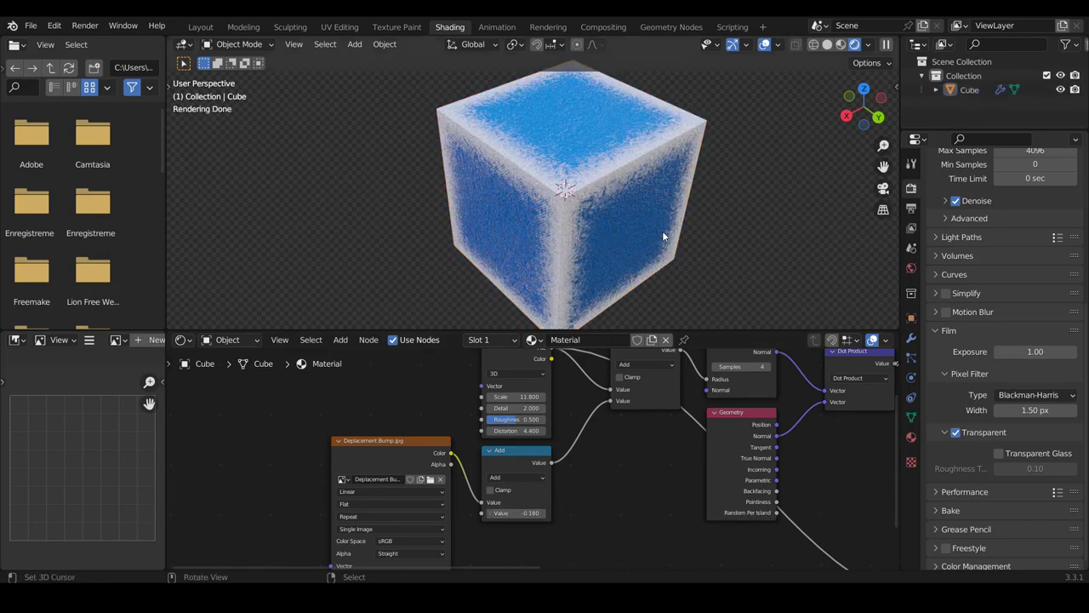
{"action": "scroll", "coordinate": [662, 231], "scroll_direction": "down", "scroll_amount": 3}
{"action": "mouse_move", "coordinate": [662, 231]}
{"action": "middle_mouse_down"}
{"action": "mouse_move", "coordinate": [507, 226]}
{"action": "mouse_move", "coordinate": [528, 198]}
{"action": "middle_mouse_up"}
{"action": "scroll", "coordinate": [528, 198], "scroll_direction": "up", "scroll_amount": 2}
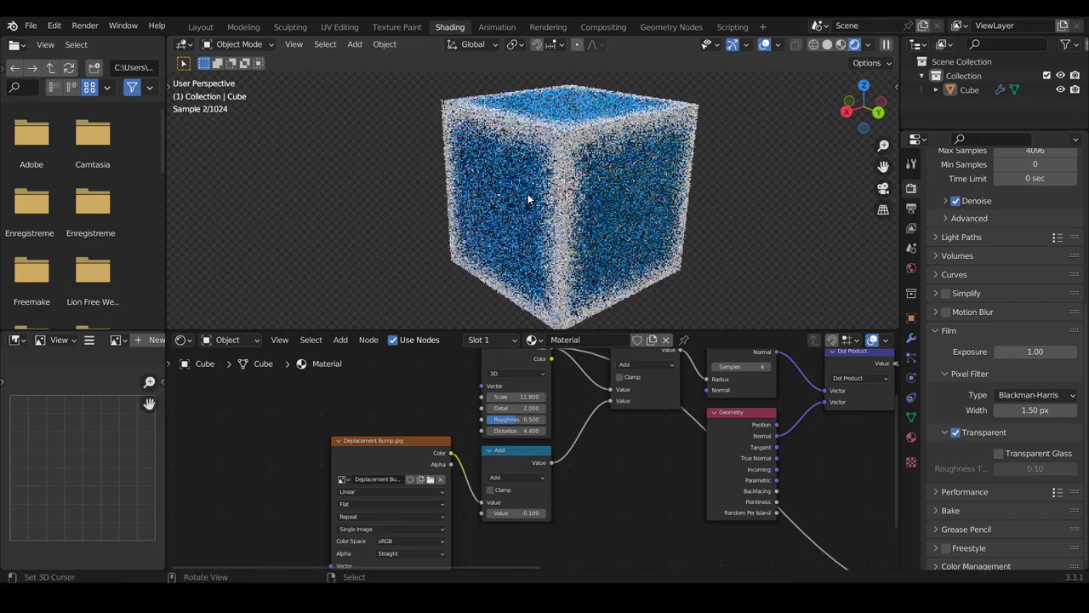
{"action": "scroll", "coordinate": [596, 425], "scroll_direction": "up", "scroll_amount": 1}
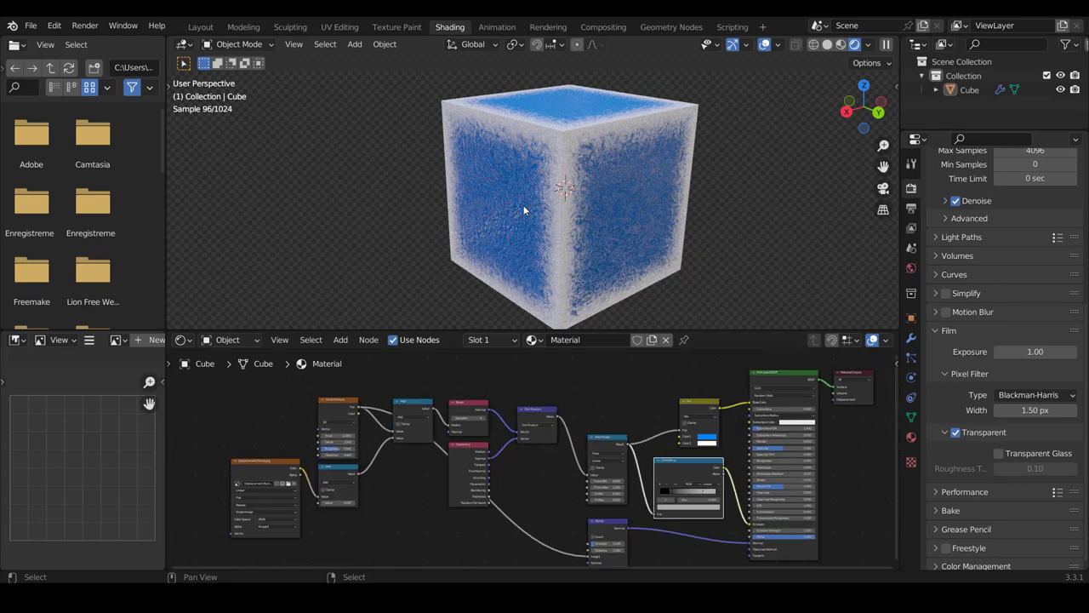
- Pull the Bevel and Geometry nodes closer to the tree and select the Geometry node
{"action": "middle_click_drag", "start_coordinate": [681, 400], "coordinate": [449, 397]}
{"action": "scroll", "coordinate": [449, 397], "scroll_direction": "up", "scroll_amount": 2}
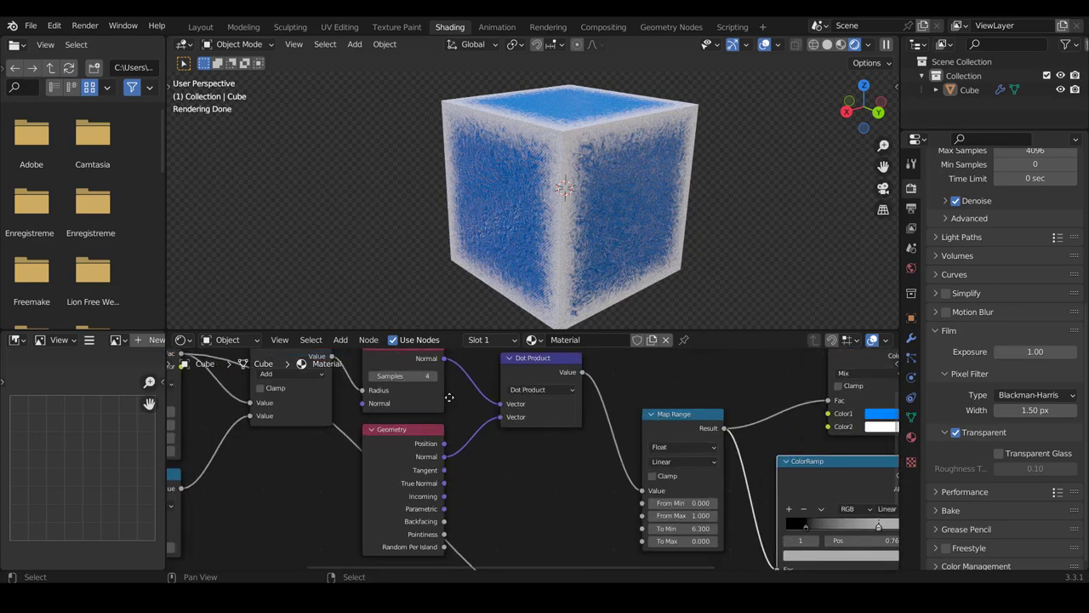
{"action": "middle_click_drag", "start_coordinate": [489, 456], "coordinate": [587, 436]}
{"action": "scroll", "coordinate": [578, 438], "scroll_direction": "down", "scroll_amount": 2}
{"action": "scroll", "coordinate": [562, 444], "scroll_direction": "up", "scroll_amount": 1}
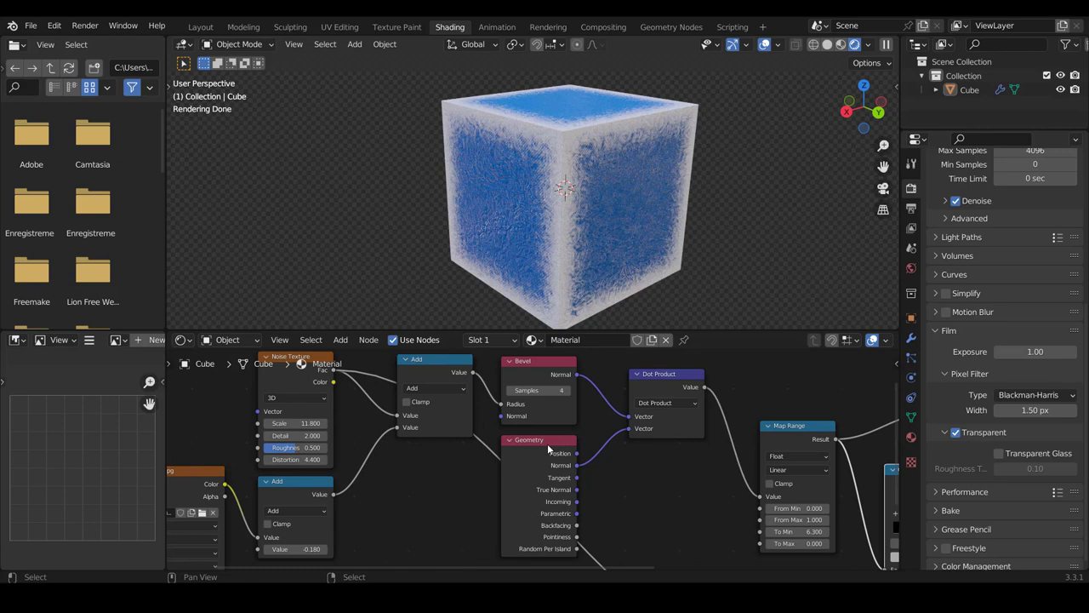
{"action": "left_click", "coordinate": [522, 377]}
{"action": "left_click", "coordinate": [550, 457]}
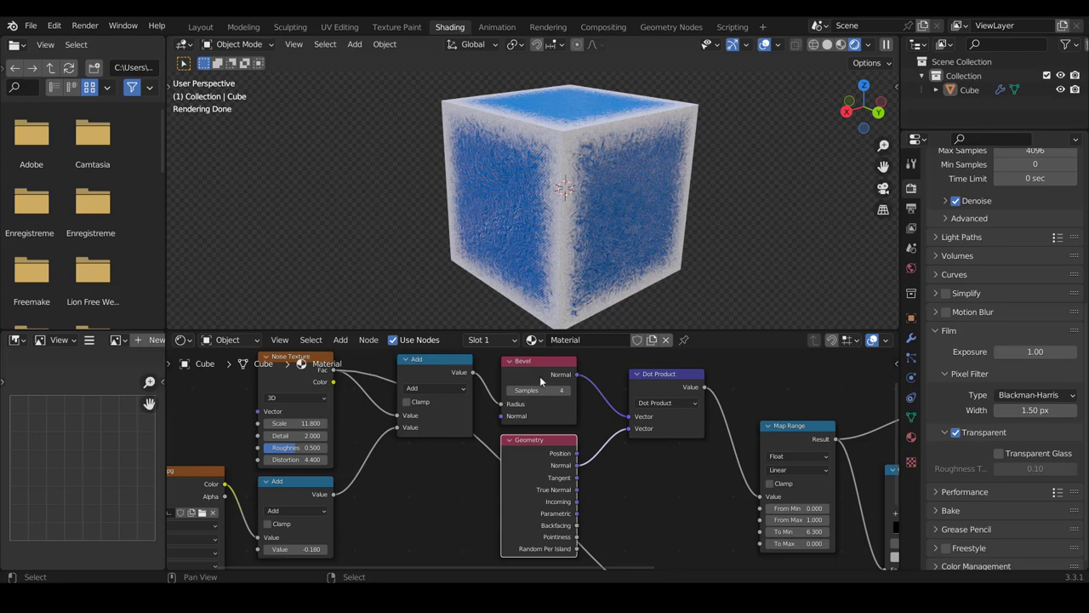
{"action": "left_click", "coordinate": [541, 378]}
{"action": "left_click", "coordinate": [542, 458]}
{"action": "scroll", "coordinate": [542, 458], "scroll_direction": "down", "scroll_amount": 2}
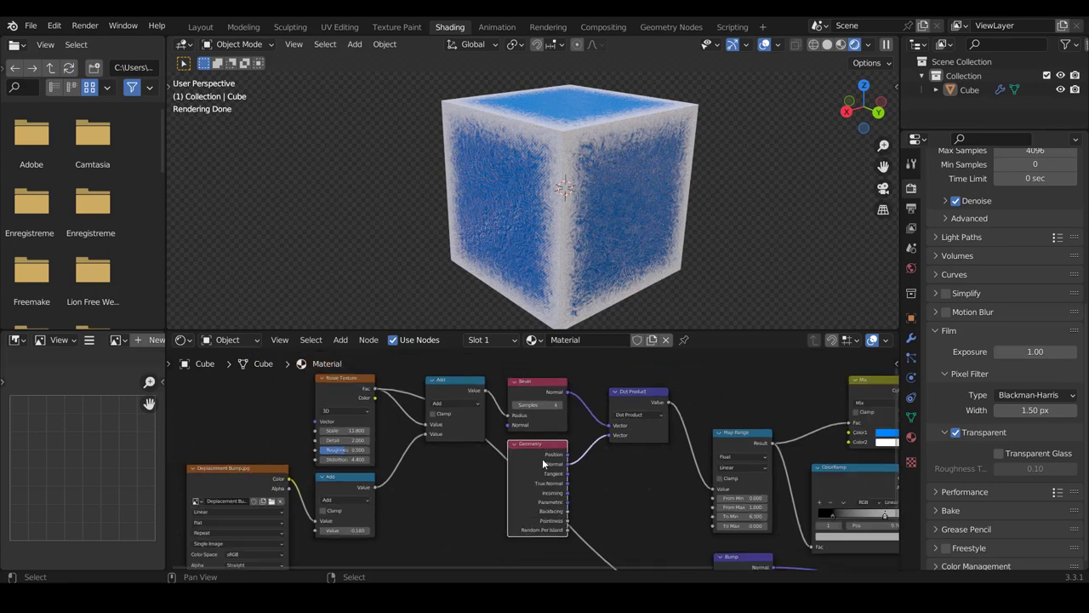
{"action": "middle_click_drag", "start_coordinate": [542, 458], "coordinate": [420, 475]}
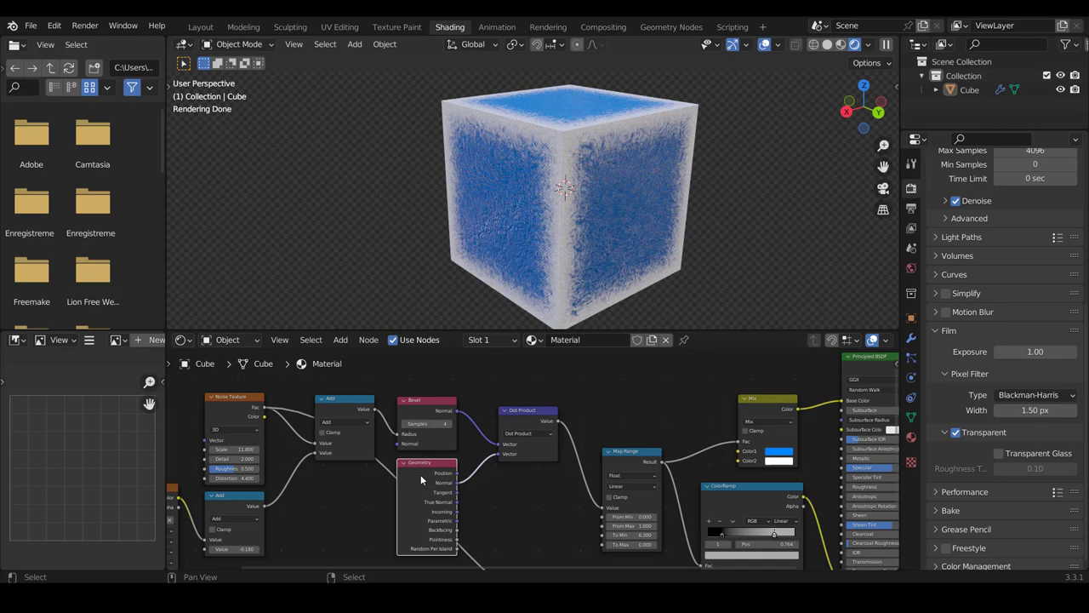
{"action": "scroll", "coordinate": [524, 426], "scroll_direction": "up", "scroll_amount": 2}
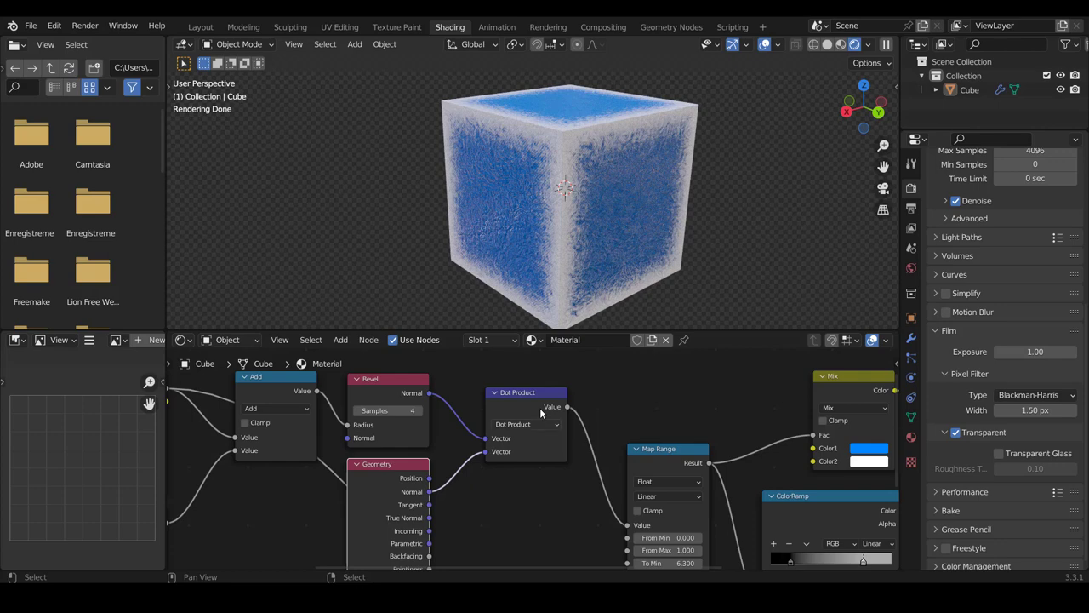
{"action": "scroll", "coordinate": [540, 408], "scroll_direction": "down", "scroll_amount": 1}
{"action": "scroll", "coordinate": [553, 409], "scroll_direction": "down", "scroll_amount": 1}
{"action": "scroll", "coordinate": [570, 410], "scroll_direction": "down", "scroll_amount": 1}
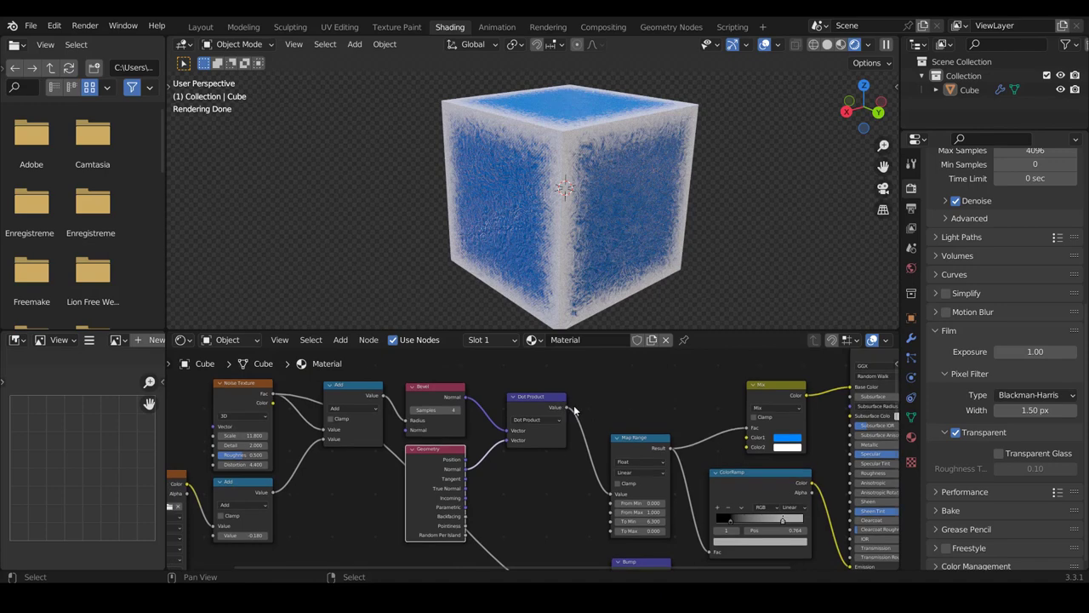
{"action": "scroll", "coordinate": [574, 410], "scroll_direction": "up", "scroll_amount": 1}
{"action": "scroll", "coordinate": [574, 408], "scroll_direction": "down", "scroll_amount": 2, "text": "ctrl"}
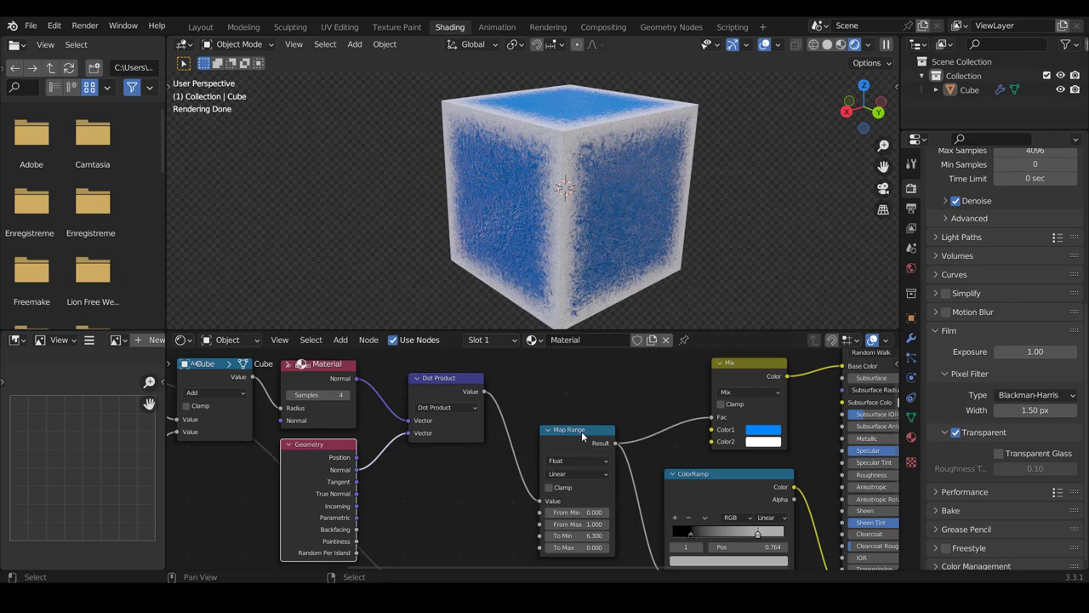
{"action": "scroll", "coordinate": [585, 434], "scroll_direction": "down", "scroll_amount": 2, "text": "ctrl"}
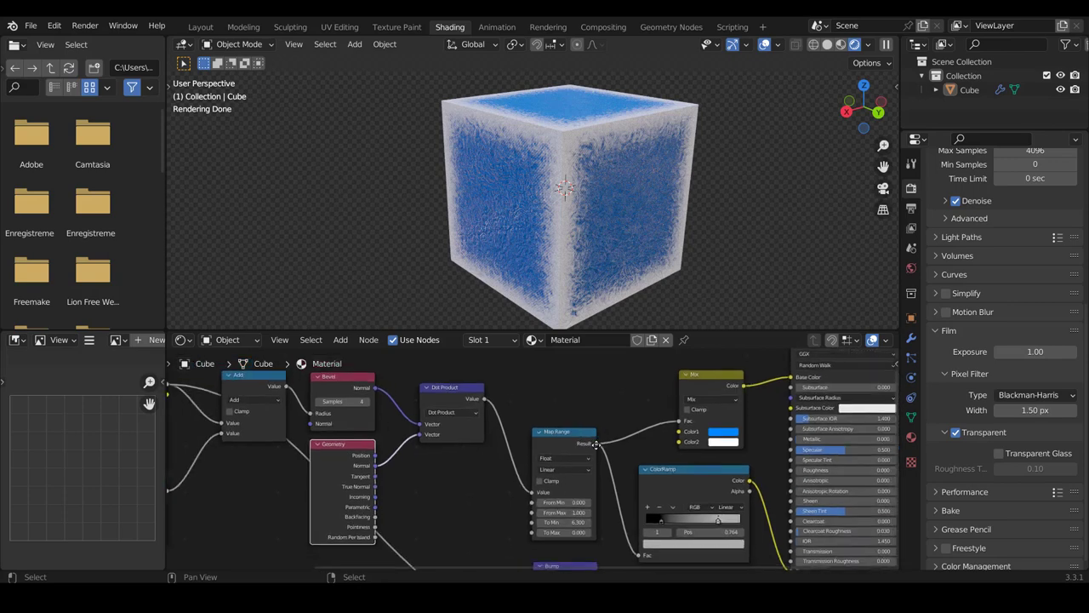
{"action": "scroll", "coordinate": [592, 441], "scroll_direction": "down", "scroll_amount": 1, "text": "shift"}
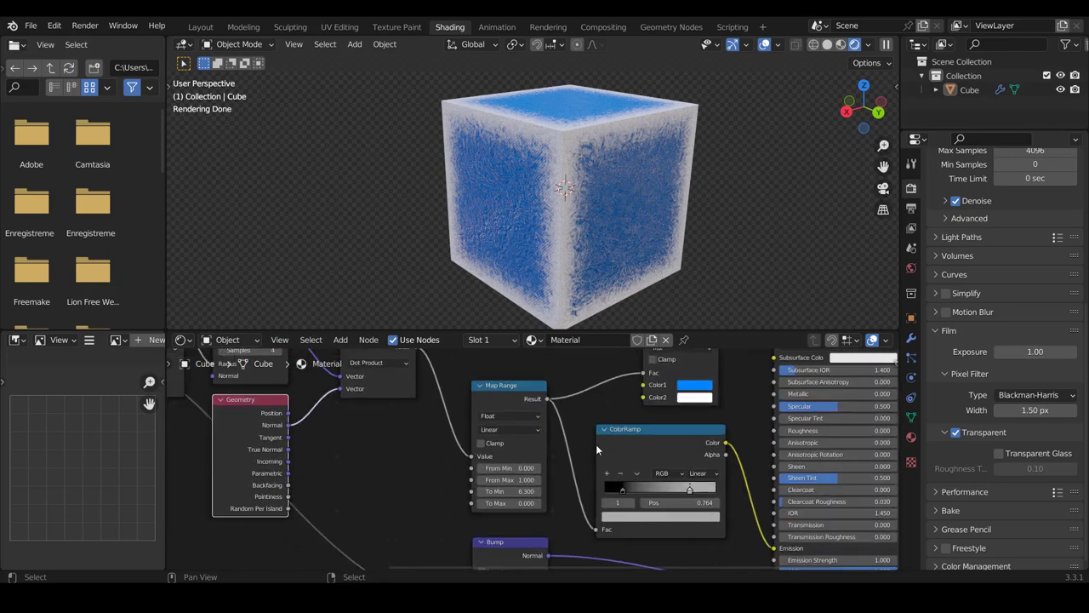
{"action": "scroll", "coordinate": [595, 444], "scroll_direction": "down", "scroll_amount": 1}
{"action": "scroll", "coordinate": [596, 444], "scroll_direction": "down", "scroll_amount": 1, "text": "ctrl"}
{"action": "scroll", "coordinate": [501, 460], "scroll_direction": "up", "scroll_amount": 1, "text": "shift"}
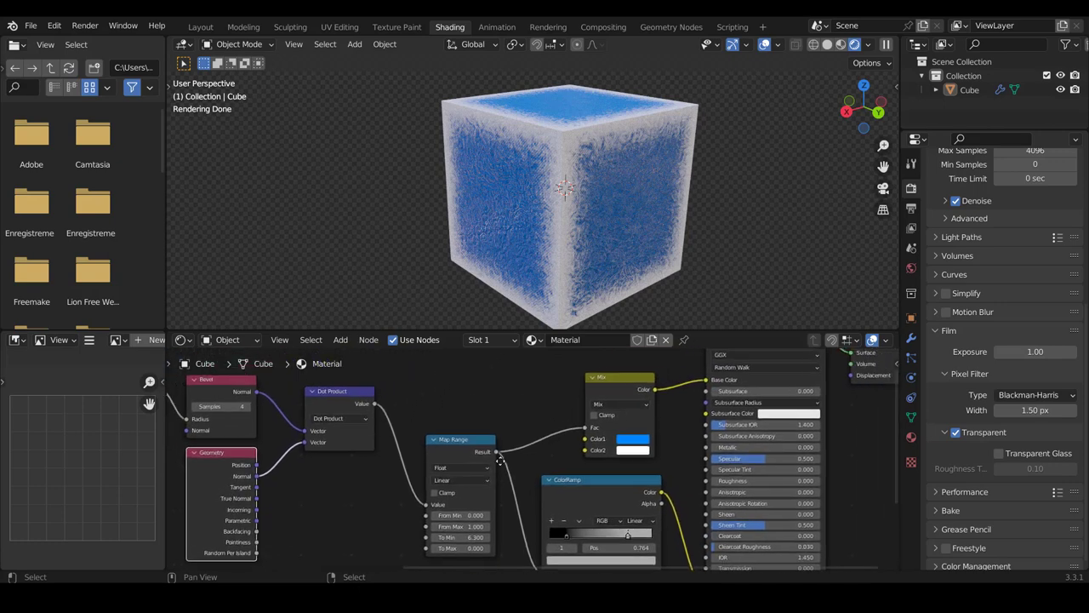
{"action": "scroll", "coordinate": [500, 459], "scroll_direction": "down", "scroll_amount": 1, "text": "ctrl"}
{"action": "scroll", "coordinate": [501, 464], "scroll_direction": "up", "scroll_amount": 1, "text": "shift"}
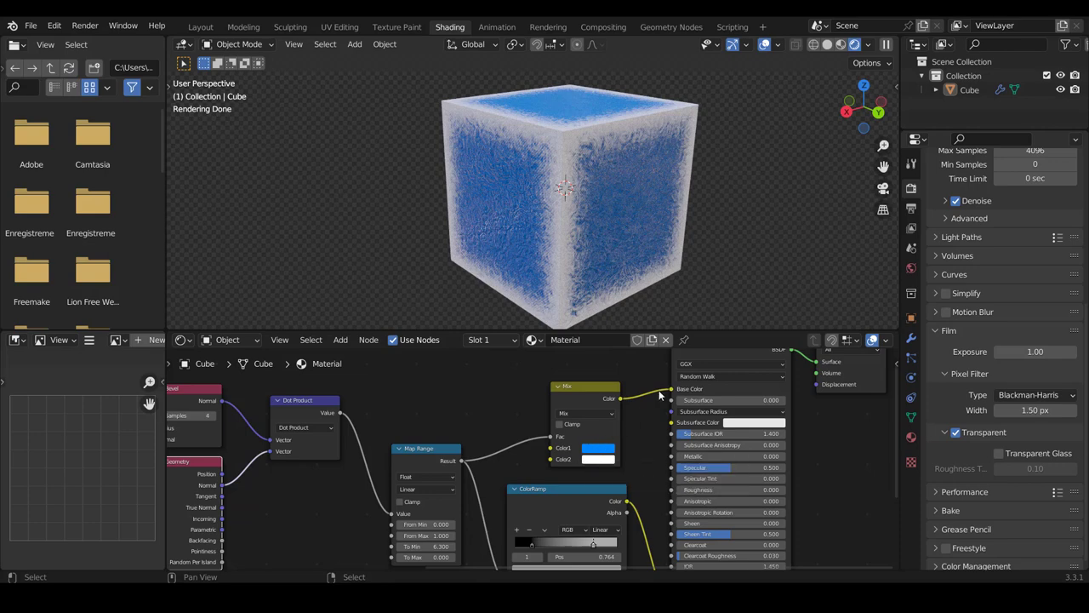
{"action": "scroll", "coordinate": [659, 394], "scroll_direction": "down", "scroll_amount": 2}
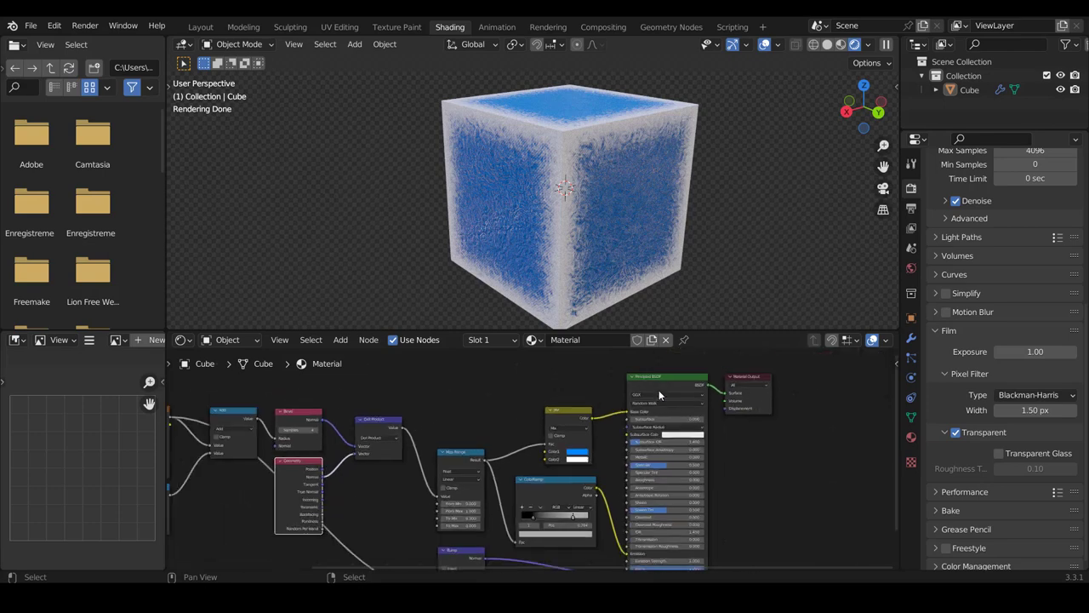
{"action": "key", "text": "KP_Decimal"}
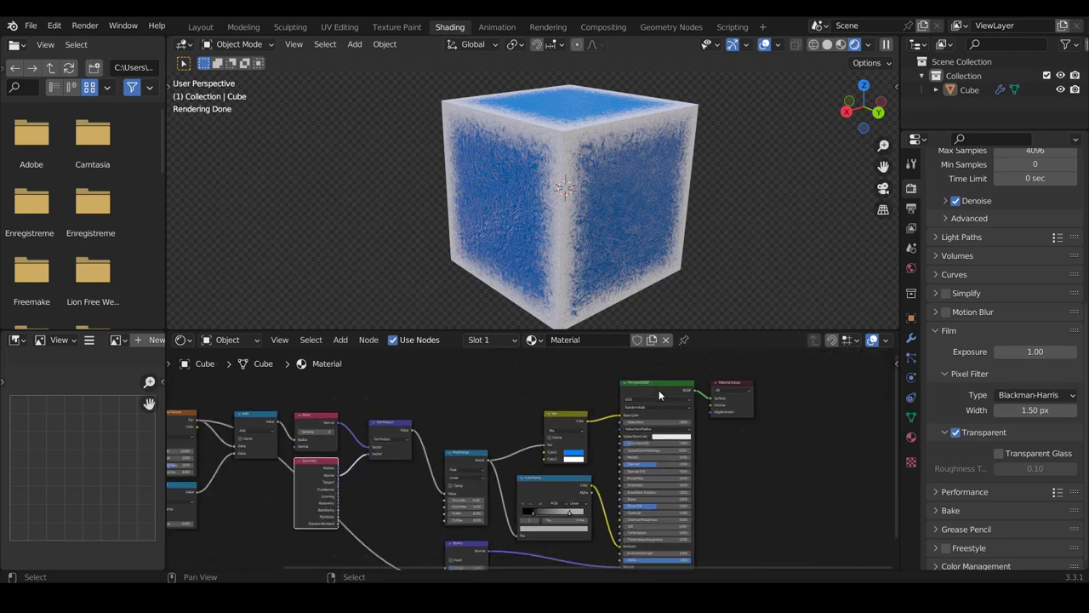
{"action": "scroll", "coordinate": [630, 402], "scroll_direction": "left", "scroll_amount": 2, "text": "ctrl"}
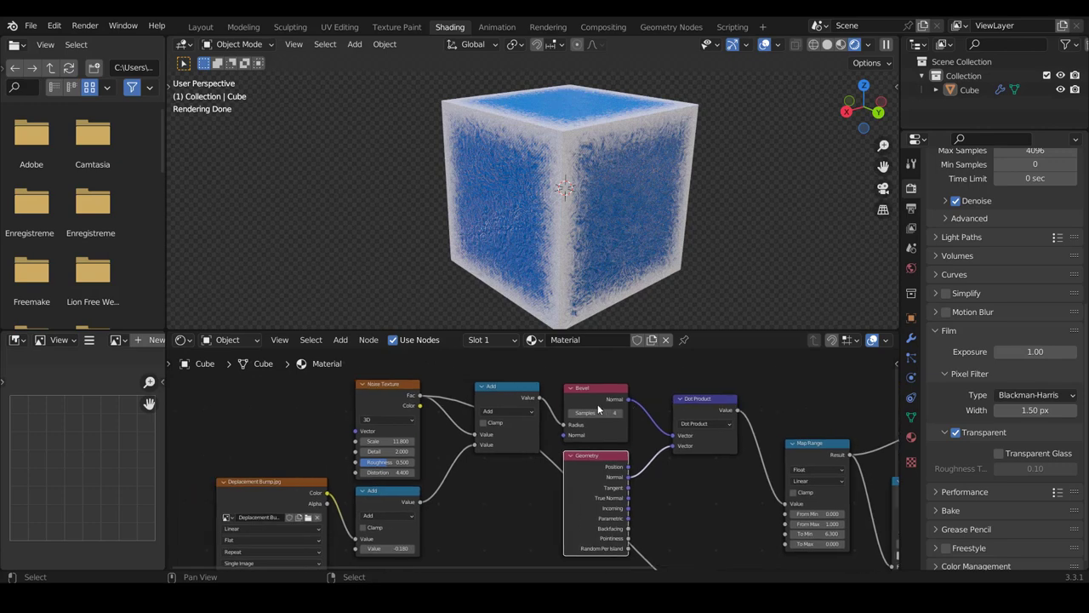
{"action": "scroll", "coordinate": [598, 410], "scroll_direction": "up", "scroll_amount": 2}
{"action": "scroll", "coordinate": [622, 442], "scroll_direction": "up", "scroll_amount": 2}
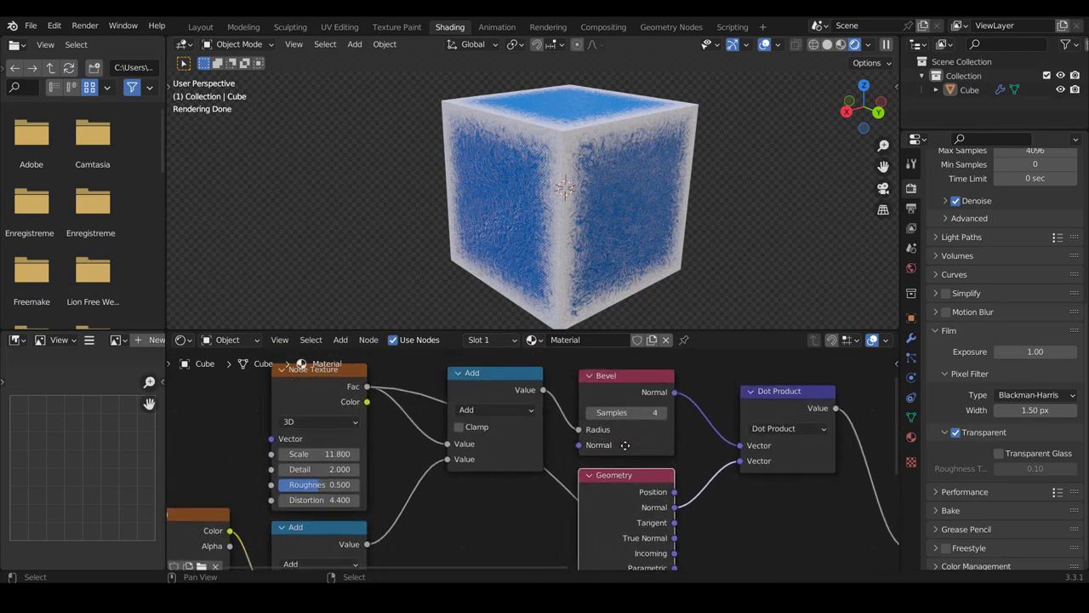
{"action": "scroll", "coordinate": [625, 450], "scroll_direction": "up", "scroll_amount": 1}
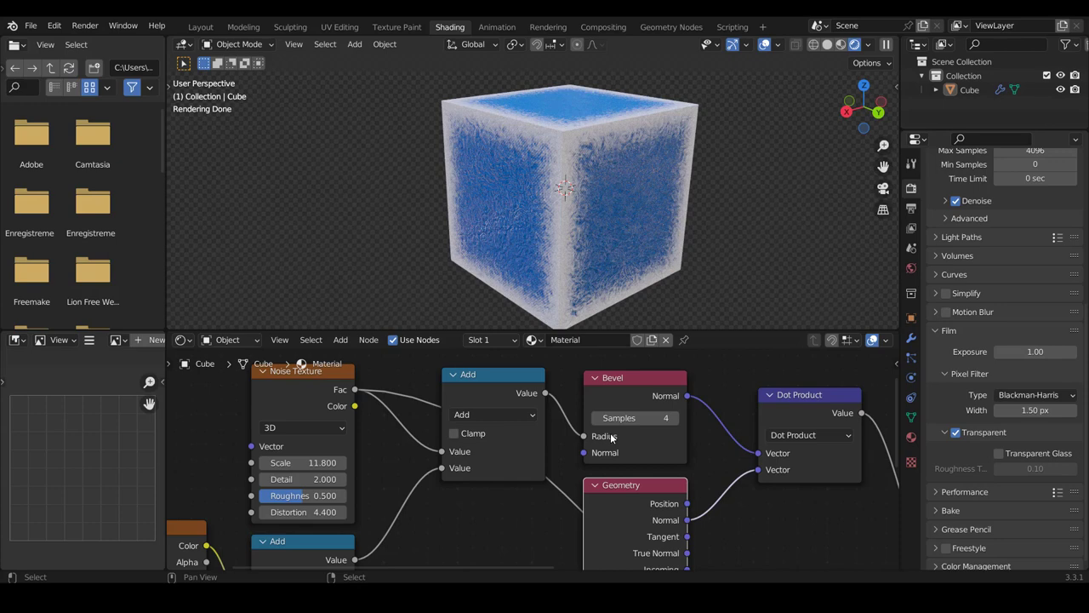
{"action": "scroll", "coordinate": [611, 438], "scroll_direction": "down", "scroll_amount": 2}
{"action": "middle_click_drag", "start_coordinate": [395, 481], "coordinate": [526, 457]}
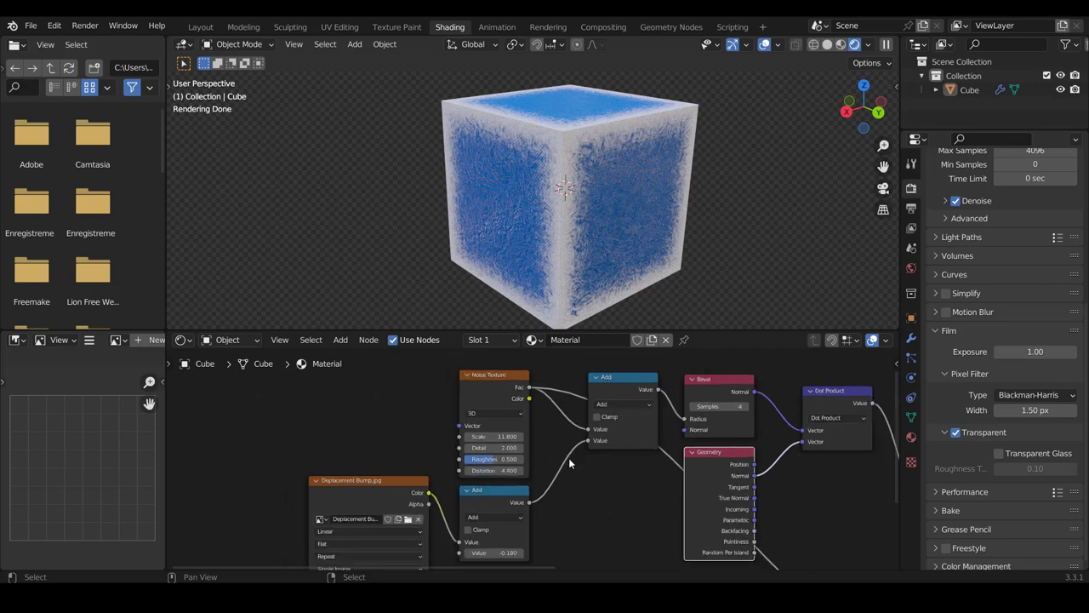
{"action": "scroll", "coordinate": [570, 463], "scroll_direction": "down", "scroll_amount": 3}
{"action": "scroll", "coordinate": [571, 462], "scroll_direction": "down", "scroll_amount": 2, "text": "ctrl"}
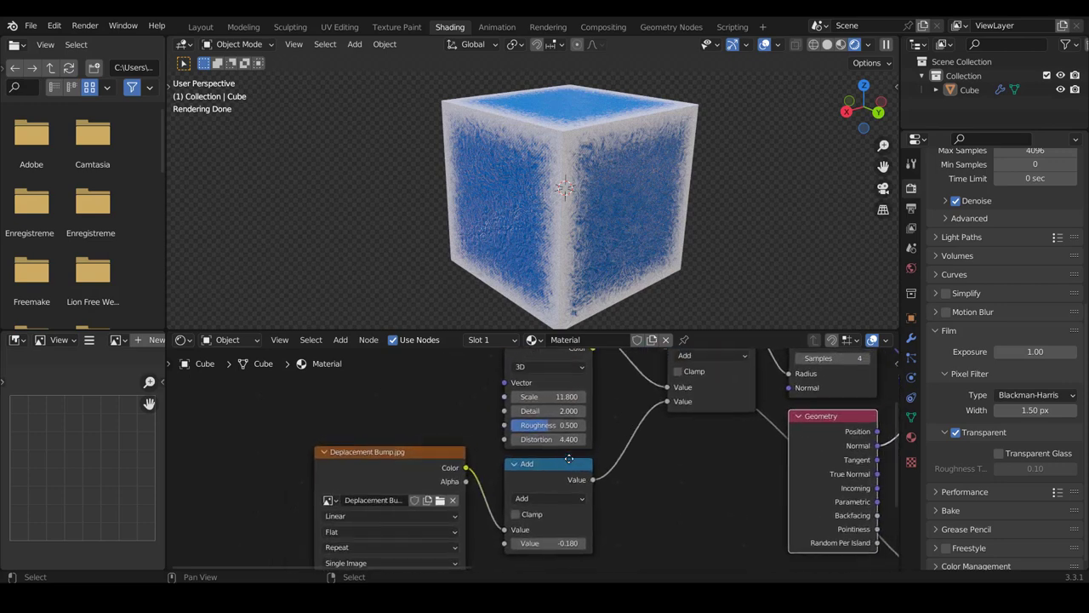
{"action": "scroll", "coordinate": [570, 462], "scroll_direction": "up", "scroll_amount": 3, "text": "shift"}
{"action": "scroll", "coordinate": [568, 457], "scroll_direction": "down", "scroll_amount": 2, "text": "shift"}
{"action": "scroll", "coordinate": [569, 458], "scroll_direction": "down", "scroll_amount": 2, "text": "shift"}
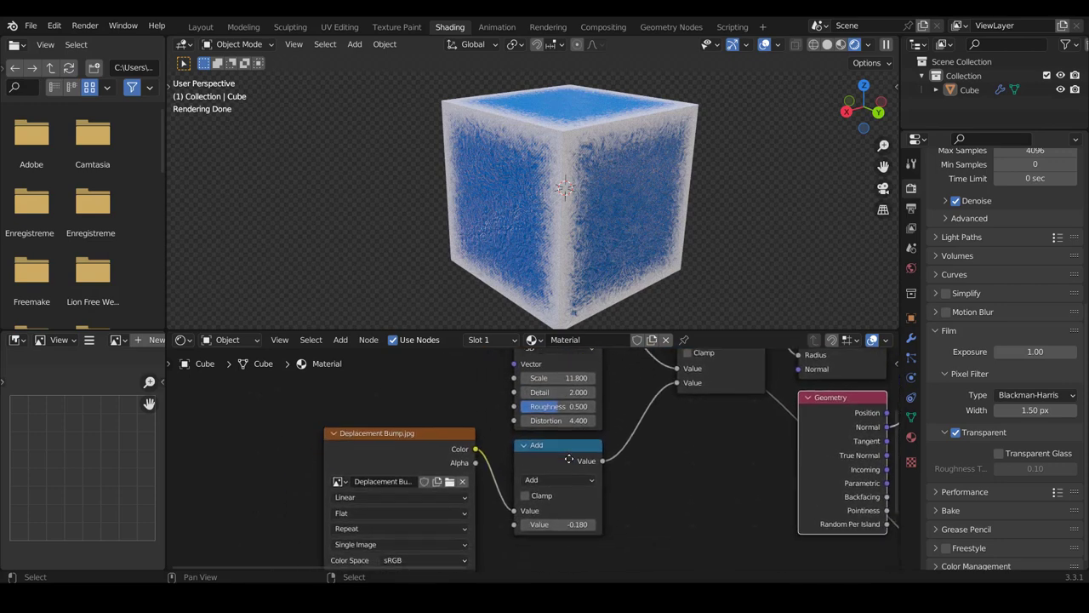
{"action": "scroll", "coordinate": [568, 458], "scroll_direction": "up", "scroll_amount": 1, "text": "ctrl"}
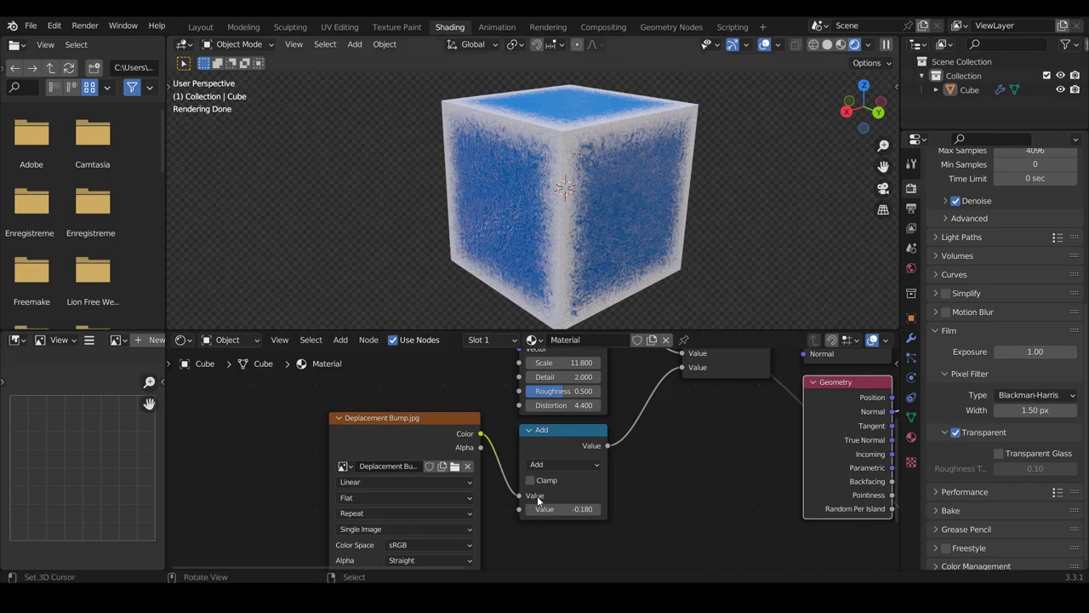
- Rearrange the Shading workspace, resizing the node editor and 3D preview to see more nodes
{"action": "middle_click_drag", "start_coordinate": [596, 196], "coordinate": [556, 195]}
{"action": "scroll", "coordinate": [538, 501], "scroll_direction": "down", "scroll_amount": 2}
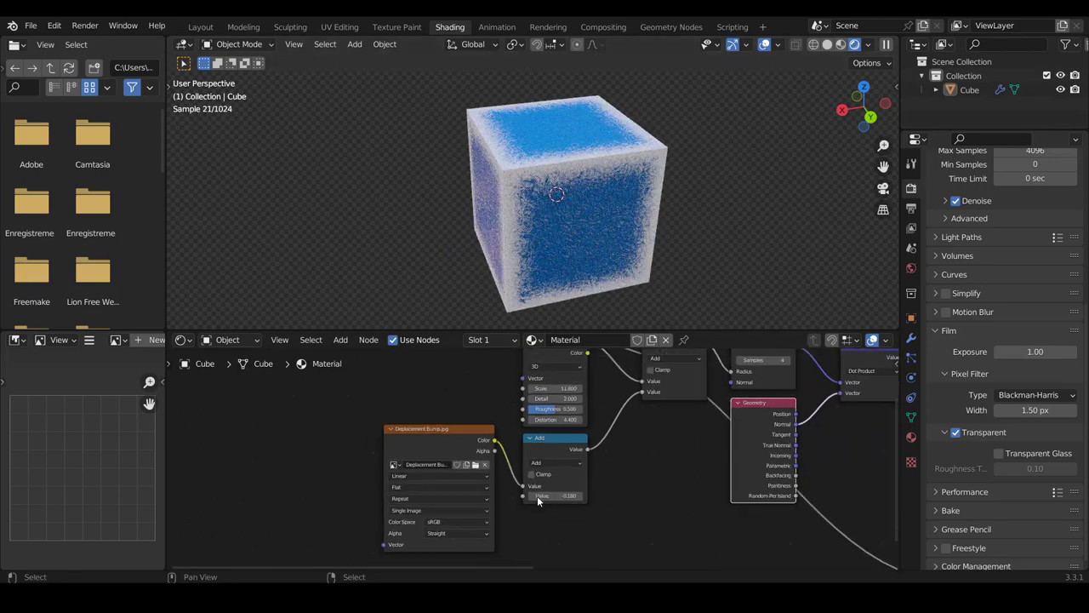
{"action": "scroll", "coordinate": [538, 499], "scroll_direction": "down", "scroll_amount": 1}
{"action": "scroll", "coordinate": [538, 497], "scroll_direction": "down", "scroll_amount": 1}
{"action": "middle_click_drag", "start_coordinate": [537, 496], "coordinate": [538, 500]}
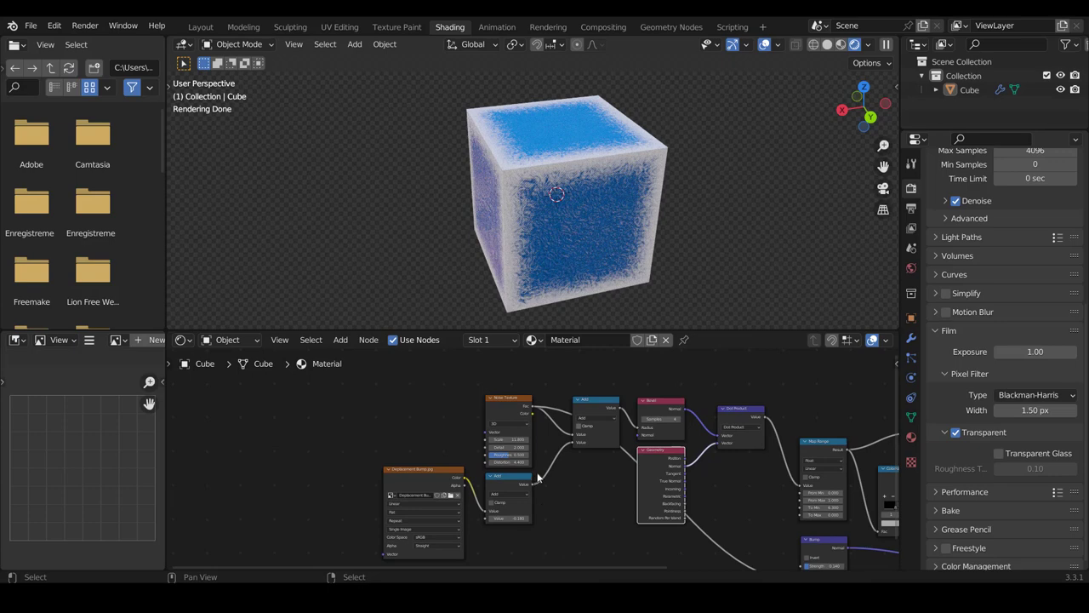
{"action": "left_click_drag", "start_coordinate": [537, 329], "coordinate": [539, 229]}
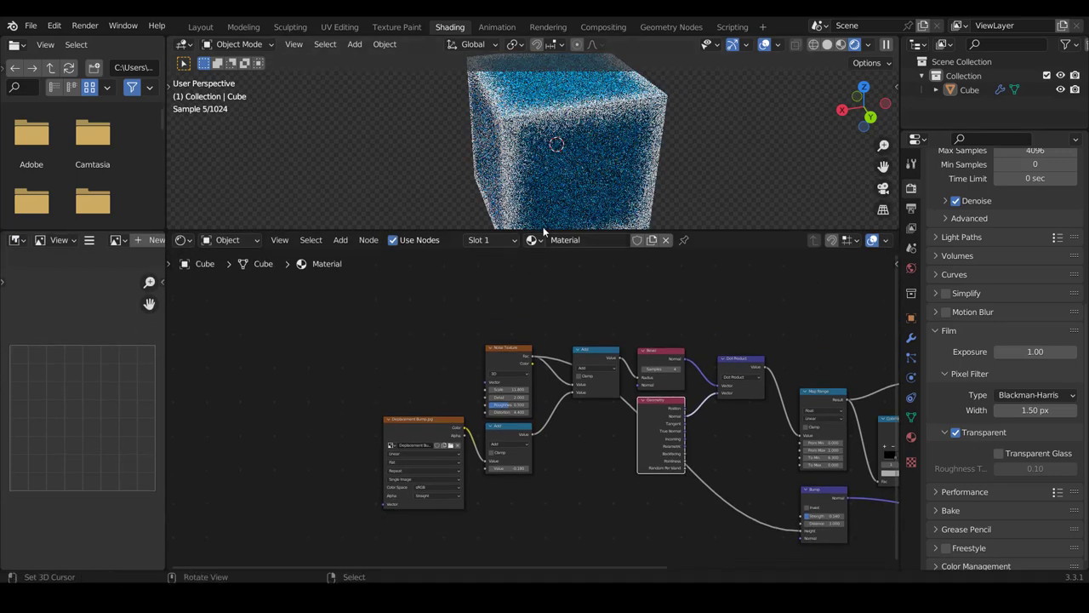
{"action": "scroll", "coordinate": [586, 387], "scroll_direction": "up", "scroll_amount": 2}
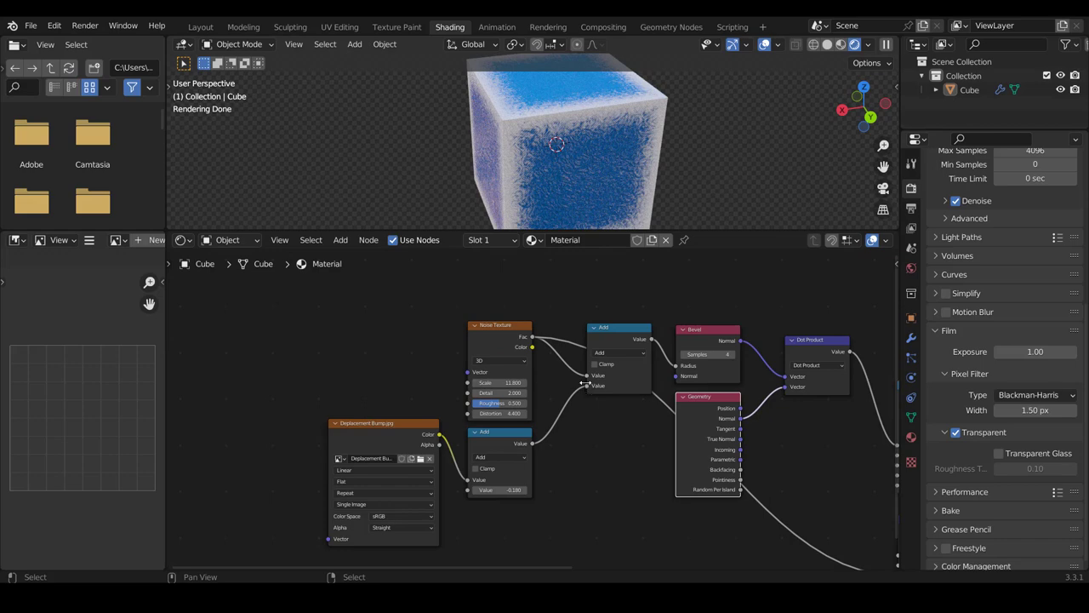
{"action": "left_click_drag", "start_coordinate": [454, 231], "coordinate": [454, 310]}
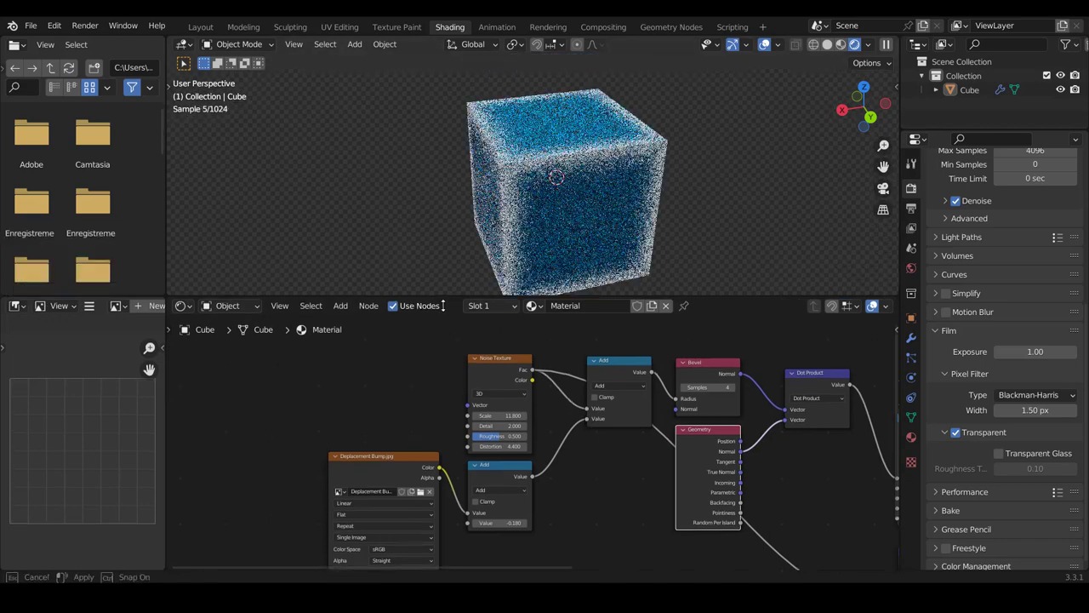
{"action": "scroll", "coordinate": [539, 432], "scroll_direction": "up", "scroll_amount": 3}
- Set the Noise Texture Scale to -5.100 and orbit the cube to inspect the new bumps
{"action": "middle_click_drag", "start_coordinate": [595, 212], "coordinate": [557, 213]}
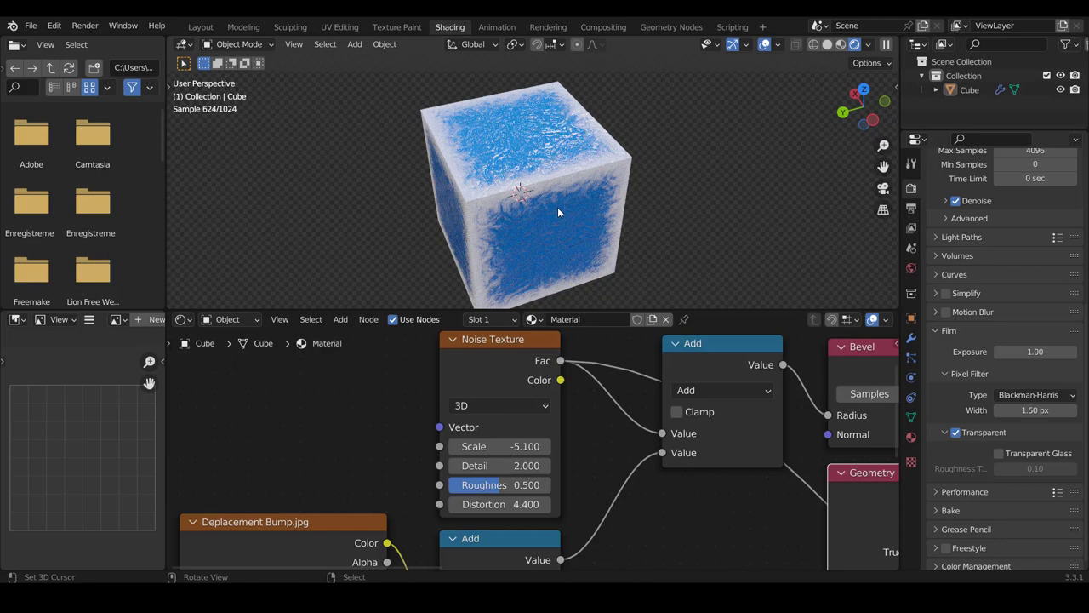
{"action": "middle_click_drag", "start_coordinate": [558, 207], "coordinate": [463, 158]}
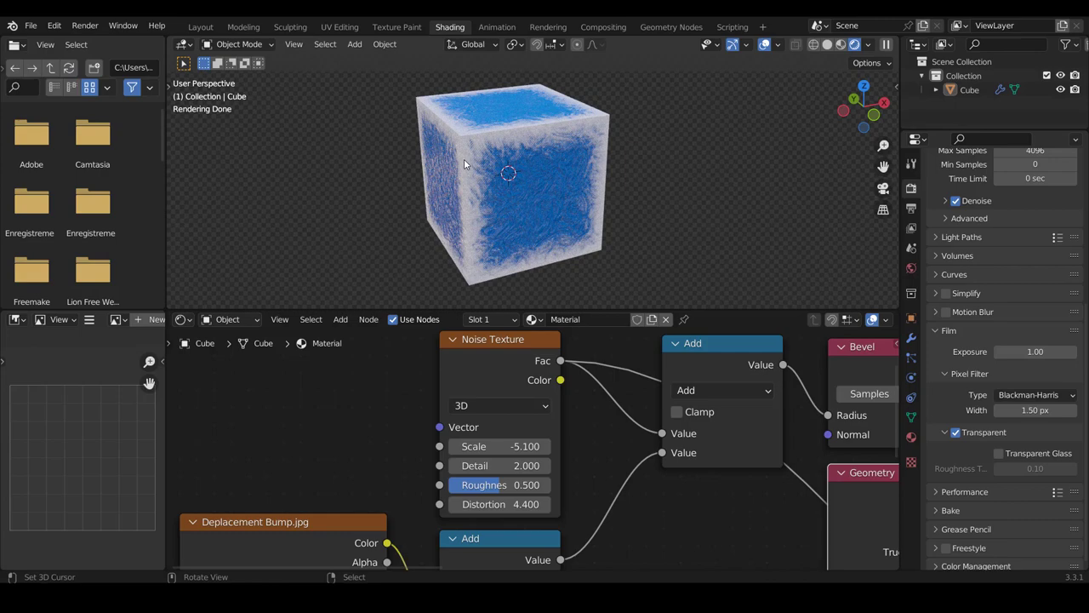
{"action": "middle_click_drag", "start_coordinate": [464, 158], "coordinate": [595, 183]}
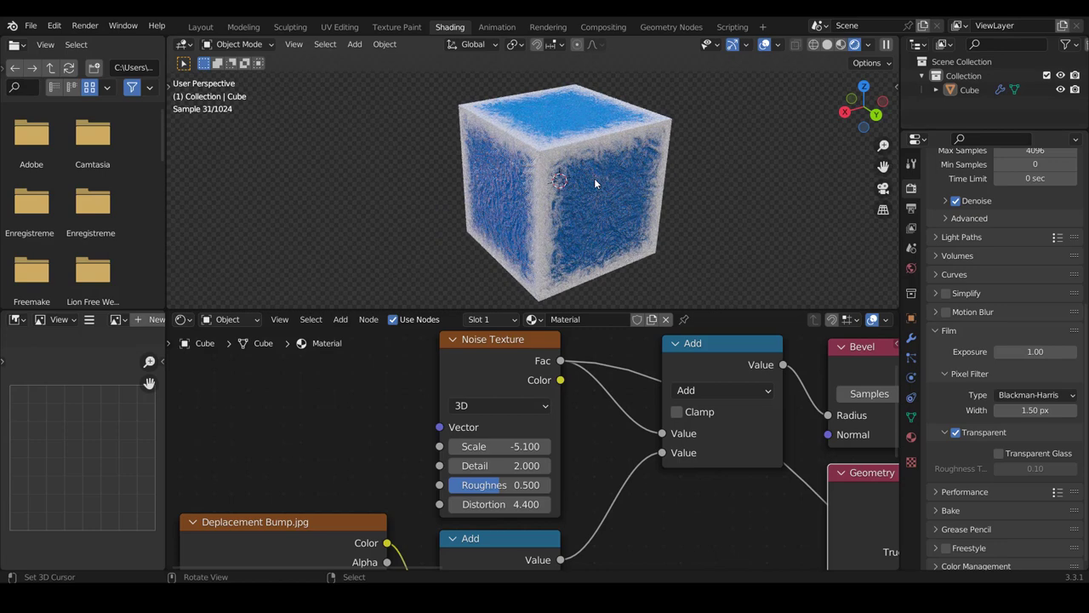
{"action": "scroll", "coordinate": [591, 341], "scroll_direction": "down", "scroll_amount": 2}
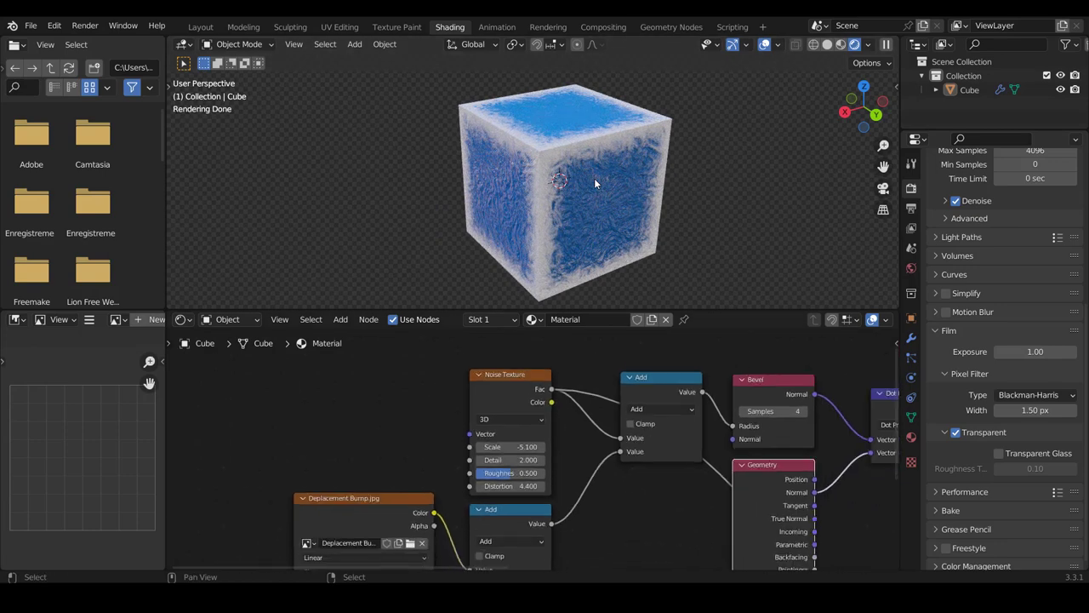
{"action": "middle_click_drag", "start_coordinate": [898, 489], "coordinate": [587, 479]}
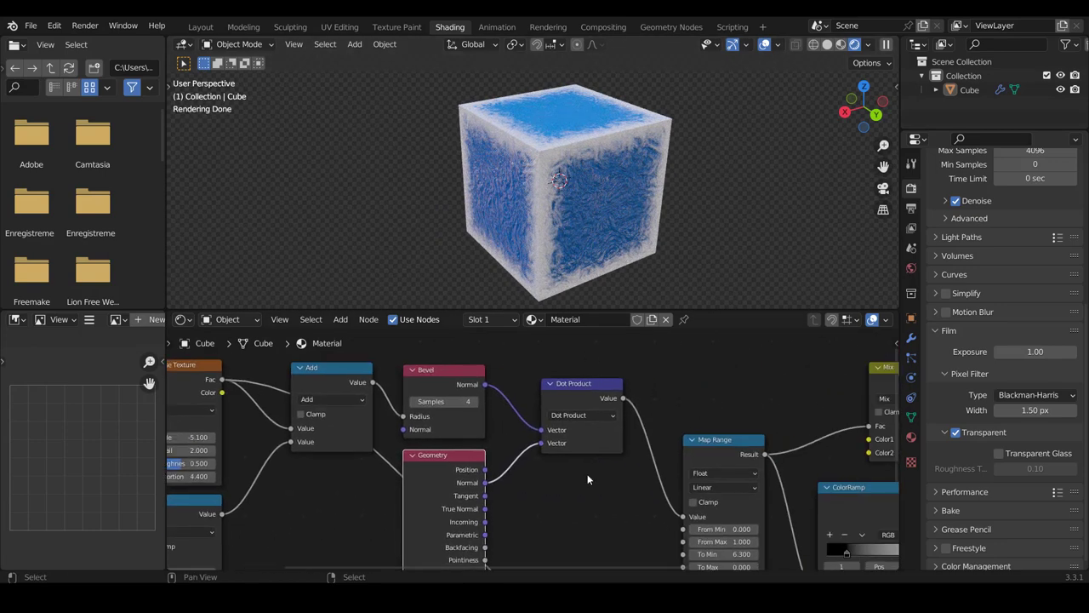
{"action": "scroll", "coordinate": [587, 479], "scroll_direction": "right", "scroll_amount": 3}
{"action": "scroll", "coordinate": [587, 479], "scroll_direction": "right", "scroll_amount": 3}
{"action": "scroll", "coordinate": [613, 476], "scroll_direction": "right", "scroll_amount": 2}
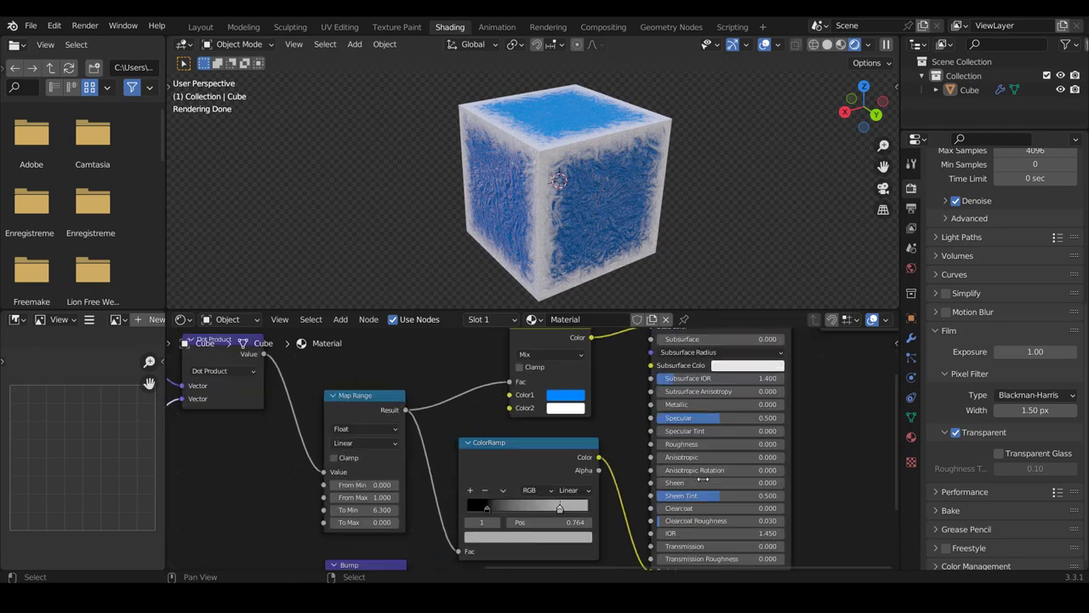
{"action": "scroll", "coordinate": [703, 481], "scroll_direction": "down", "scroll_amount": 2}
{"action": "scroll", "coordinate": [673, 421], "scroll_direction": "down", "scroll_amount": 2}
{"action": "scroll", "coordinate": [640, 359], "scroll_direction": "down", "scroll_amount": 1}
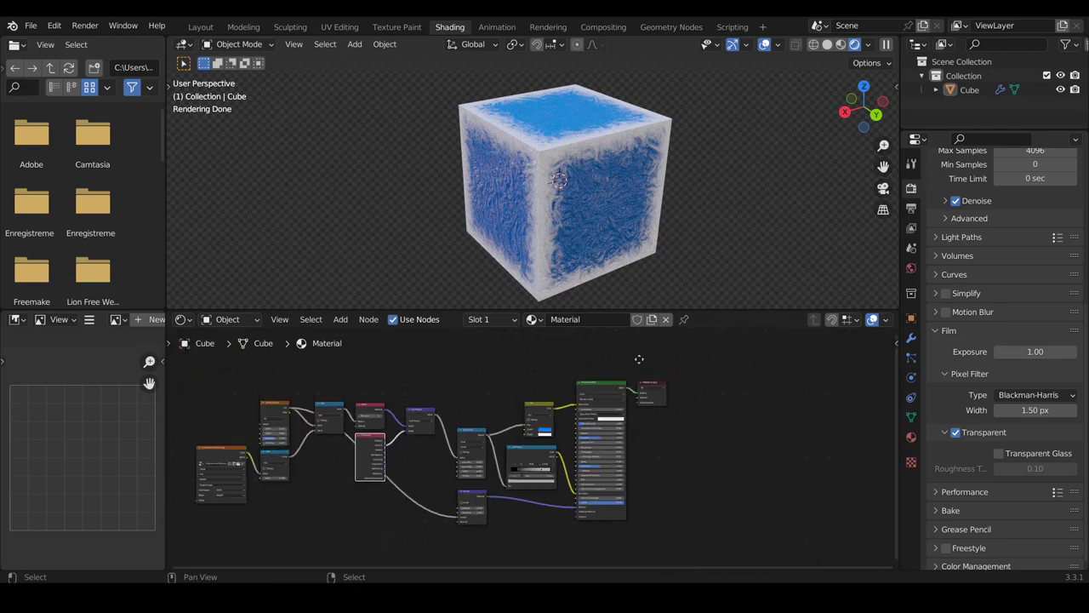
{"action": "middle_click_drag", "start_coordinate": [639, 359], "coordinate": [763, 349]}
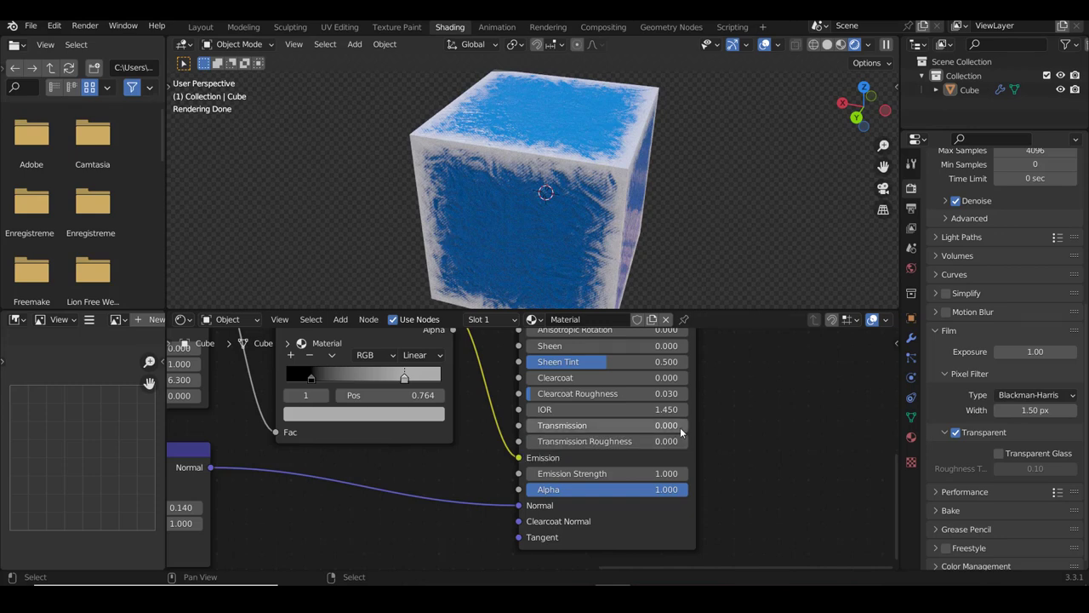
{"action": "scroll", "coordinate": [559, 432], "scroll_direction": "down", "scroll_amount": 1}
{"action": "scroll", "coordinate": [566, 443], "scroll_direction": "down", "scroll_amount": 1}
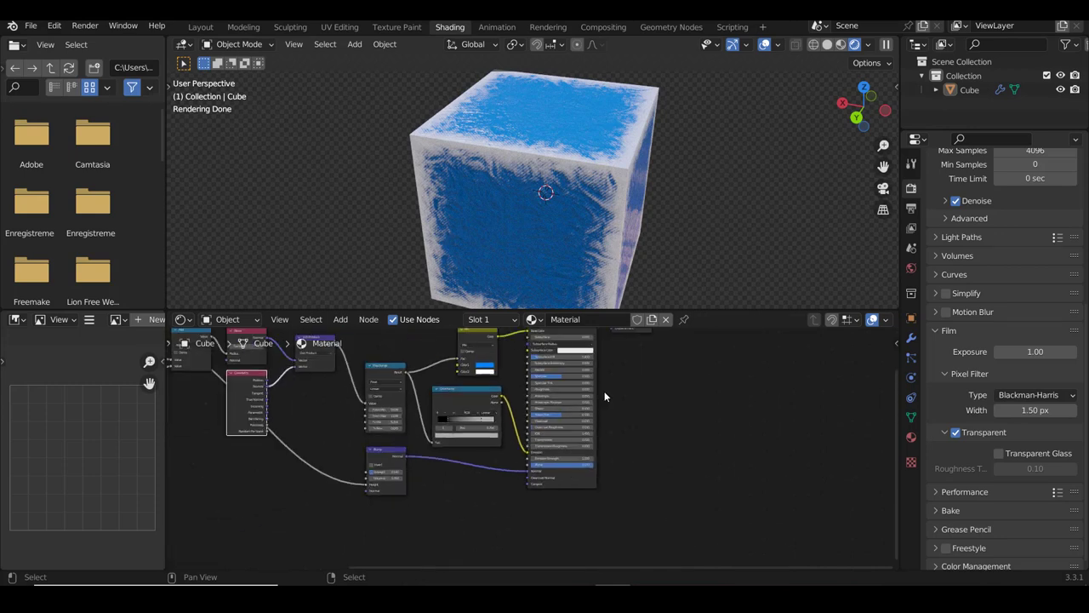
{"action": "scroll", "coordinate": [574, 455], "scroll_direction": "down", "scroll_amount": 1}
{"action": "scroll", "coordinate": [581, 466], "scroll_direction": "down", "scroll_amount": 1}
{"action": "scroll", "coordinate": [578, 460], "scroll_direction": "up", "scroll_amount": 2}
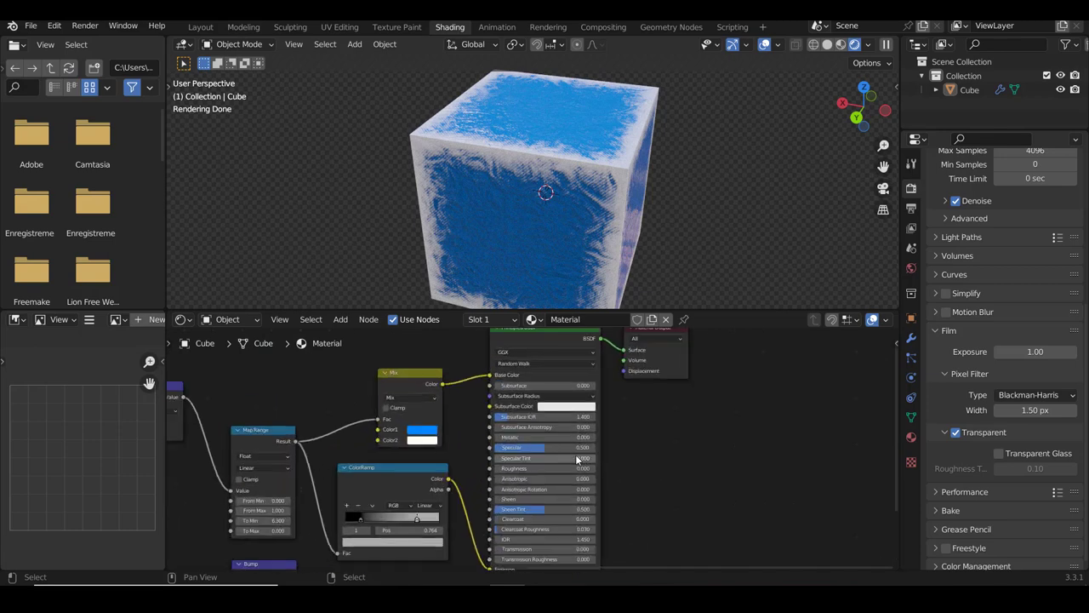
{"action": "middle_click_drag", "start_coordinate": [608, 499], "coordinate": [615, 452]}
{"action": "scroll", "coordinate": [600, 450], "scroll_direction": "up", "scroll_amount": 1}
{"action": "scroll", "coordinate": [575, 449], "scroll_direction": "up", "scroll_amount": 1}
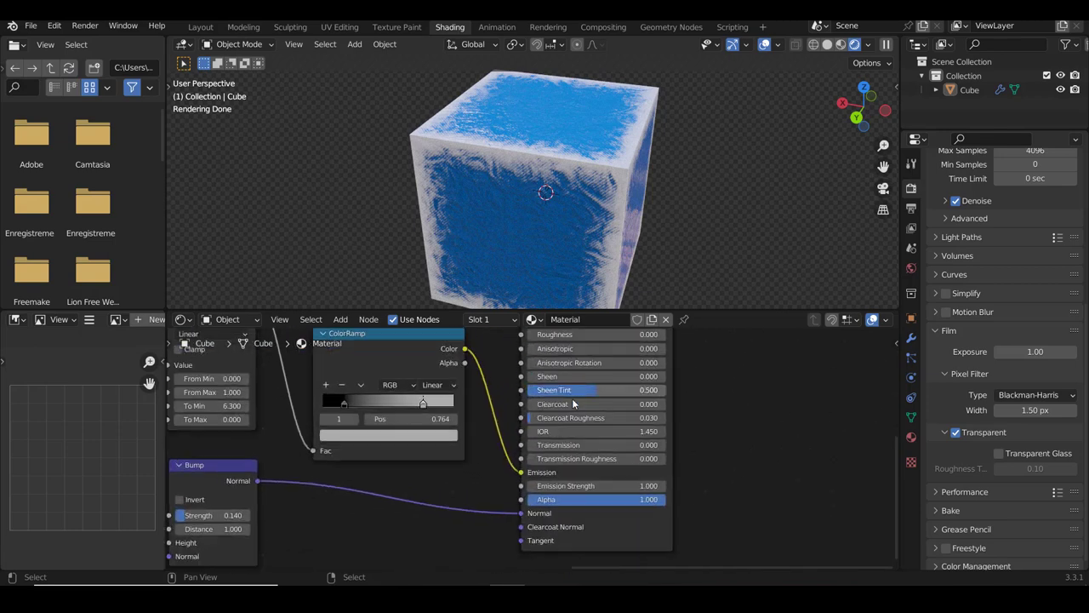
{"action": "scroll", "coordinate": [551, 447], "scroll_direction": "up", "scroll_amount": 1}
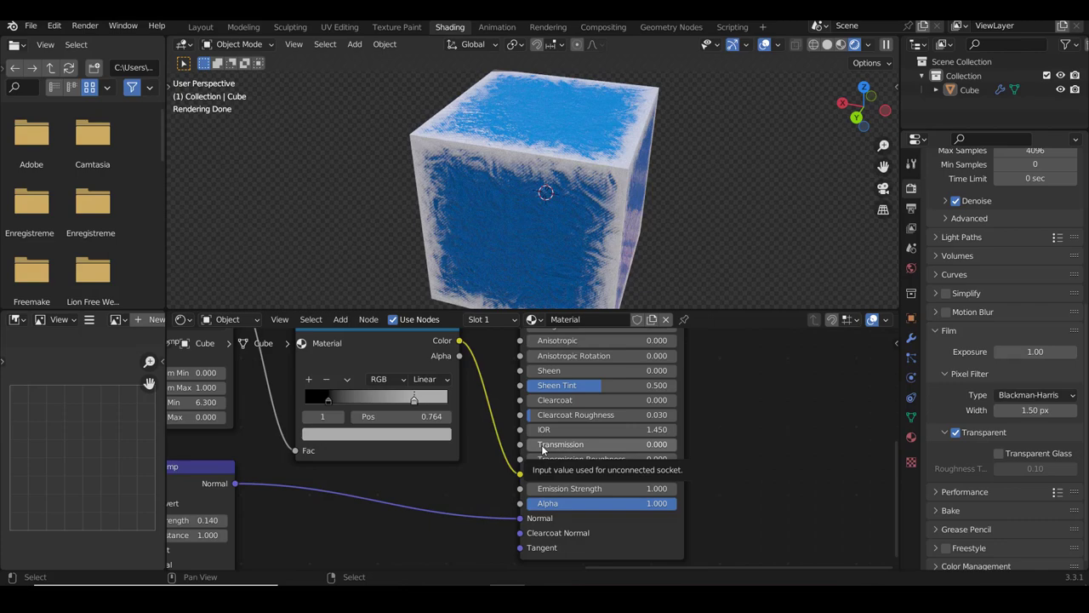
- Raise Principled BSDF Transmission to 1.000 and orbit to preview the glassy blue cube
{"action": "left_click_drag", "start_coordinate": [541, 446], "coordinate": [678, 449]}
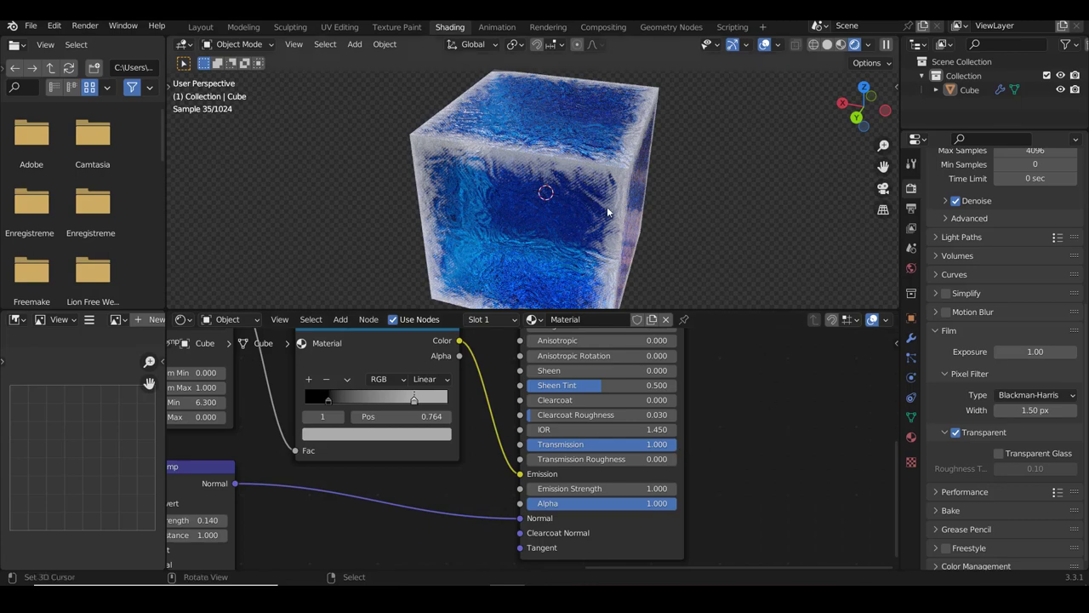
{"action": "middle_click_drag", "start_coordinate": [622, 182], "coordinate": [554, 114]}
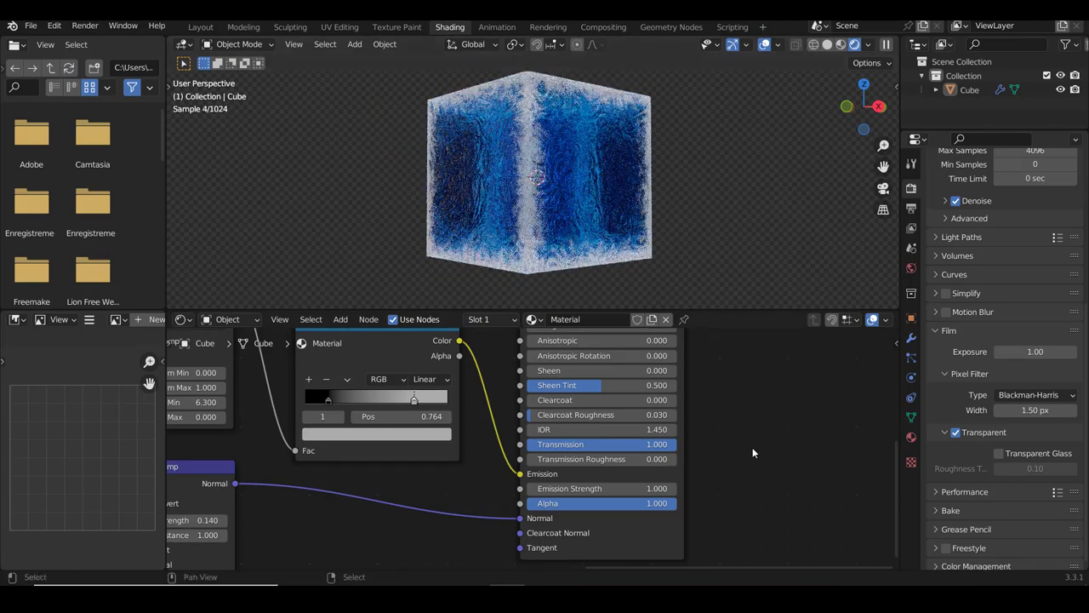